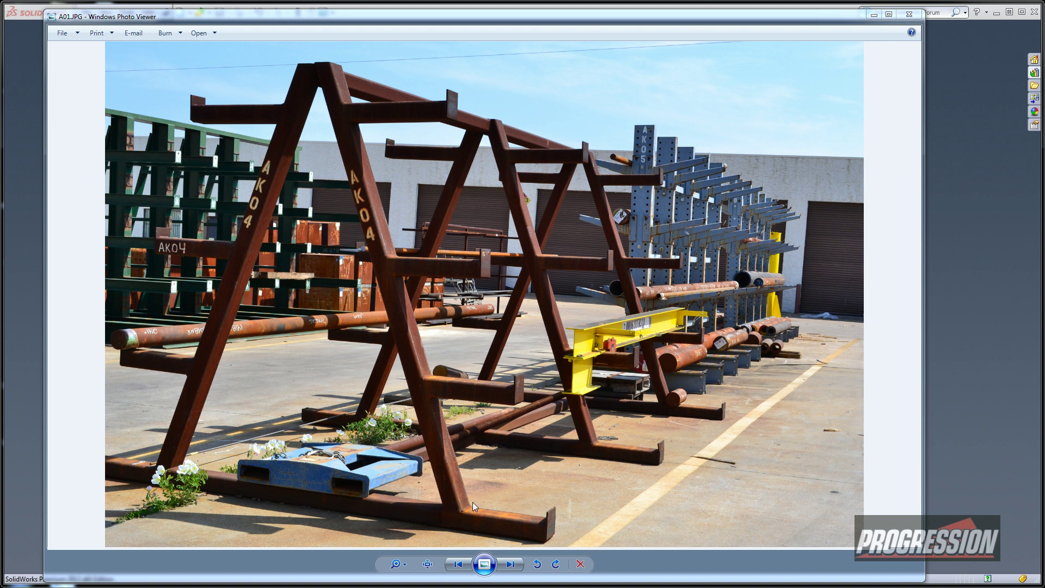
Look through the reference photos of the steel storage rack, examining its A-frame legs, support arms and base members
click(510, 564)
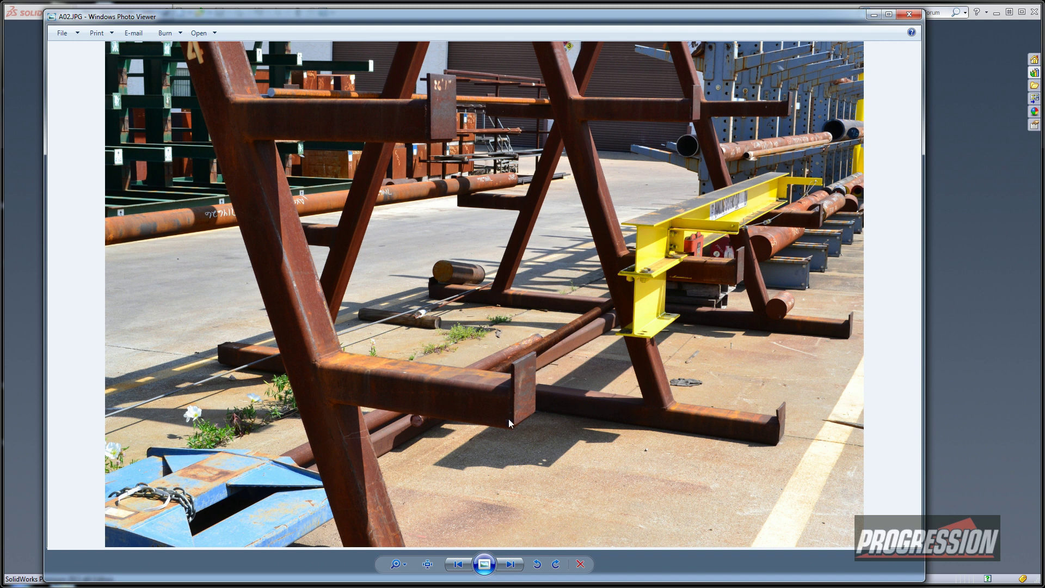
click(510, 565)
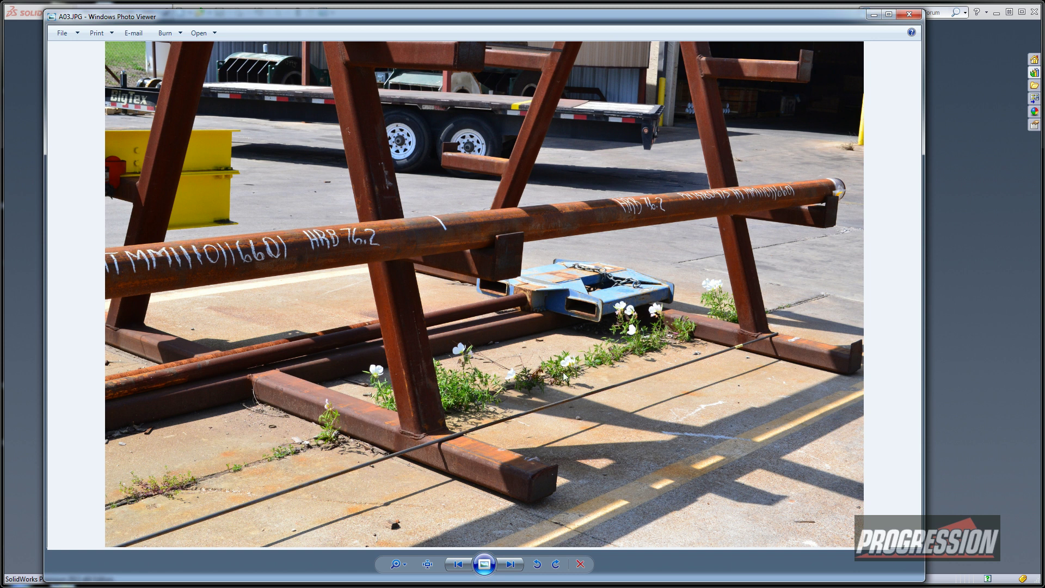
click(459, 565)
click(458, 565)
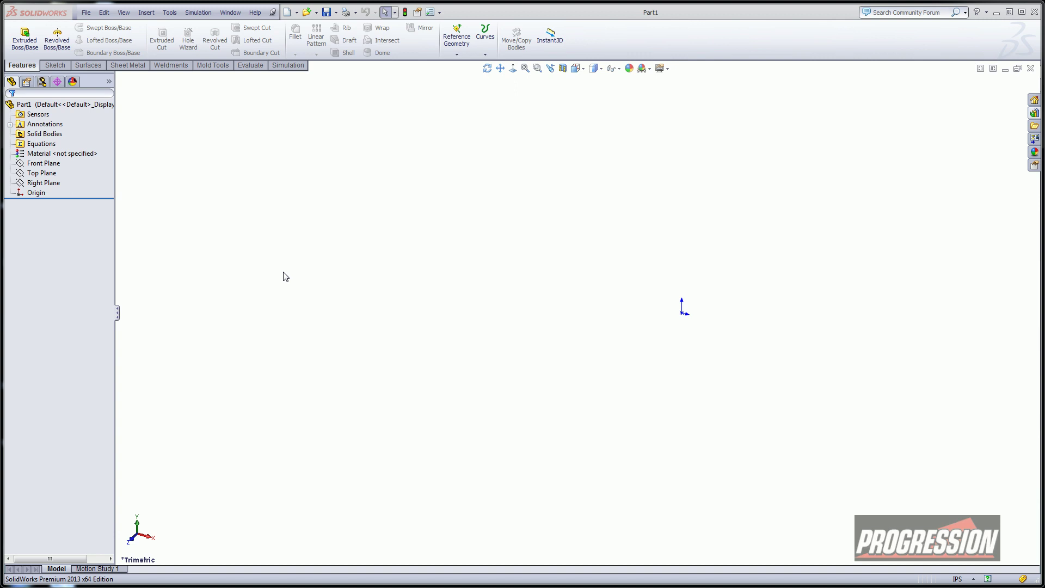
Start a 3D sketch and draw a corner rectangle on the Right Plane from the origin, about 4.55 in long and 2.66 in high
click(174, 67)
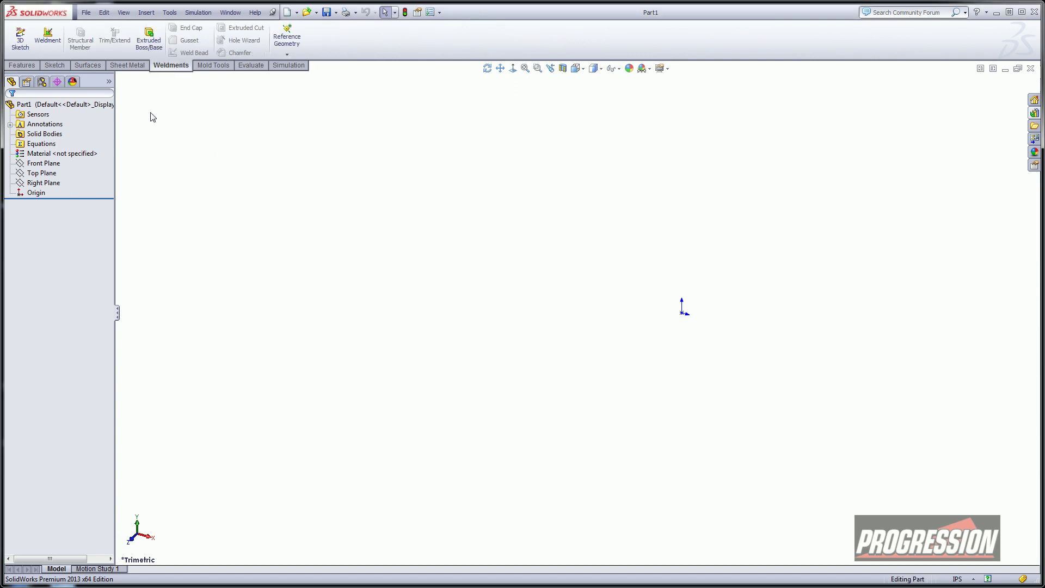
click(21, 41)
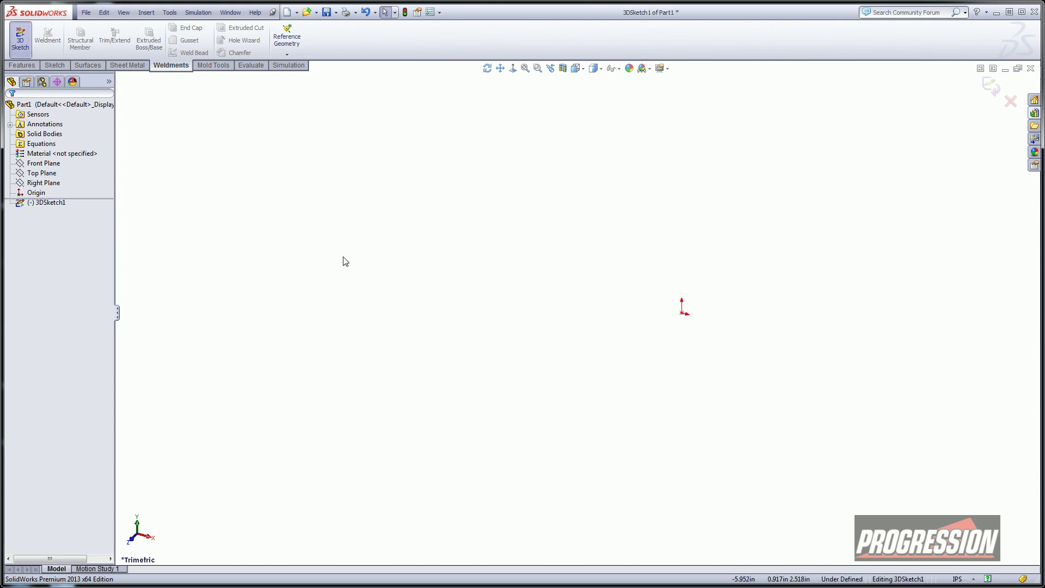
click(54, 65)
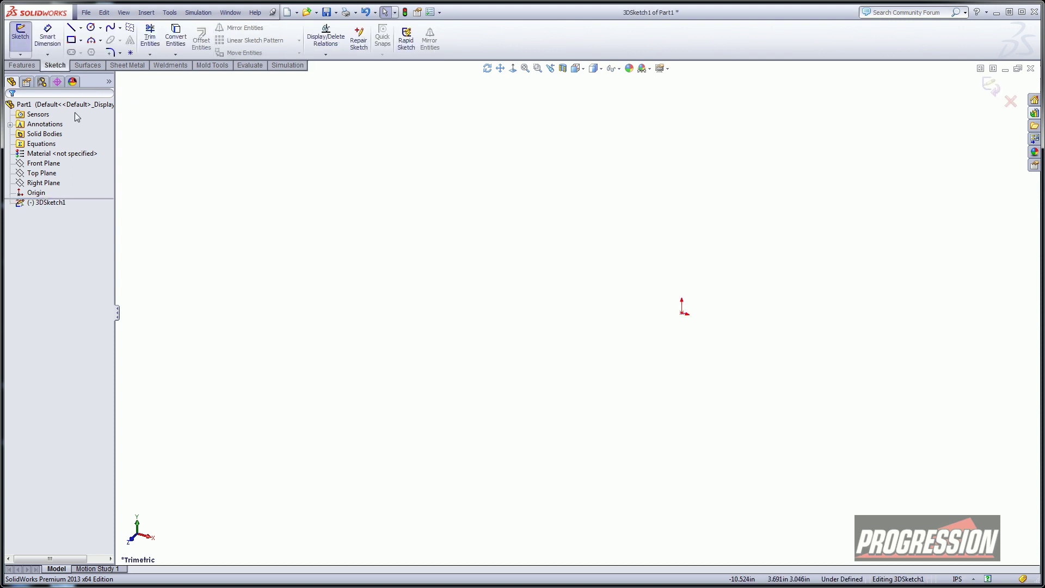
click(27, 183)
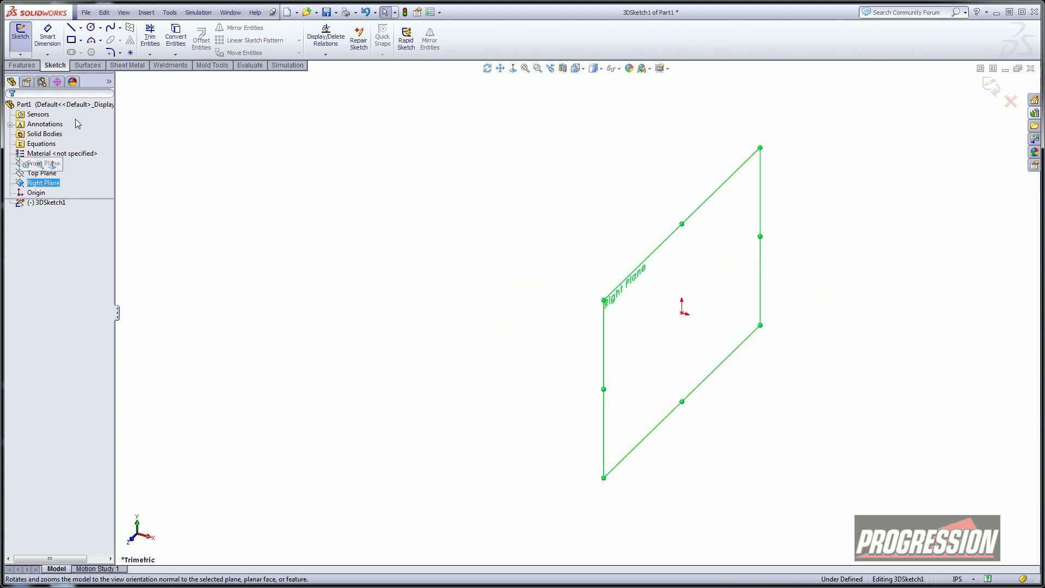
click(73, 41)
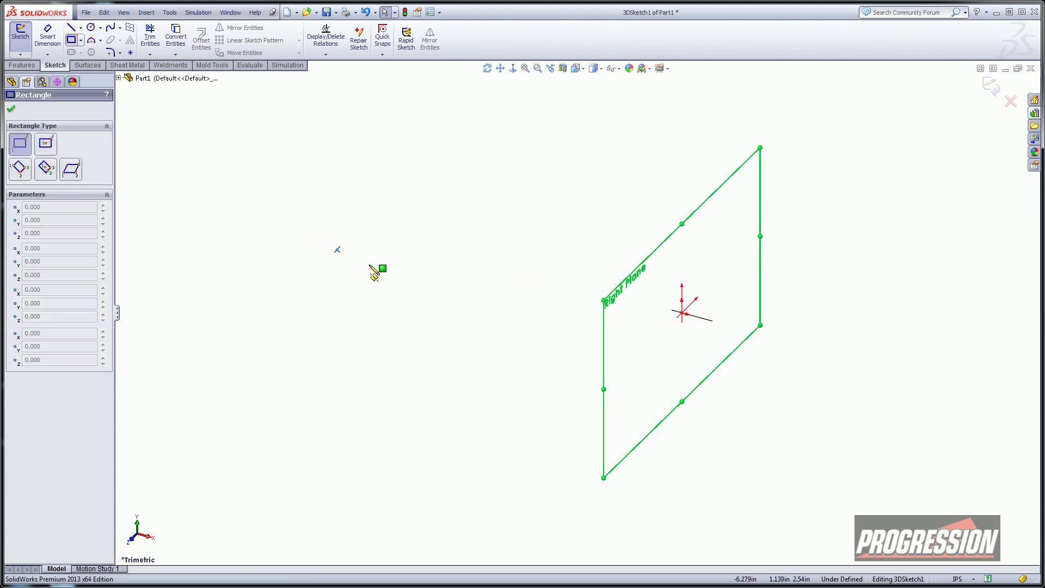
click(682, 313)
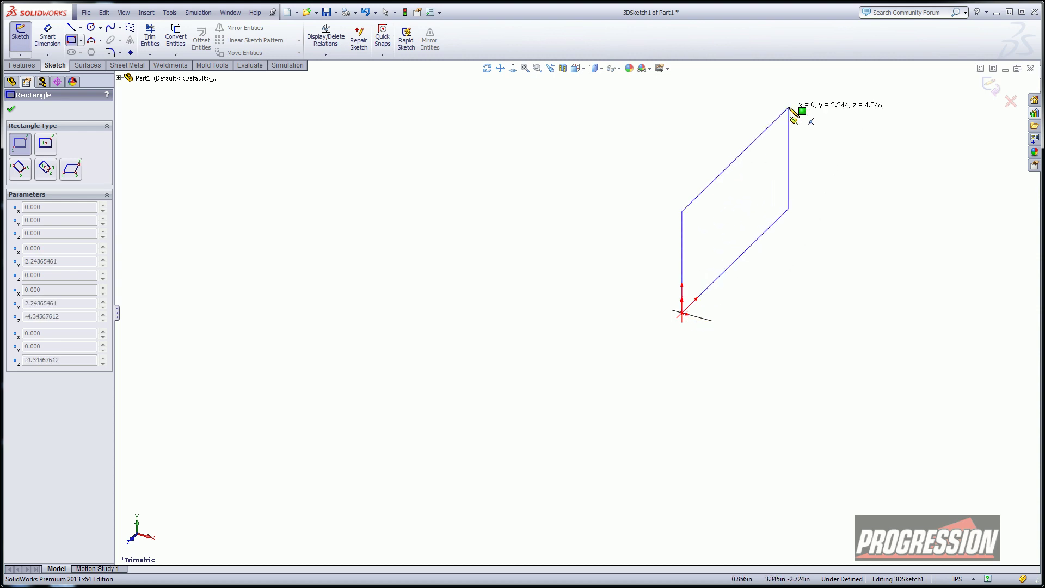
click(794, 84)
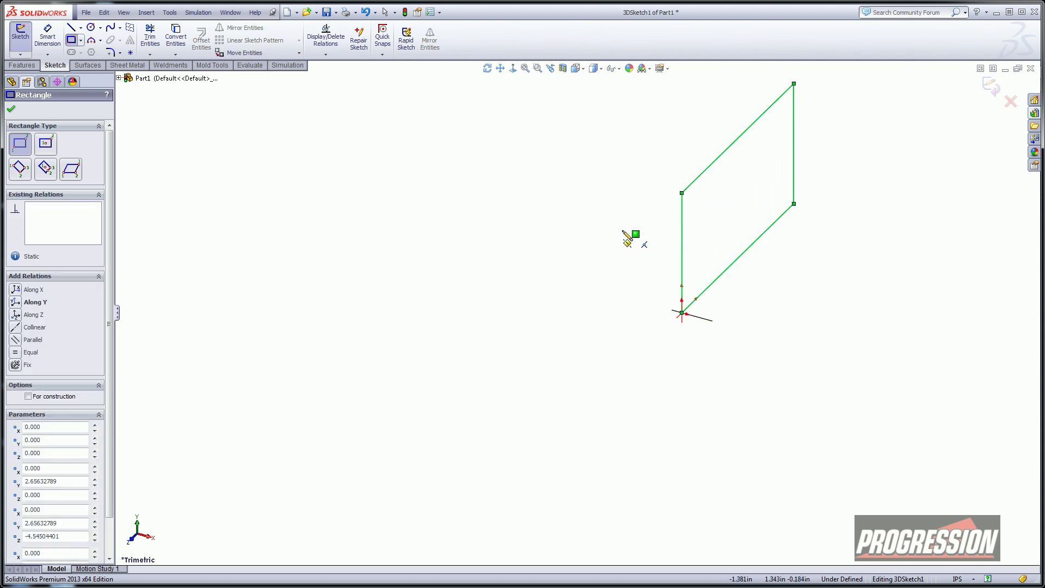
Dimension the rectangle's vertical side at the origin to 96 in
click(47, 37)
click(681, 239)
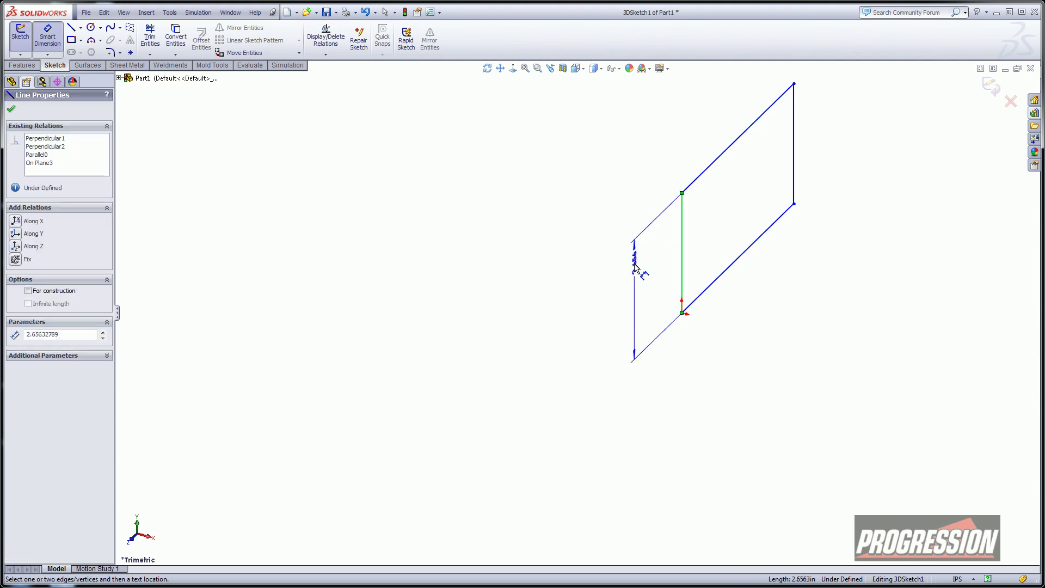
click(634, 260)
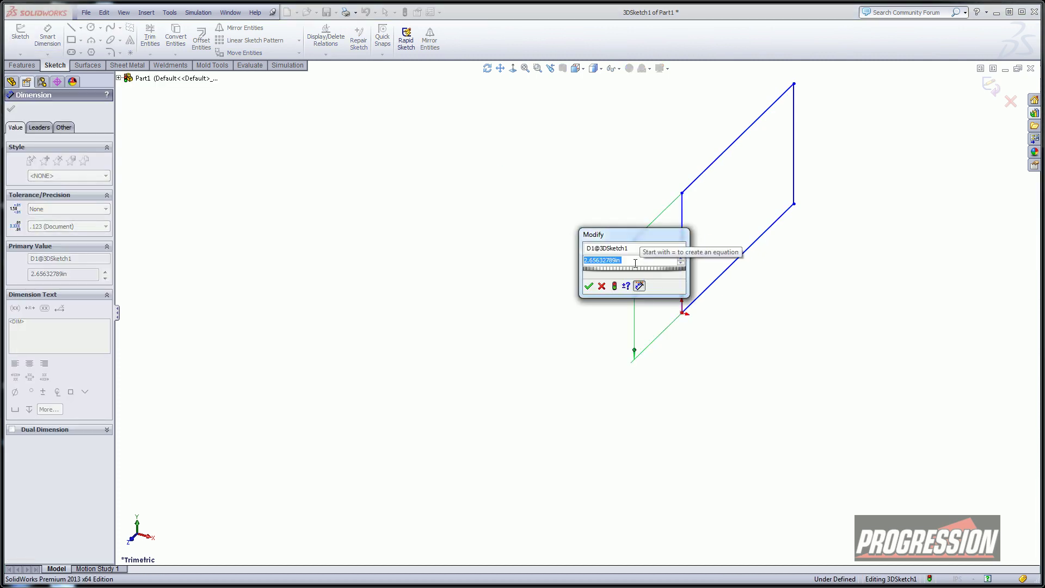
text(96)
key(Return)
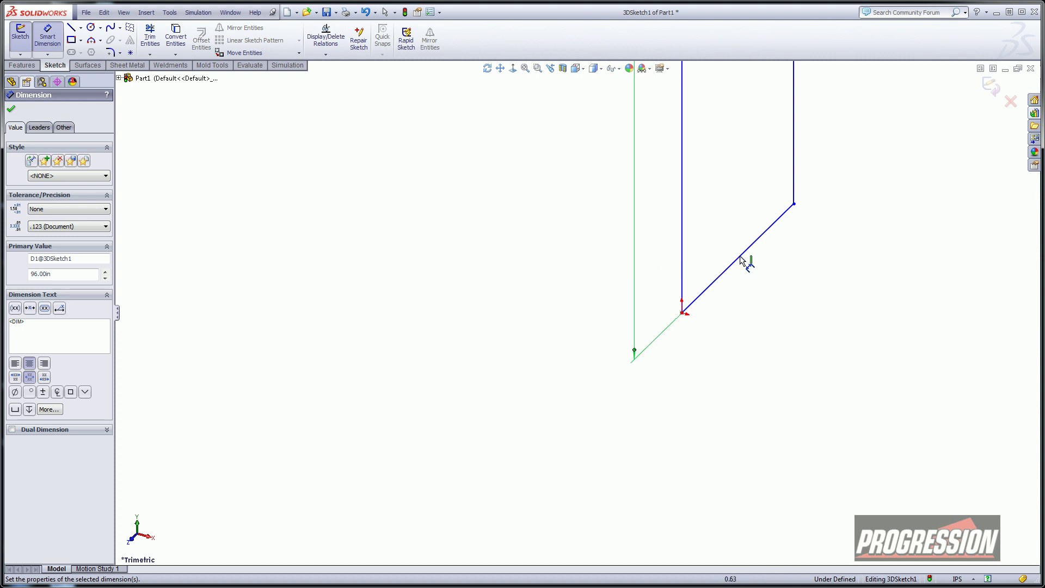
Dimension the rectangle's lower edge to 12 ft and exit the dimension tool
click(744, 257)
click(754, 299)
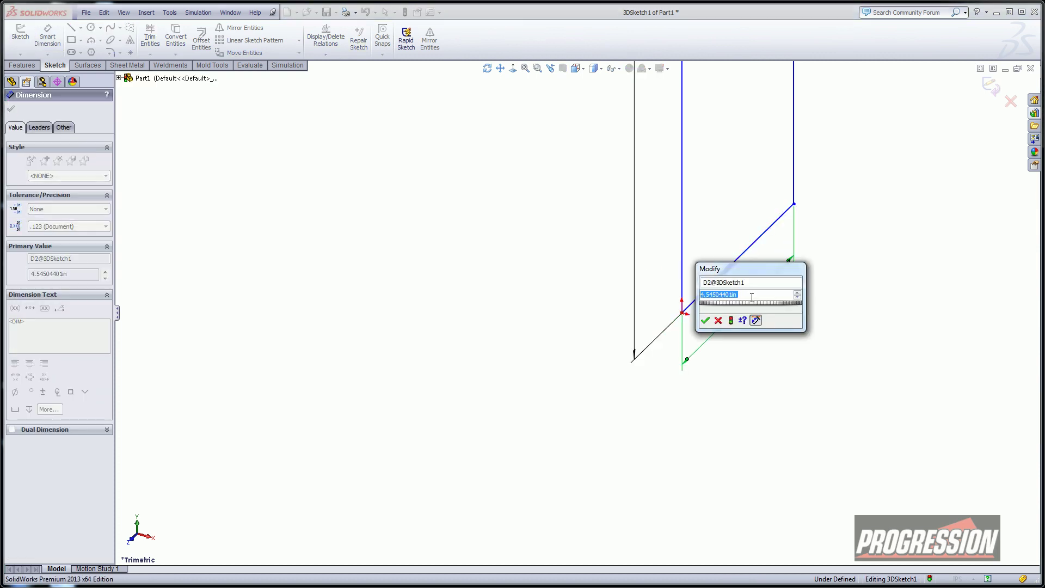
text(12ft)
key(Return)
right_click(758, 198)
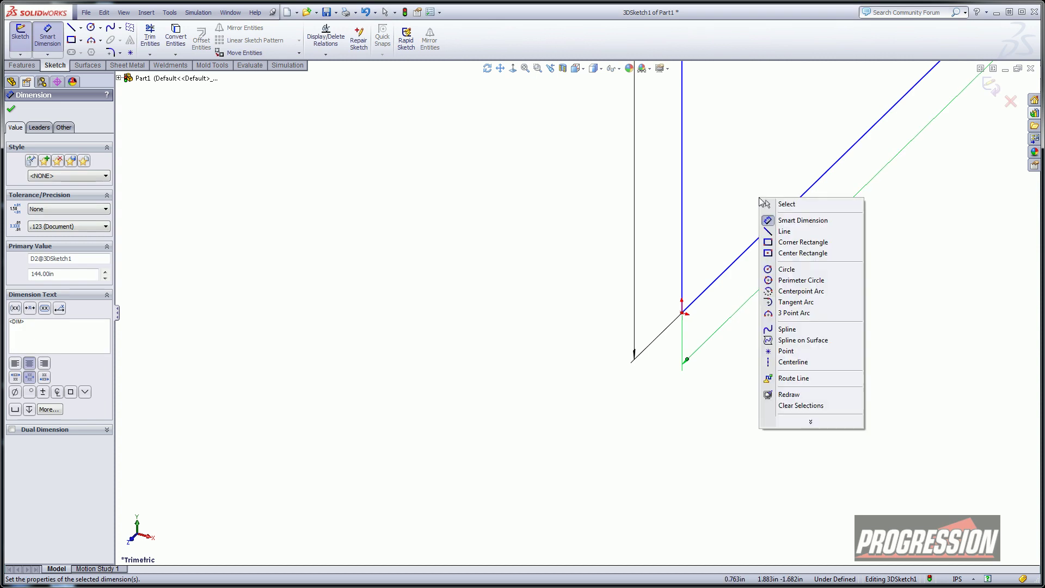
click(784, 203)
Convert the rectangle's two vertical sides to construction lines
mouse_move(751, 234)
ctrl+middle_down()
mouse_move(677, 212)
mouse_move(633, 325)
mouse_move(609, 282)
ctrl+middle_up()
scroll(623, 392, up, 5)
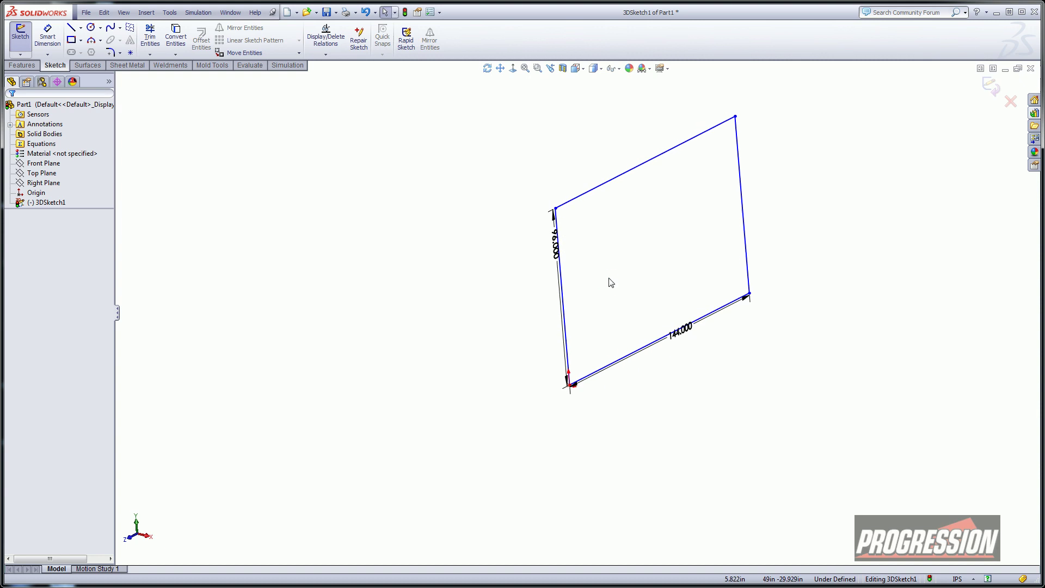
click(562, 281)
ctrl+click(743, 210)
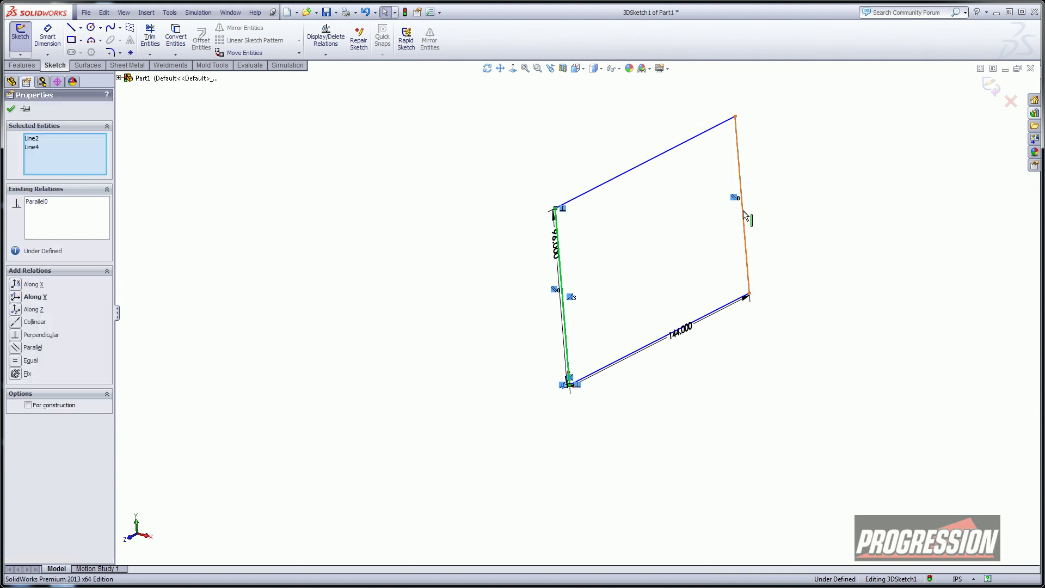
click(689, 227)
Sketch a base line on the Front Plane along the X direction, passing just below the origin and extending to both sides
middle_drag(677, 225, 653, 246)
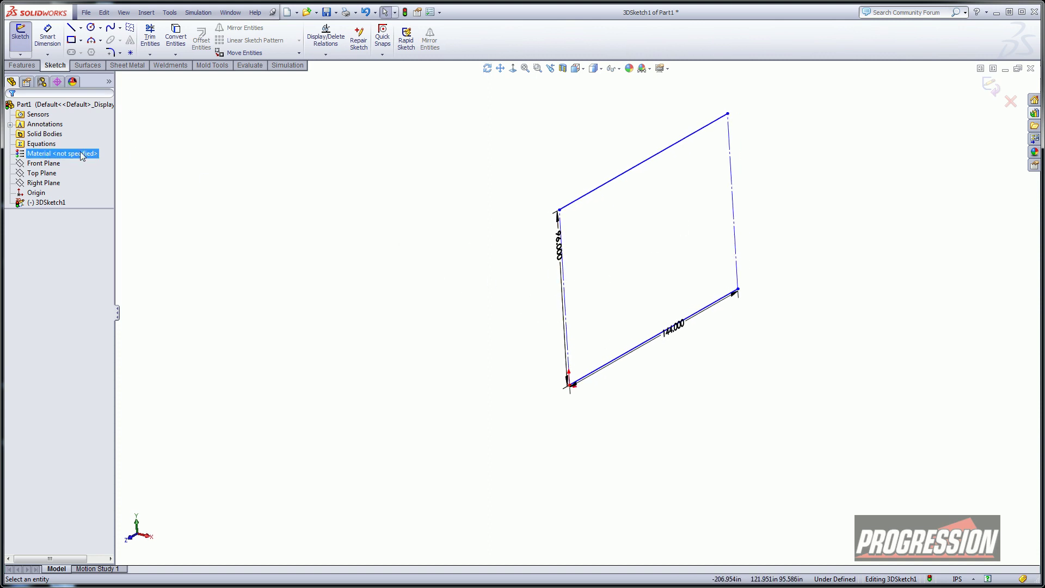
click(34, 184)
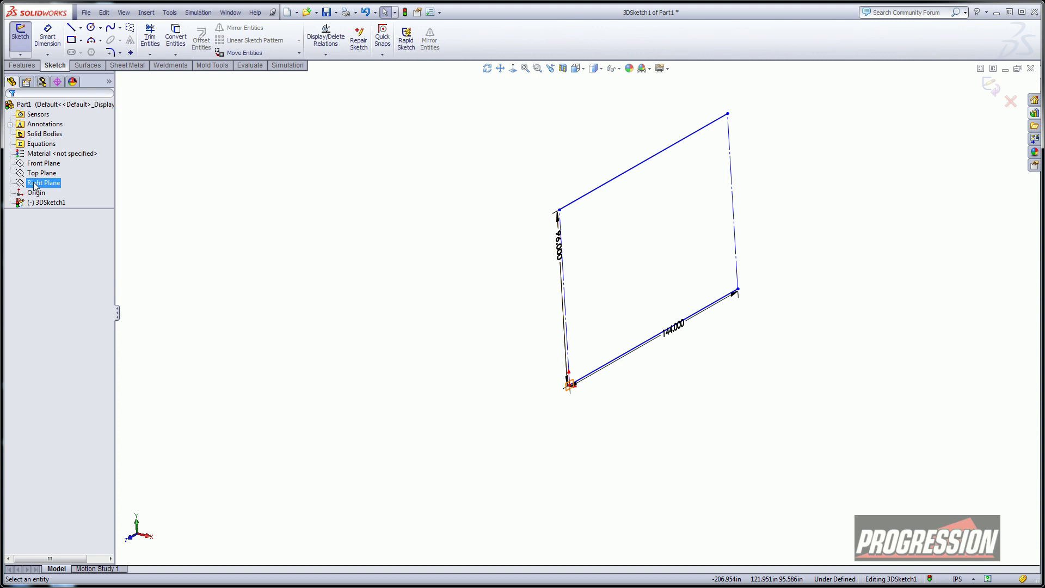
click(28, 174)
click(23, 165)
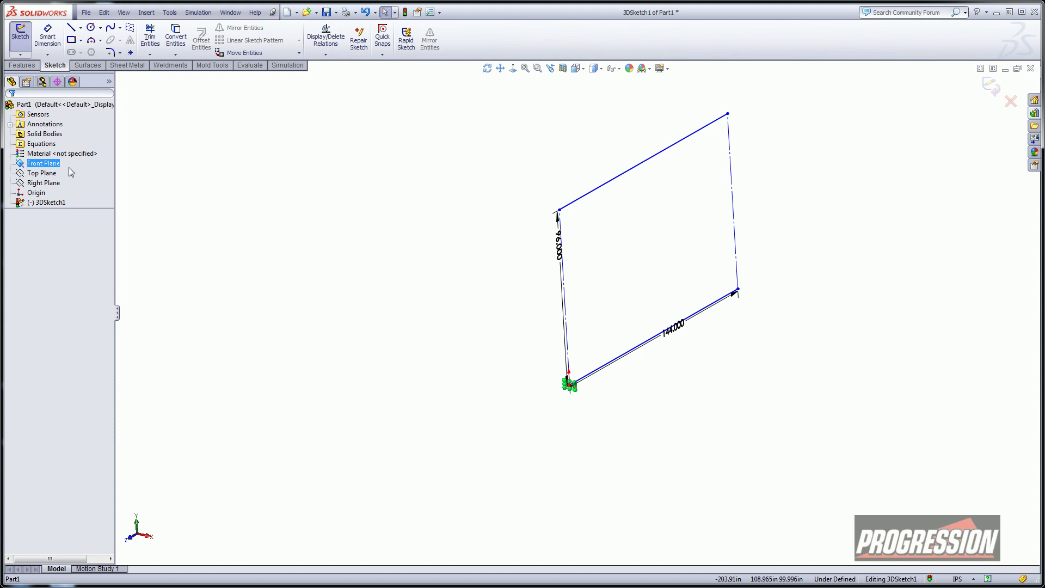
click(73, 30)
scroll(538, 397, down, 2)
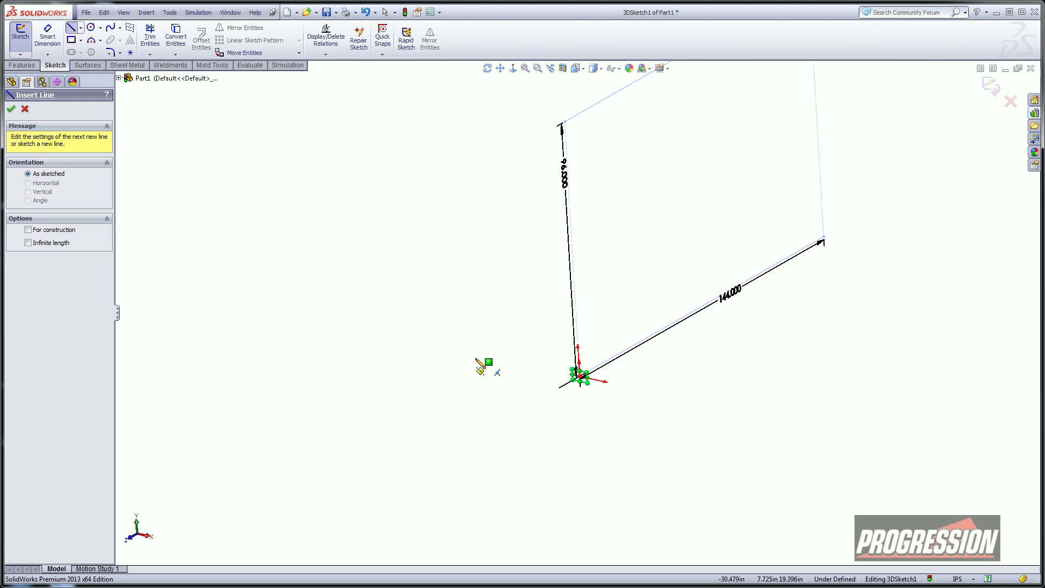
click(461, 362)
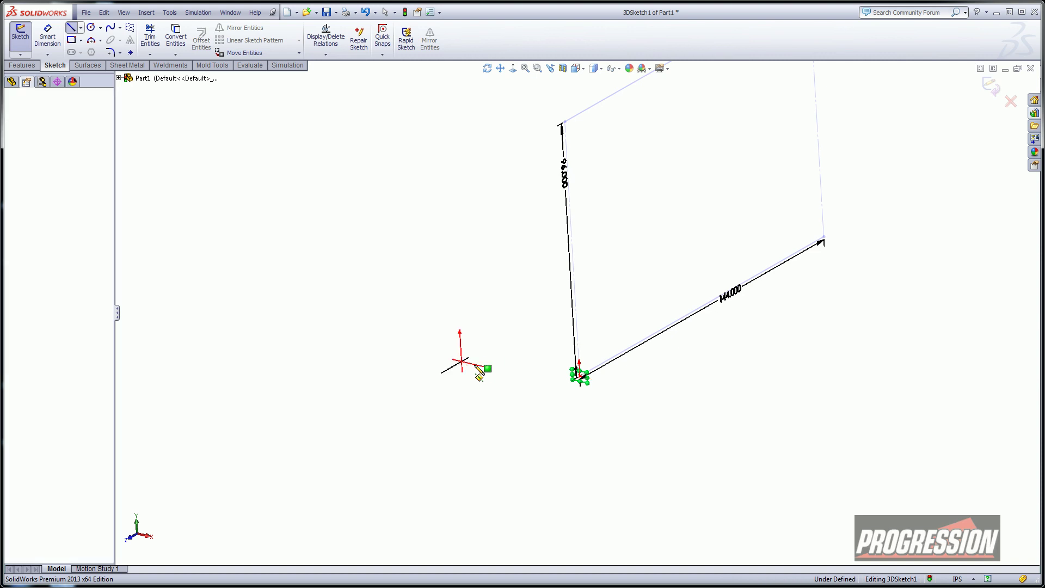
click(708, 424)
right_click(638, 299)
key(Escape)
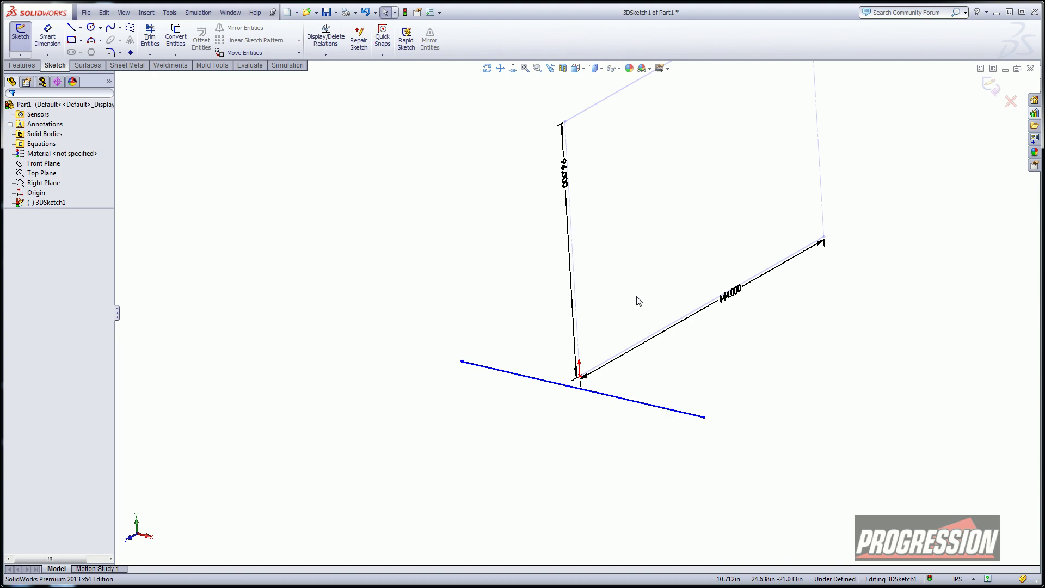
Add a Midpoint relation between the base line and the rectangle's corner at the origin
click(599, 399)
scroll(585, 369, down, 2)
ctrl+click(582, 368)
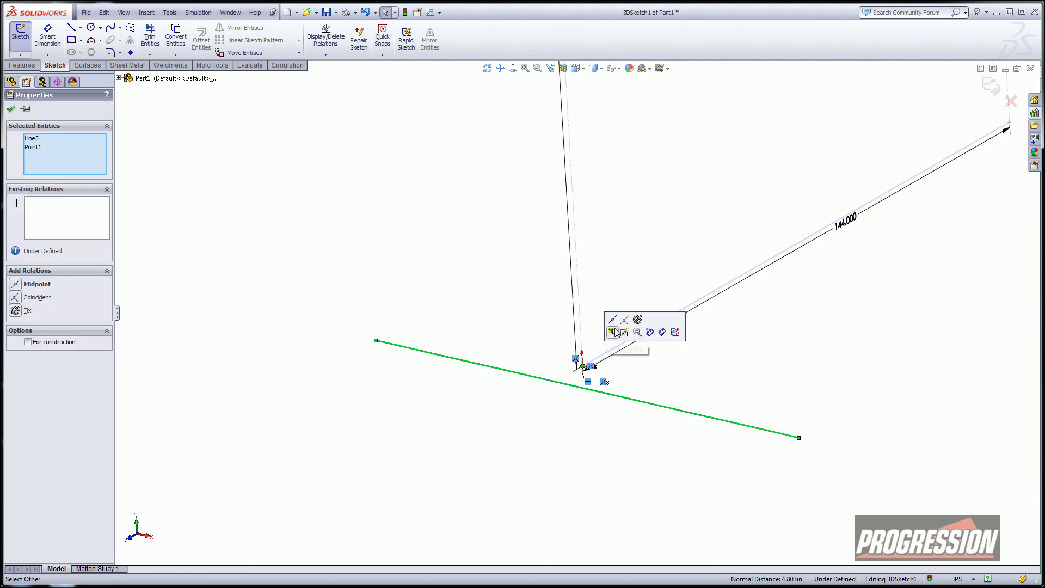
click(612, 331)
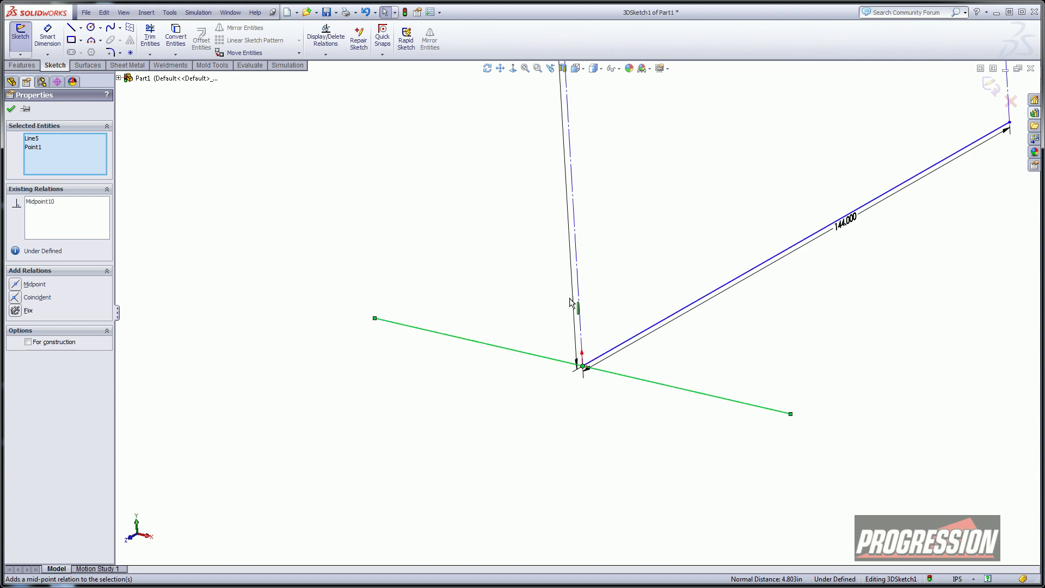
click(481, 277)
Sketch the A-frame outline as a sloped leg up from the base line, a top line about 17.6 in long, and a sloped leg back down
scroll(479, 269, up, 3)
ctrl+middle_drag(475, 261, 415, 345)
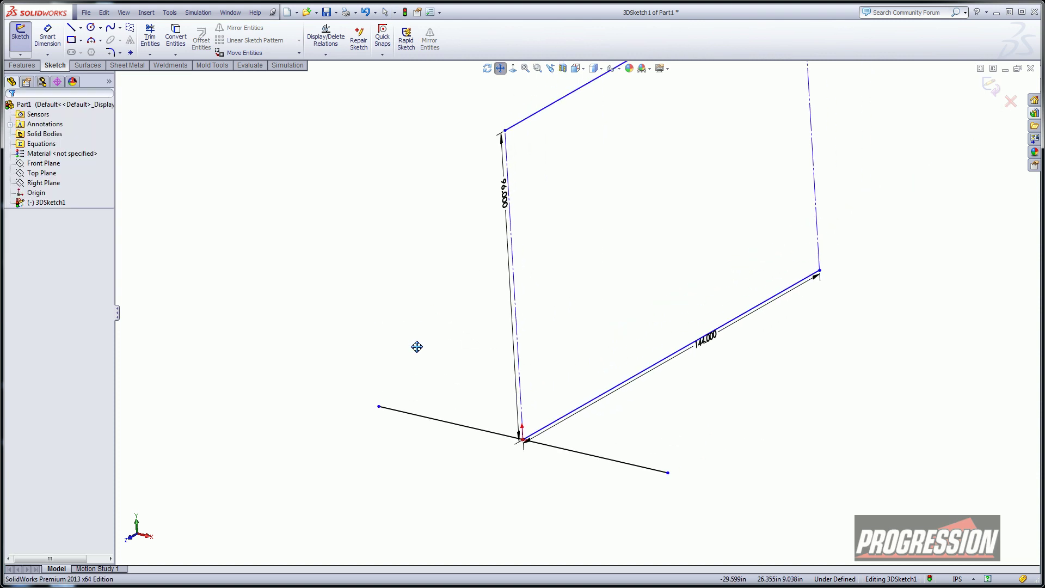
click(71, 30)
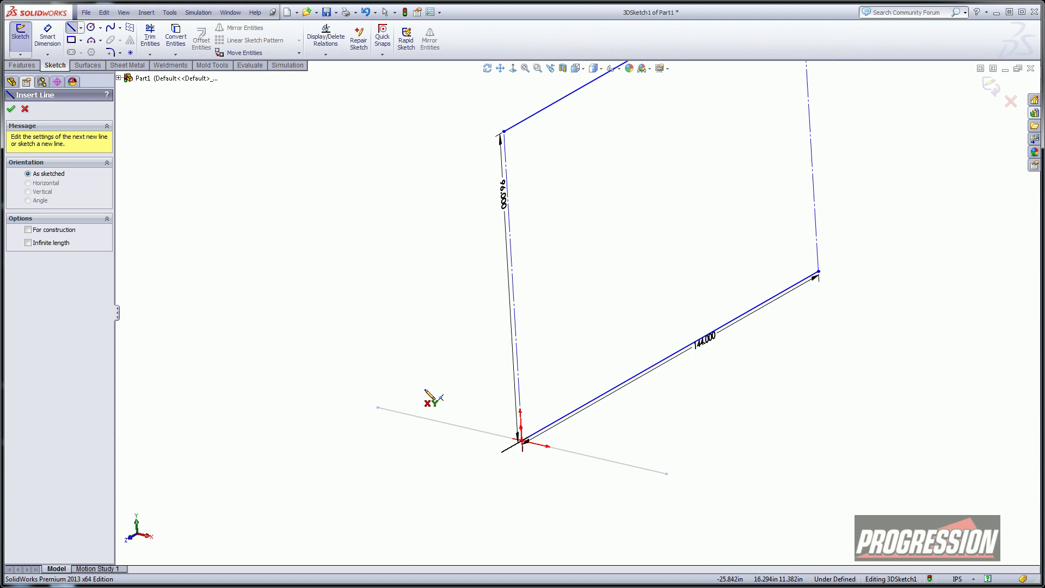
click(425, 418)
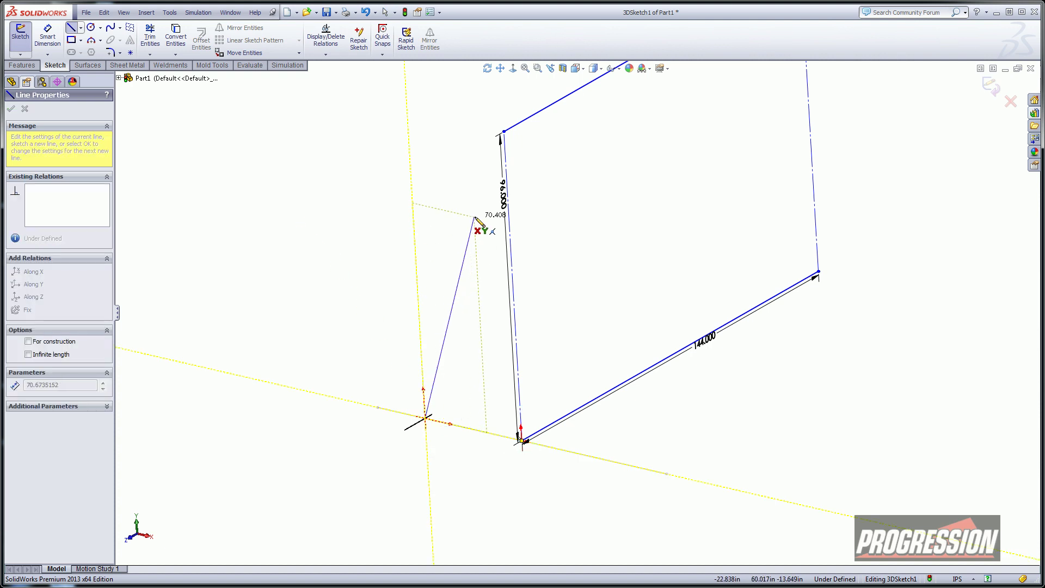
click(480, 123)
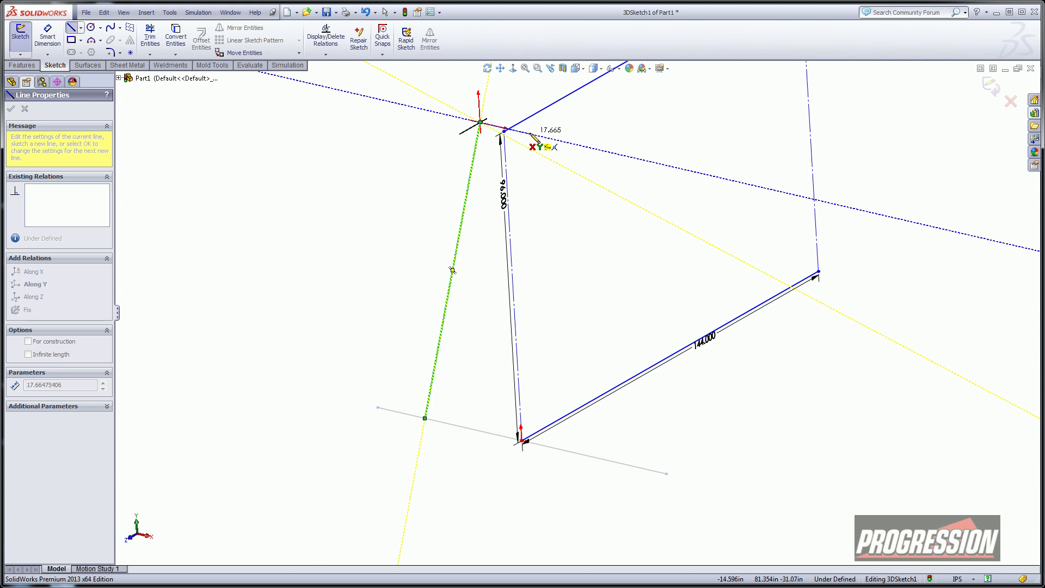
click(529, 134)
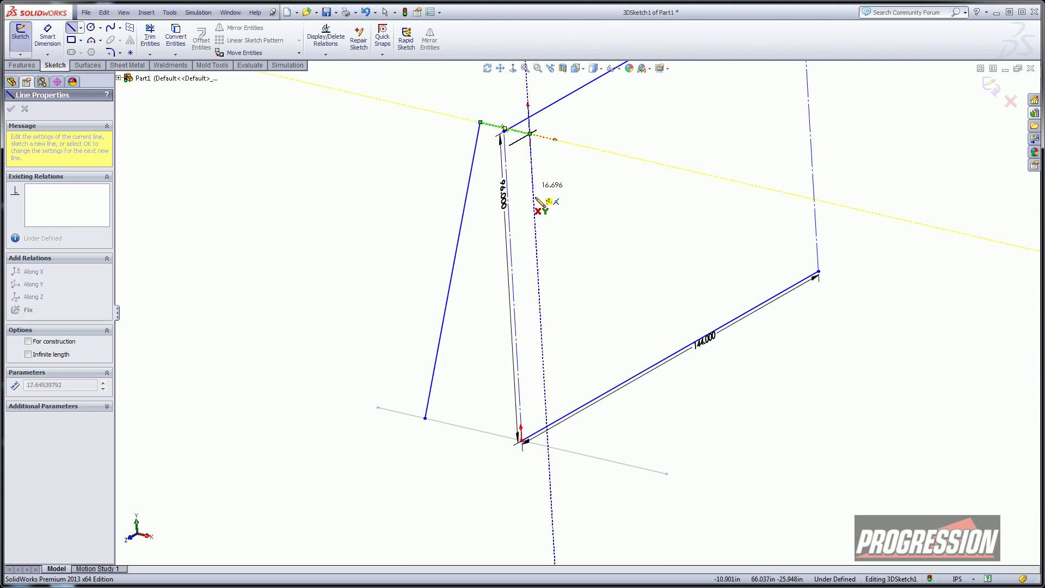
click(602, 459)
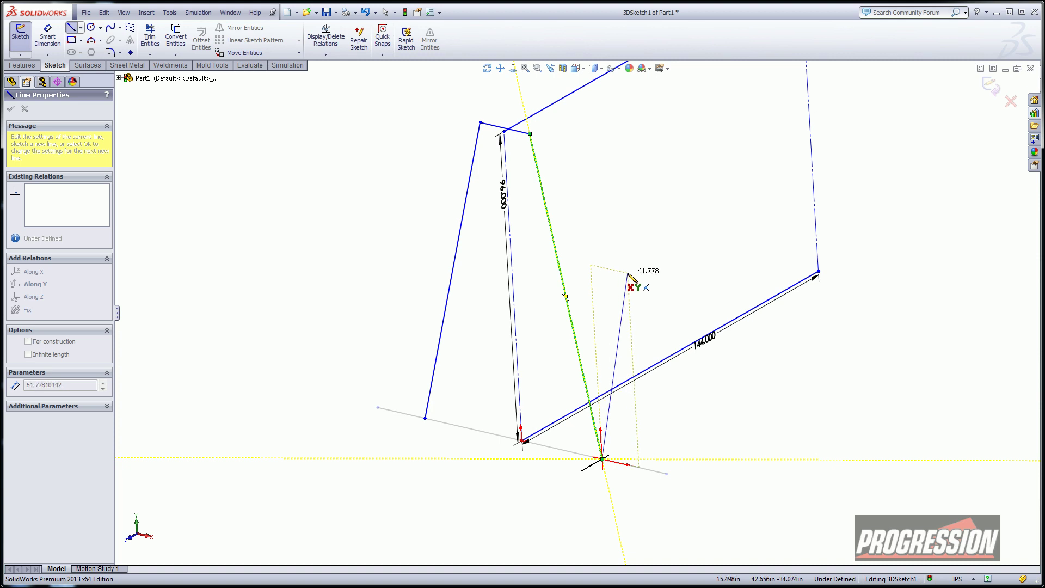
right_click(630, 275)
click(648, 281)
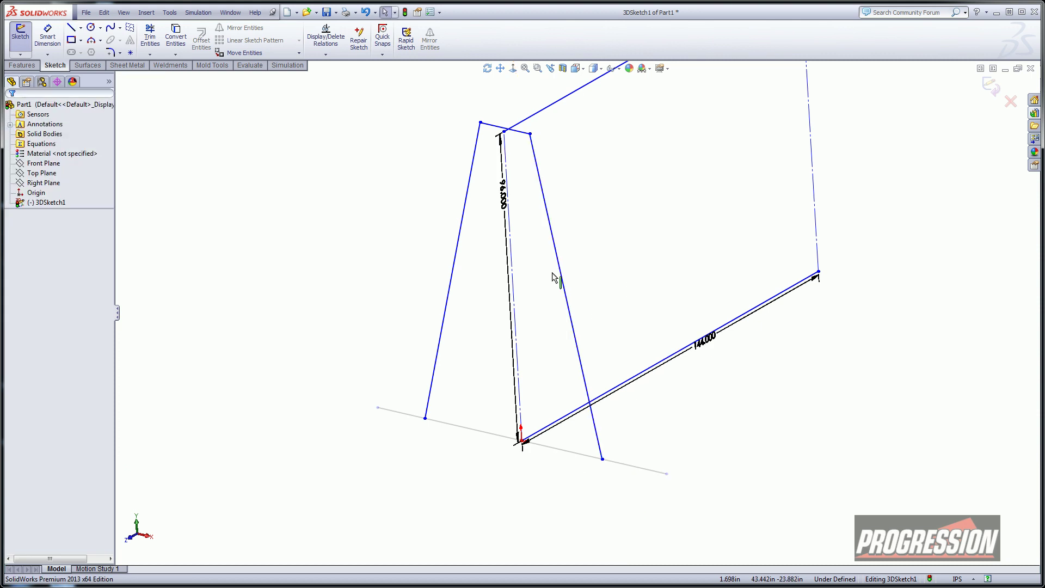
Sketch an arm line about 98.9 in long along X, crossing both A-frame legs in their upper half
key(s)
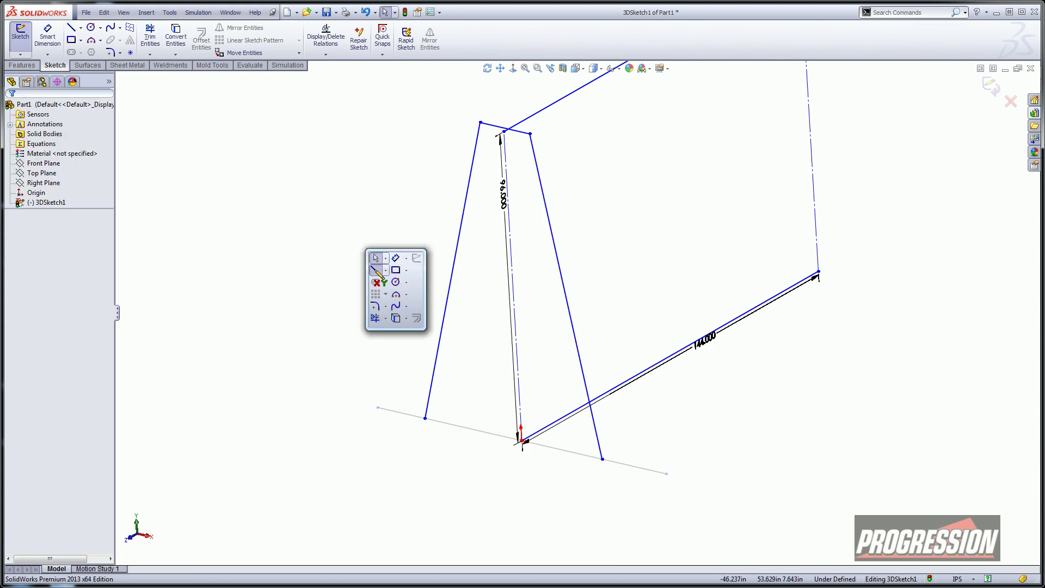
click(374, 269)
click(372, 205)
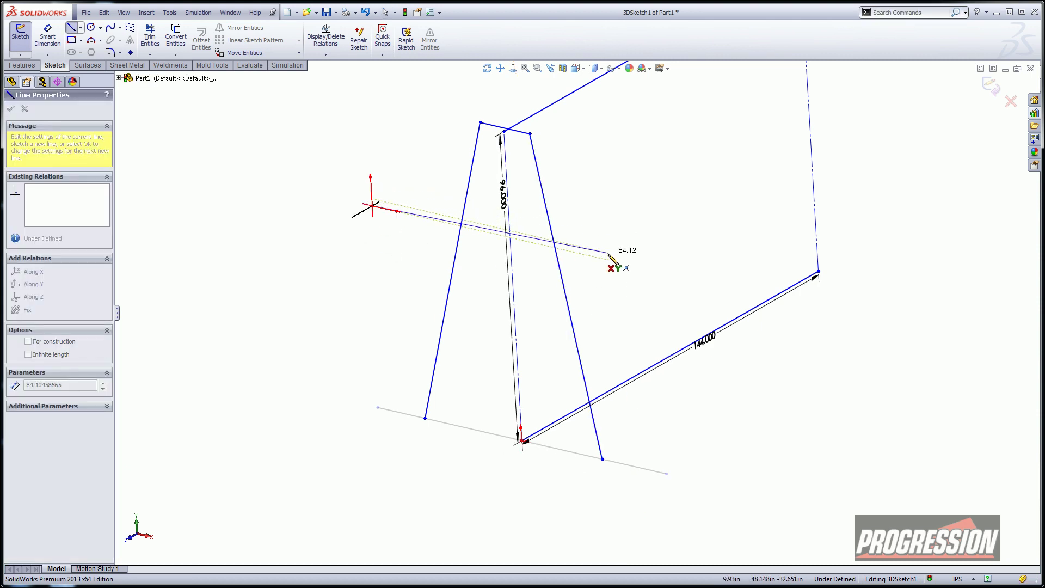
click(649, 270)
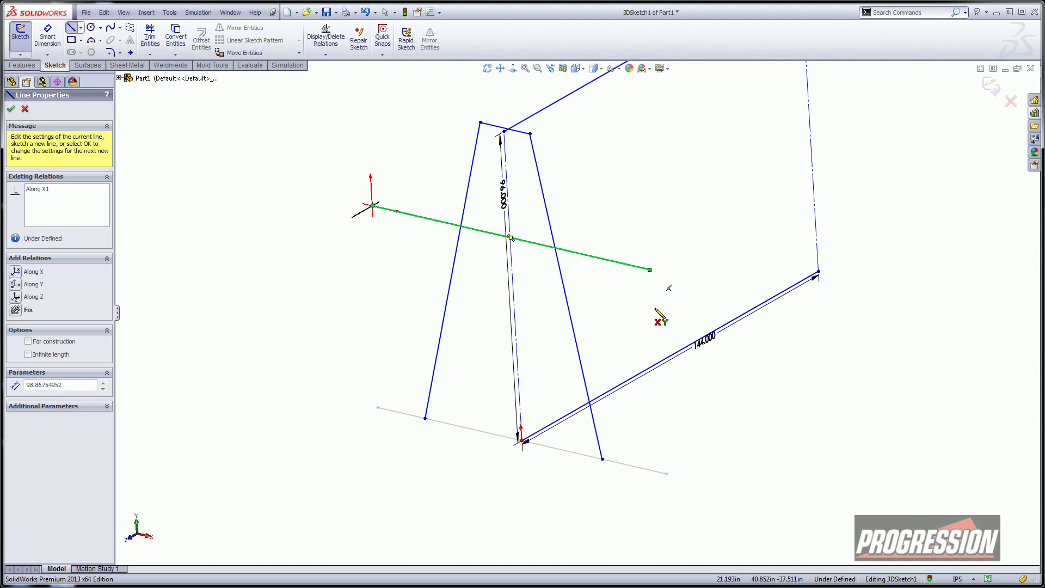
Sketch two more arm lines along X across both A-frame legs below the first arm line, the middle one about 102.6 in long
click(365, 263)
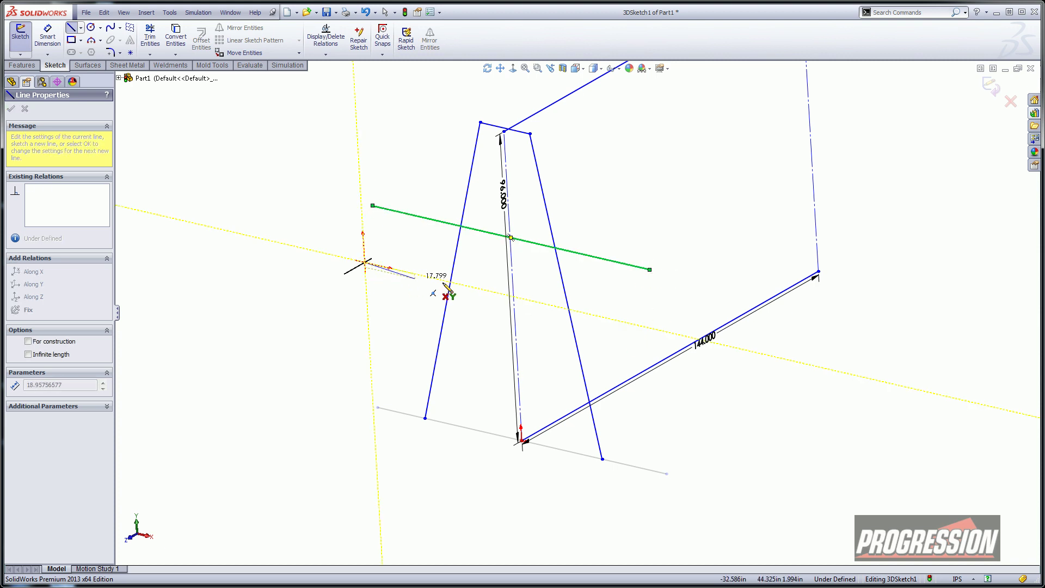
click(652, 328)
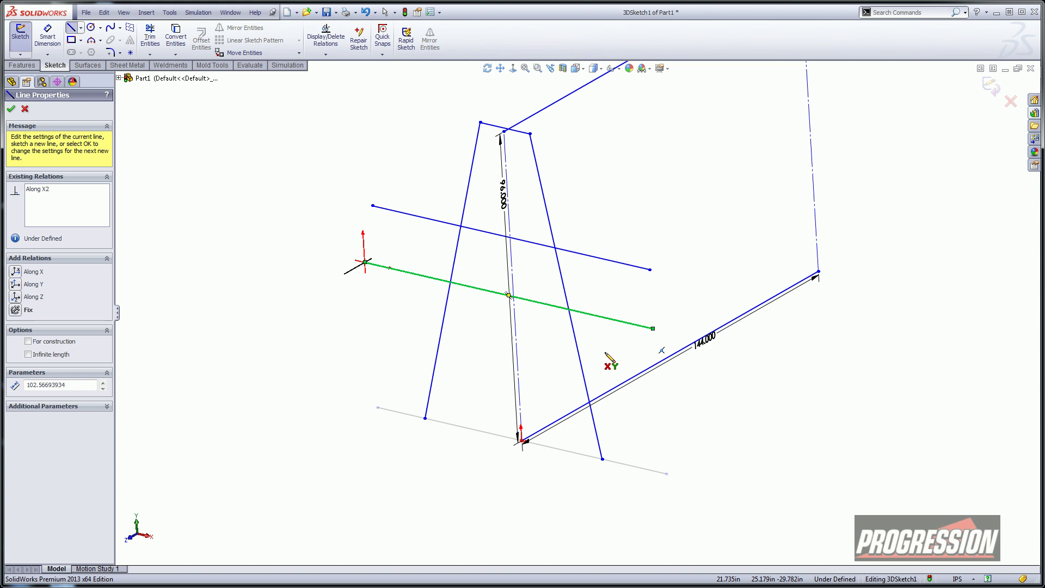
click(359, 321)
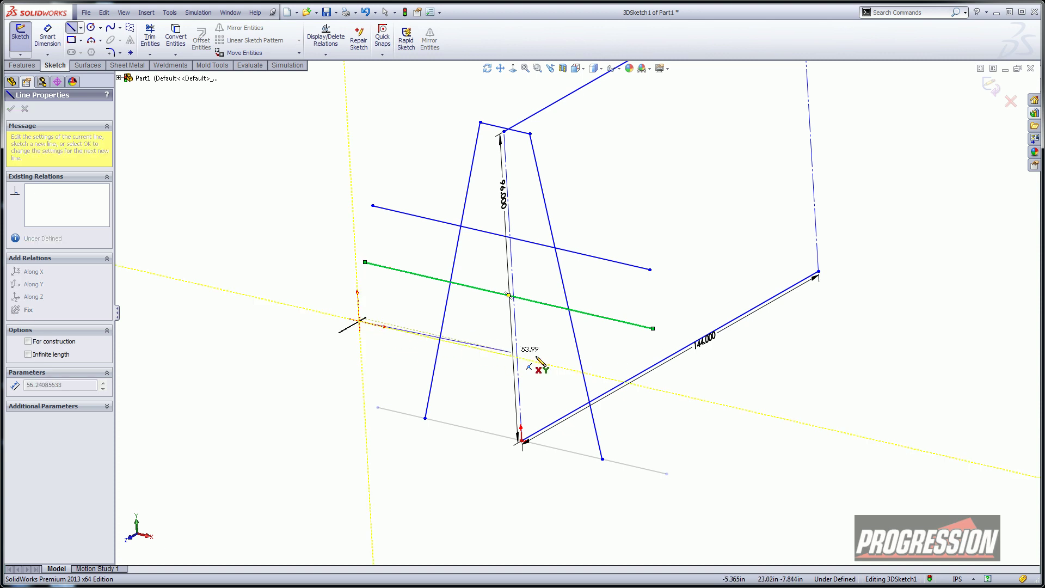
click(617, 381)
right_click(708, 208)
click(723, 207)
click(560, 229)
Trim away the portions of all three arm lines that lie between the two A-frame legs
click(150, 38)
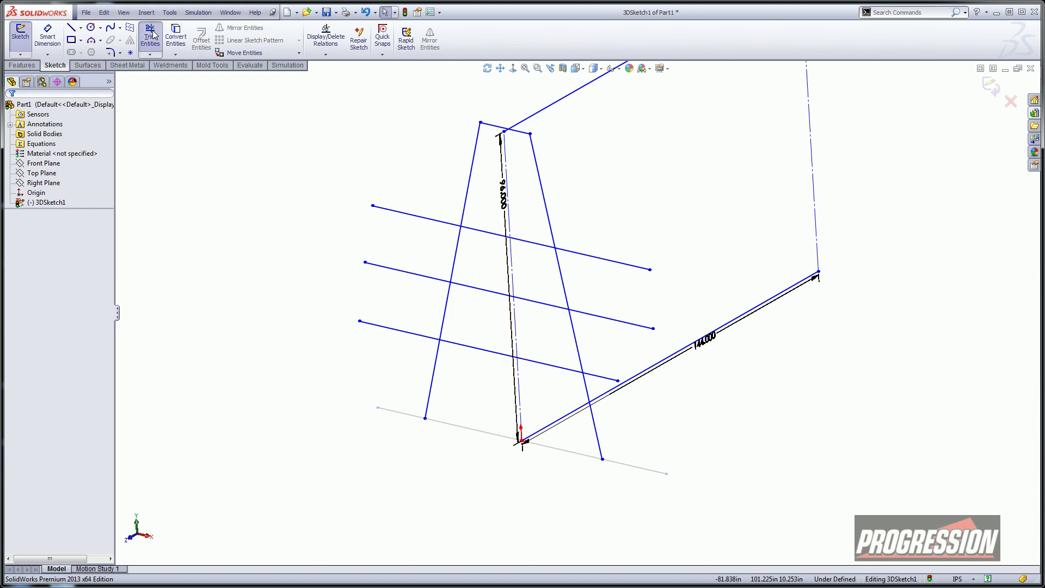
click(479, 231)
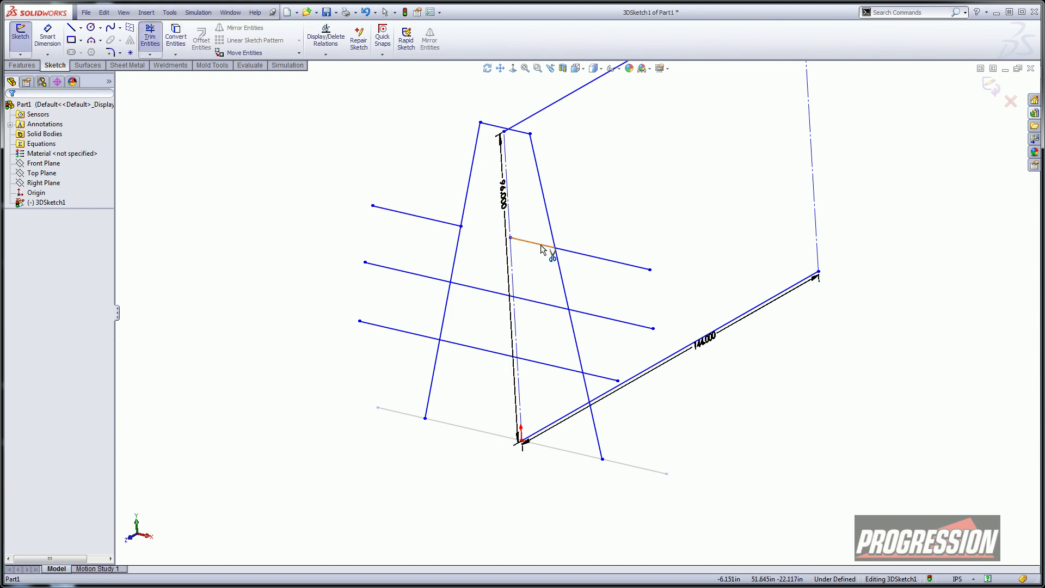
click(534, 302)
click(474, 347)
click(534, 366)
right_click(547, 280)
click(560, 286)
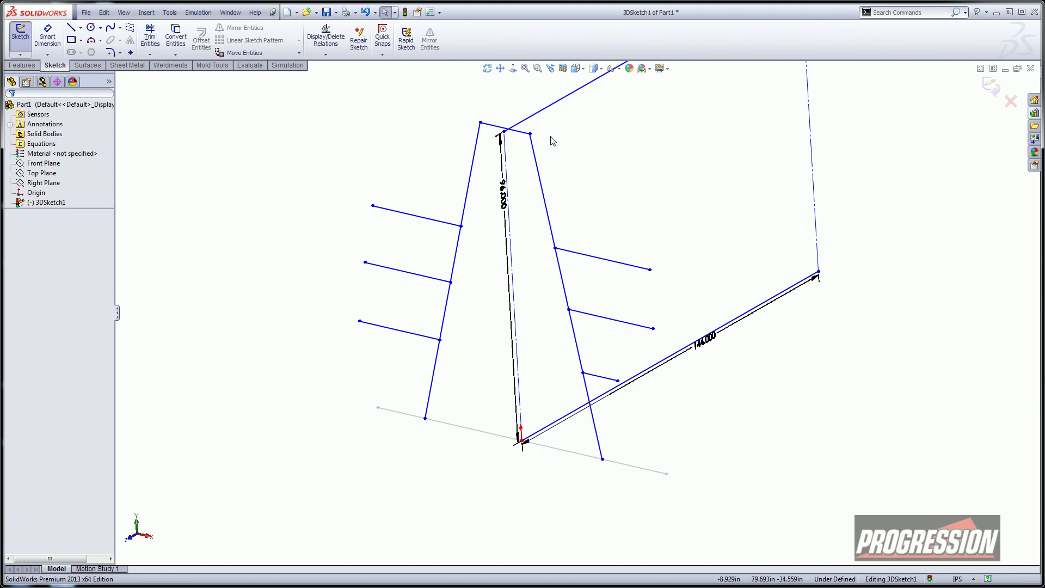
Add a Midpoint relation between the A-frame's short top line and the rectangle's upper corner
scroll(563, 147, down, 4)
click(484, 187)
click(483, 188)
scroll(486, 195, down, 2)
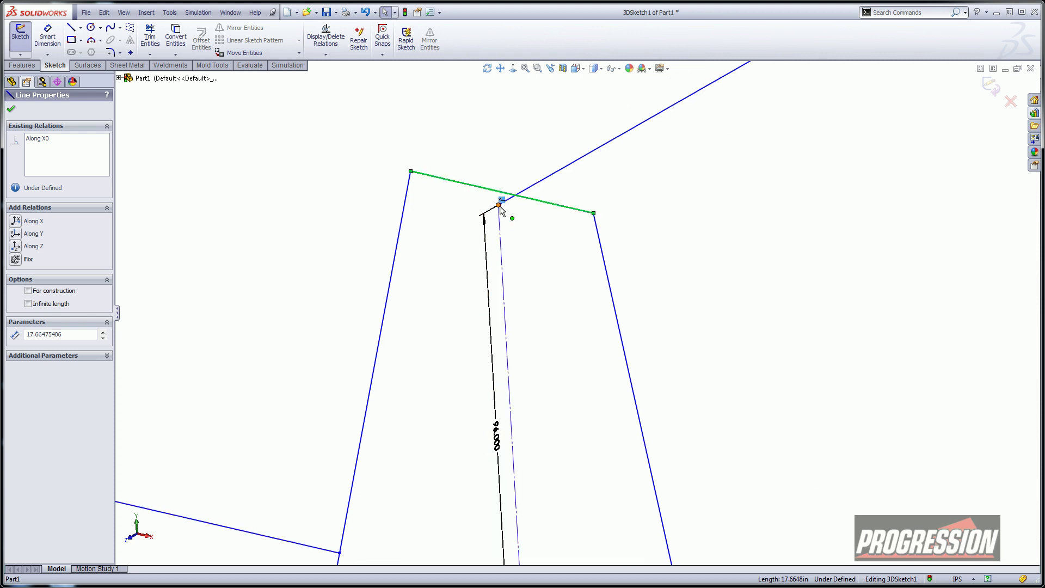
ctrl+click(499, 205)
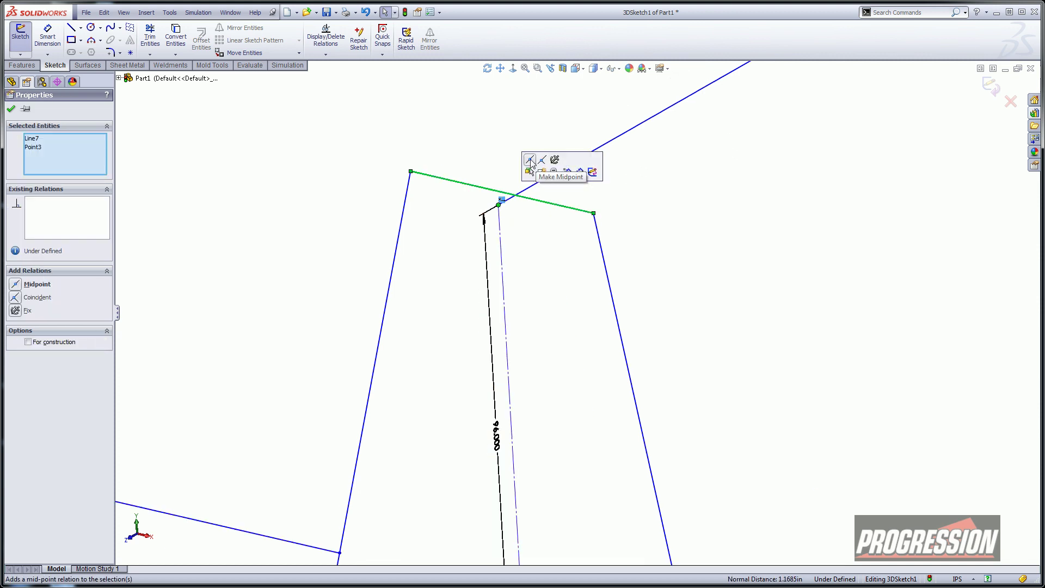
click(531, 164)
click(511, 161)
scroll(523, 226, up, 2)
scroll(541, 253, up, 3)
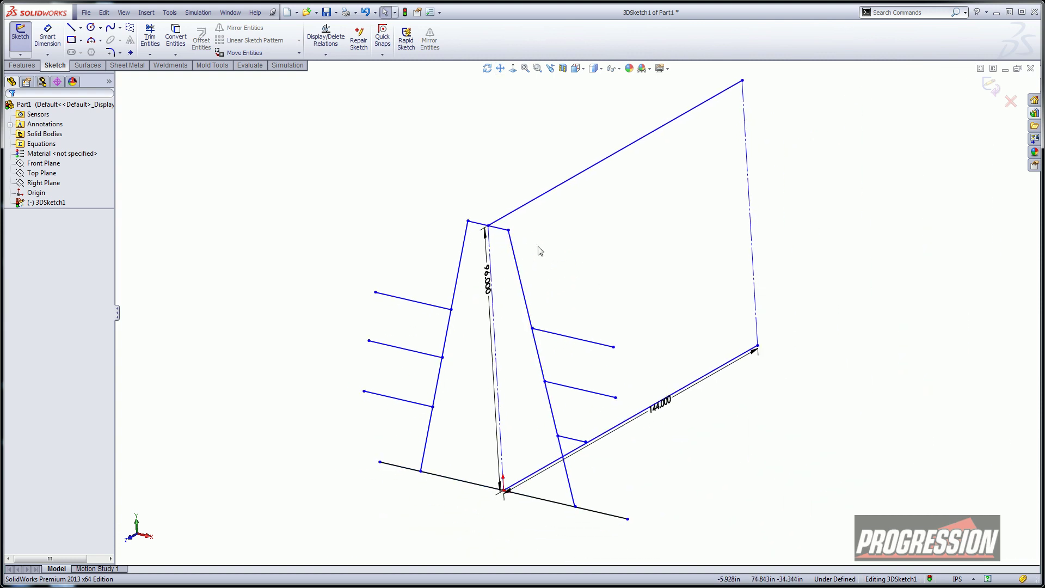
Add an Equal relation between the two sloped A-frame legs
click(520, 274)
ctrl+click(464, 268)
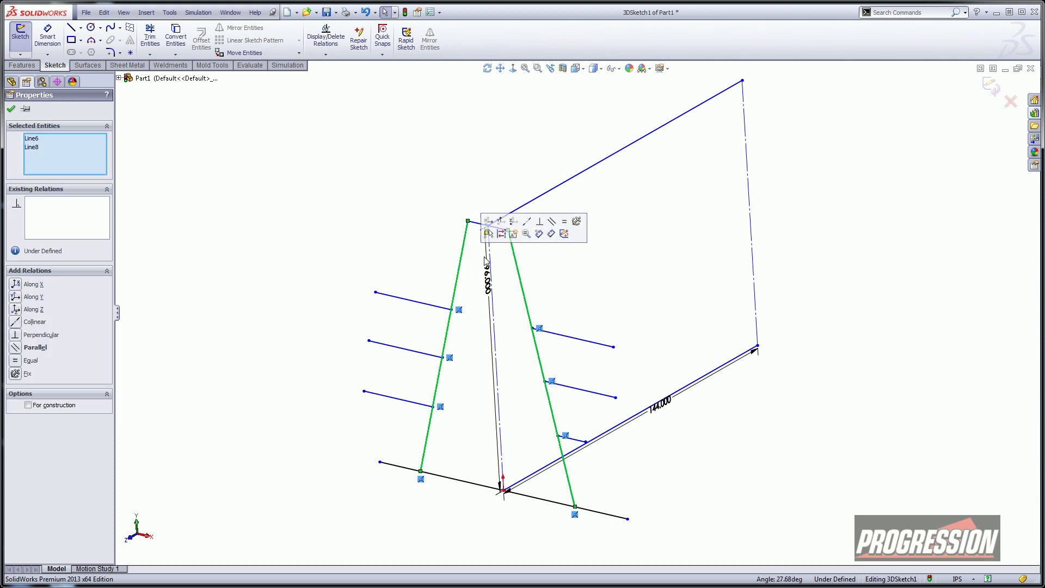
click(565, 221)
click(592, 256)
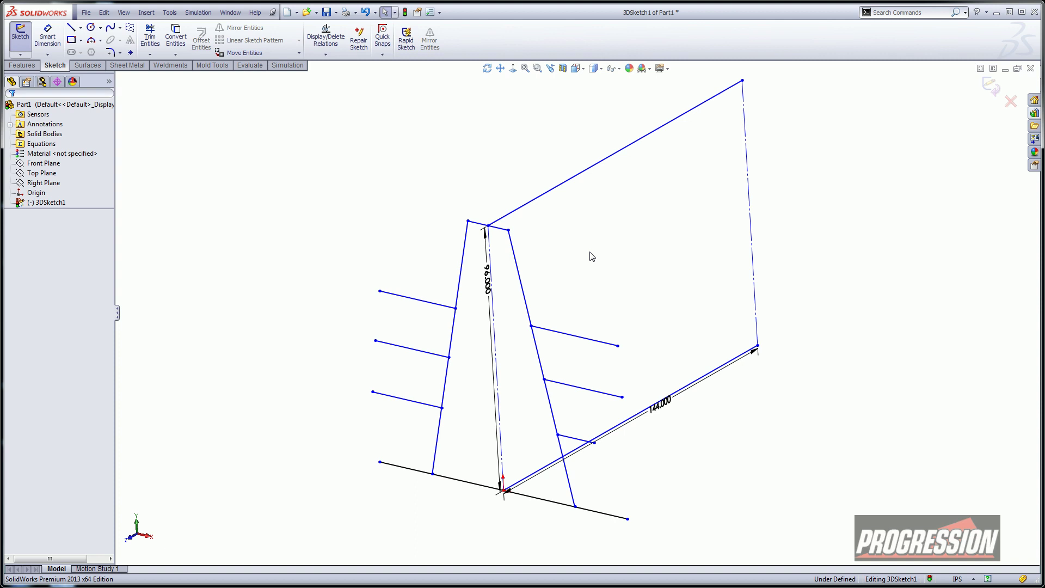
Add Equal relations between the opposite arms at the upper, middle and lower levels of the A-frame
click(569, 334)
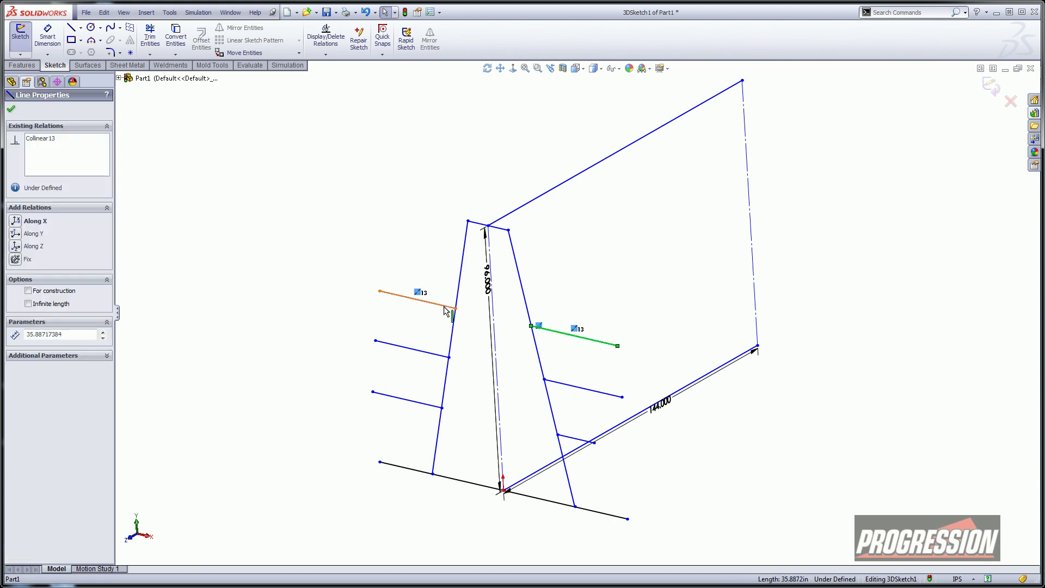
ctrl+click(430, 303)
click(534, 258)
click(428, 352)
ctrl+click(577, 393)
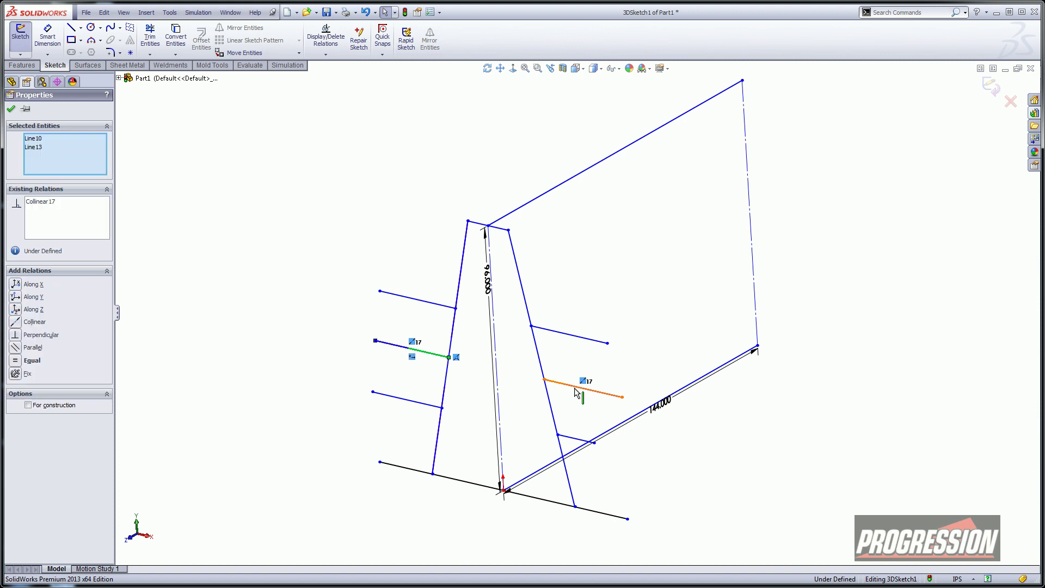
click(679, 347)
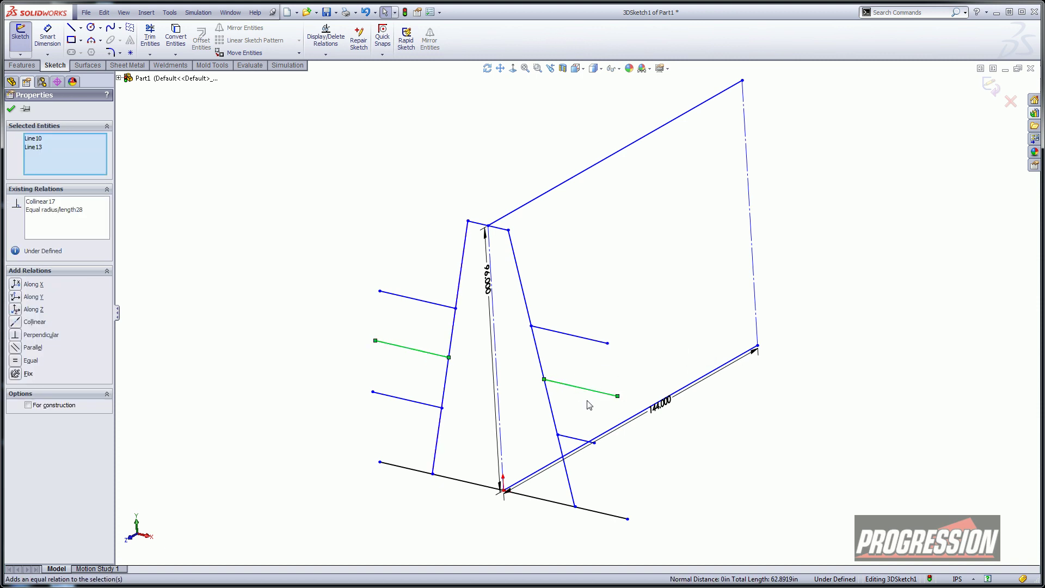
click(575, 440)
ctrl+click(416, 401)
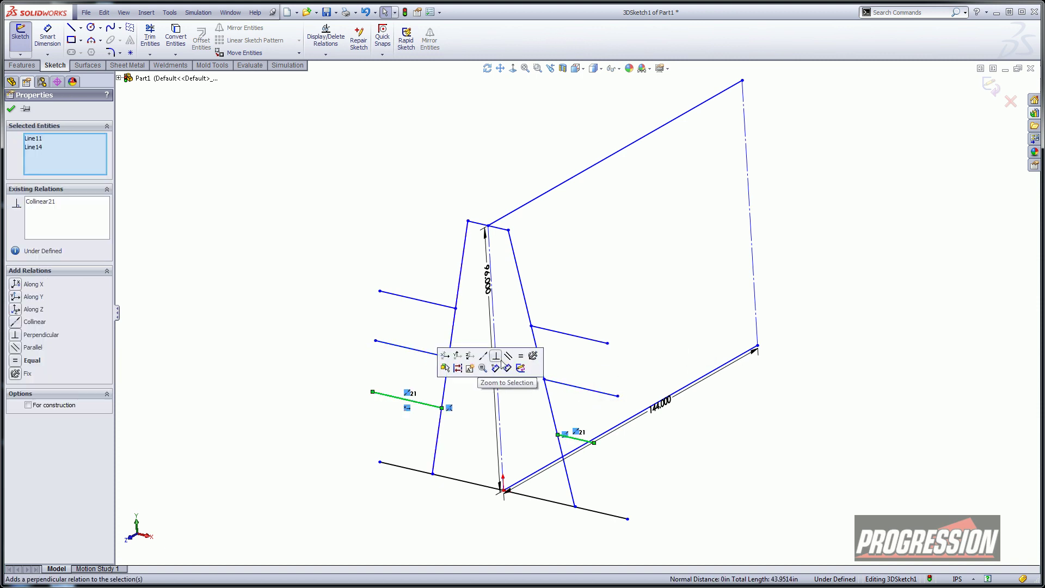
click(521, 357)
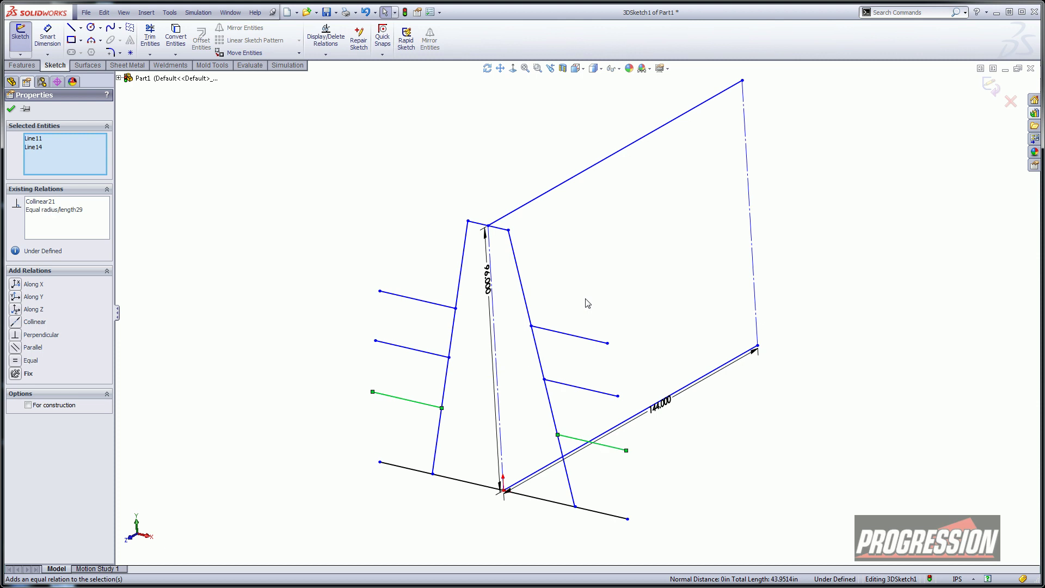
click(215, 168)
Dimension the distance from the front leg's foot to the nearest end of the base line as 20 in
click(48, 39)
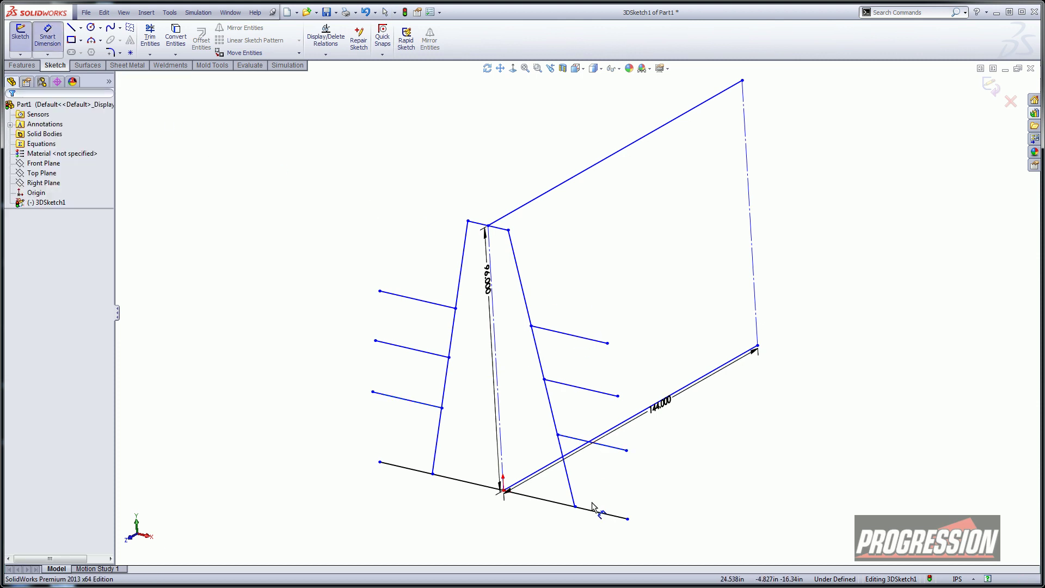
click(575, 506)
click(627, 519)
click(607, 536)
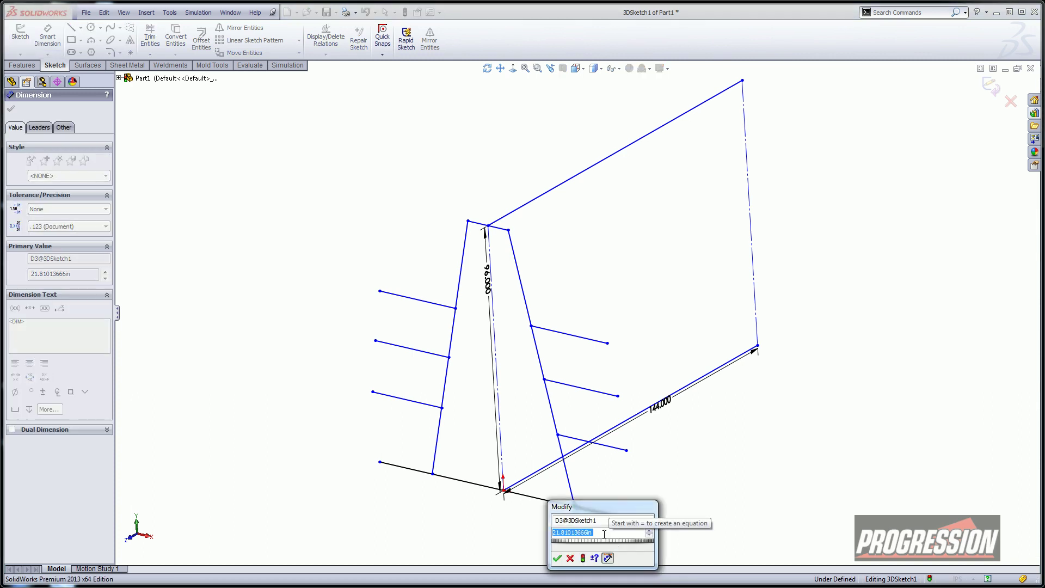
text(20)
key(Return)
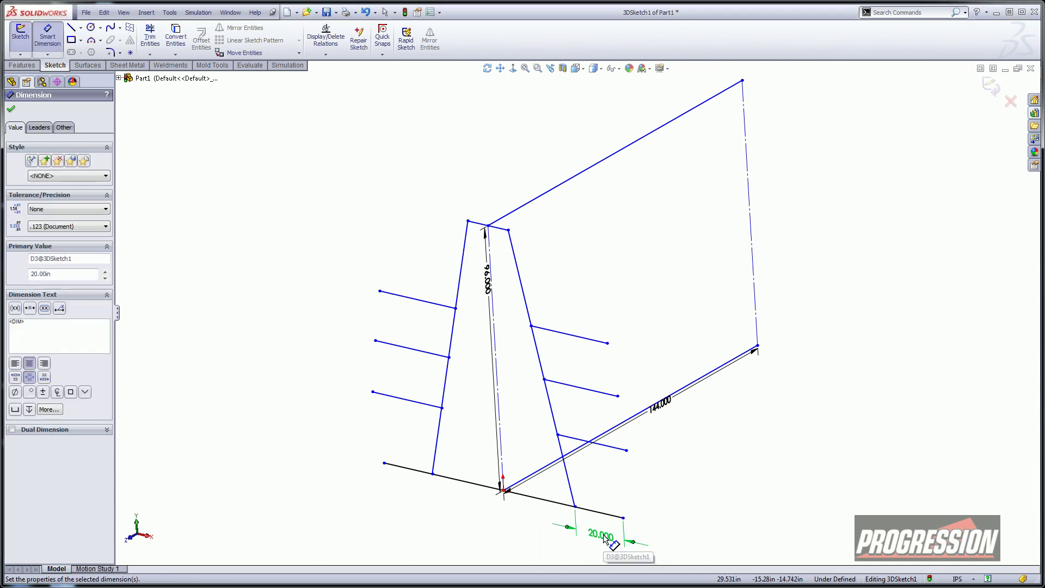
Dimension the lowest arm's length as 24 in
click(589, 442)
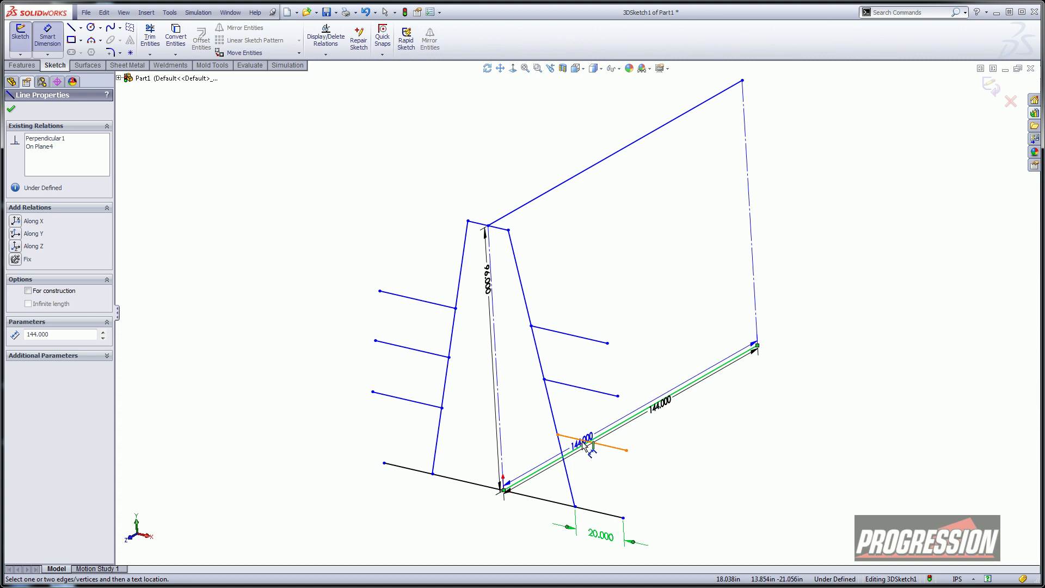
key(Escape)
click(586, 443)
click(591, 424)
text(24)
key(Return)
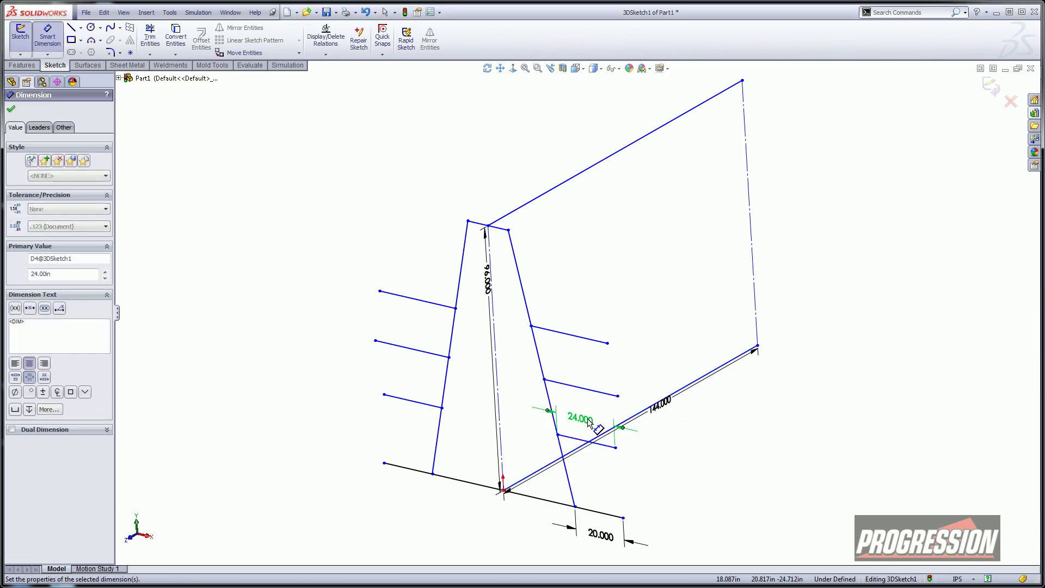
Dimension the middle arm's length as 30 in and the upper arm's length as 32 in
click(572, 385)
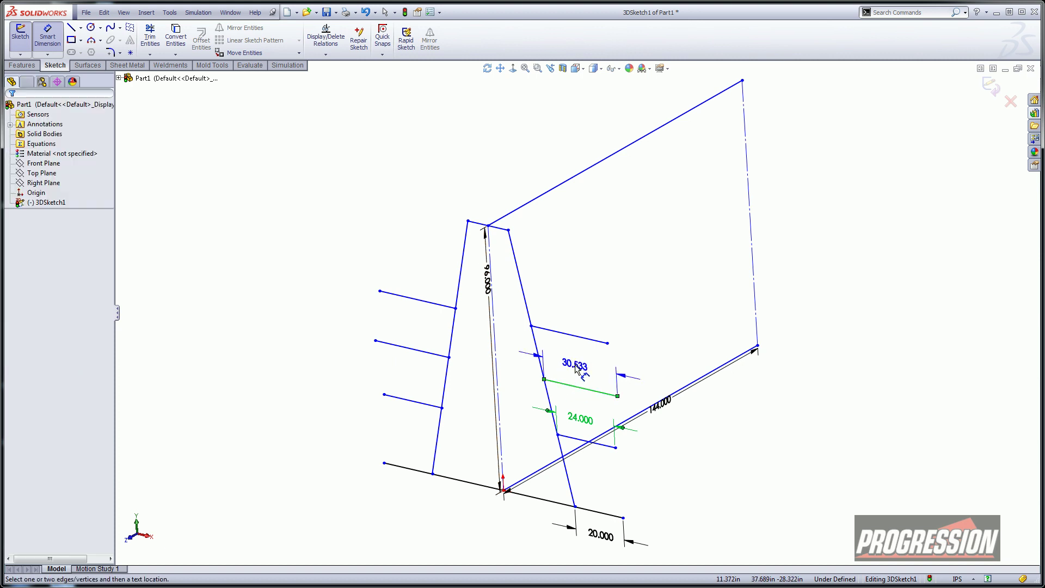
click(577, 365)
text(30)
key(Return)
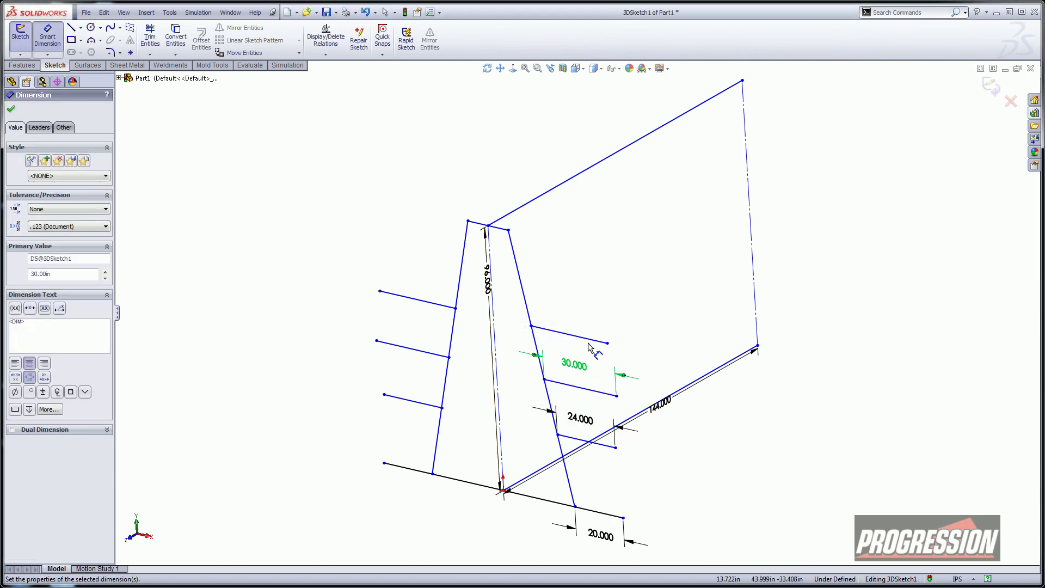
click(581, 336)
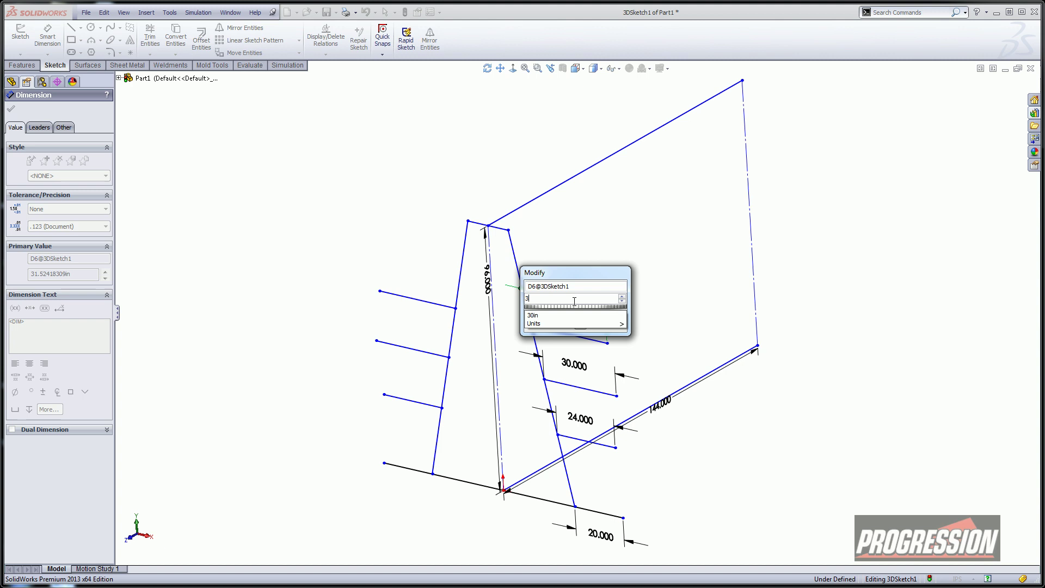
text(32)
key(Return)
Dimension the A-frame's short top line to a length of 2 in
click(483, 226)
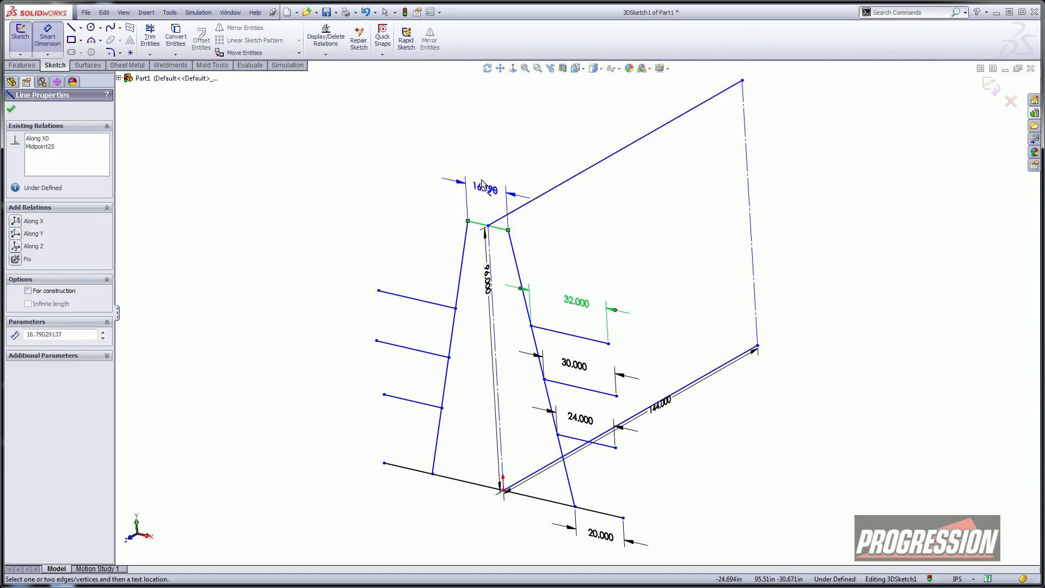
click(424, 171)
text(2.00in)
key(Return)
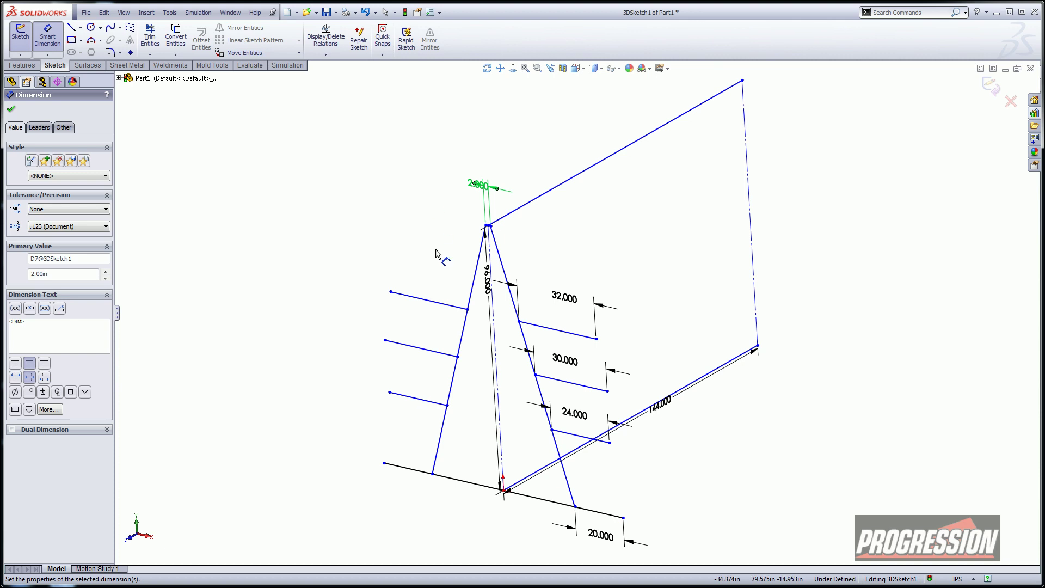
Dimension the arm spacing as 30 in between the upper and middle arms and 26 in between the middle and lowest arms
click(430, 301)
click(414, 347)
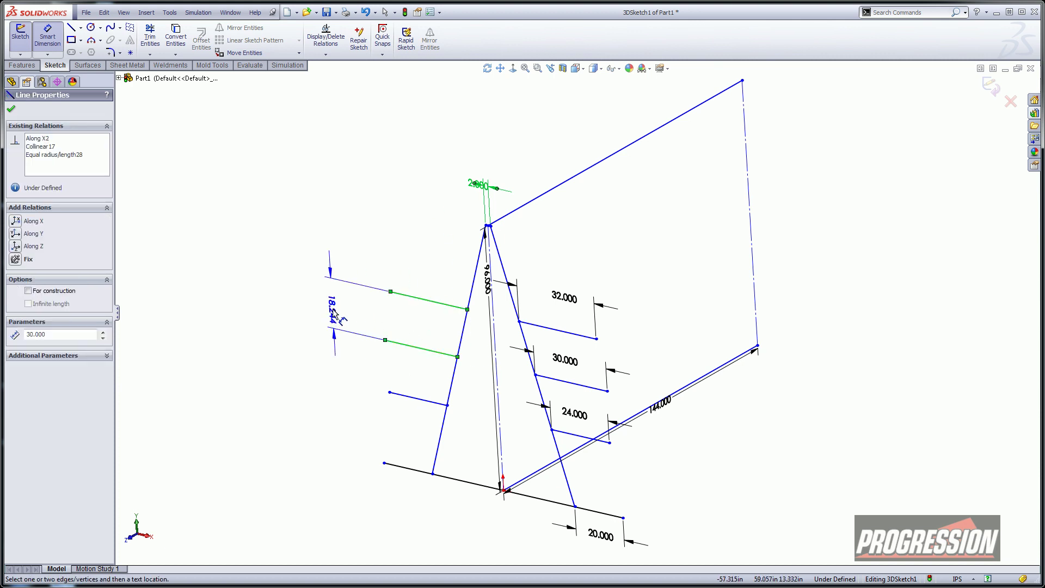
click(337, 310)
text(30)
key(Return)
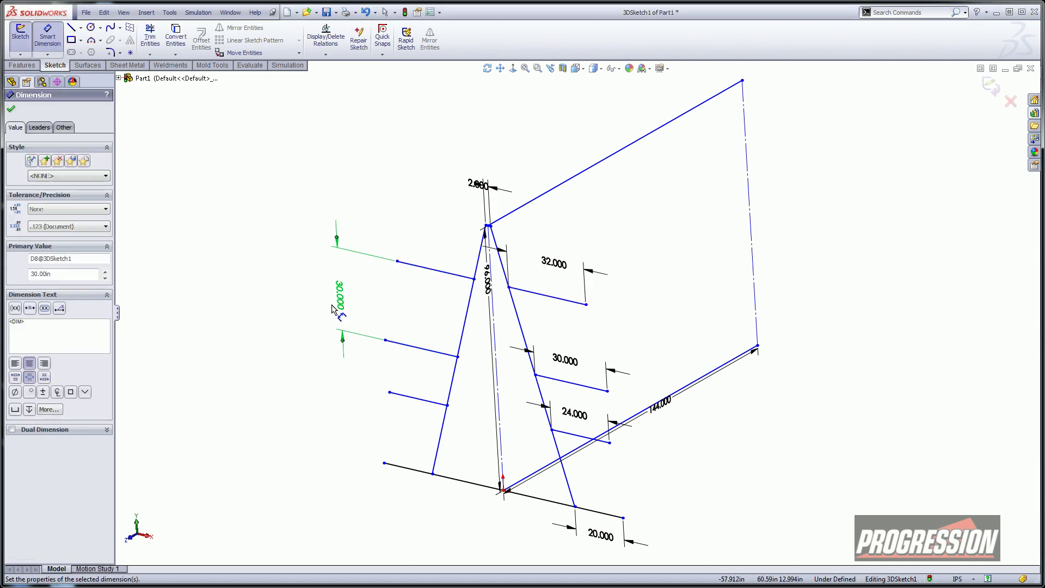
click(422, 348)
click(409, 398)
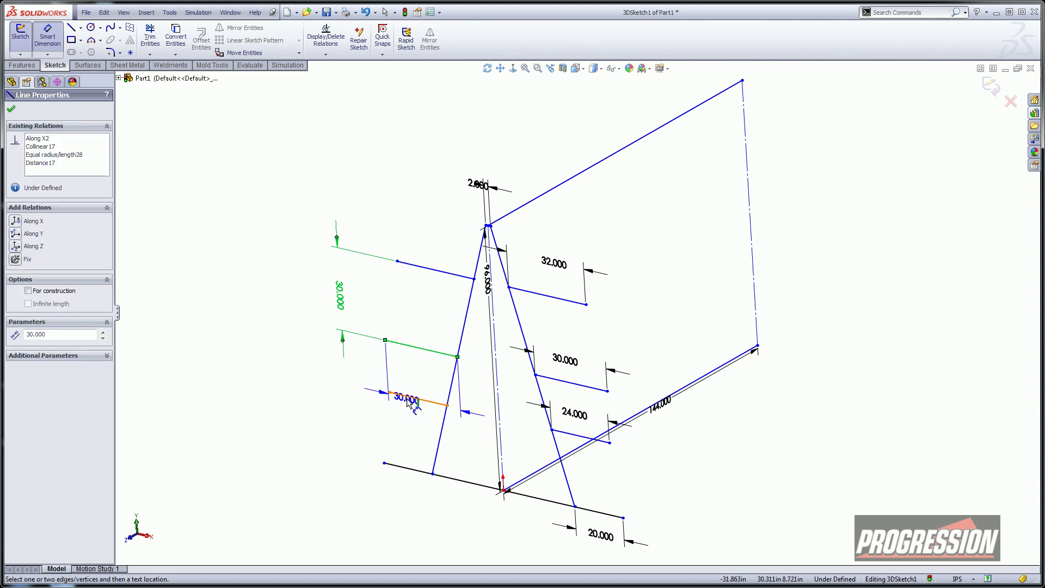
click(311, 350)
text(26)
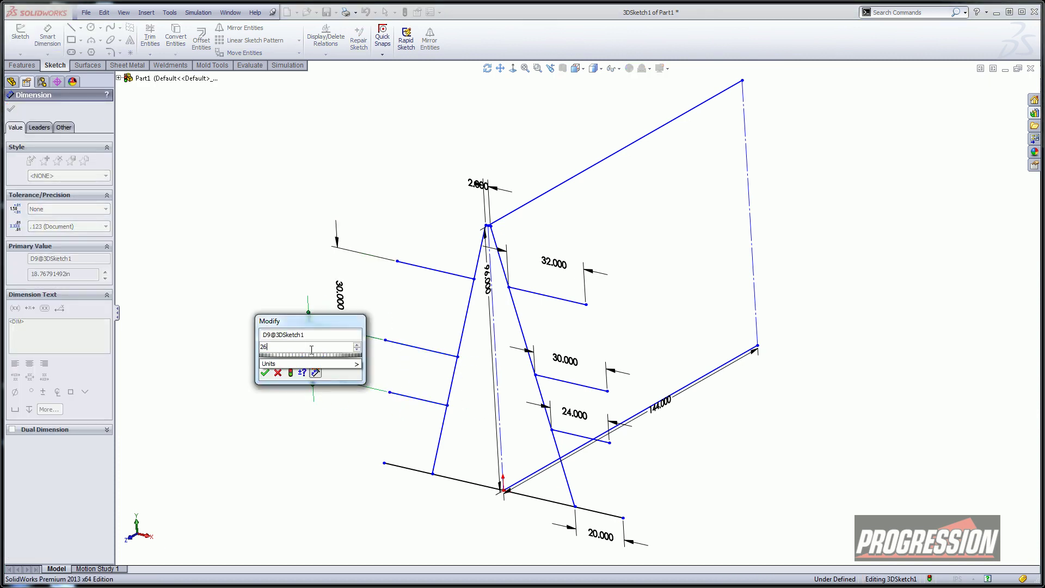
key(Return)
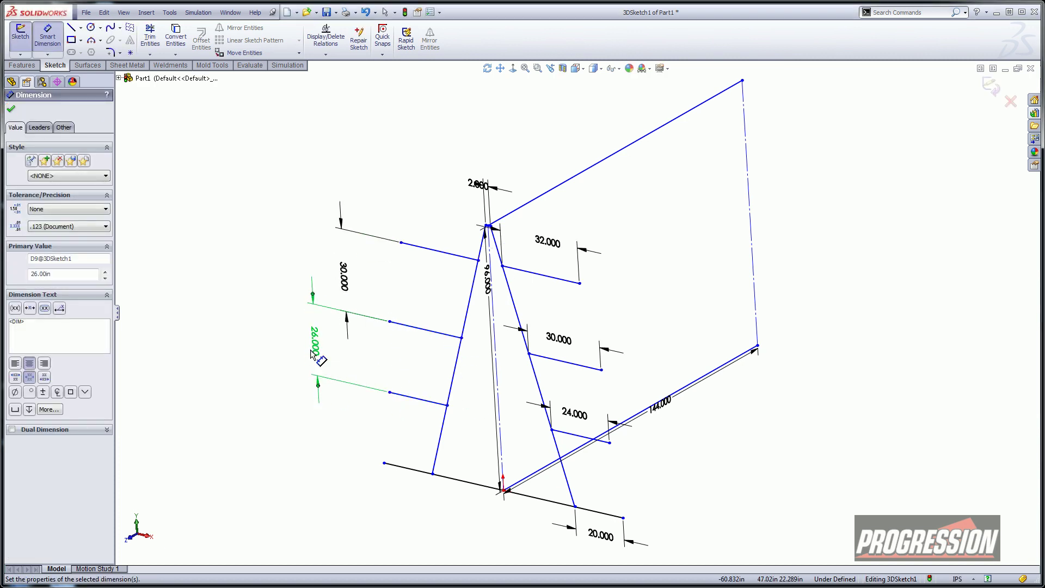
Dimension the height of the lowest arm above the base line as 22 in
click(433, 402)
click(423, 472)
click(467, 442)
text(22)
key(Return)
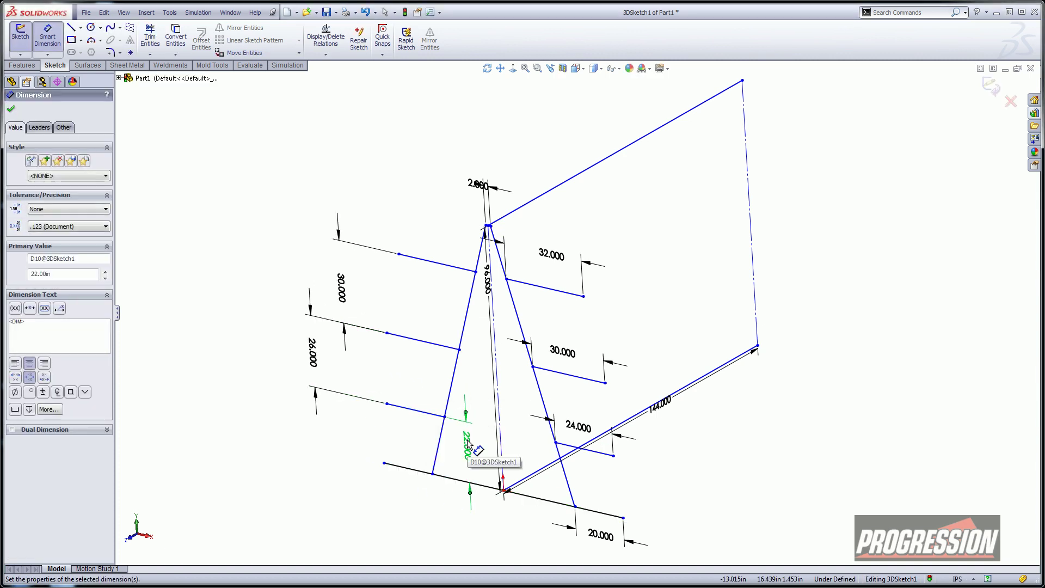
Dimension the overall length of the base line as 96 in
click(422, 472)
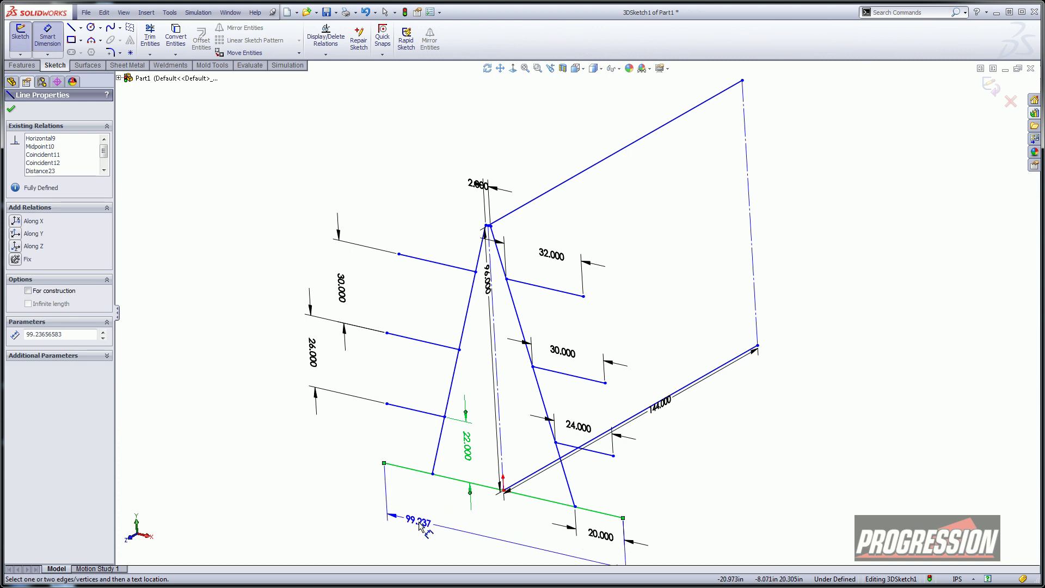
click(418, 508)
text(96)
key(Return)
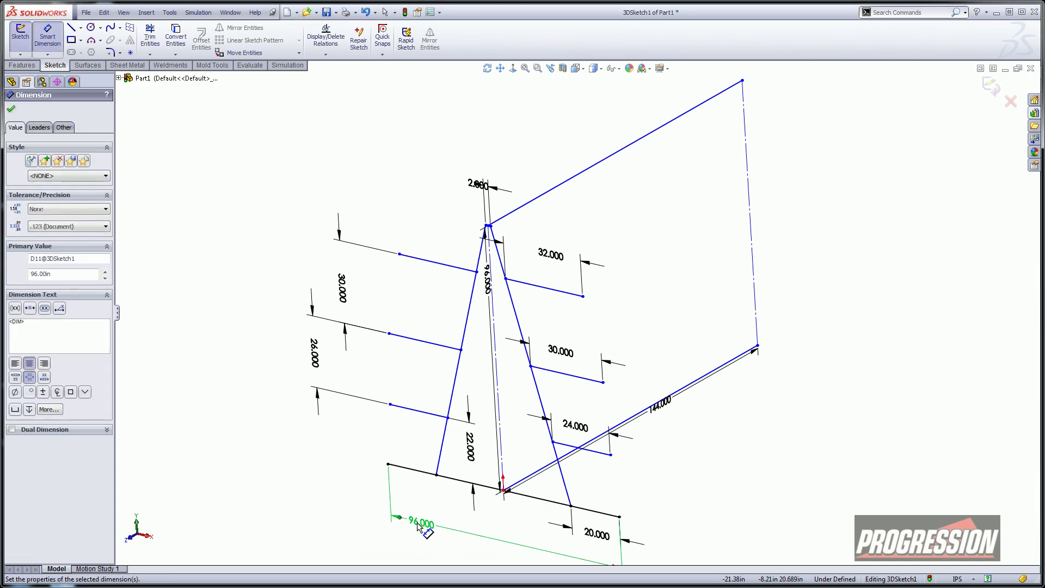
right_click(419, 524)
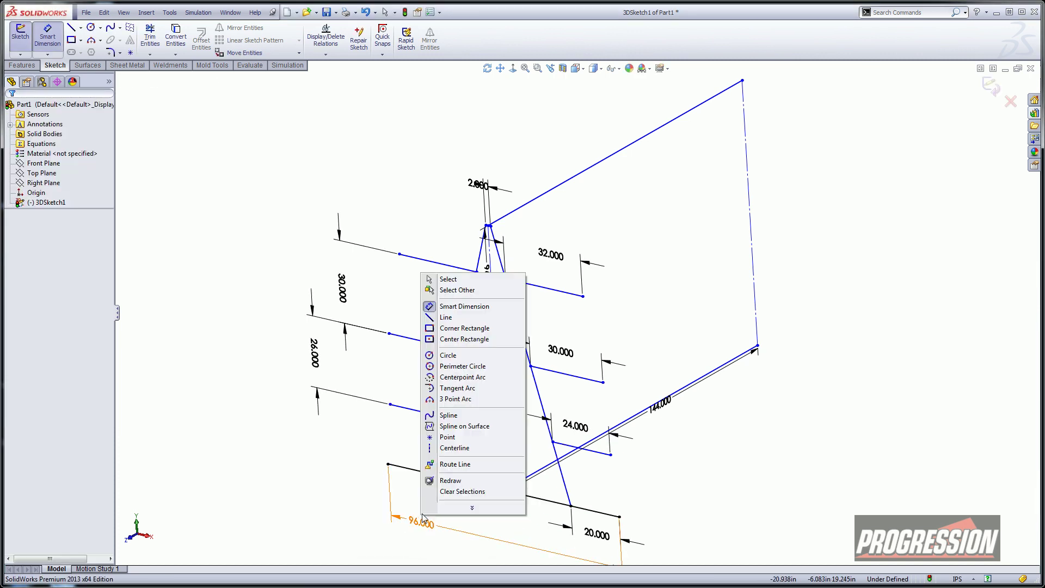
Move the 96 in height dimension clear of the A-frame and add an Along Y relation to the frame's vertical construction line
click(478, 277)
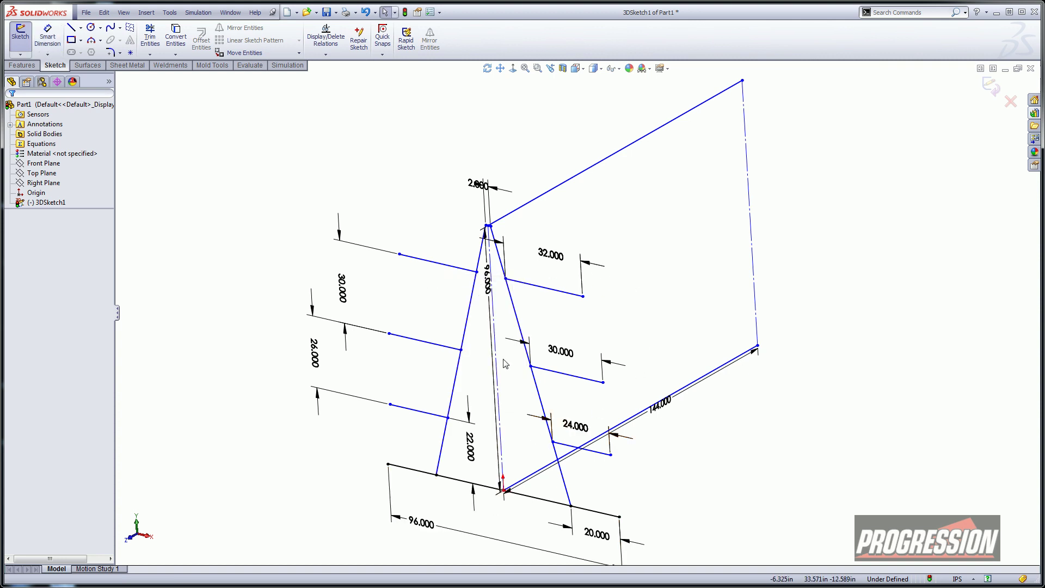
drag(492, 278, 434, 296)
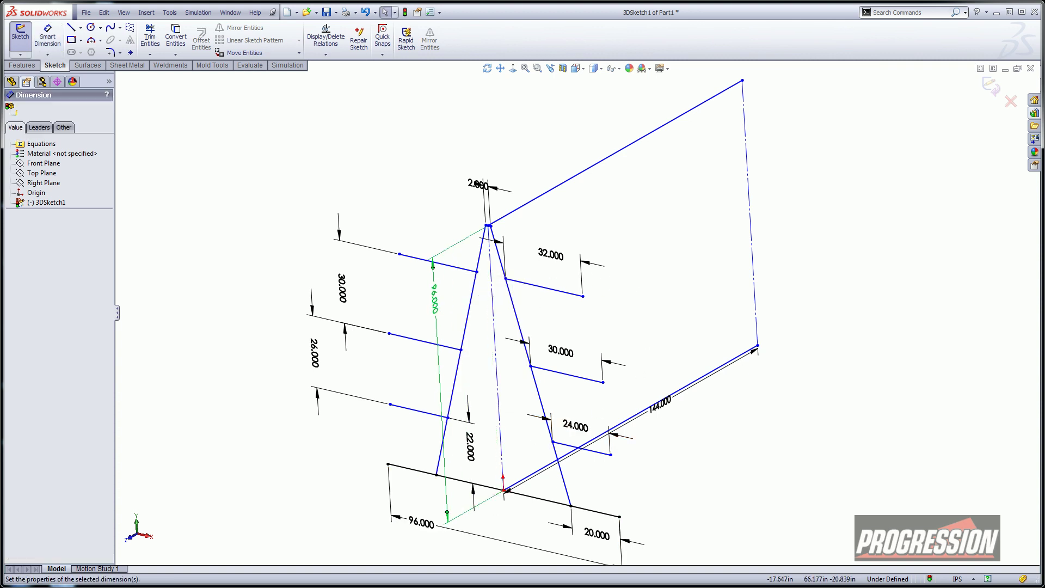
click(494, 318)
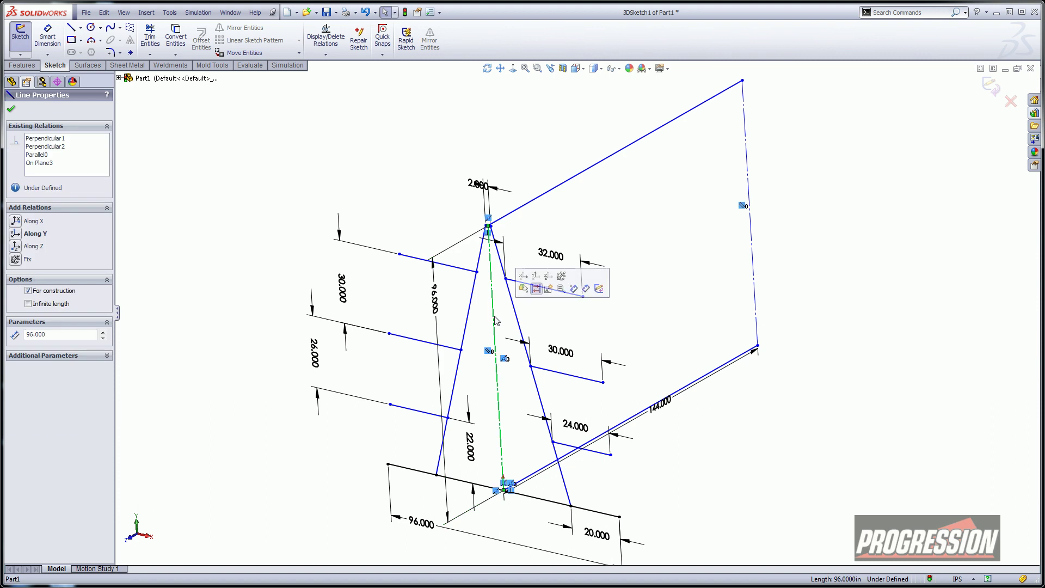
click(15, 234)
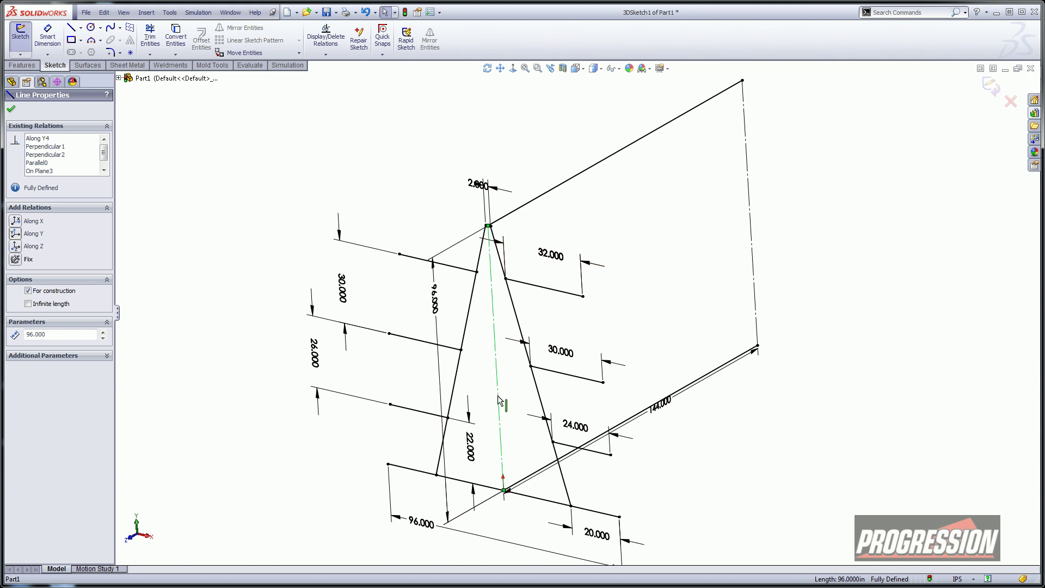
click(799, 554)
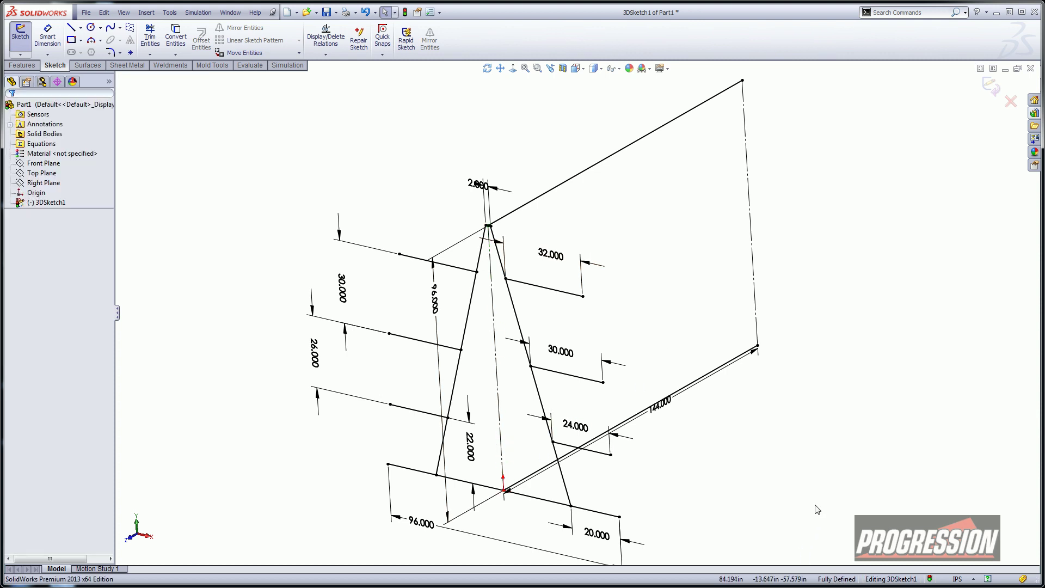
Exit the 3D sketch and set up an ansi inch structural member of type Tube (square), size TS4x4x0.25
click(991, 86)
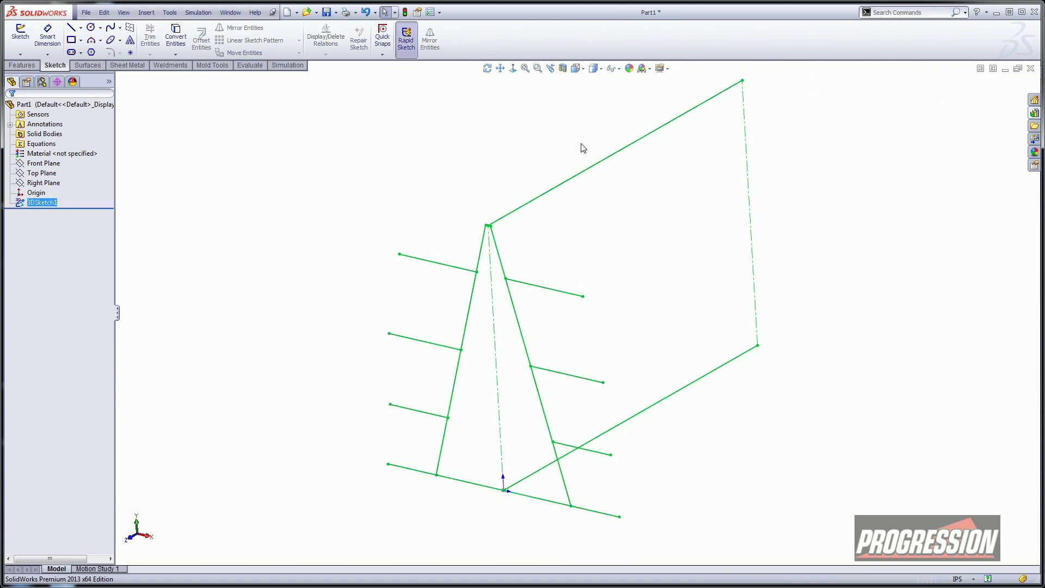
click(170, 65)
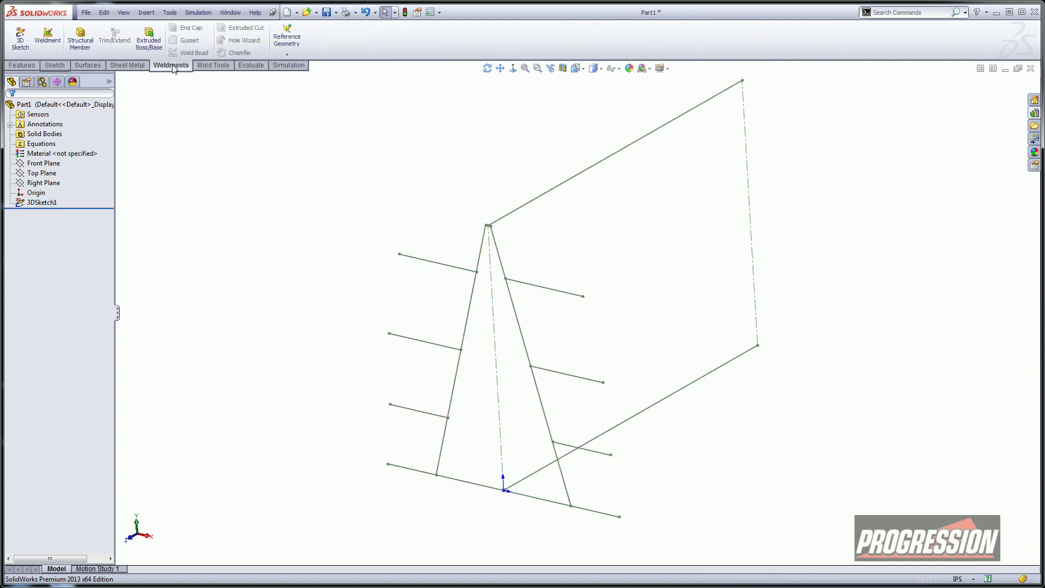
click(81, 36)
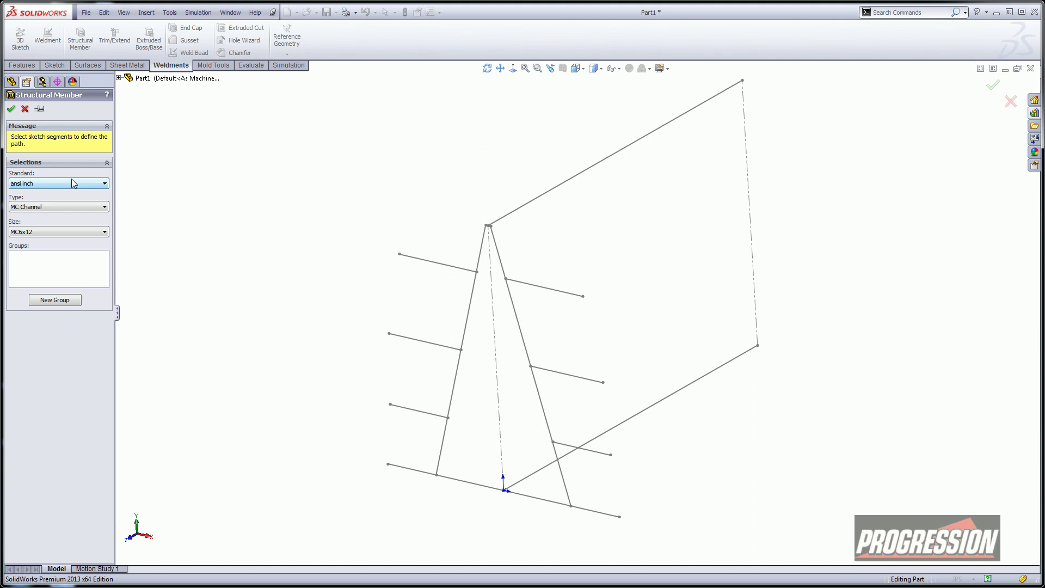
click(69, 206)
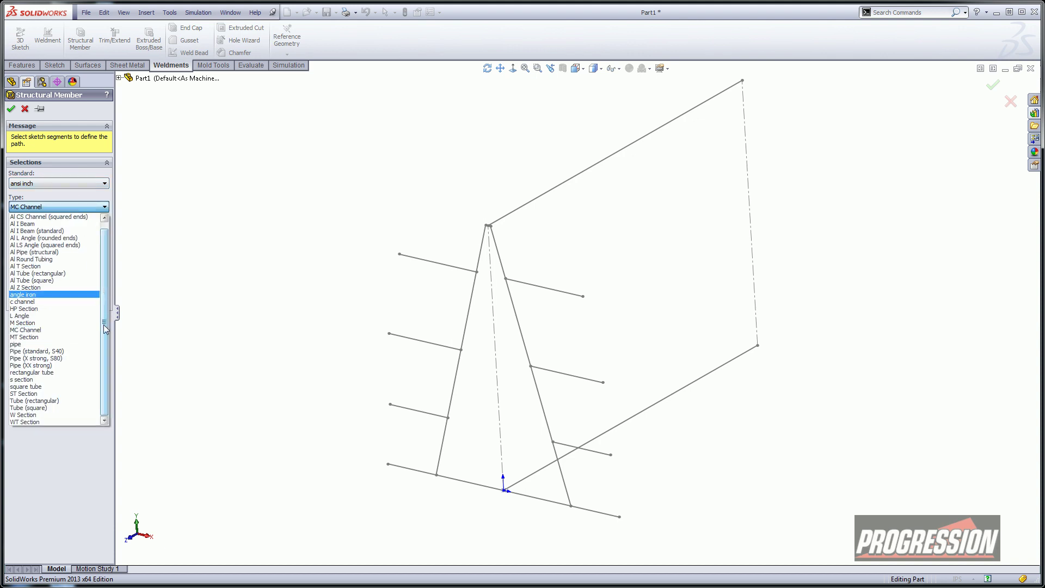
click(29, 408)
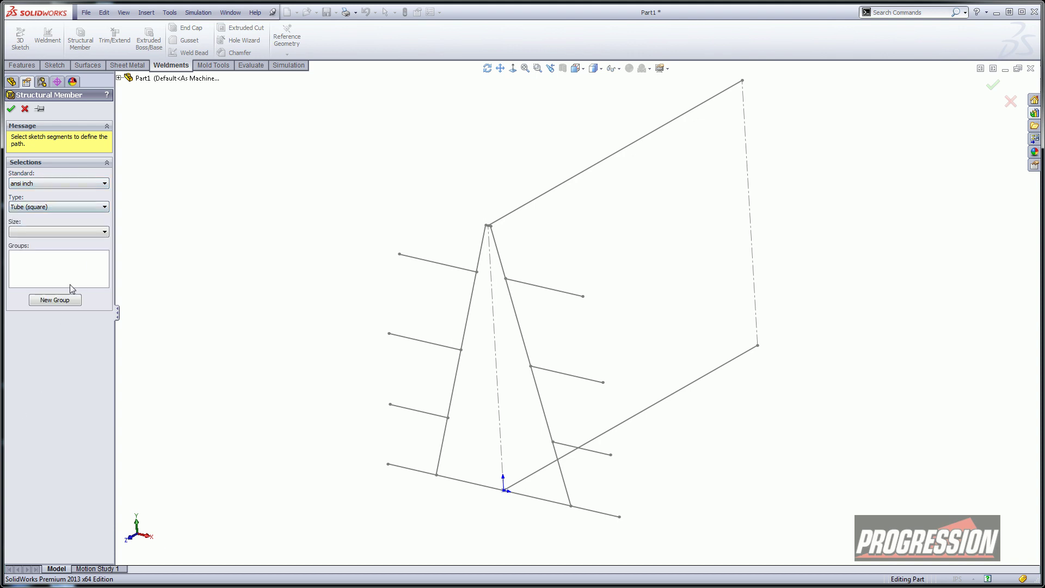
click(103, 231)
scroll(95, 364, down, 10)
scroll(59, 337, up, 1)
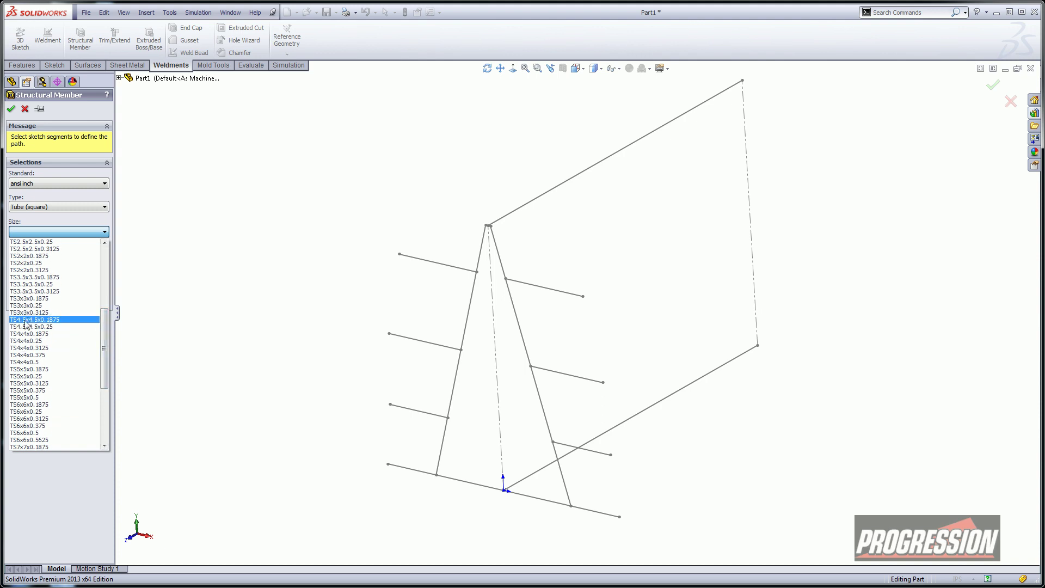
click(26, 341)
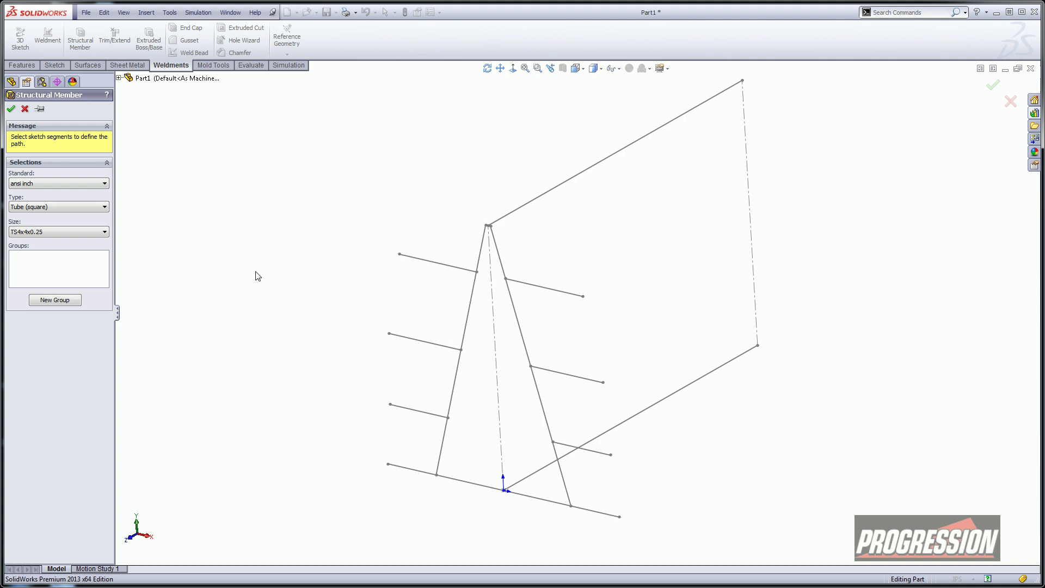
Run the square tube along the A-frame's right leg line and align its horizontal axis with the base line
click(495, 242)
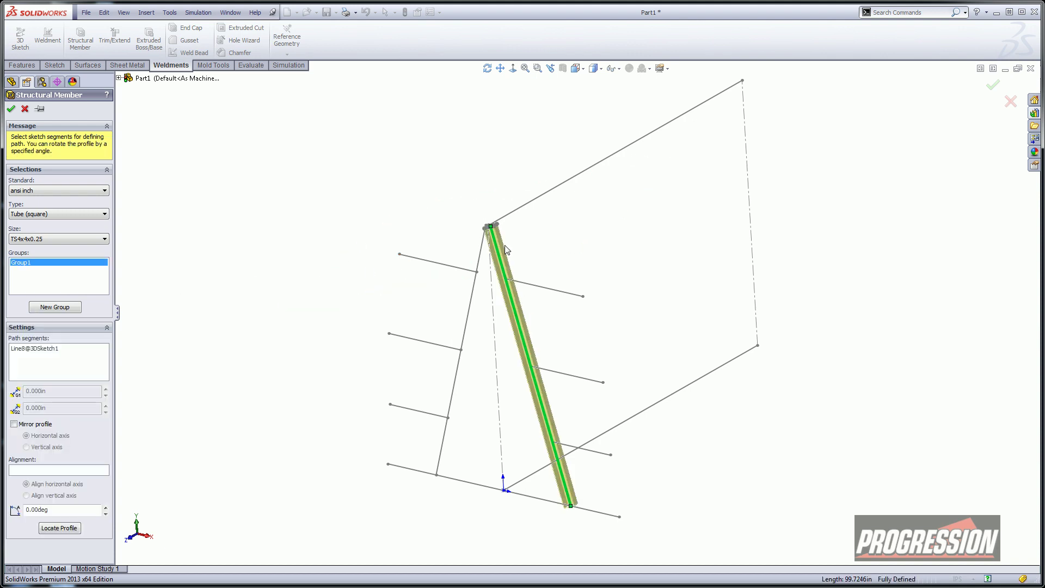
middle_drag(517, 258, 493, 293)
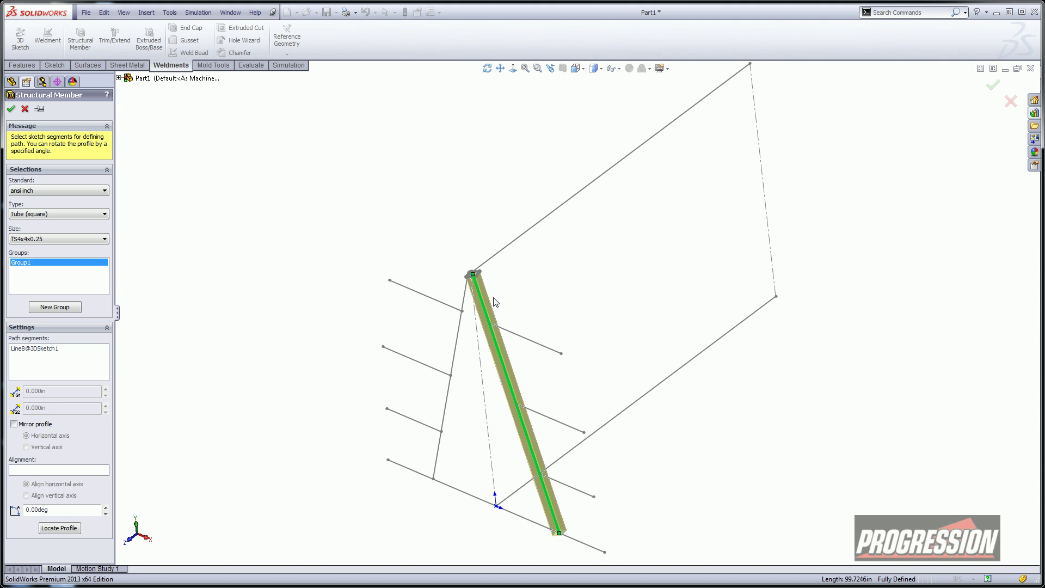
scroll(492, 295, down, 5)
scroll(581, 311, up, 3)
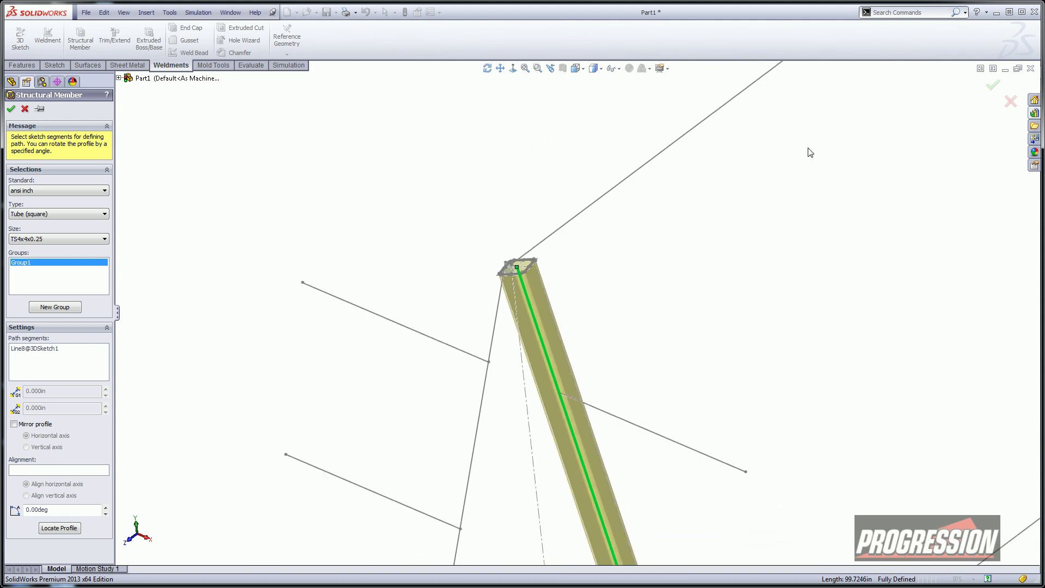
scroll(626, 266, up, 3)
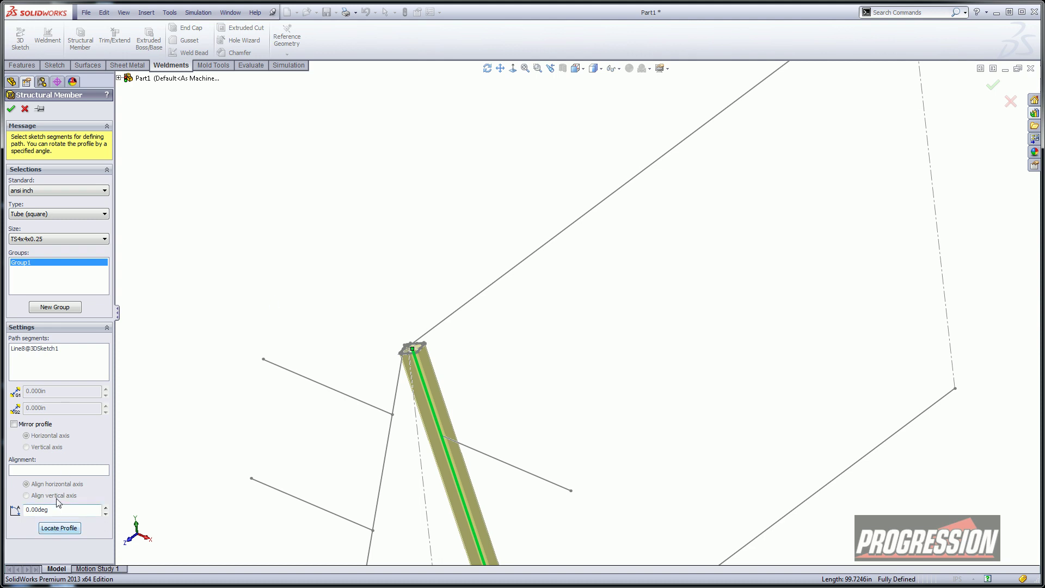
click(53, 471)
middle_drag(546, 362, 473, 412)
scroll(459, 420, down, 3)
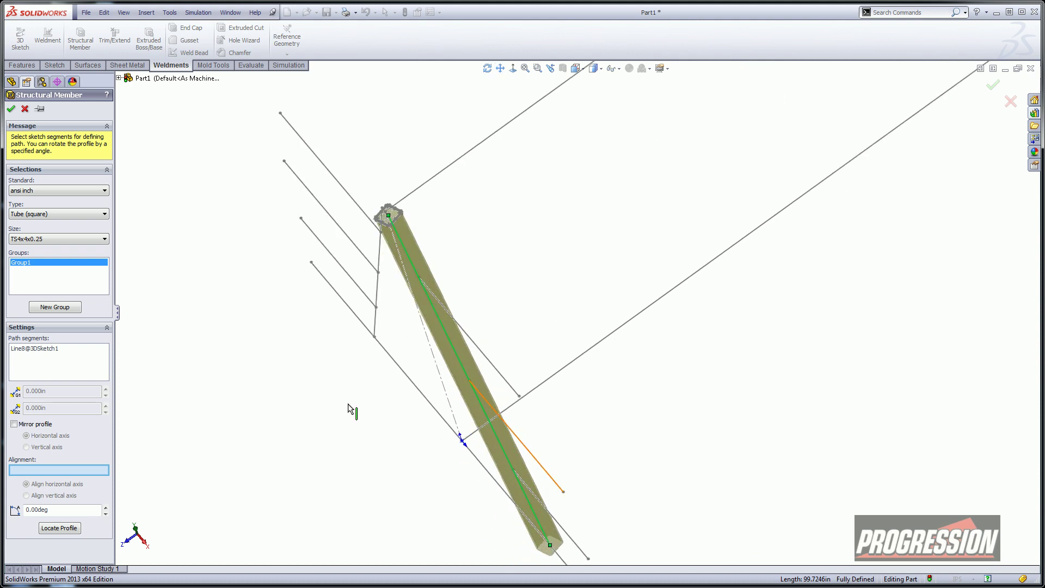
click(495, 480)
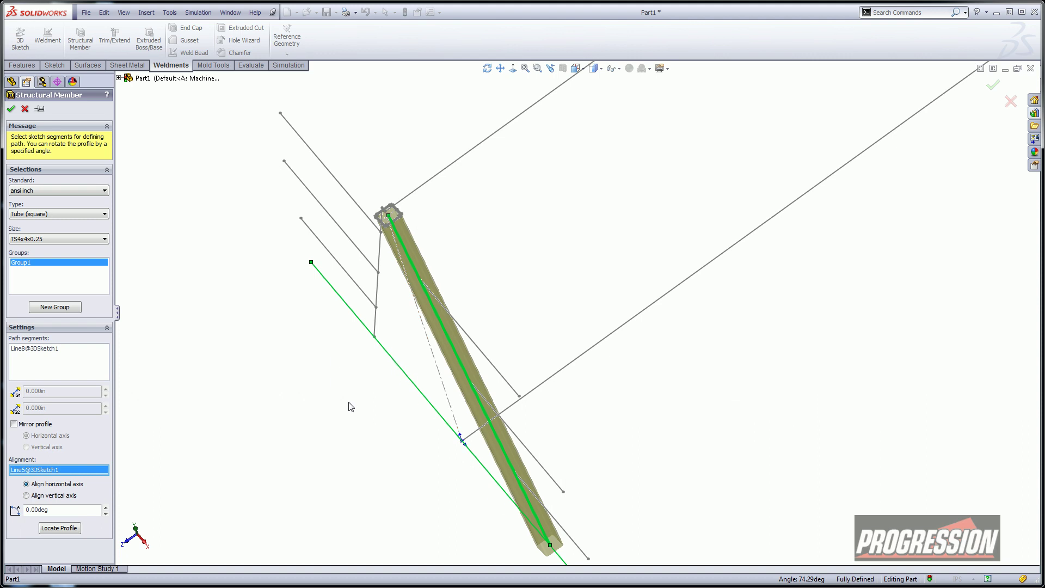
Relocate the right leg's profile so its inner front corner lies on the leg line, placing the tube outside the frame
click(59, 528)
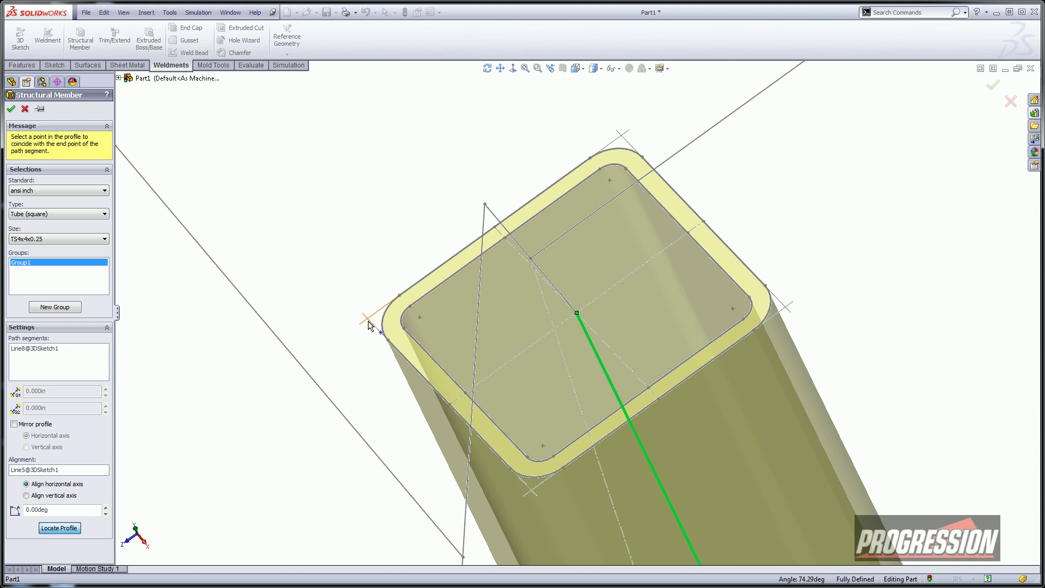
click(368, 322)
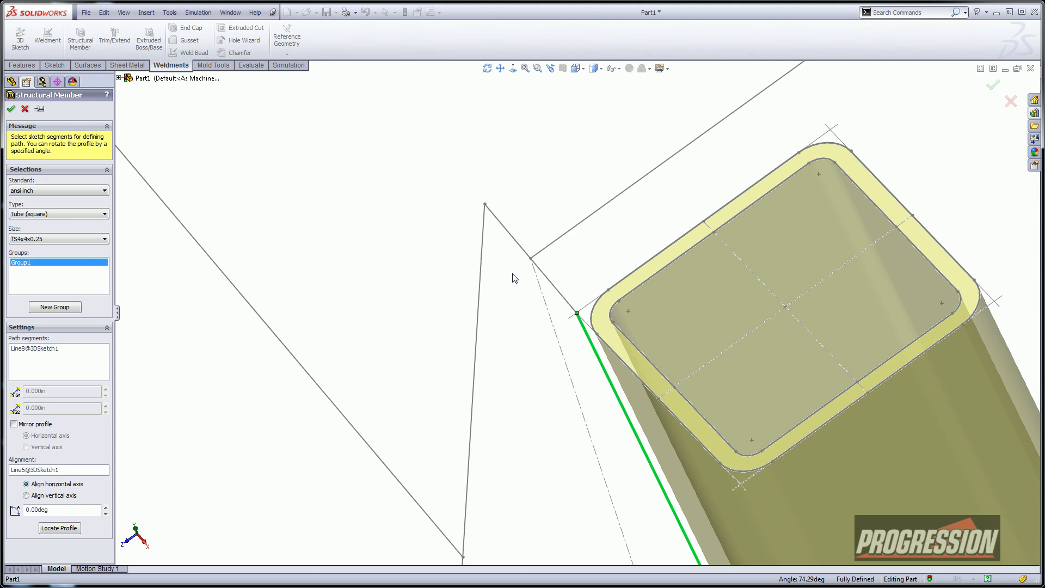
scroll(542, 266, up, 6)
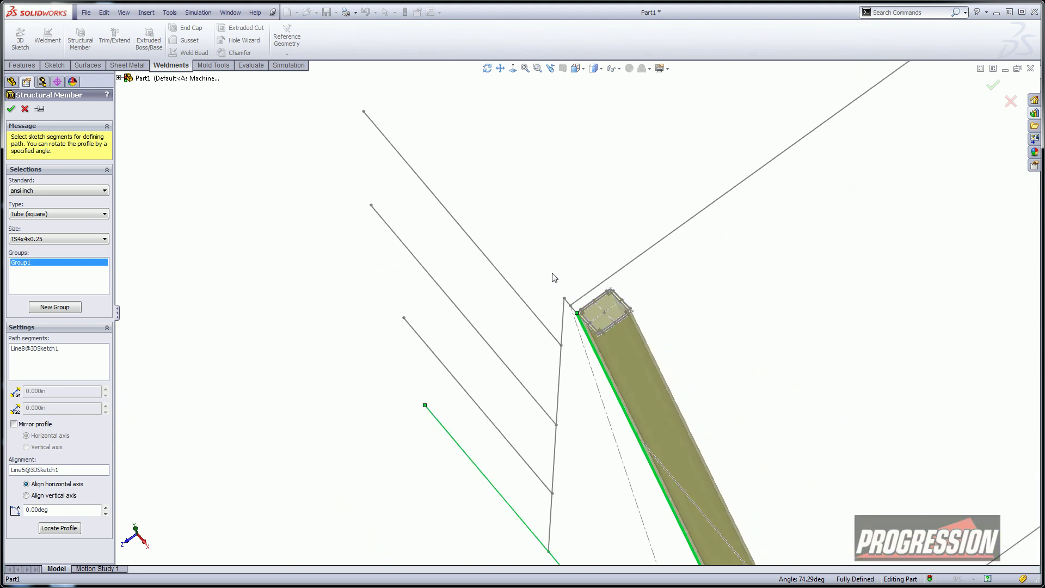
scroll(558, 284, up, 3)
mouse_move(561, 286)
middle_down()
mouse_move(623, 238)
mouse_move(618, 210)
mouse_move(612, 265)
mouse_move(561, 280)
middle_up()
Add a new tube group along the base line and locate its profile by the lower front corner
click(55, 307)
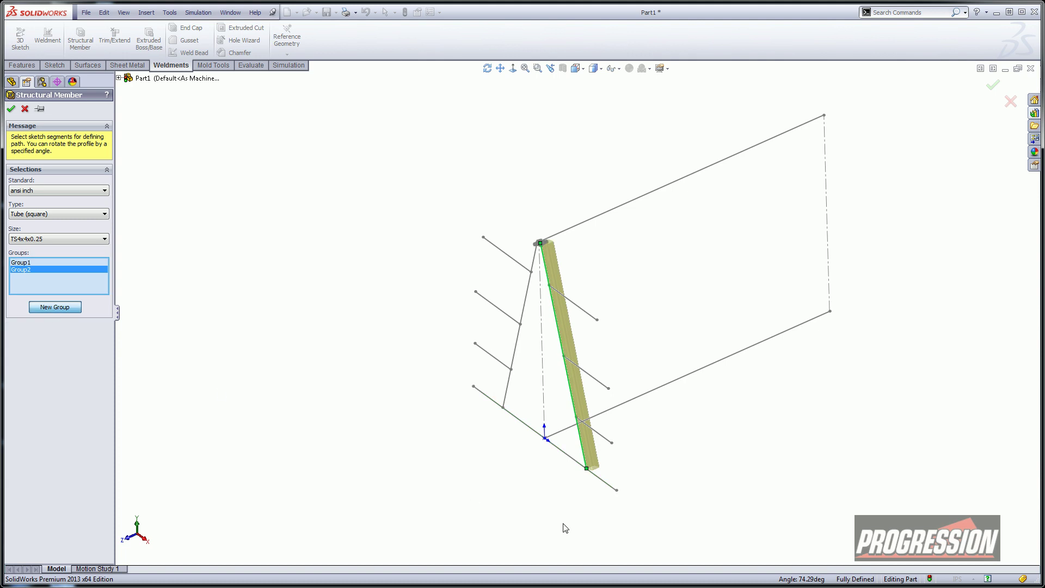
click(602, 478)
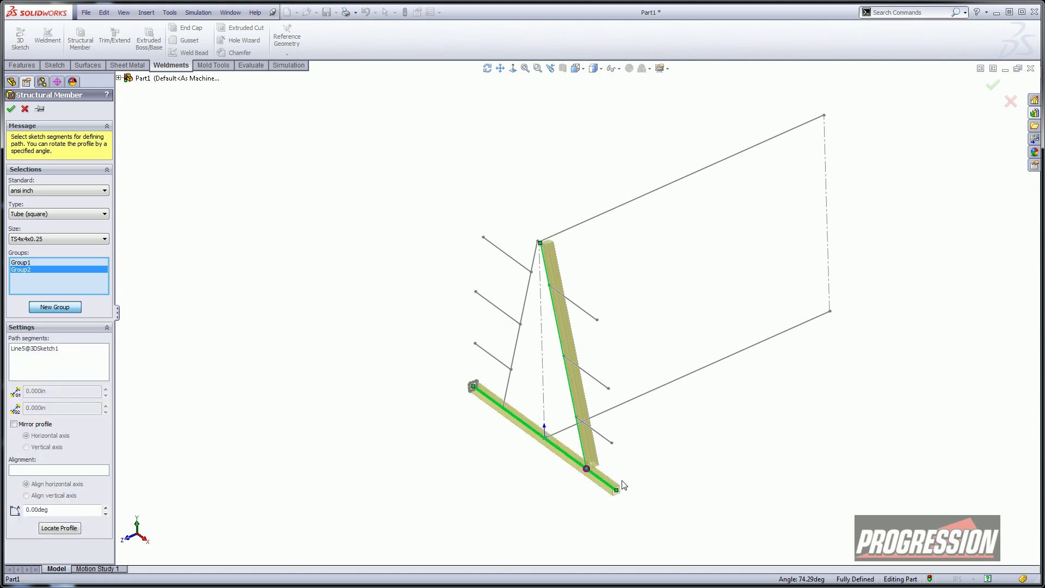
scroll(577, 423, down, 5)
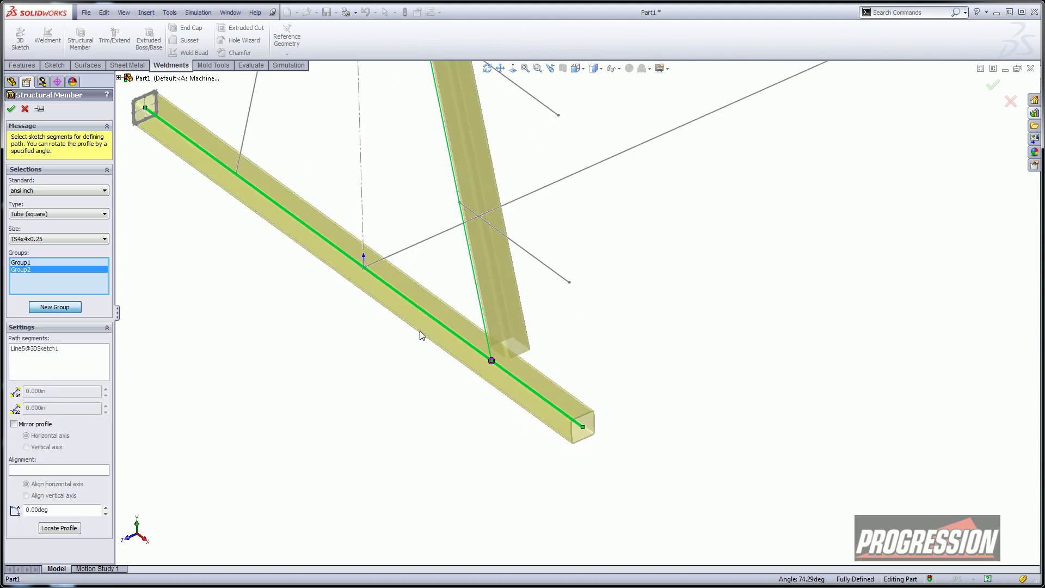
click(51, 529)
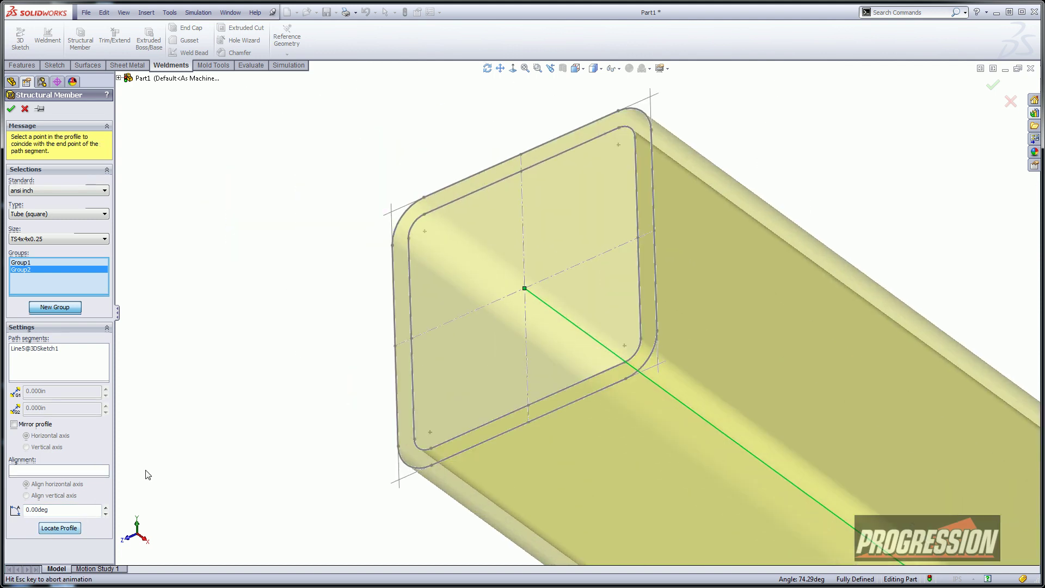
click(435, 529)
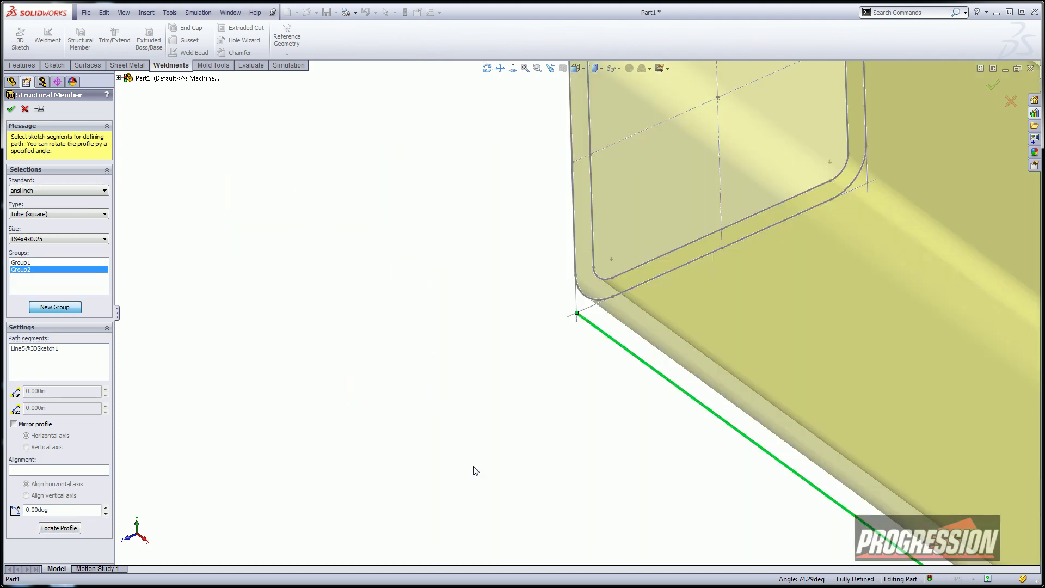
scroll(565, 284, up, 6)
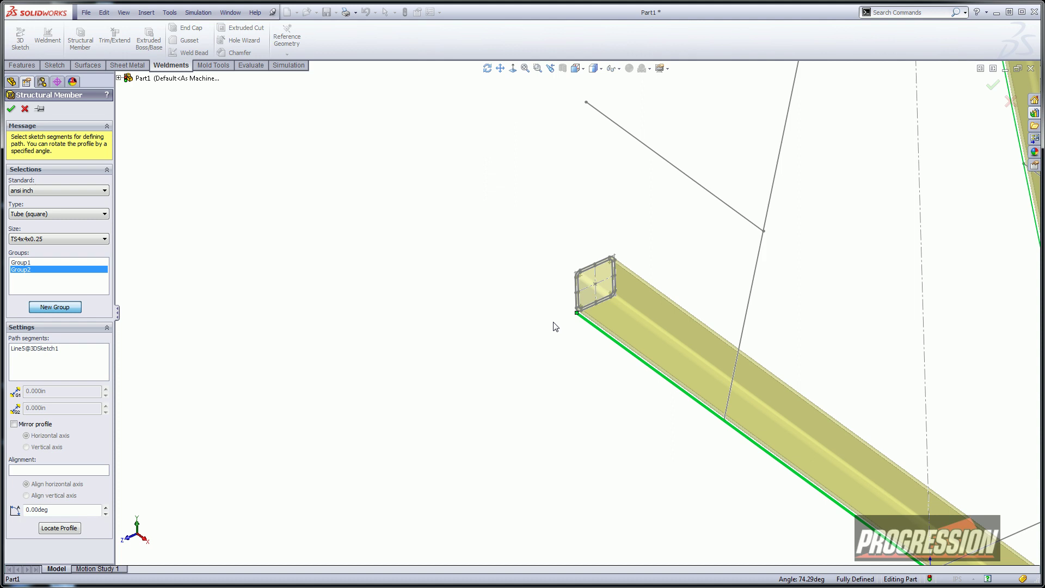
Add a new tube group along the long rail line at the base and locate its profile by the bottom edge's midpoint
ctrl+middle_drag(550, 340, 355, 209)
scroll(539, 348, up, 1)
scroll(704, 345, down, 5)
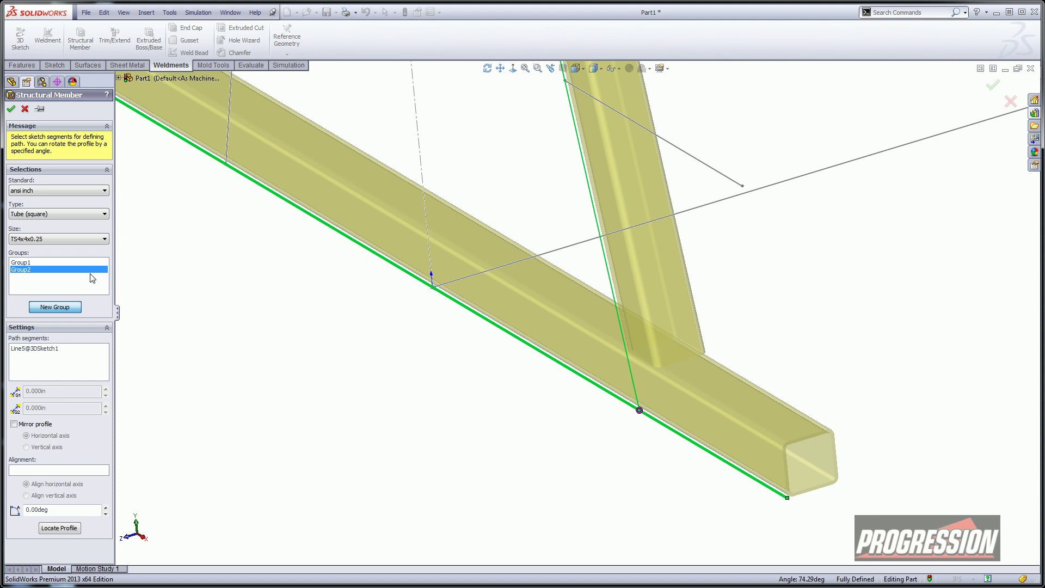
click(56, 309)
click(496, 269)
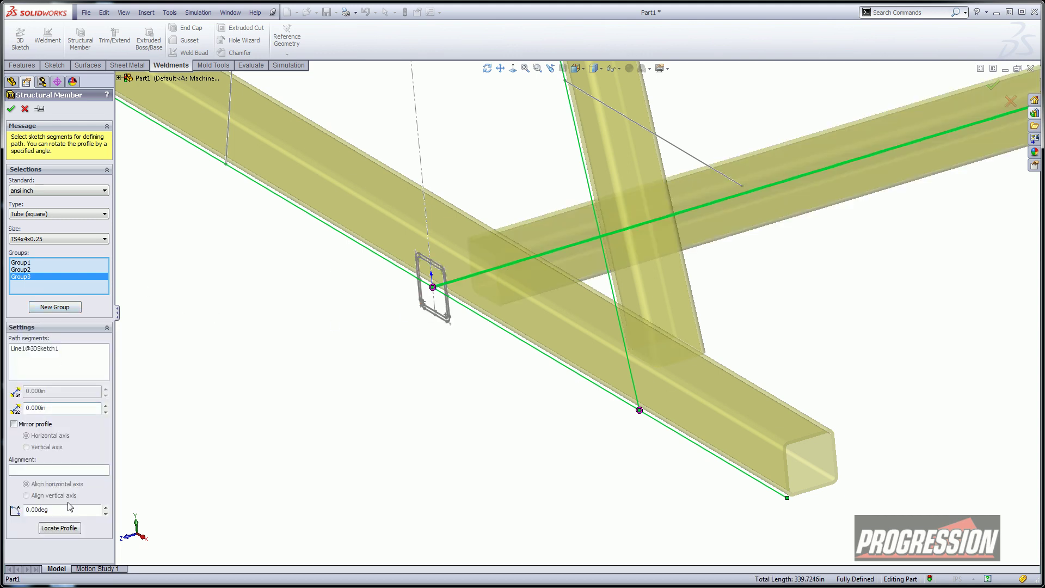
click(59, 528)
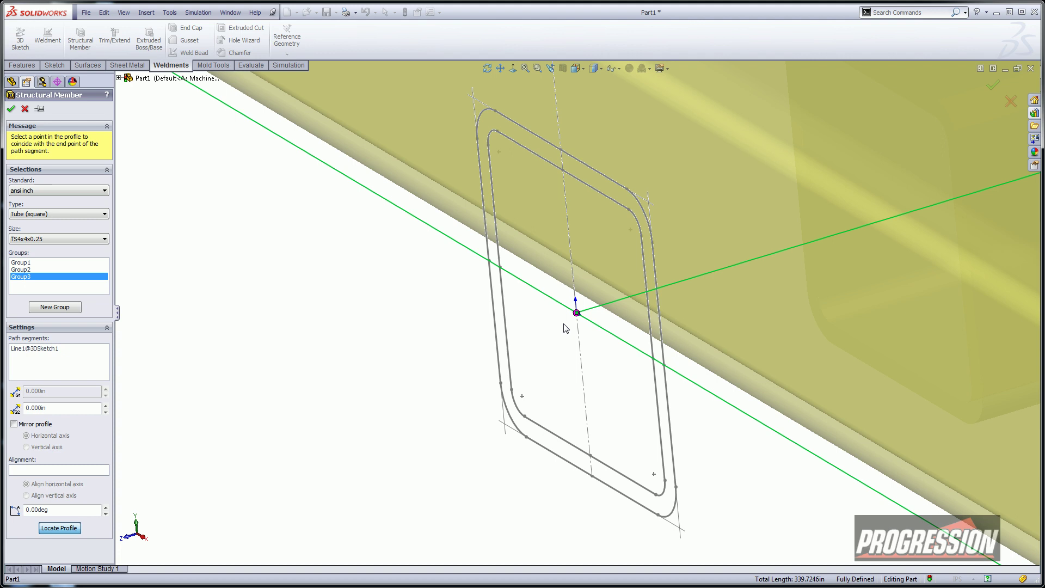
click(592, 476)
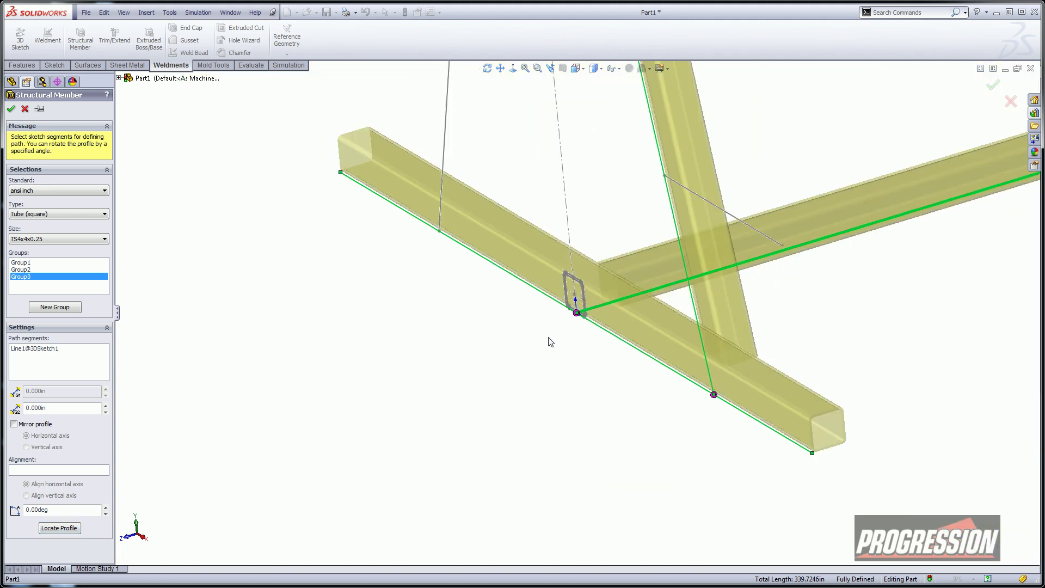
Add a new tube group along the lowest right arm line and locate its profile by the lower front corner
mouse_move(548, 329)
middle_down()
mouse_move(513, 266)
mouse_move(563, 330)
middle_up()
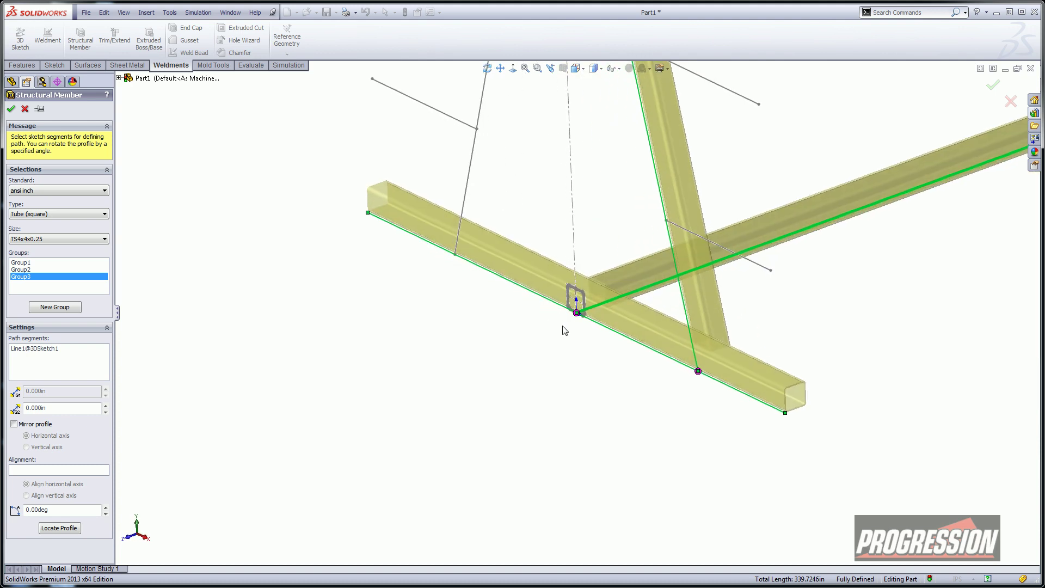
click(72, 313)
middle_drag(371, 340, 327, 428)
click(561, 296)
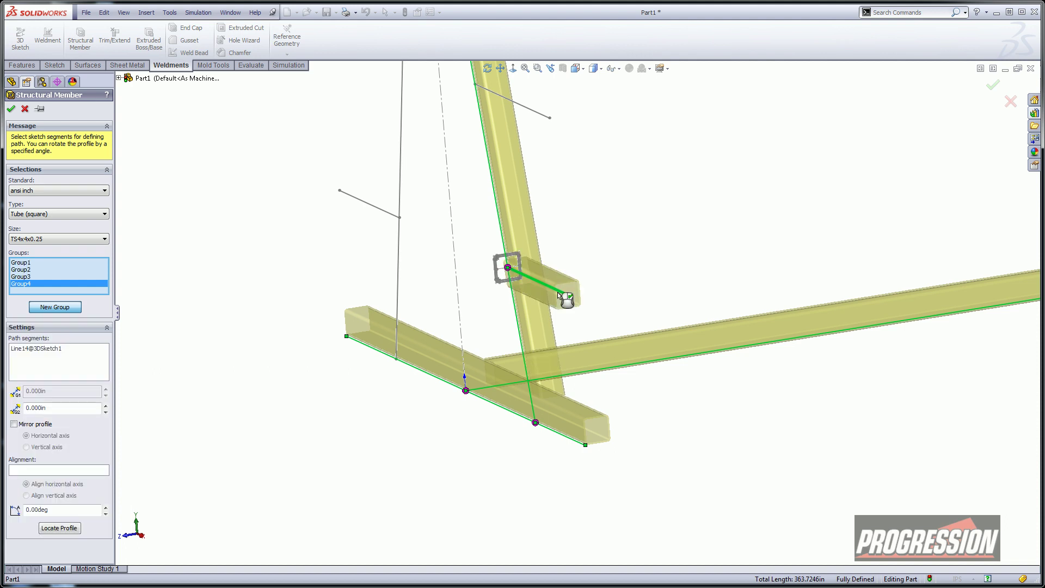
click(60, 528)
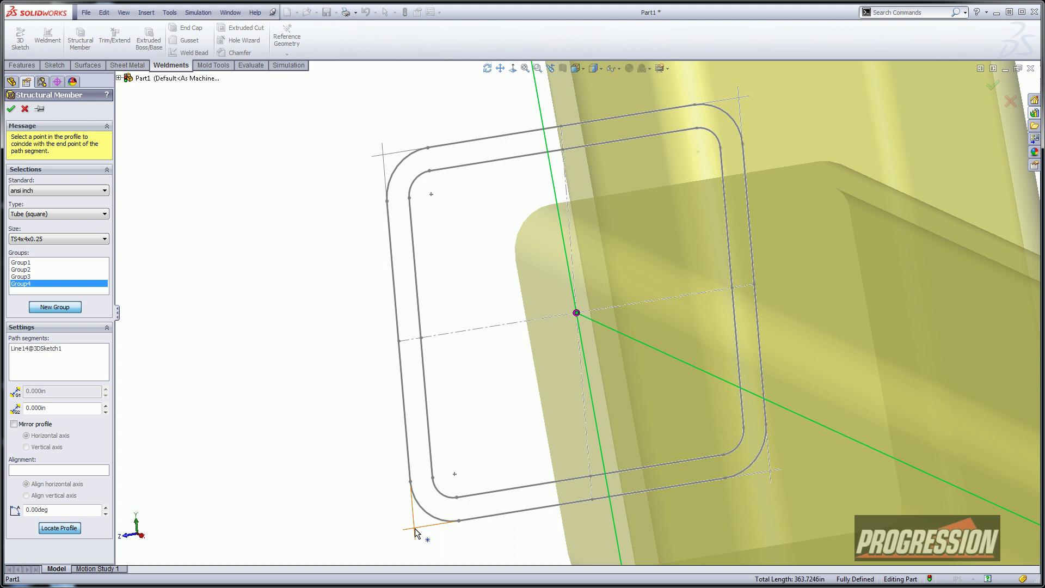
click(415, 528)
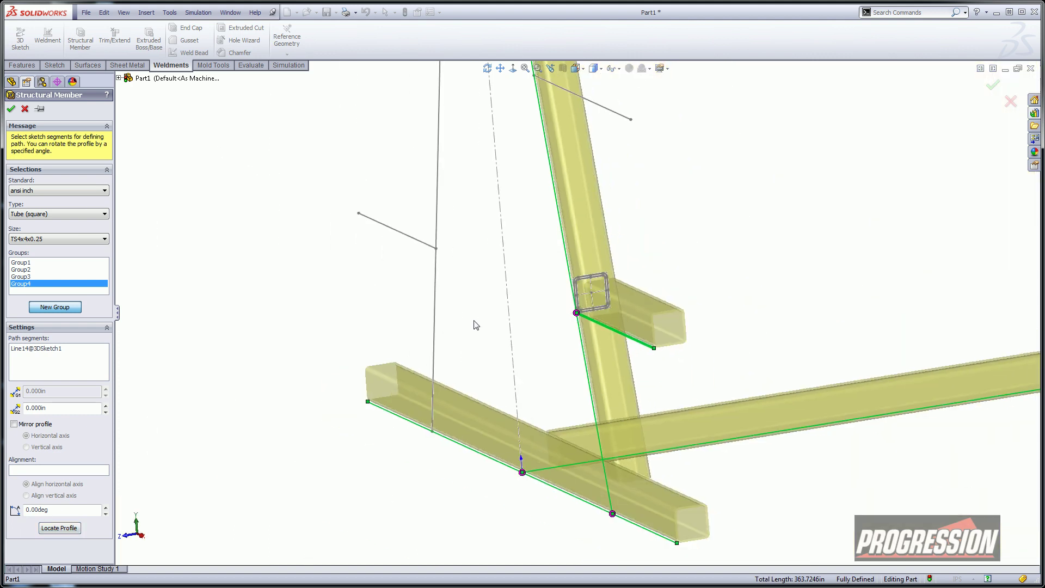
Add the middle and upper right arm lines to the arm tube group and finish the structural member
scroll(430, 306, down, 5)
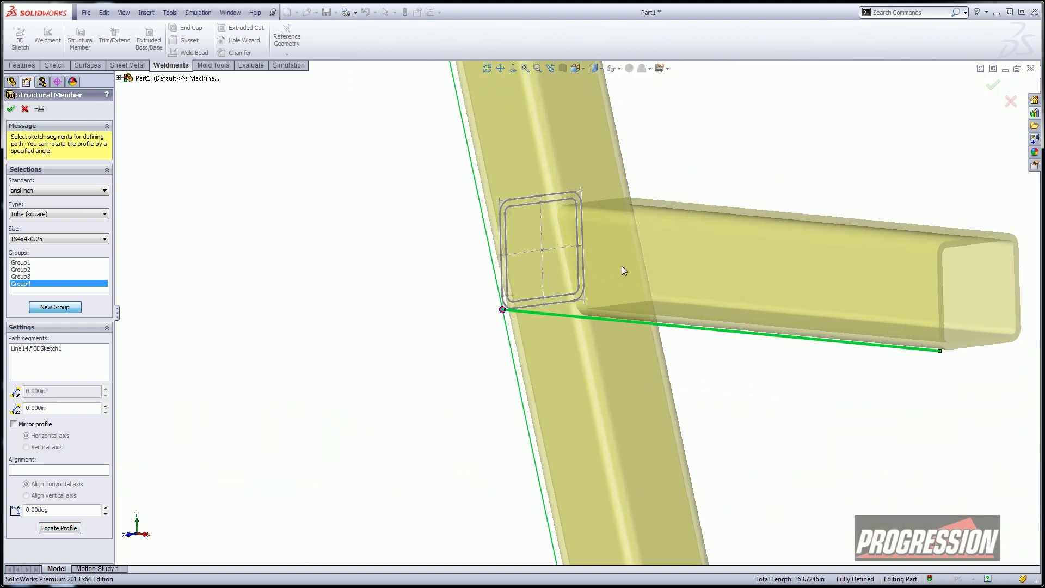
mouse_move(704, 187)
middle_down()
mouse_move(716, 182)
mouse_move(707, 187)
middle_up()
scroll(705, 191, up, 8)
ctrl+middle_drag(660, 240, 630, 309)
click(574, 249)
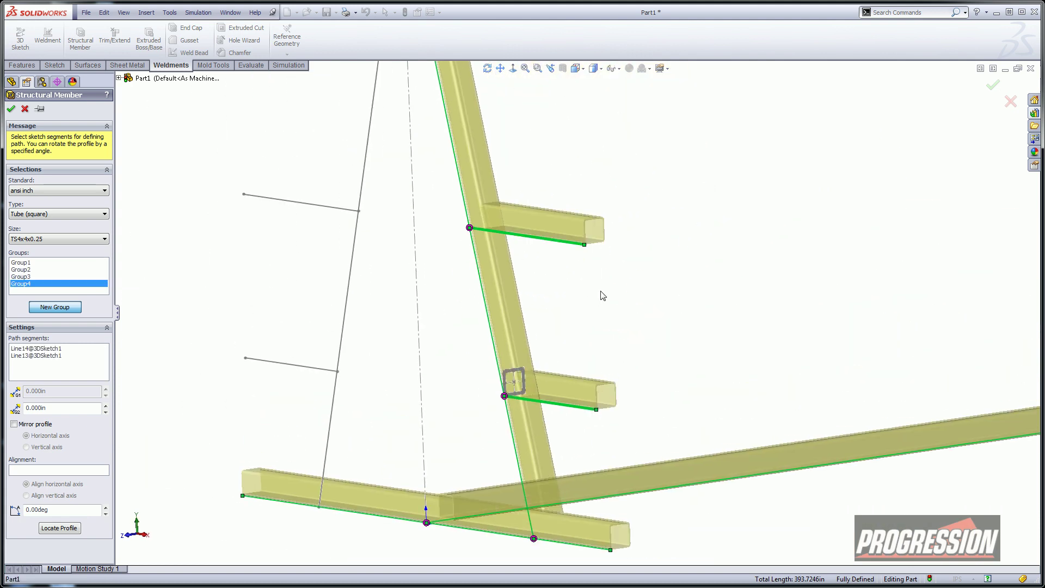
scroll(598, 294, up, 2)
ctrl+middle_drag(598, 163, 581, 250)
click(527, 171)
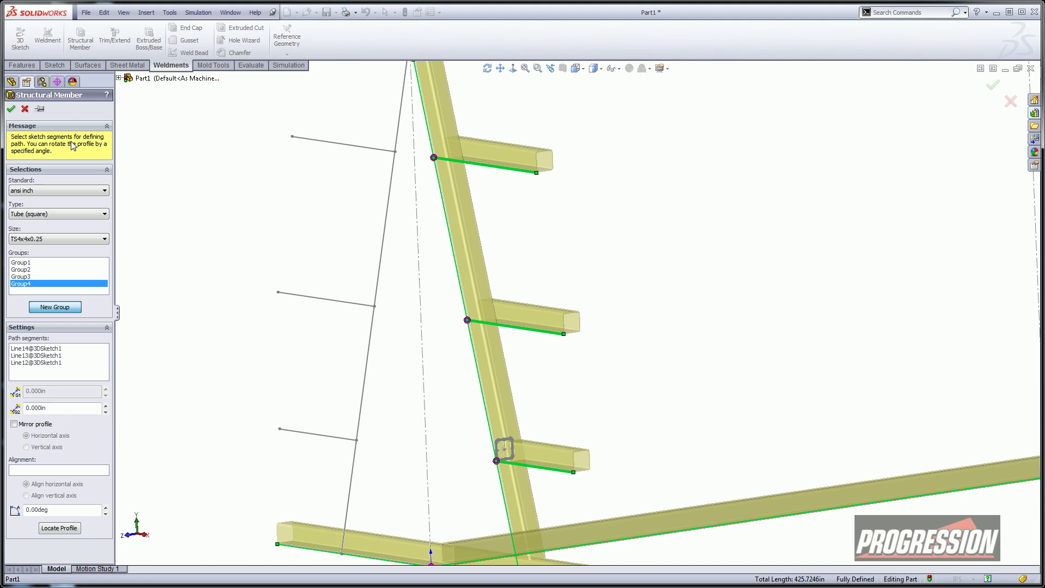
click(11, 108)
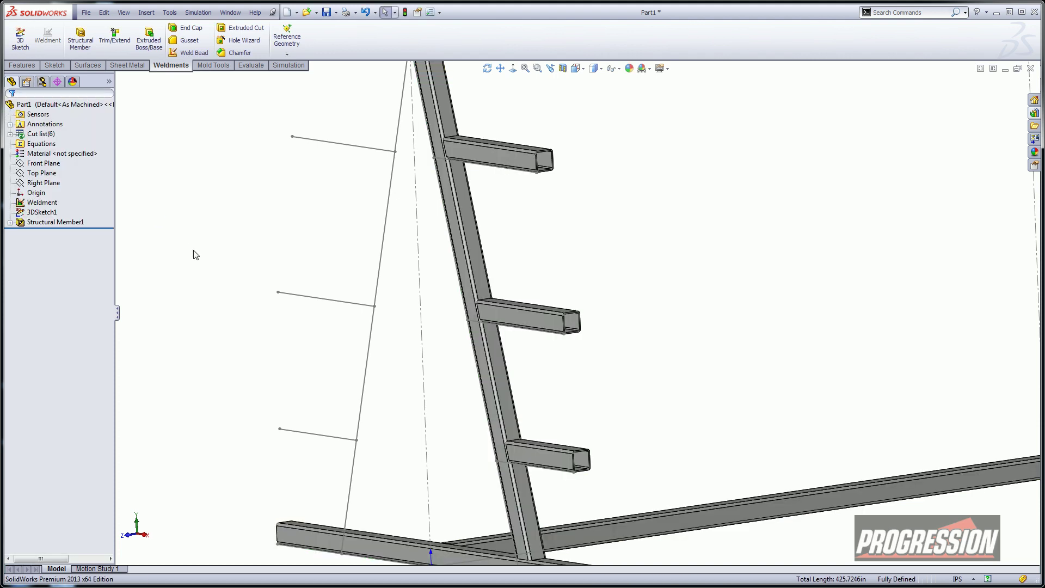
Start a new structural member using the ansi inch Tube (rectangular) profile in size TR4x2x0.25
ctrl+middle_drag(328, 211, 271, 342)
click(82, 40)
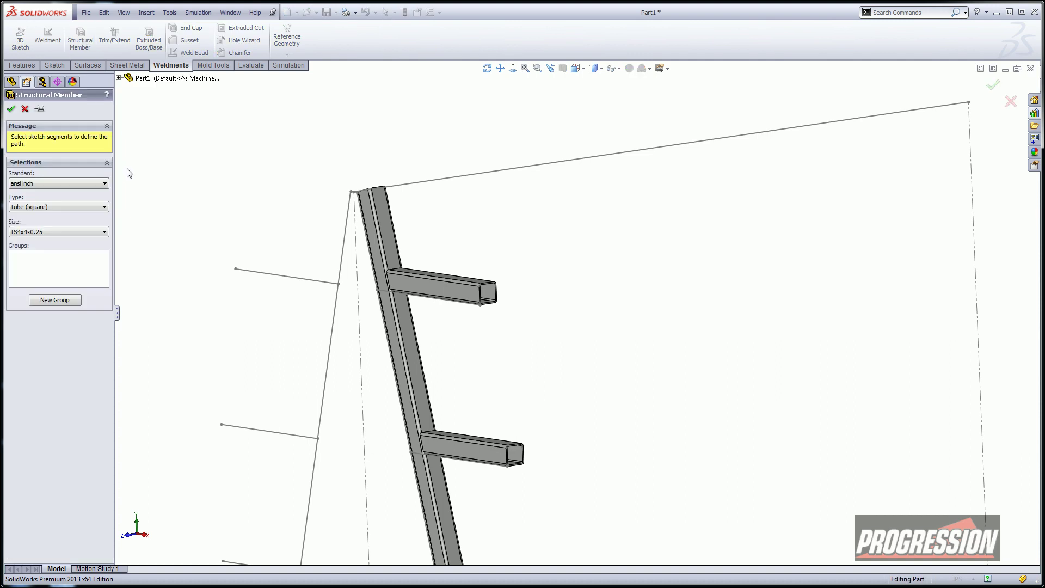
click(64, 206)
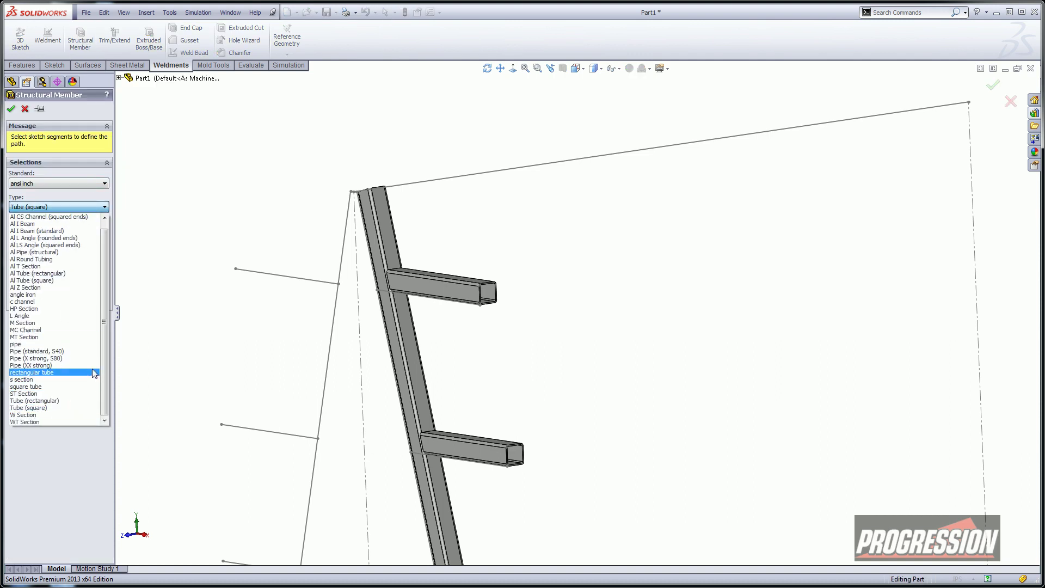
click(59, 401)
click(48, 231)
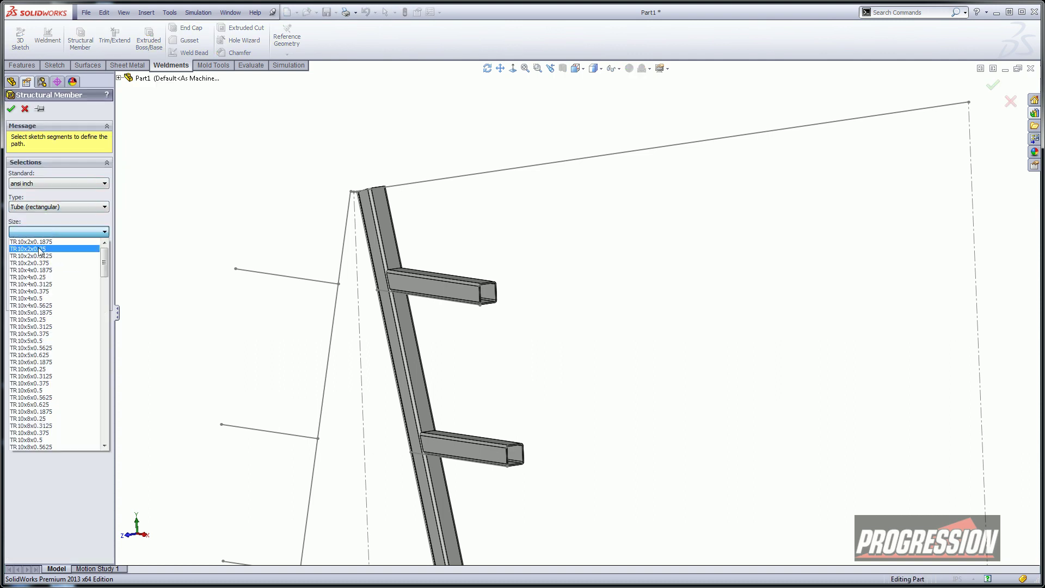
drag(103, 272, 101, 359)
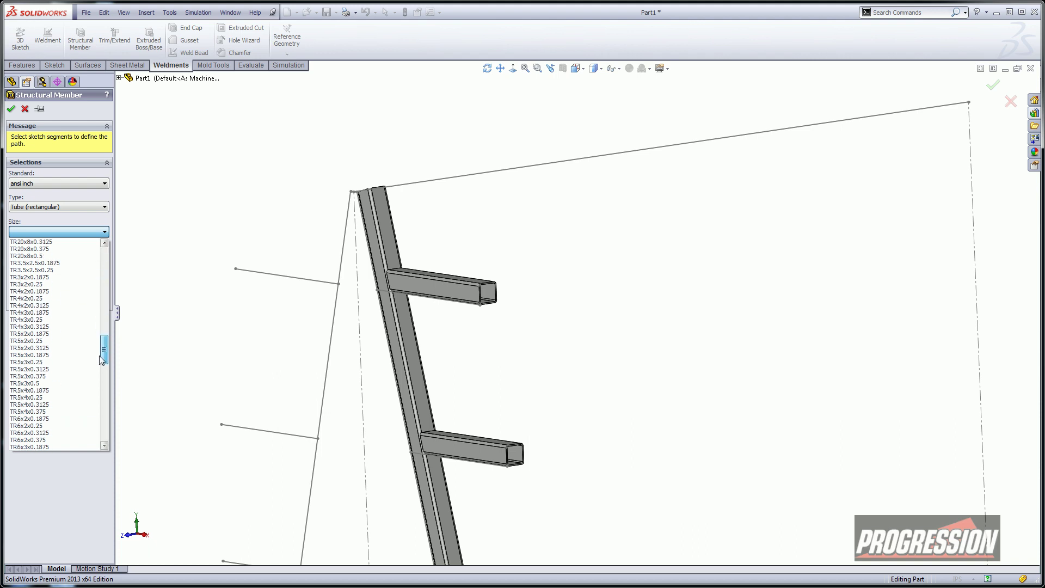
click(32, 299)
click(89, 267)
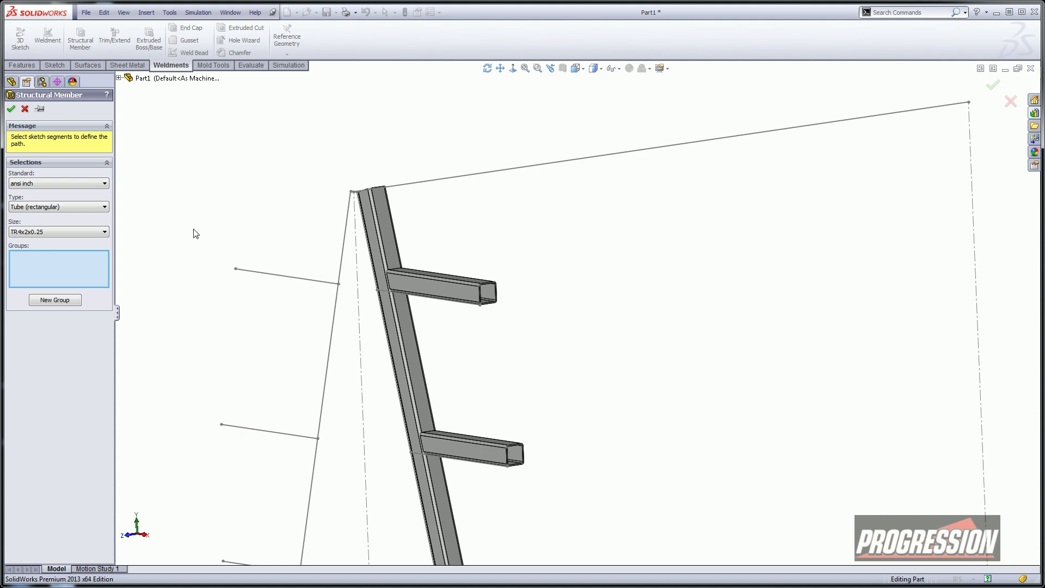
Create the rectangular tube along the top rail line, located by its top edge's midpoint, and hide the 3D layout sketch
click(406, 184)
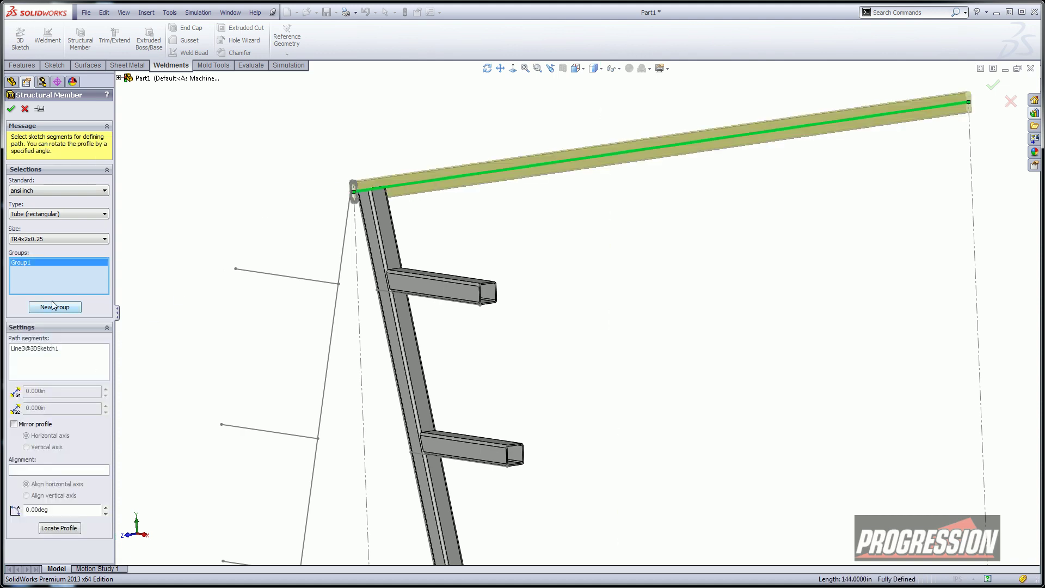
click(58, 528)
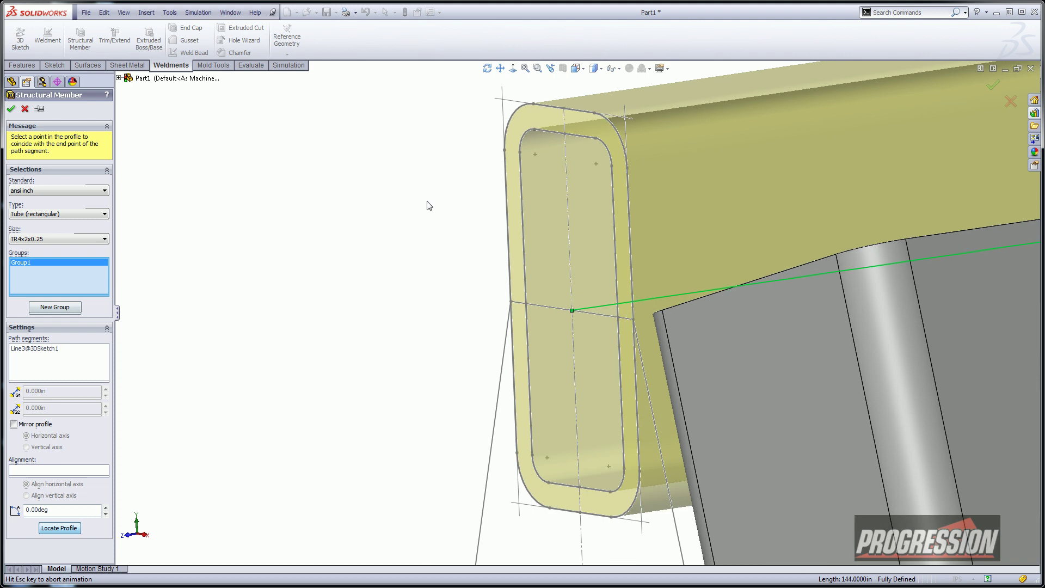
click(567, 108)
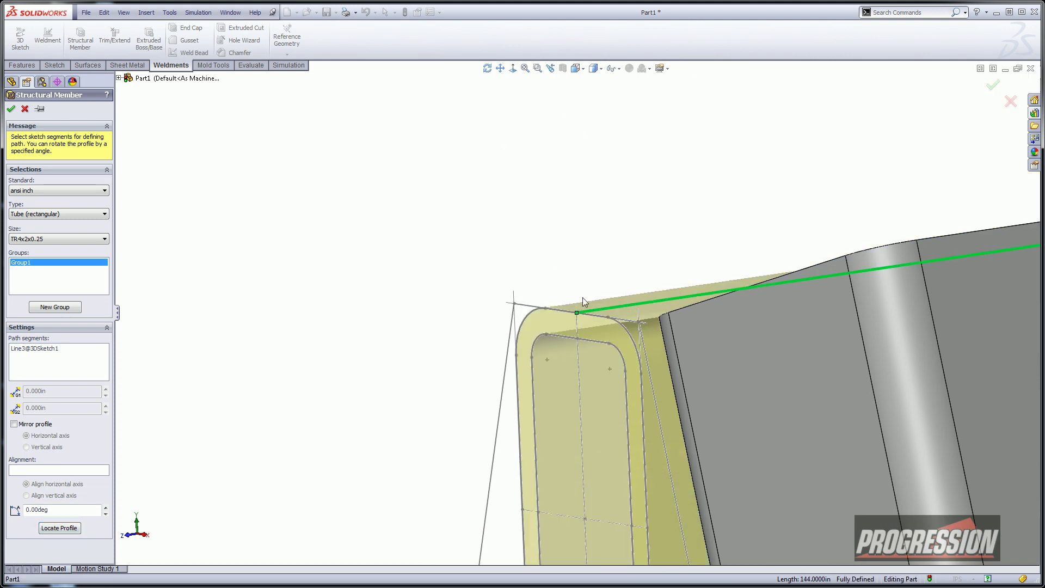
scroll(579, 297, up, 8)
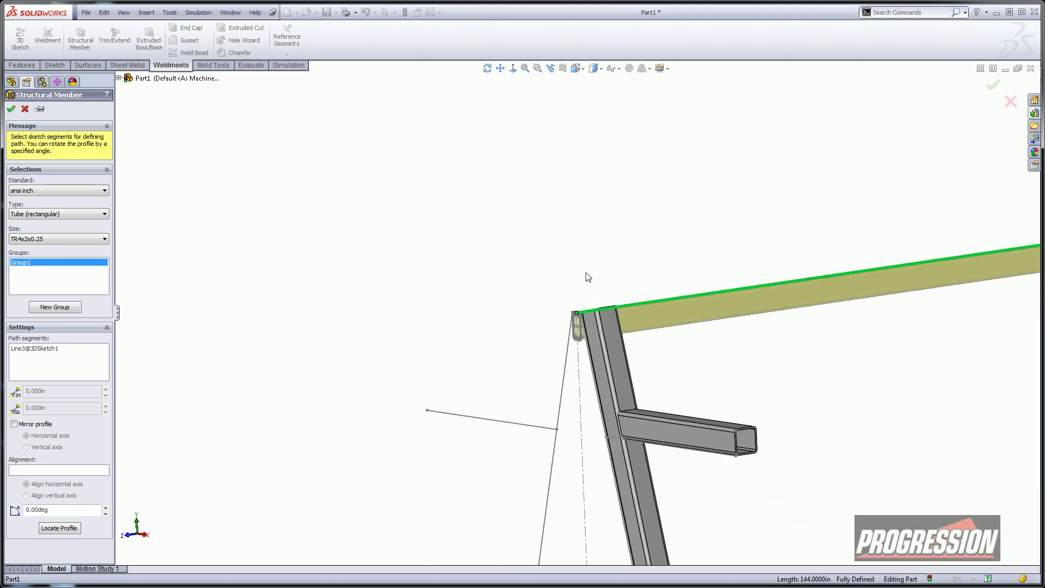
ctrl+middle_drag(610, 274, 483, 259)
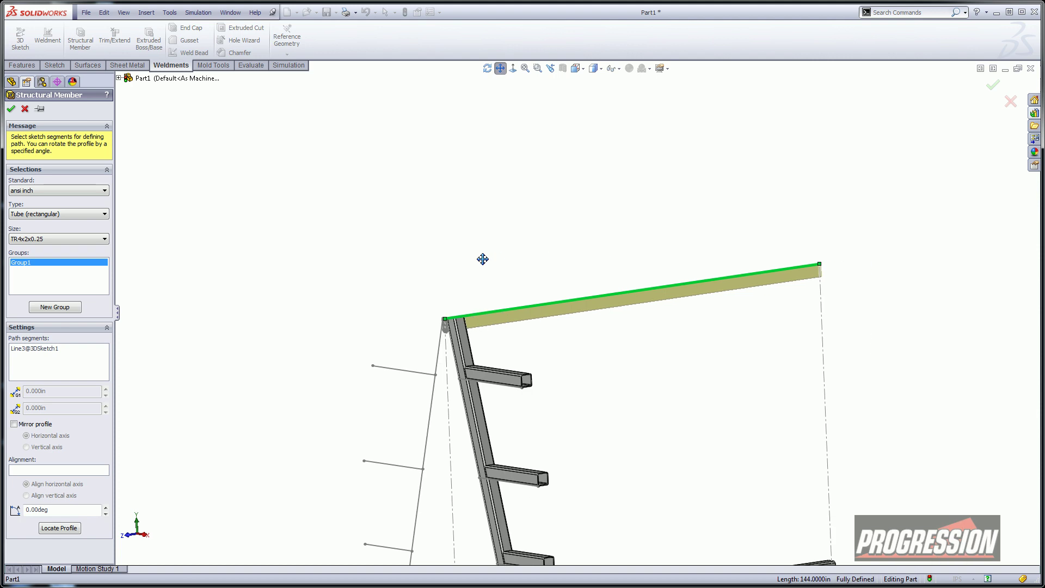
click(11, 109)
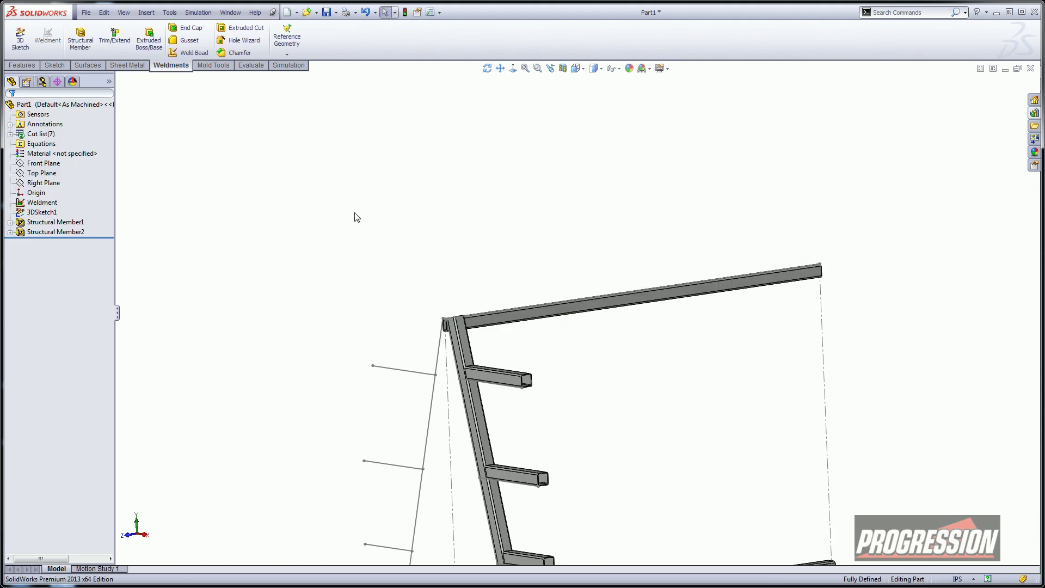
click(40, 213)
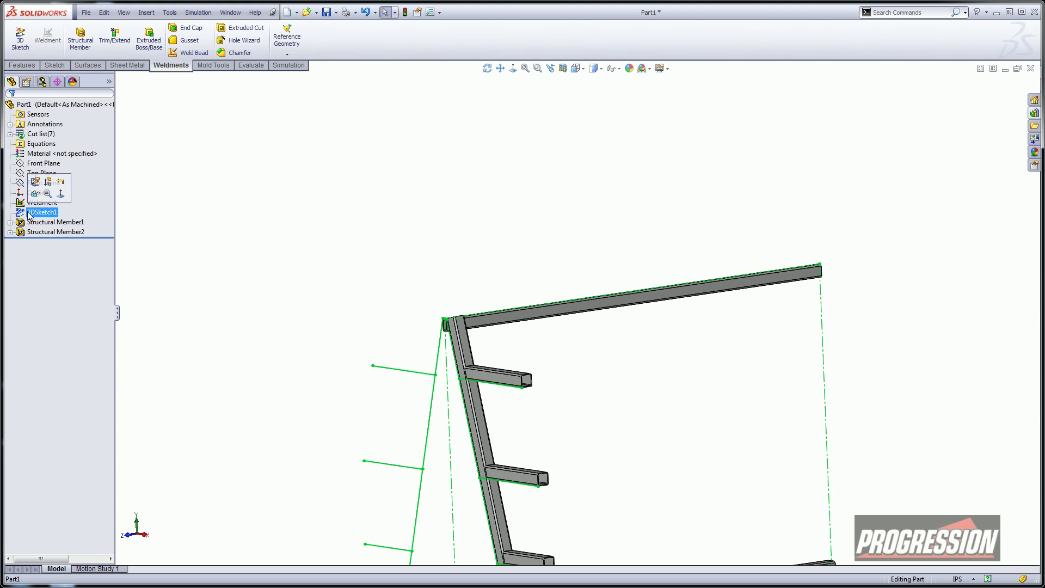
click(46, 180)
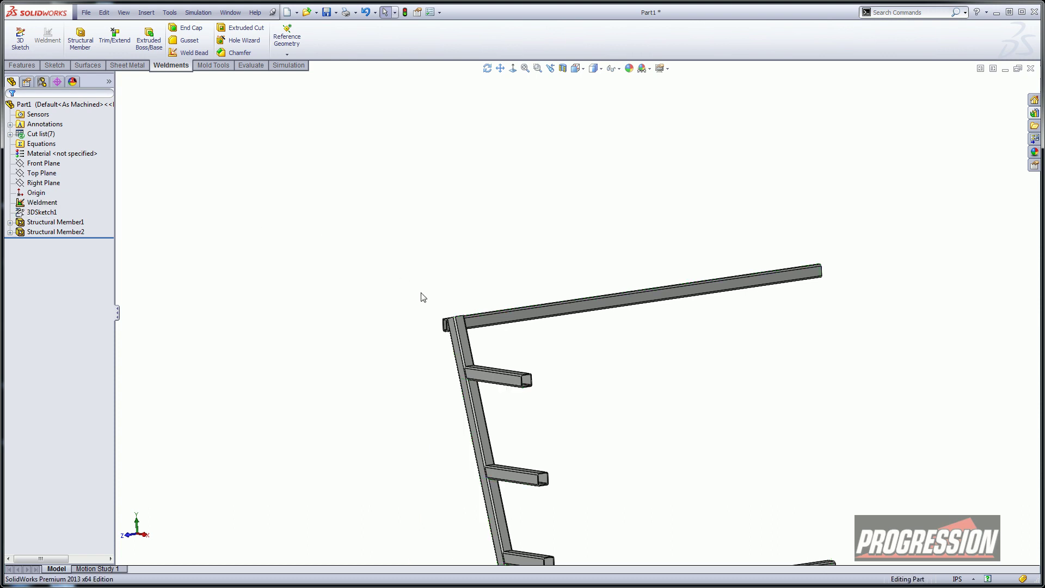
Set up a Trim/Extend of the right leg with the top rail's upper face as the trimming boundary
scroll(473, 322, down, 5)
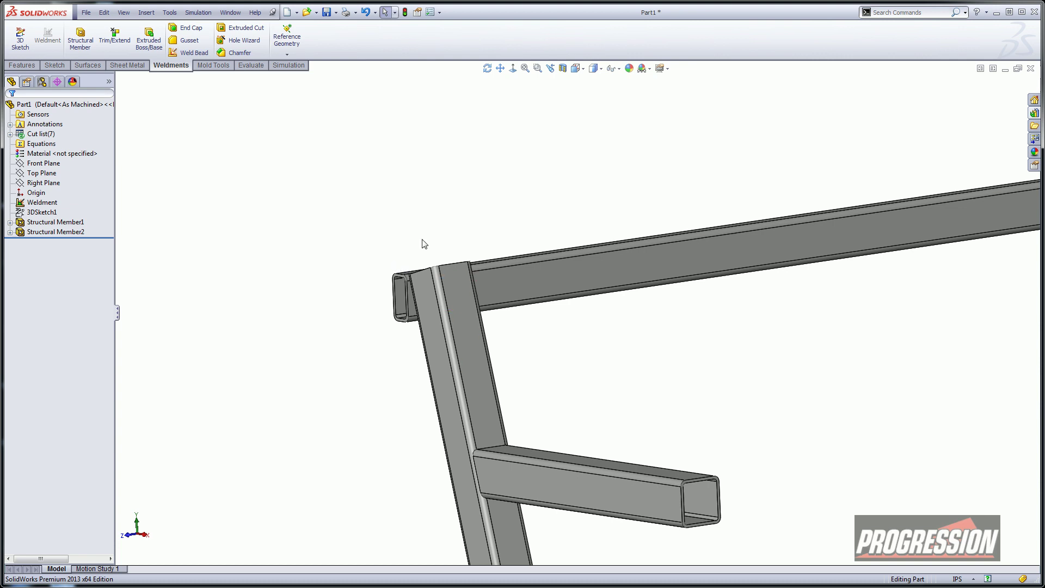
click(115, 38)
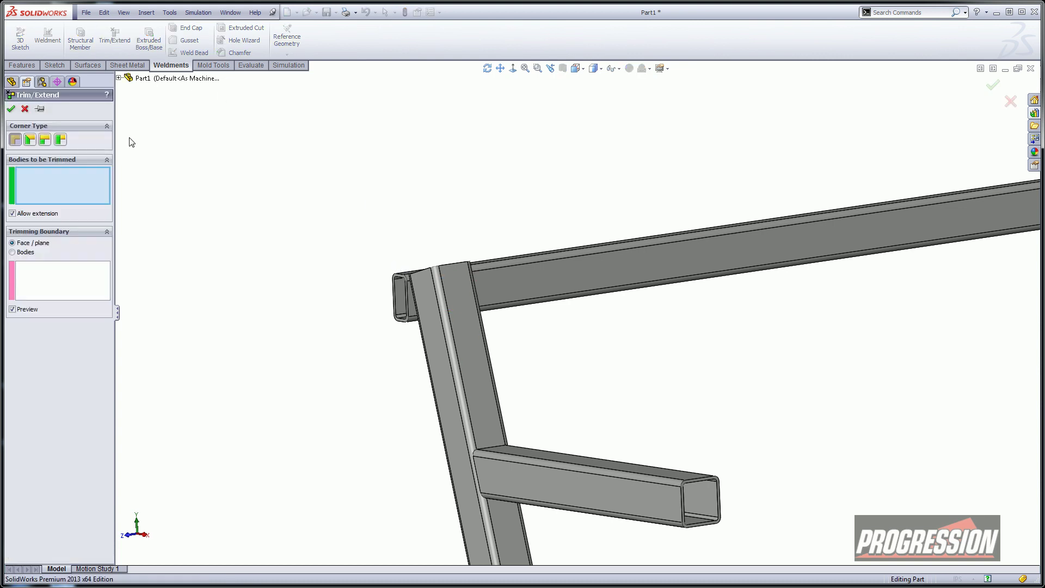
click(450, 338)
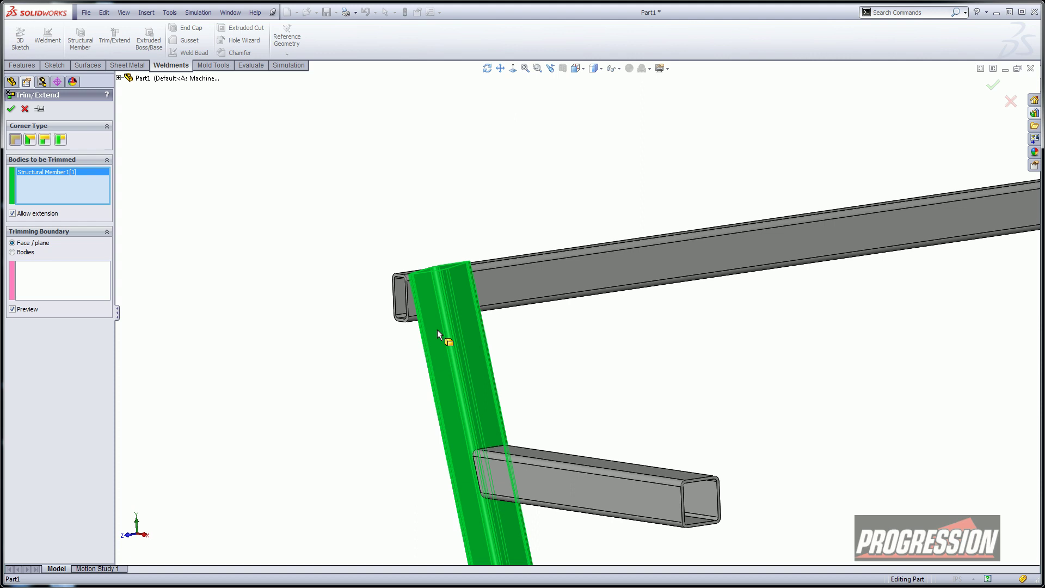
click(29, 270)
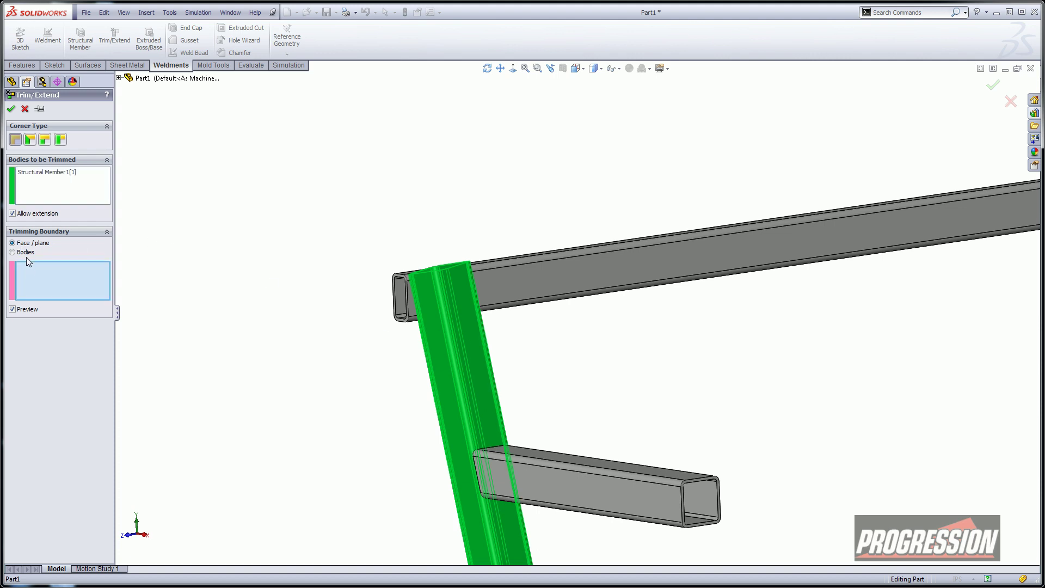
middle_drag(478, 235, 416, 280)
scroll(520, 278, down, 2)
click(521, 266)
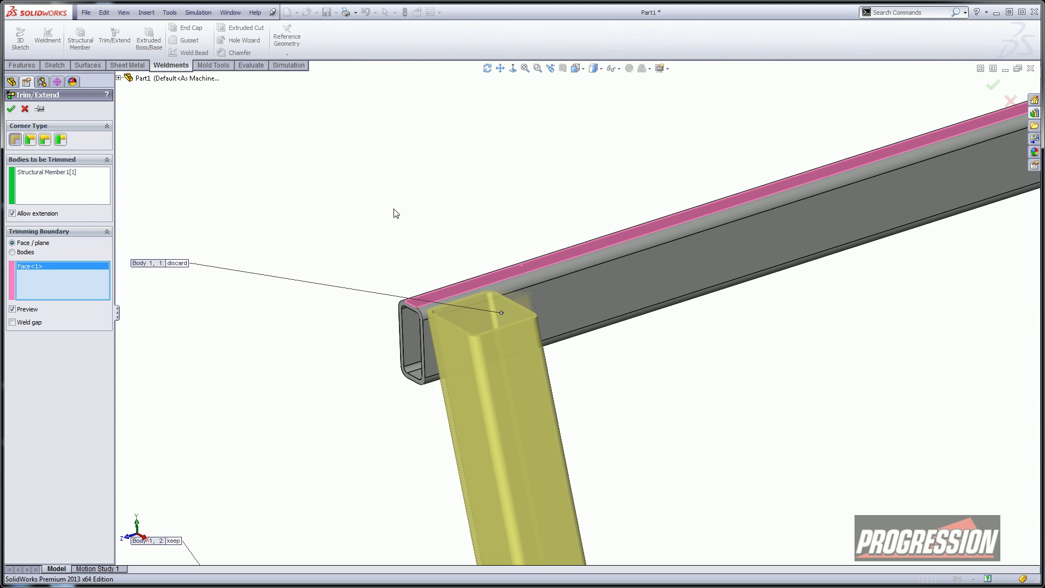
Separate the leg's keep and discard labels and apply the trim, discarding the piece above the top rail
scroll(396, 216, up, 3)
middle_drag(397, 216, 467, 216)
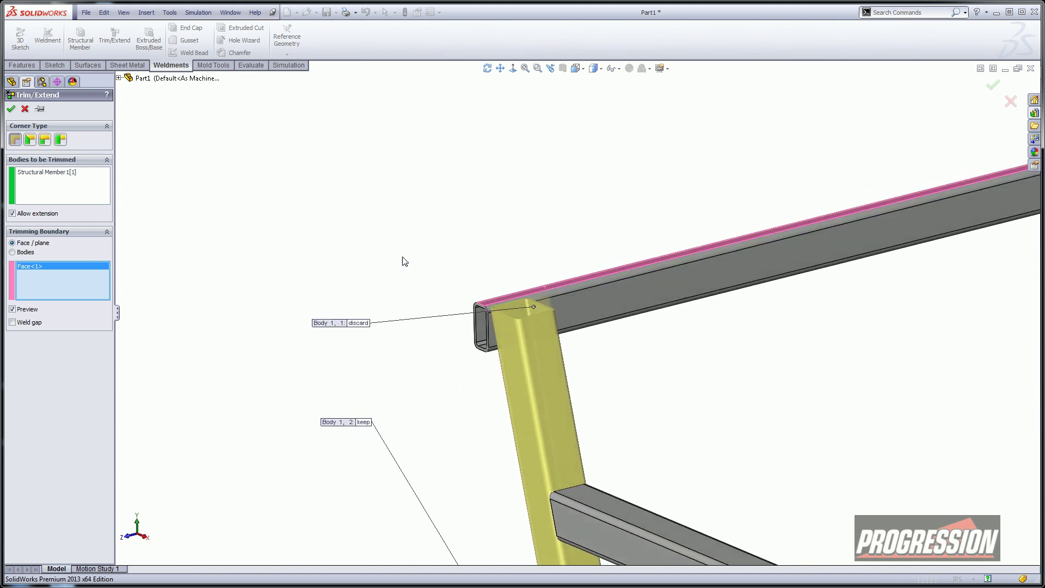
drag(334, 324, 468, 248)
middle_drag(575, 268, 651, 267)
scroll(651, 268, down, 3)
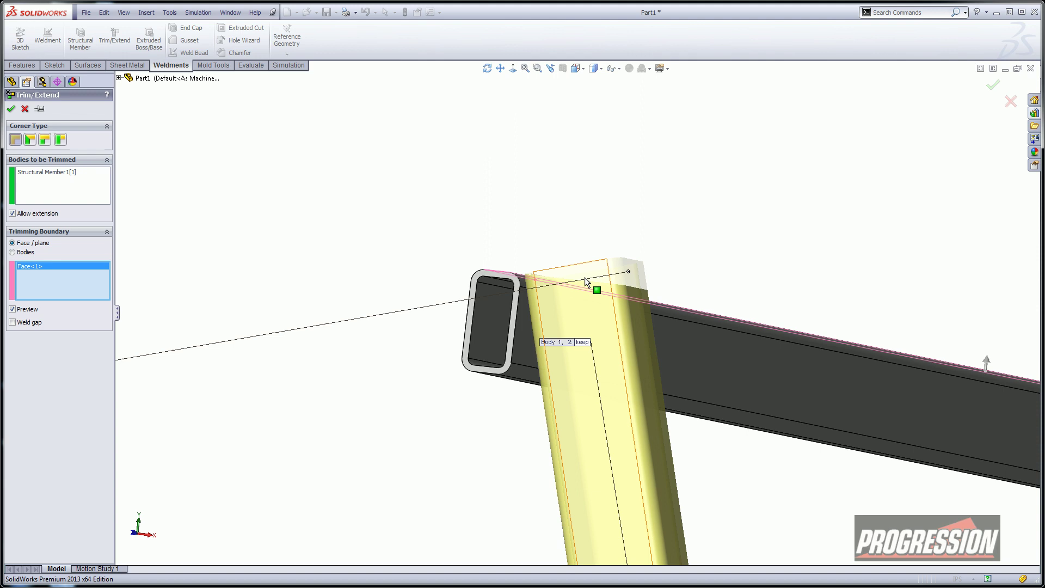
scroll(594, 304, up, 2)
scroll(604, 389, up, 3)
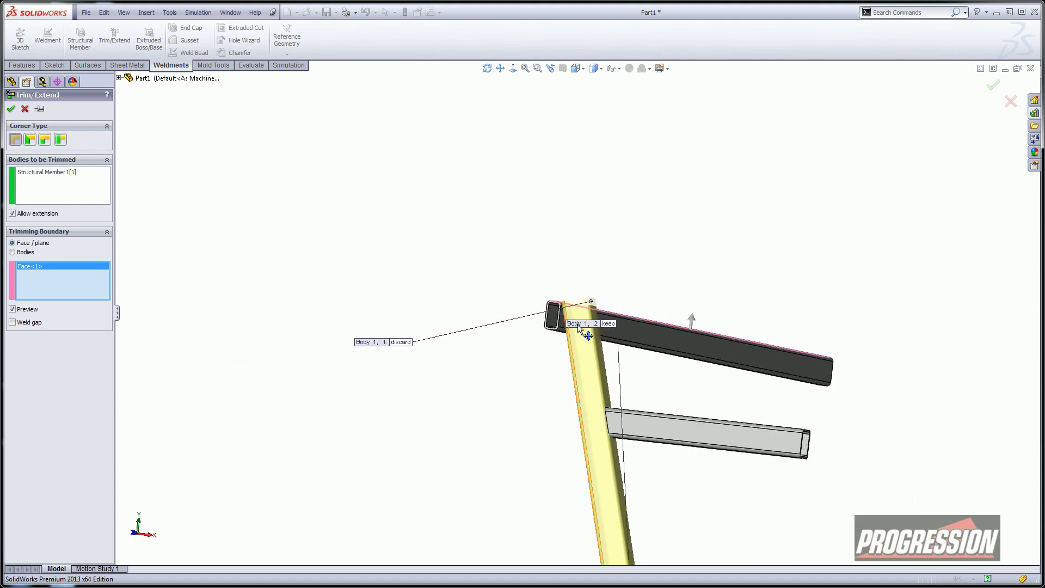
drag(591, 326, 428, 382)
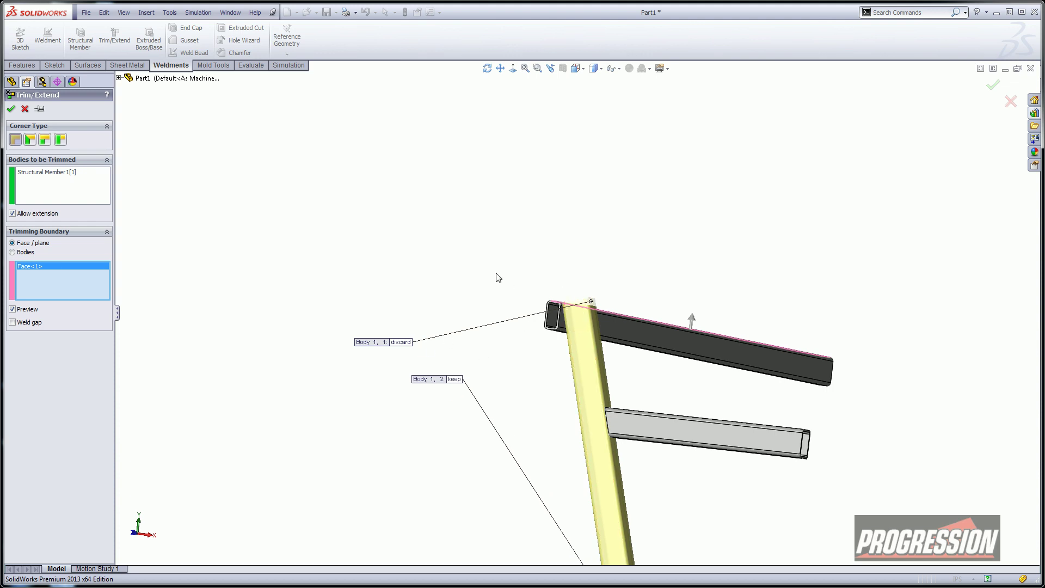
ctrl+middle_drag(508, 263, 480, 162)
click(11, 108)
middle_drag(386, 163, 434, 201)
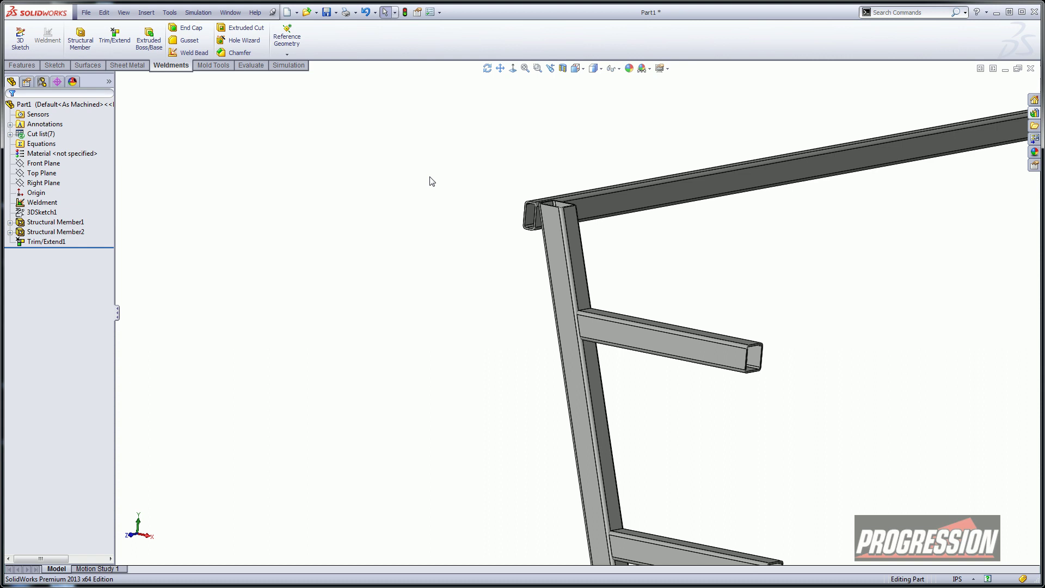
Start a new sketch on the open end face of the base tube beside the right leg
middle_drag(695, 338, 527, 394)
key(Escape)
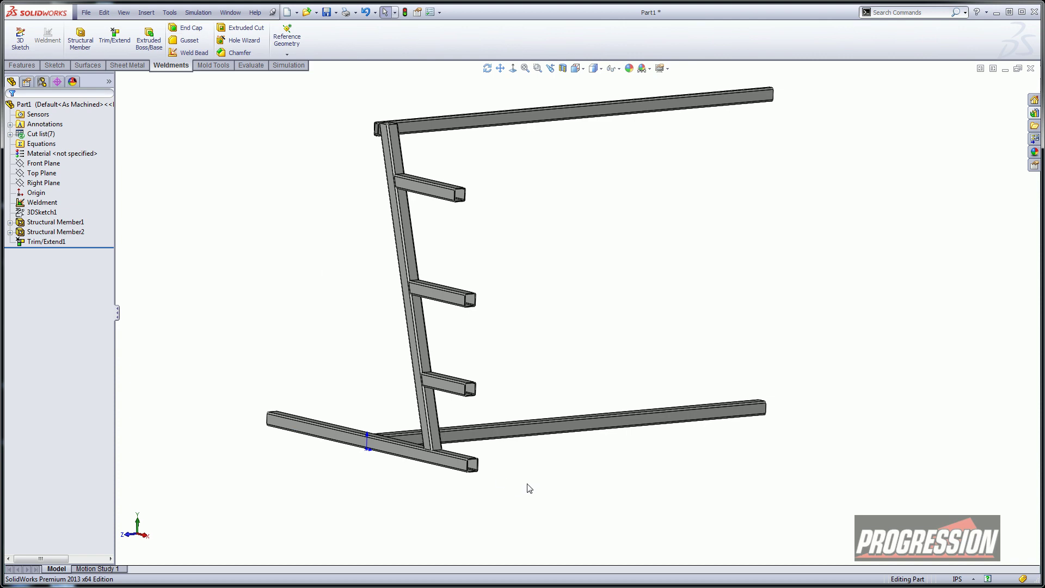
scroll(472, 464, up, 5)
scroll(547, 419, up, 1)
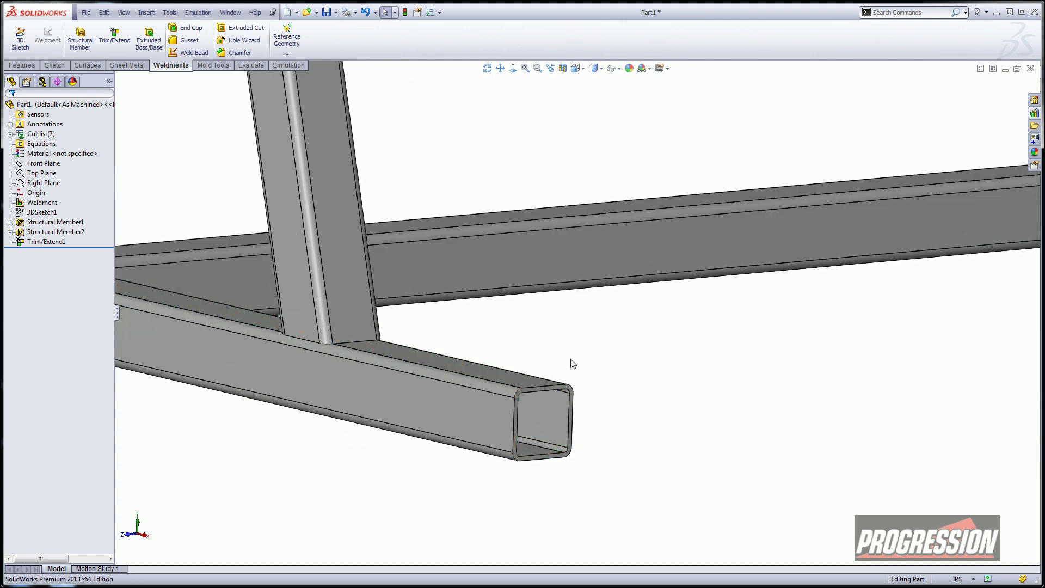
scroll(558, 398, up, 3)
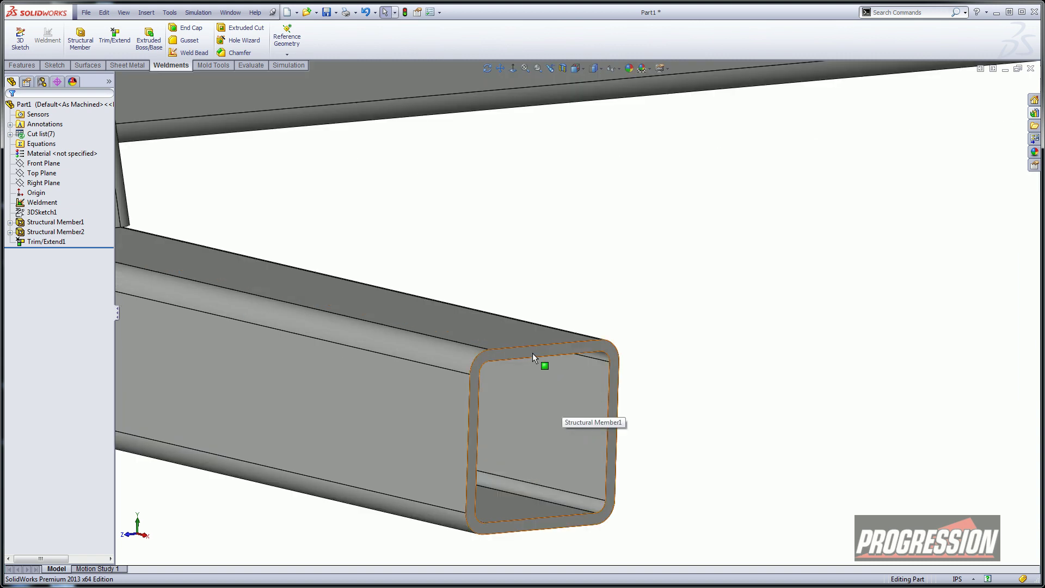
click(531, 349)
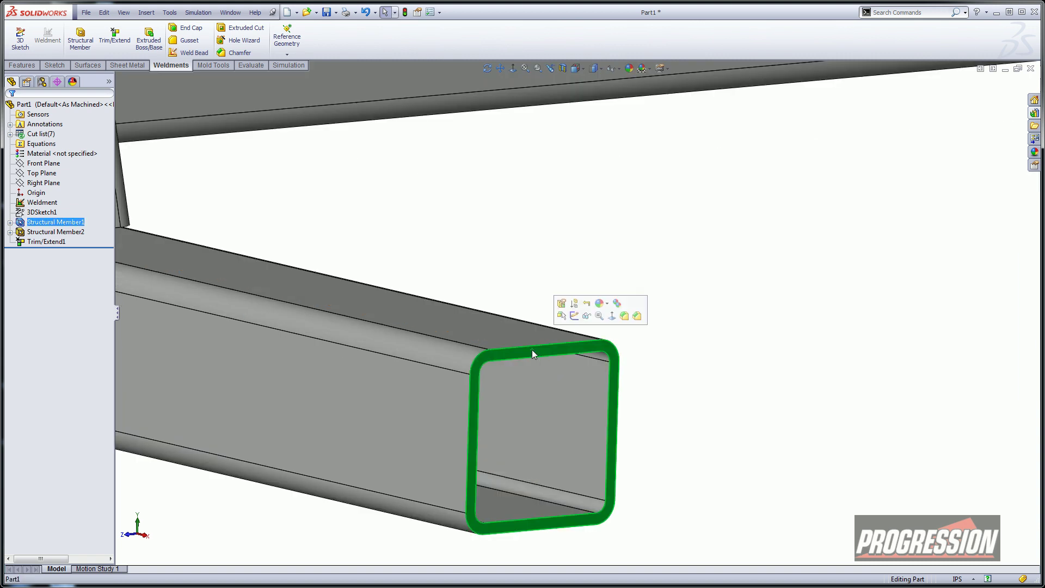
click(573, 317)
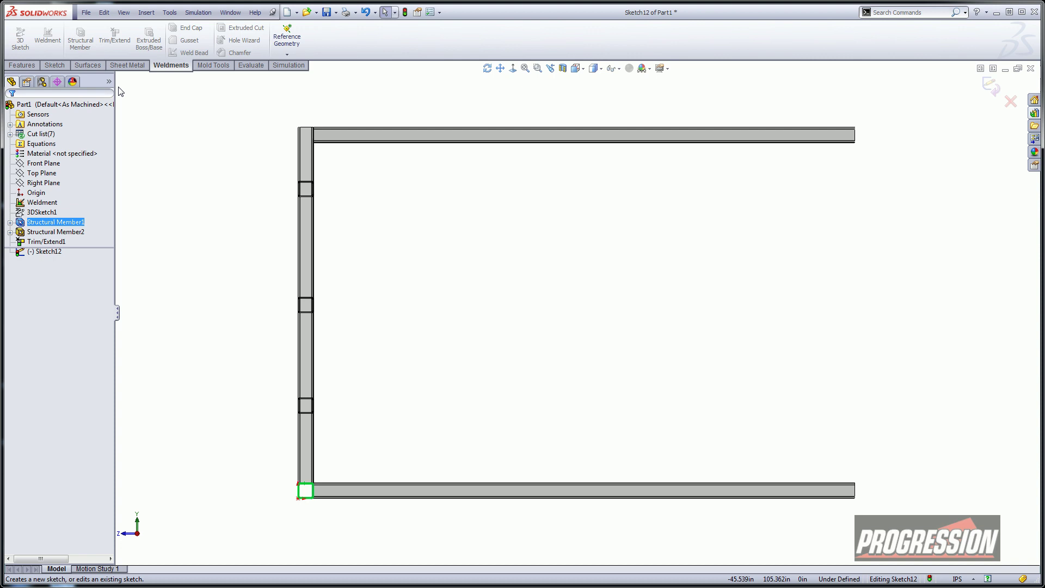
Sketch a corner rectangle about 5.24 in wide and 6.08 in high from the origin at the base tube's lower corner
click(54, 65)
click(71, 40)
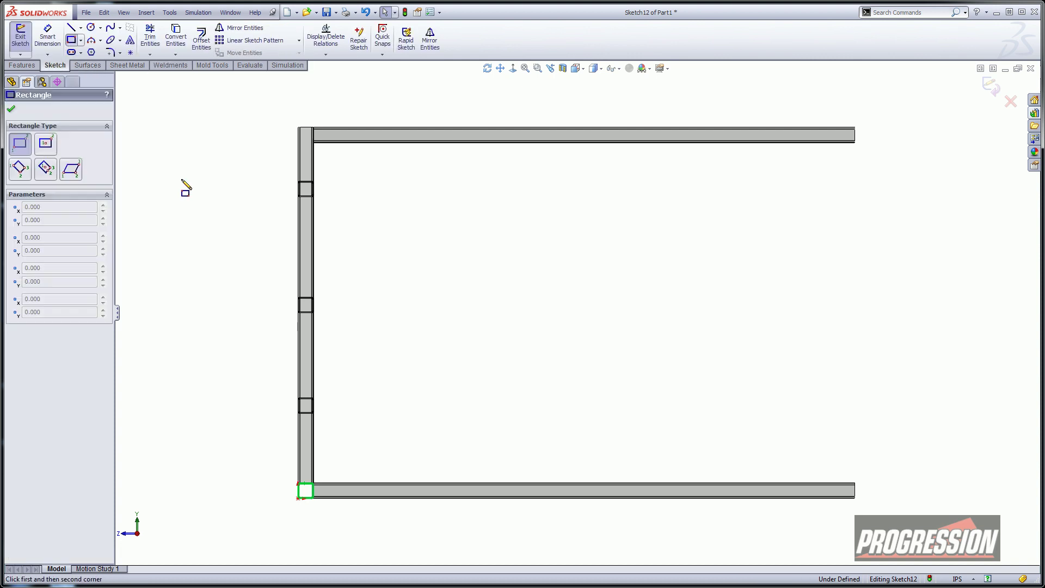
scroll(285, 474, up, 6)
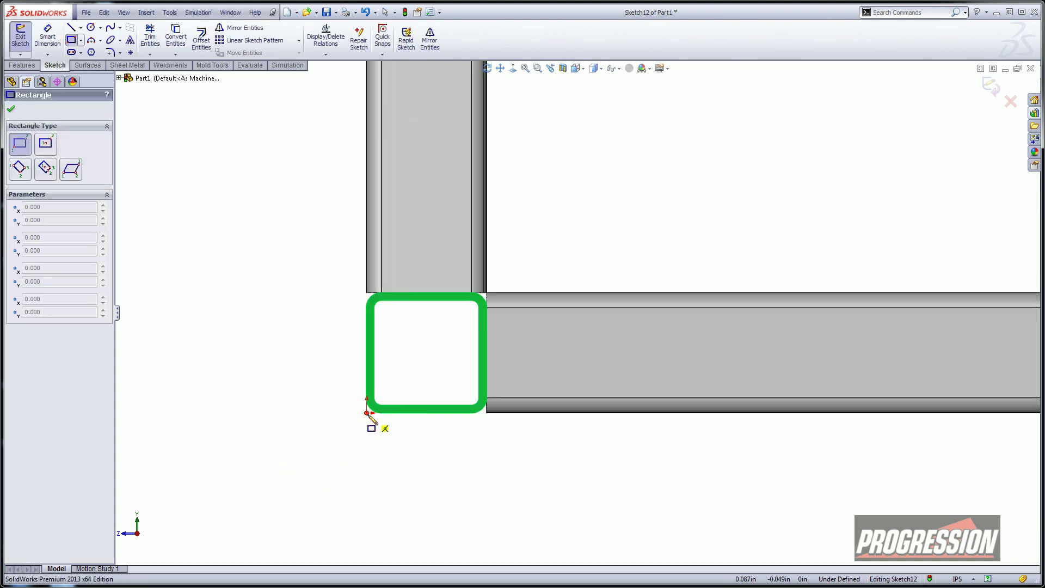
click(367, 412)
click(524, 230)
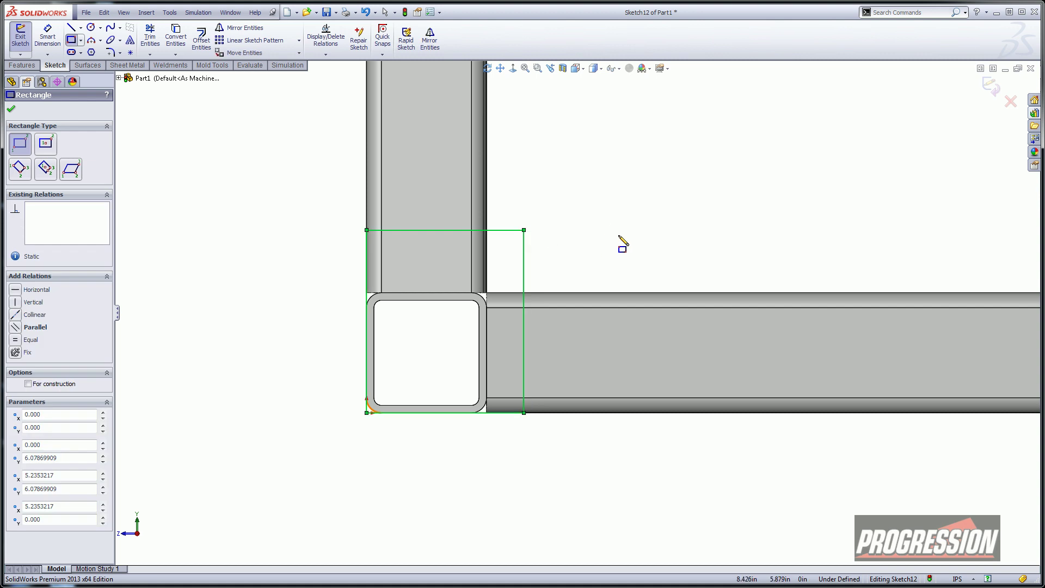
Make the sketch rectangle's free vertical side collinear with the adjacent vertical edge of the base tube's end
right_click(619, 237)
click(647, 244)
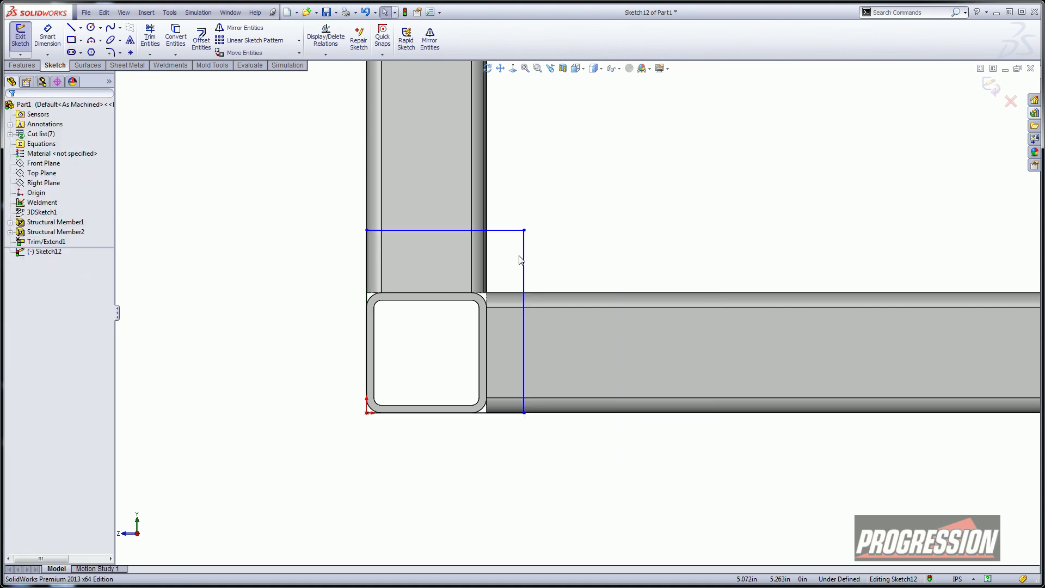
click(524, 320)
ctrl+click(487, 344)
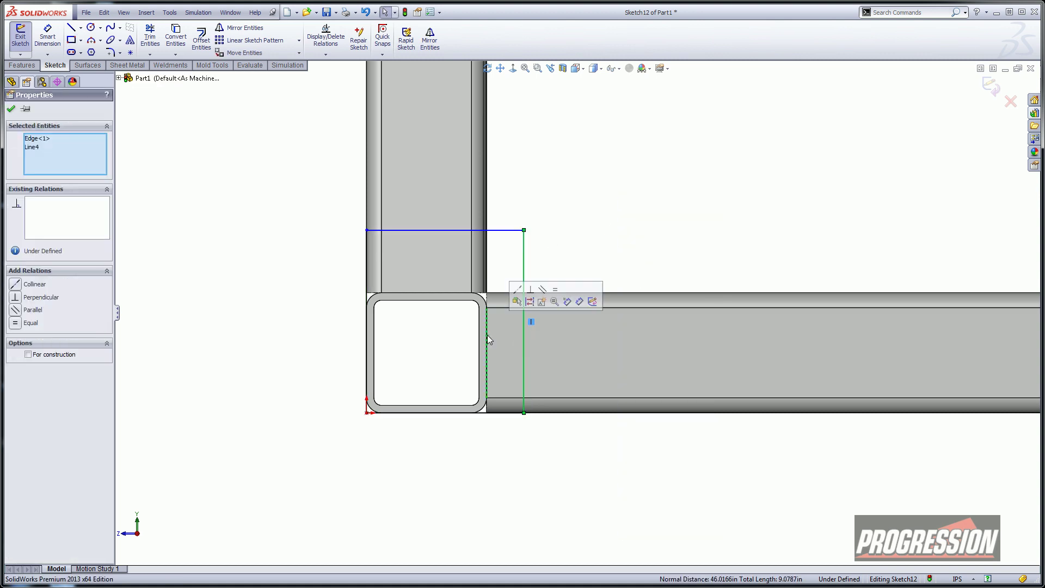
click(517, 288)
click(525, 259)
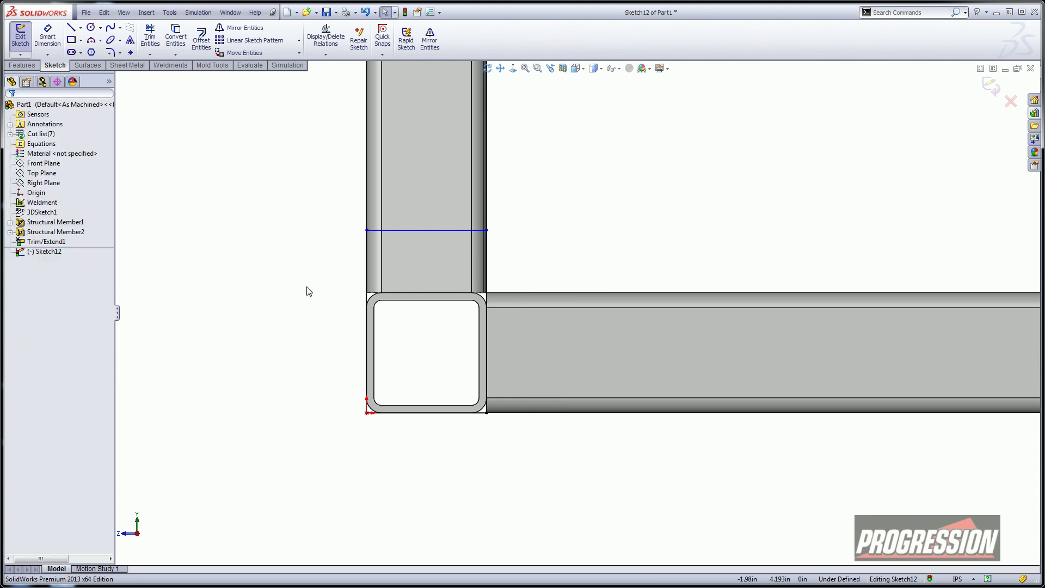
Dimension the rectangle's upper line 1 in above the top edge of the base tube's end face
right_drag(305, 292, 303, 215)
click(401, 231)
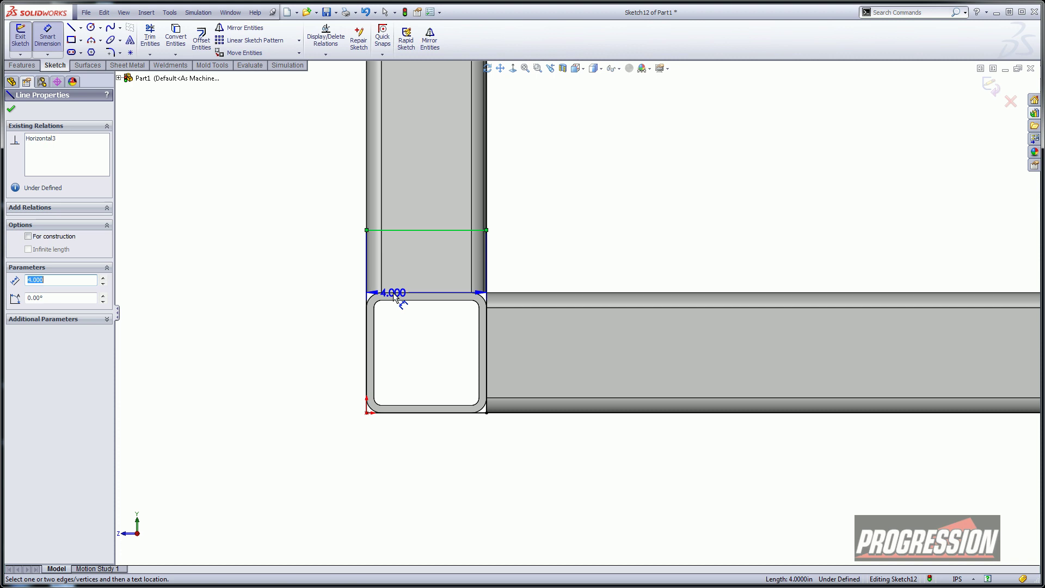
middle_drag(404, 292, 409, 295)
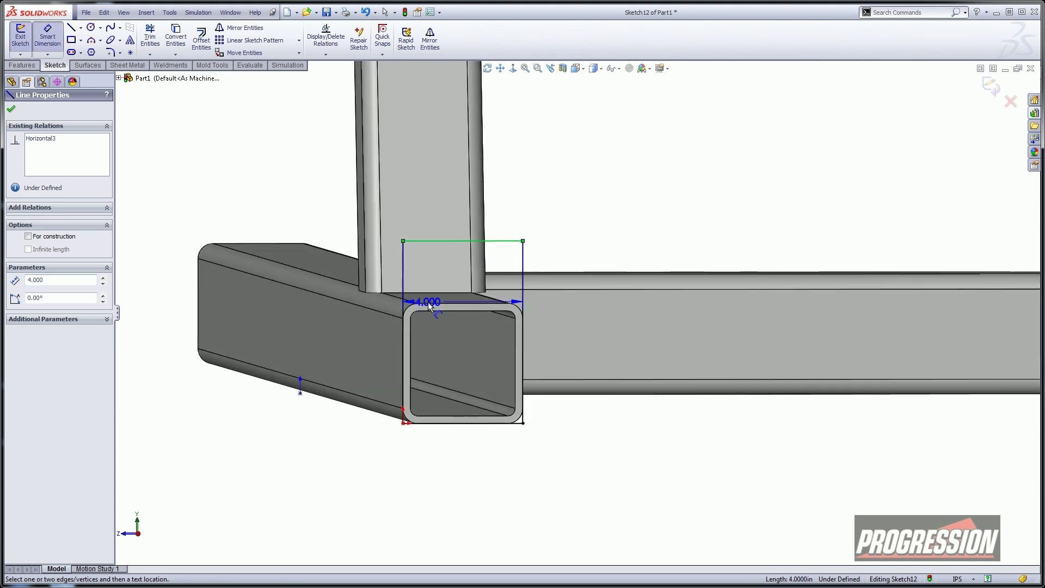
click(435, 302)
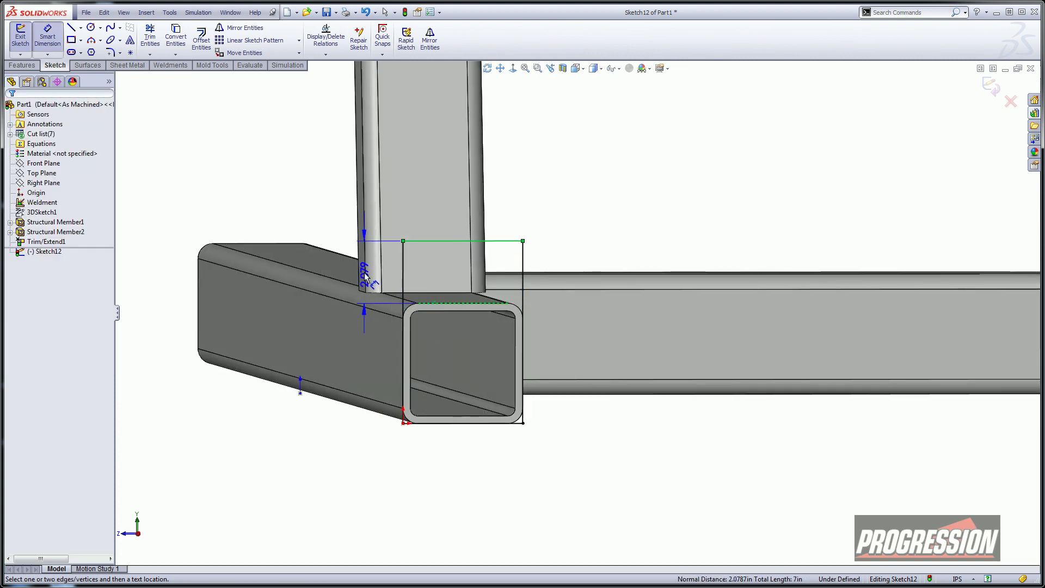
click(333, 214)
text(1)
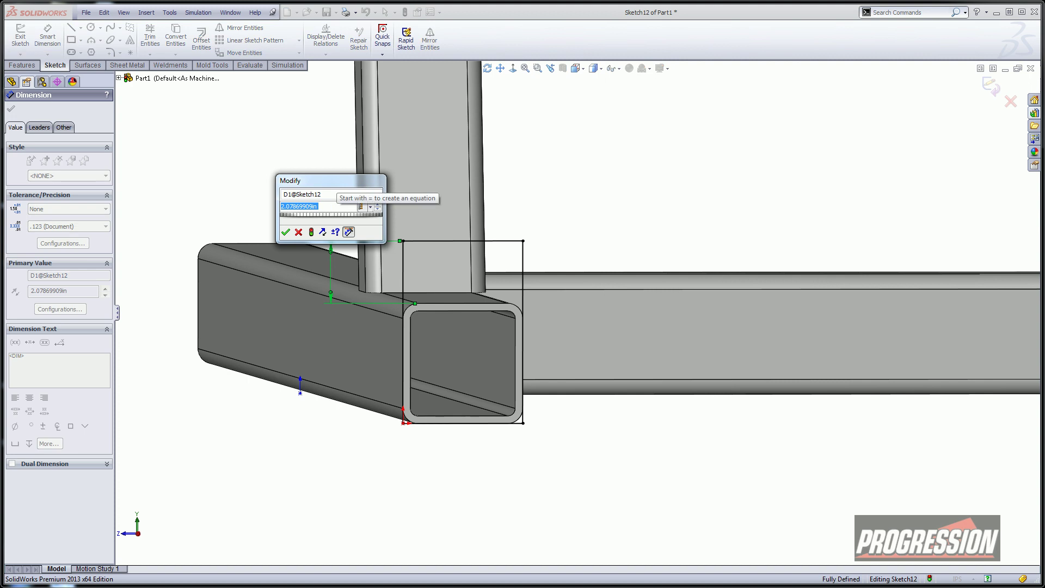
key(Return)
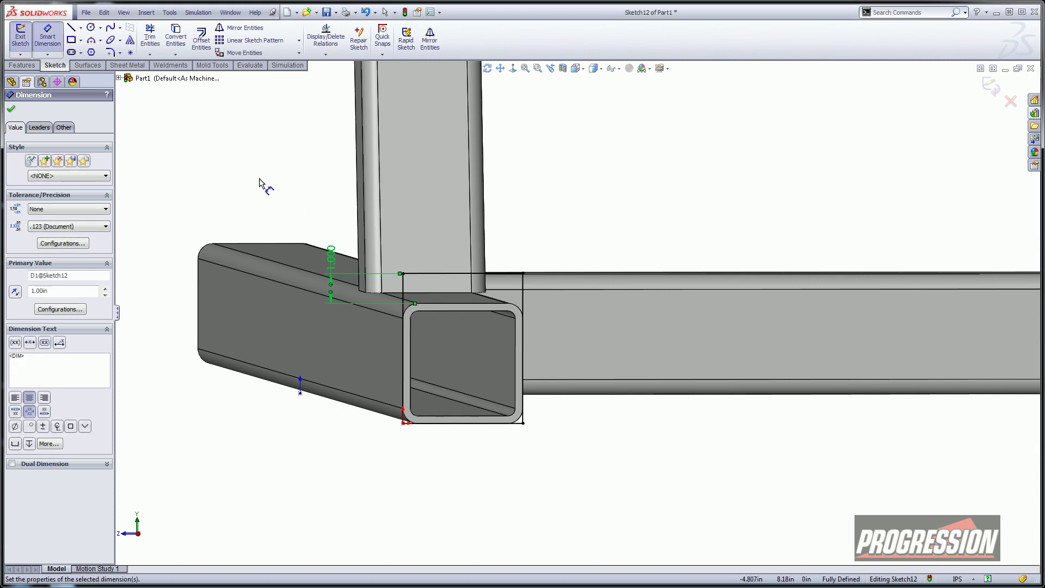
click(25, 65)
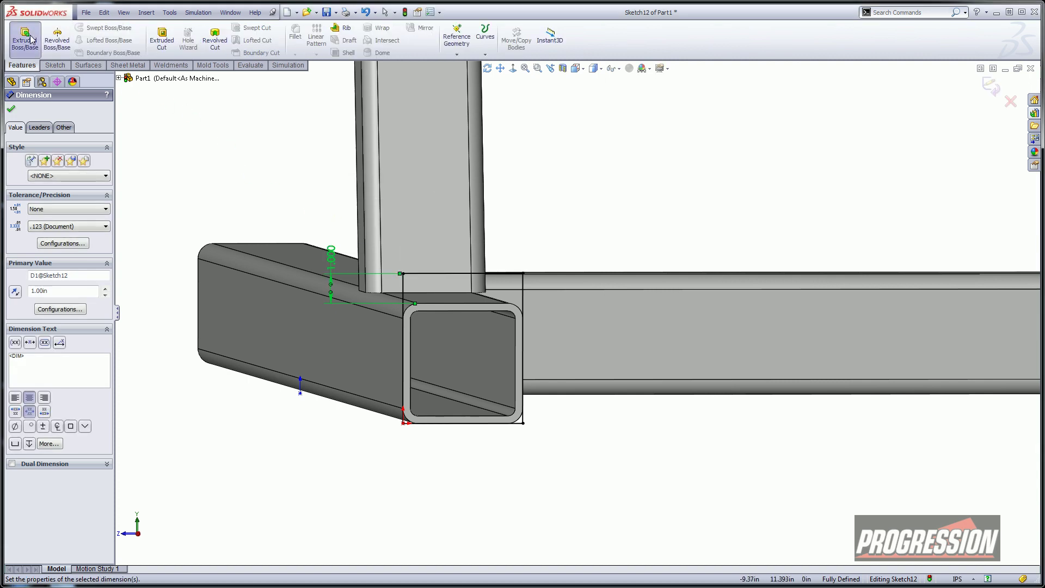
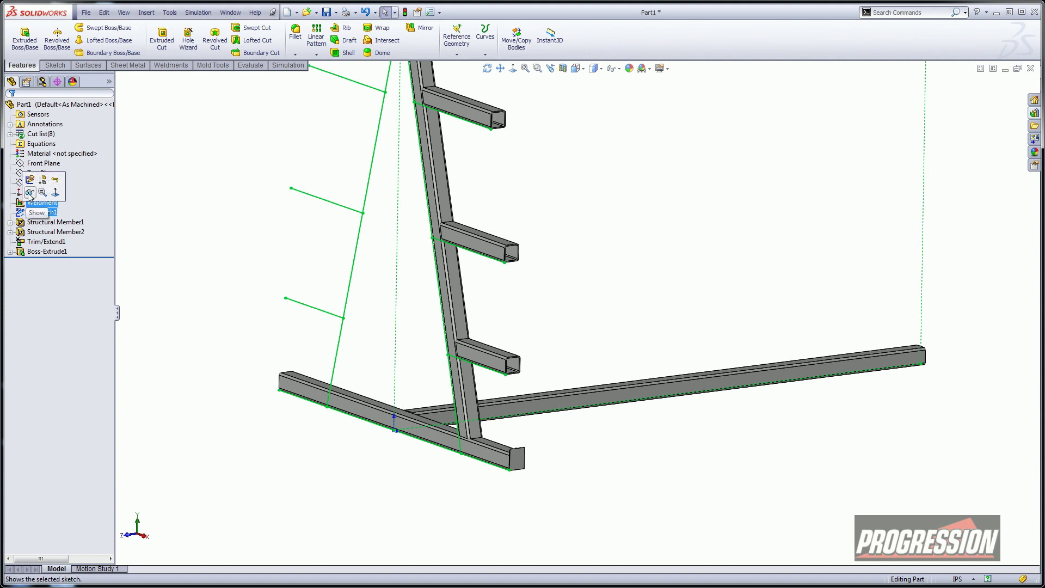
Show the frame's 3D layout sketch and start a new 3D sketch with the Point tool
click(30, 193)
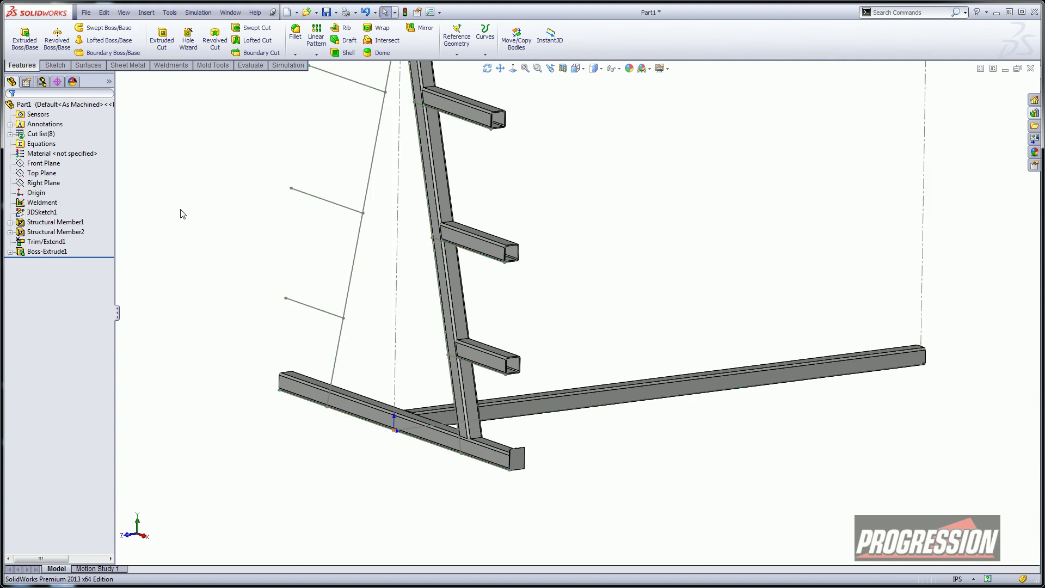
click(55, 65)
click(21, 55)
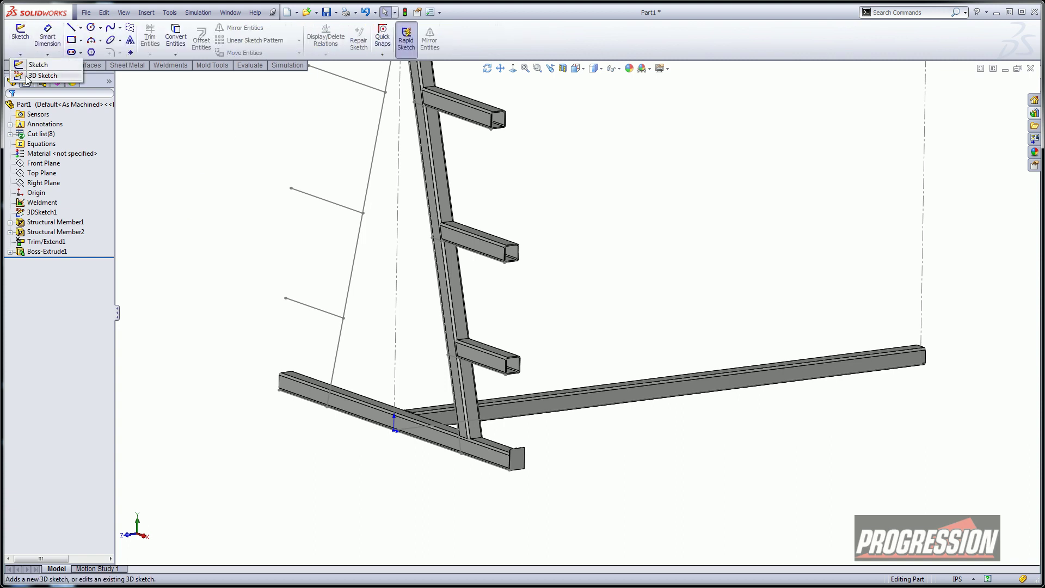
click(26, 76)
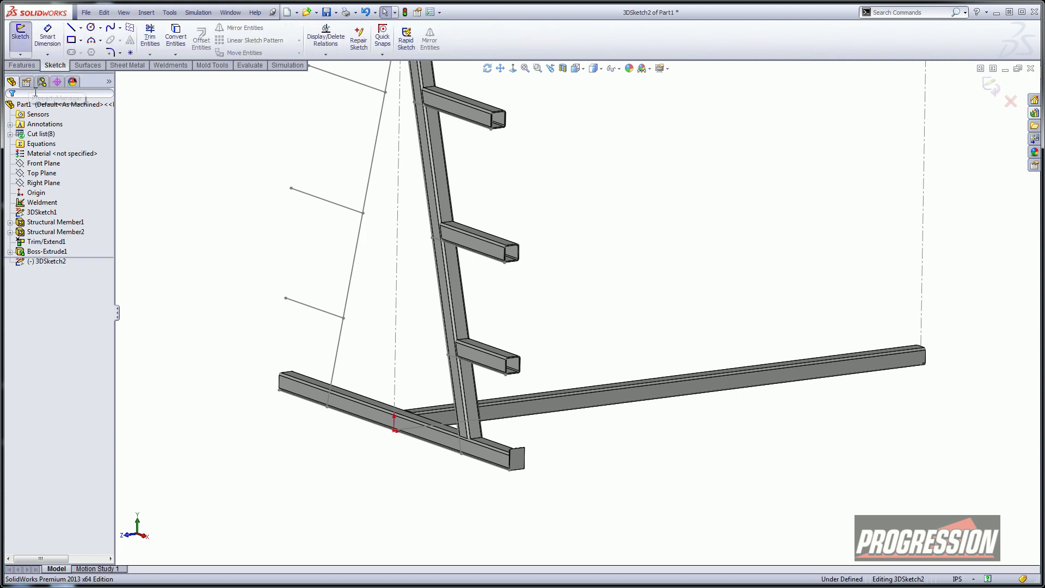
click(131, 52)
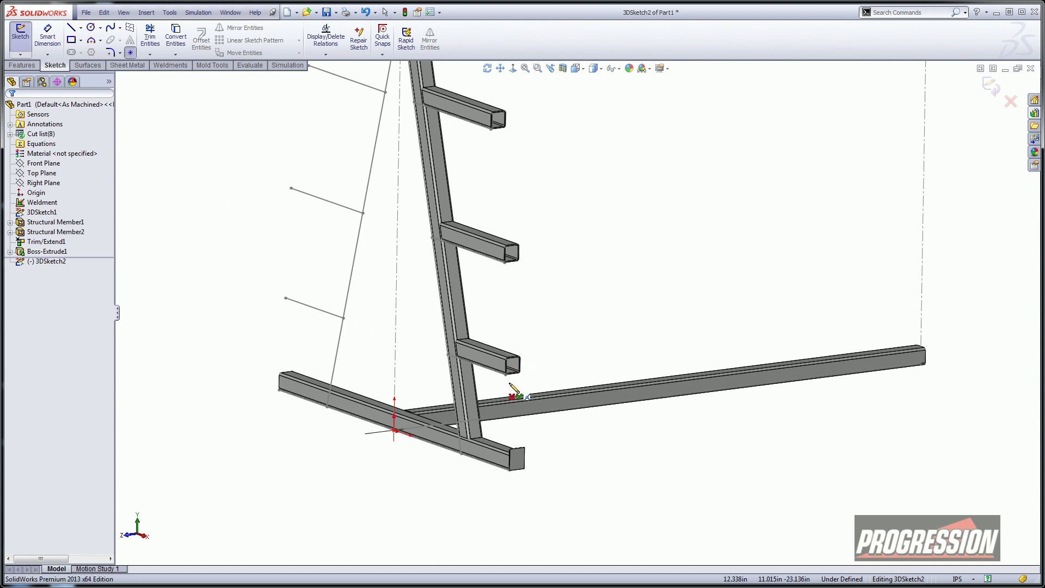
Place a sketch point on the layout line's endpoint at the lower corner of each of the three arms' open ends
scroll(522, 360, down, 3)
scroll(520, 356, down, 3)
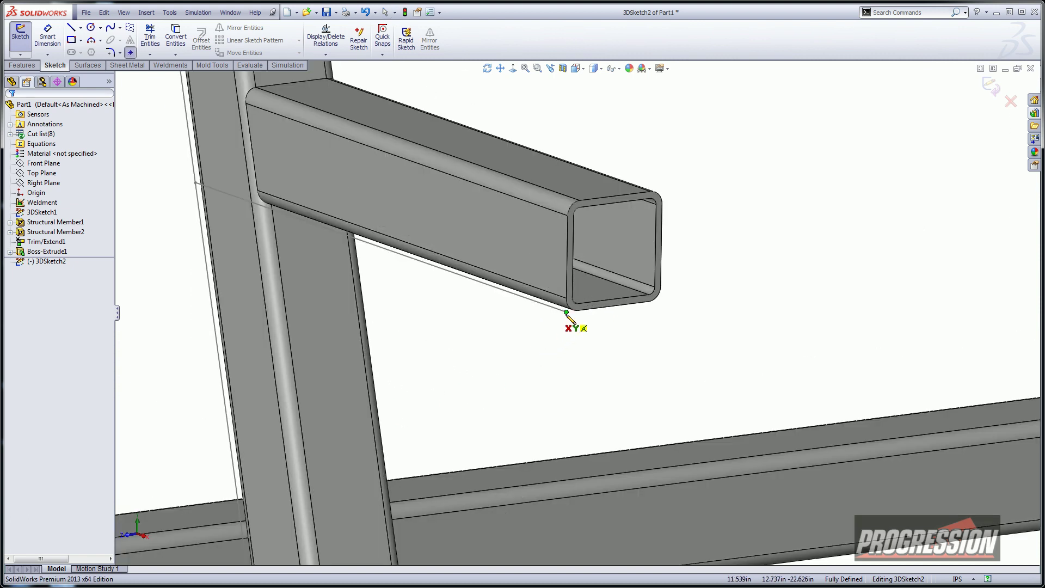
click(568, 312)
scroll(556, 376, up, 3)
ctrl+middle_drag(588, 151, 541, 345)
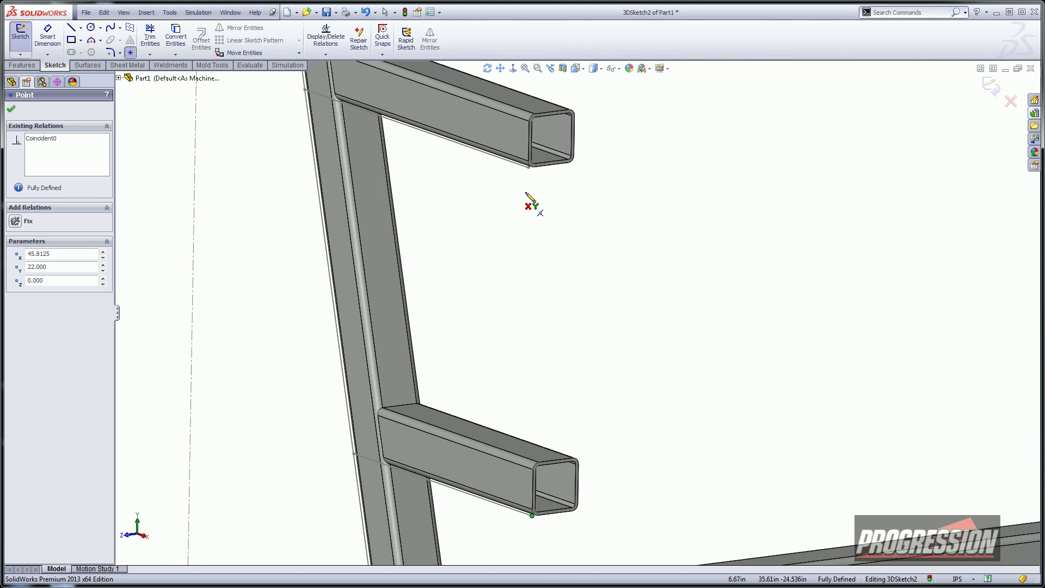
click(528, 167)
ctrl+middle_drag(555, 220, 534, 468)
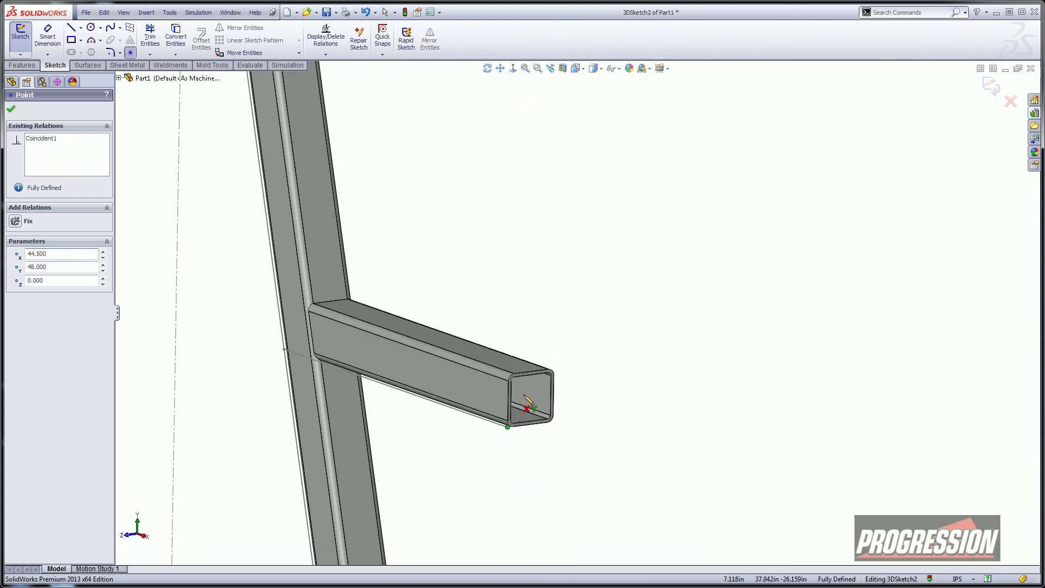
ctrl+middle_drag(493, 187, 490, 326)
click(471, 227)
right_click(506, 309)
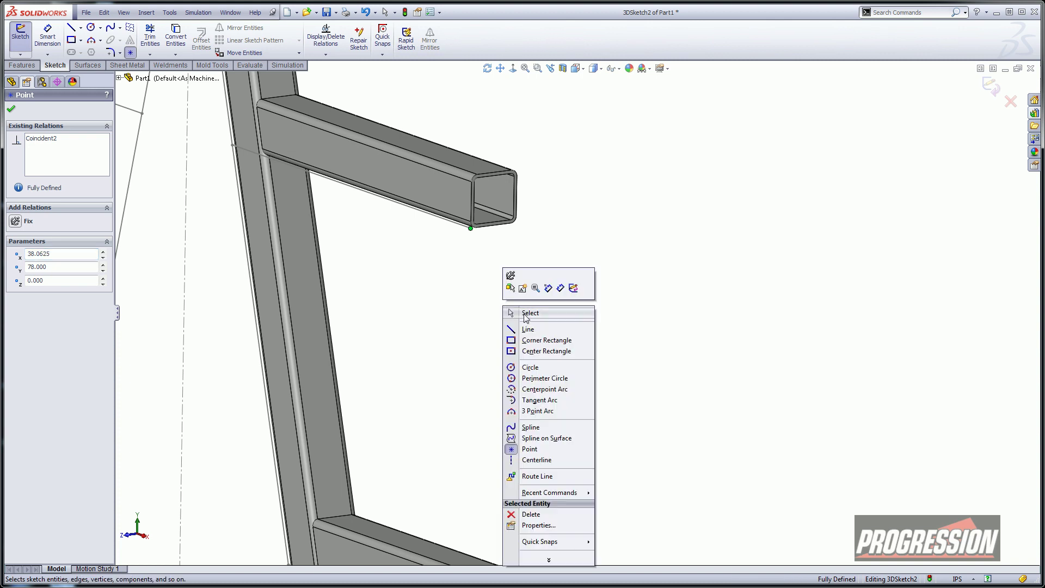
click(514, 311)
Exit the point sketch and hide the frame's 3D layout sketch
click(996, 95)
click(27, 212)
click(32, 192)
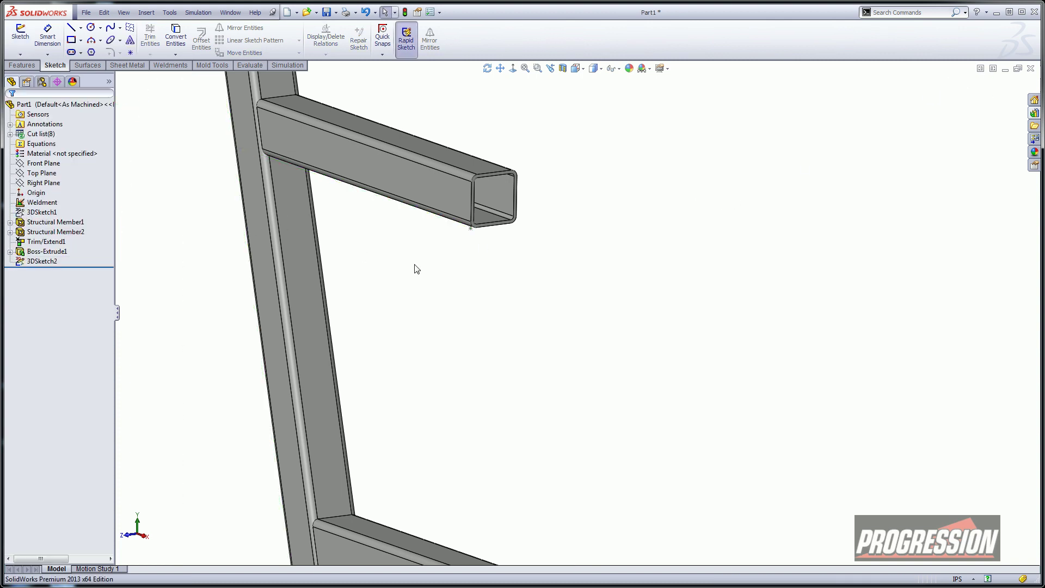
scroll(476, 312, up, 2)
scroll(511, 256, up, 3)
ctrl+middle_drag(643, 364, 497, 214)
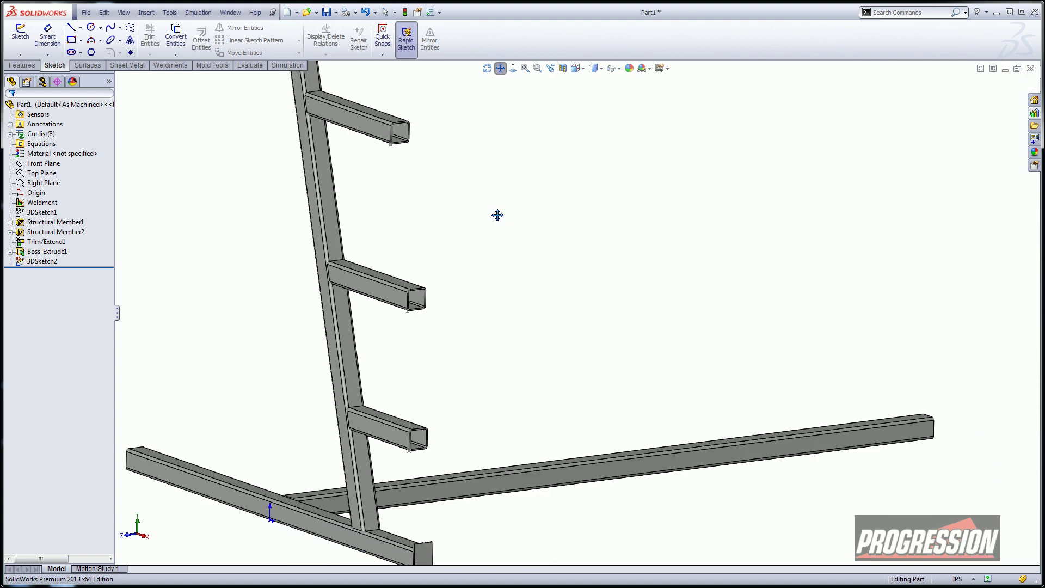
click(31, 262)
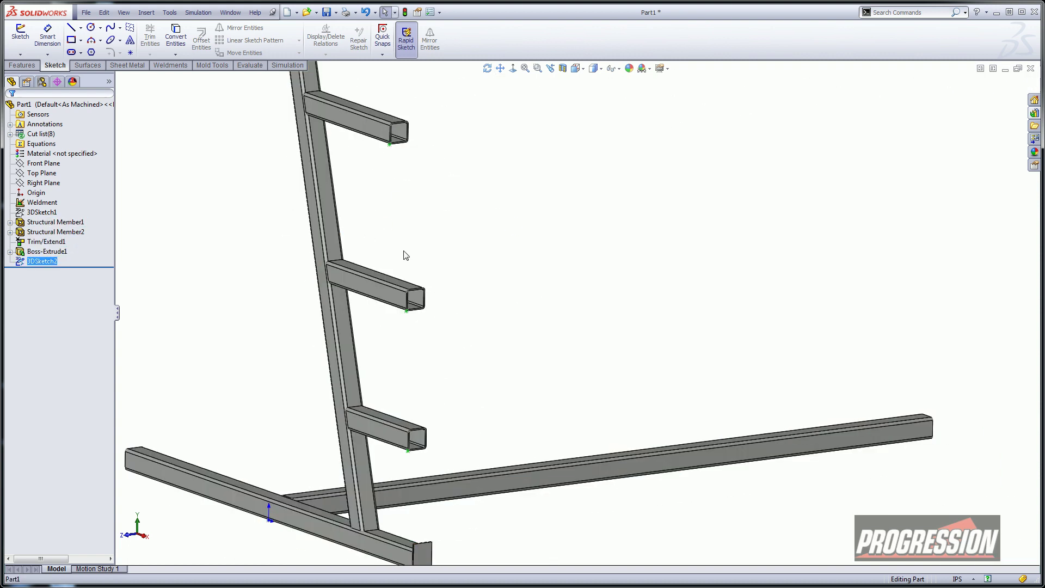
click(294, 271)
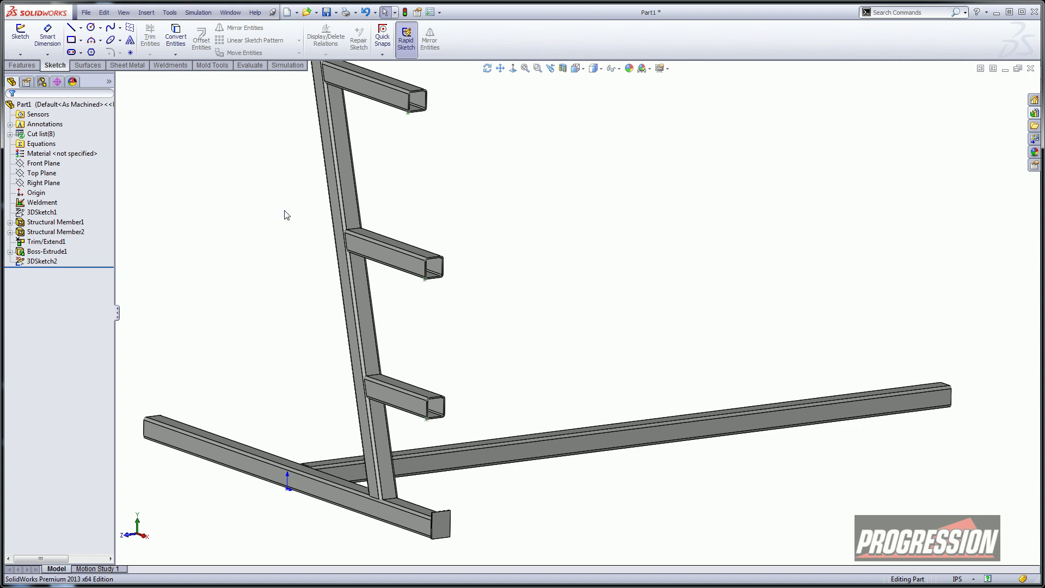
Set up a Sketch Driven Pattern of the end plate body using the 3D sketch with the three arm points
click(34, 65)
click(316, 54)
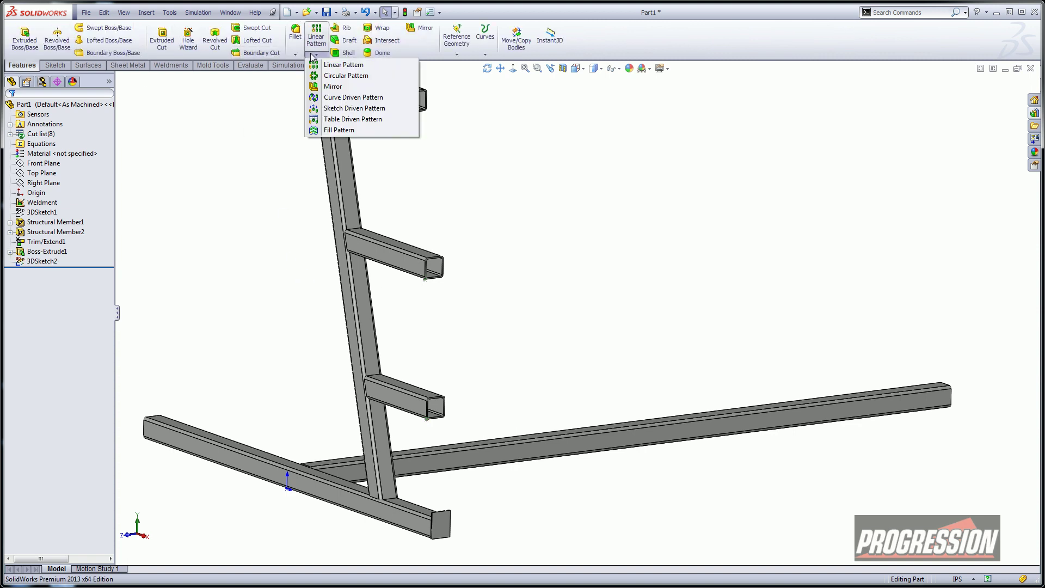
click(321, 109)
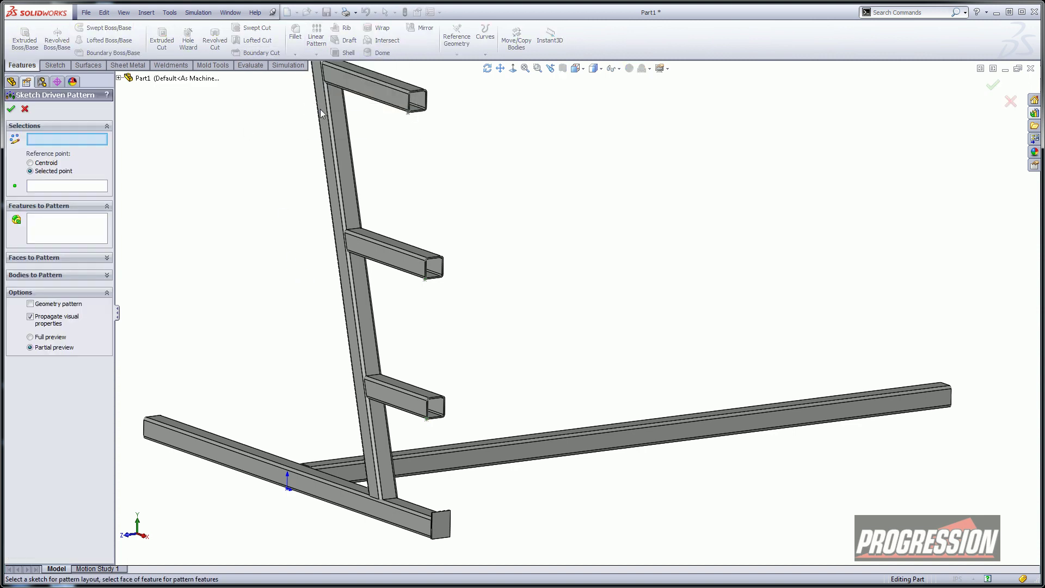
click(118, 78)
click(158, 235)
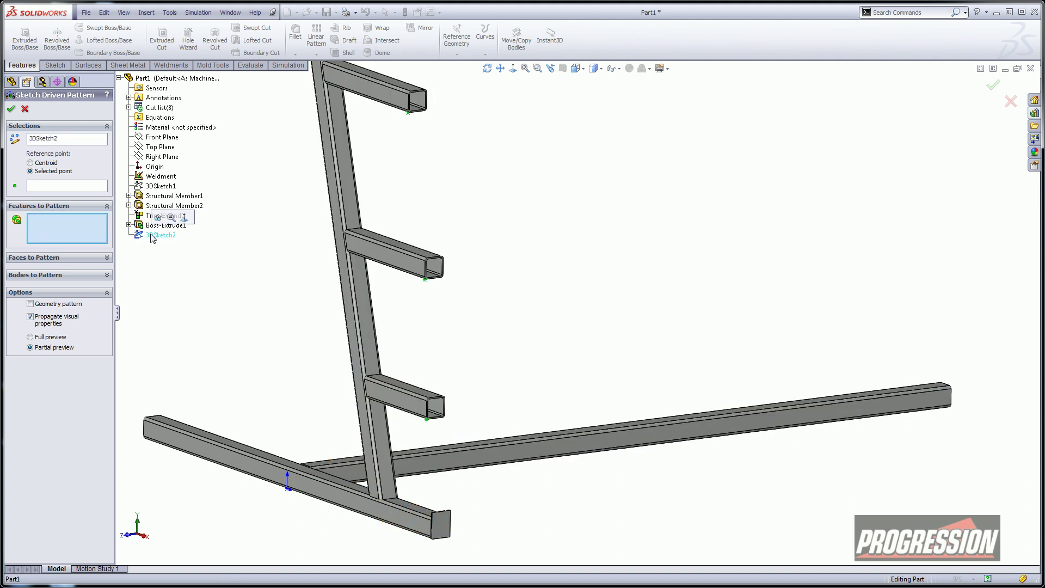
click(47, 275)
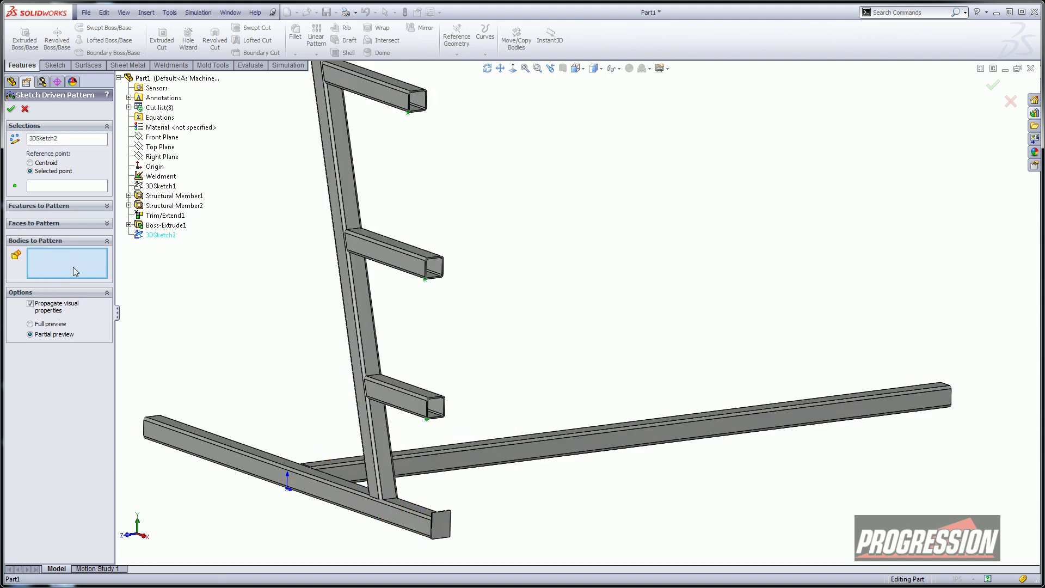
click(446, 521)
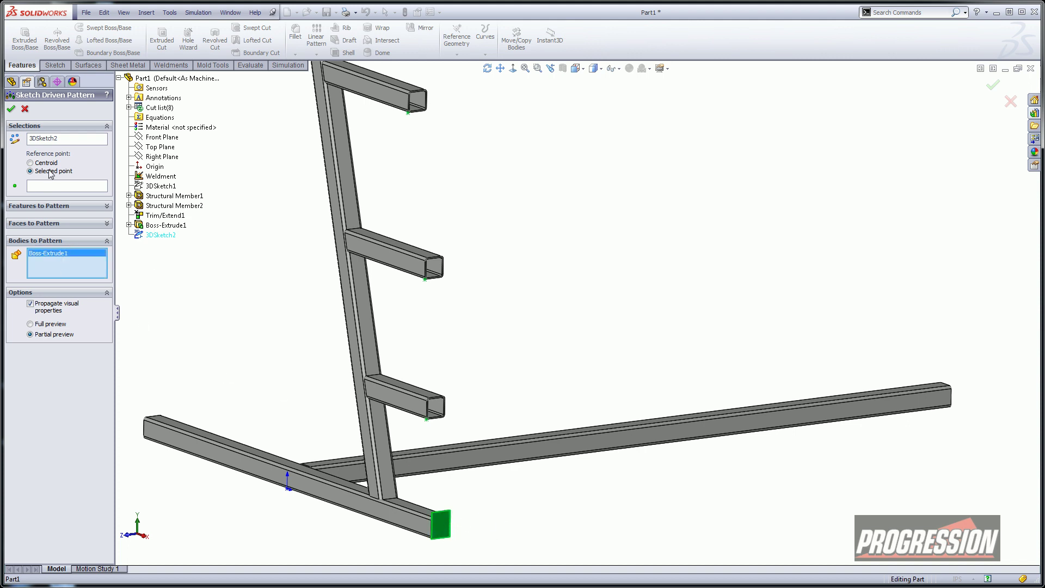
Try Centroid as the pattern's reference point and revert to Selected point
click(30, 163)
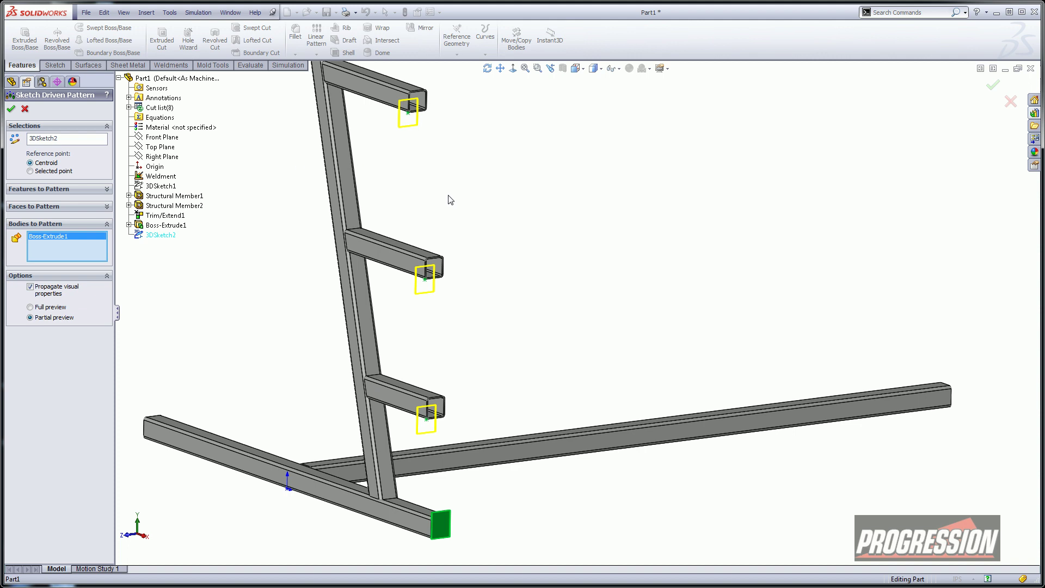
scroll(464, 273, up, 2)
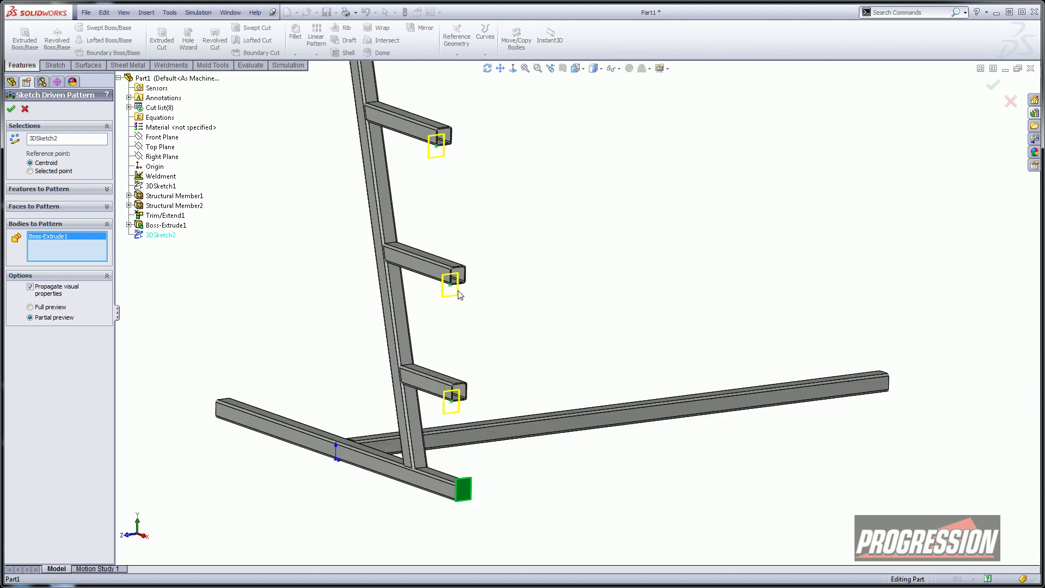
click(31, 171)
Use the end plate's lower corner vertex against the base tube as the reference point and apply the pattern to the three arms
scroll(474, 512, down, 6)
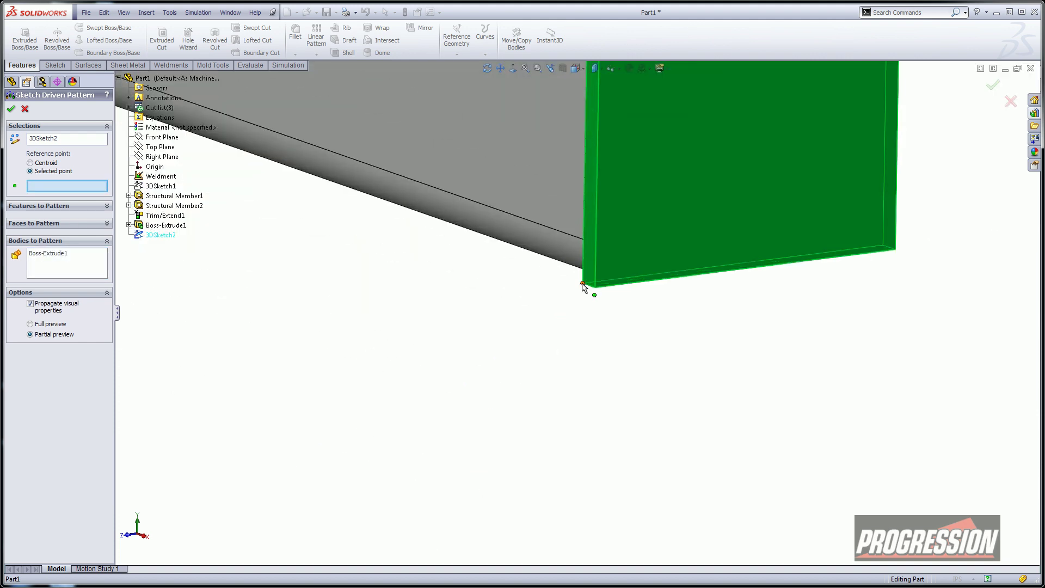
click(583, 283)
scroll(550, 318, up, 5)
scroll(550, 335, up, 3)
scroll(495, 358, down, 3)
ctrl+middle_drag(494, 218, 481, 319)
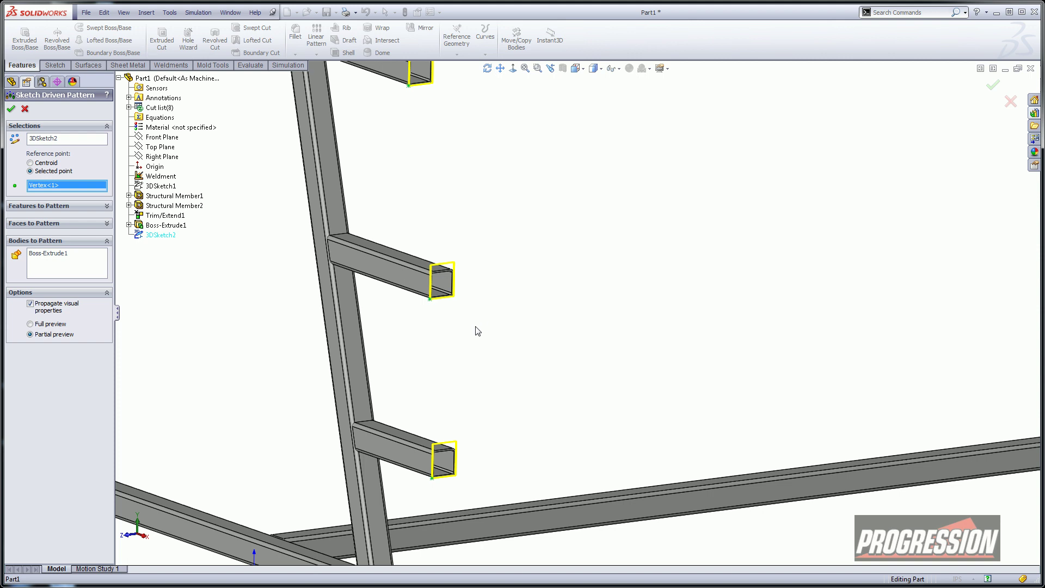
click(10, 109)
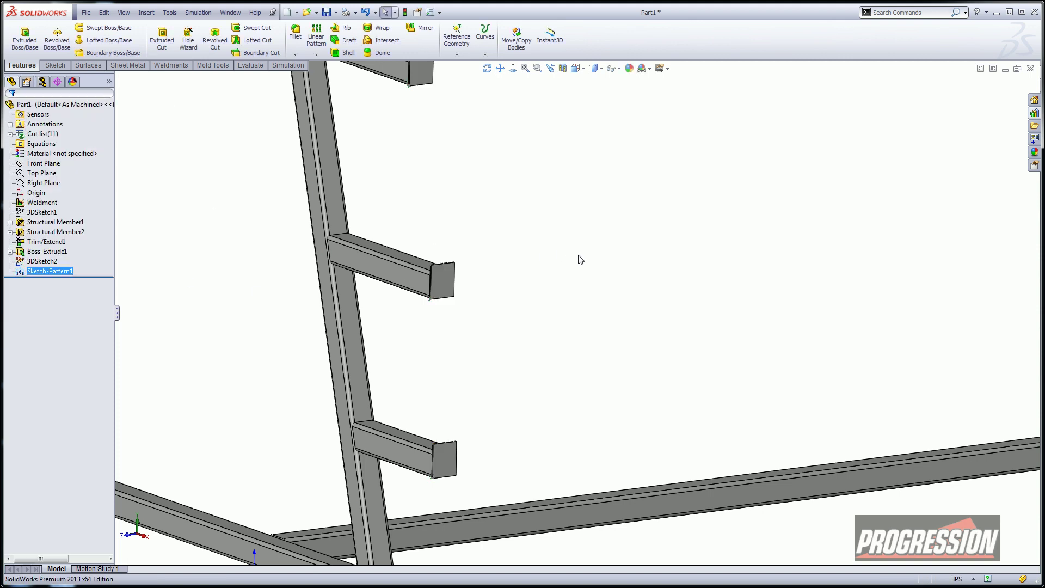
View the whole rack from an isometric orientation and examine the patterned end plates
key(space)
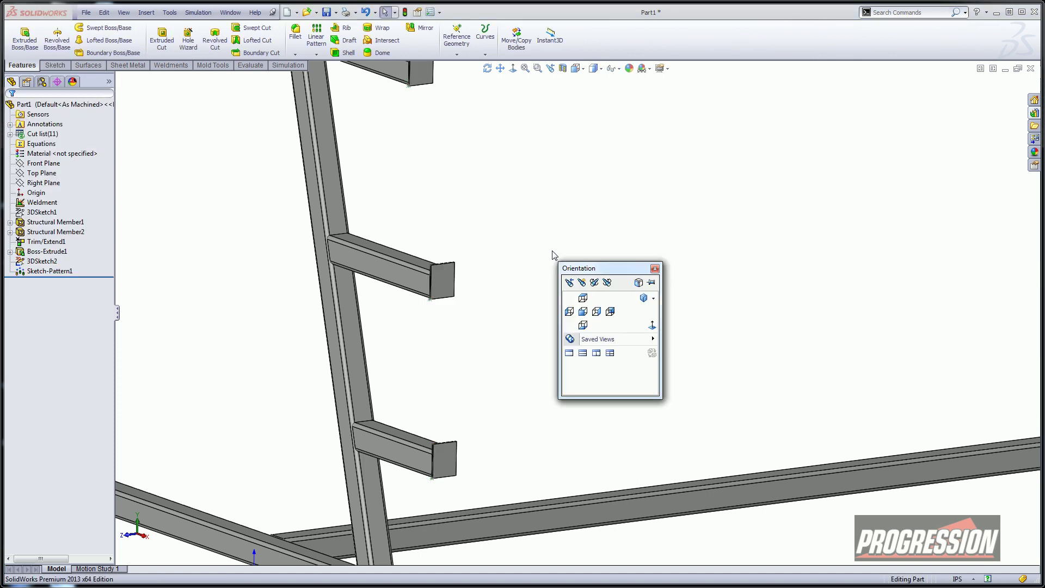
click(643, 300)
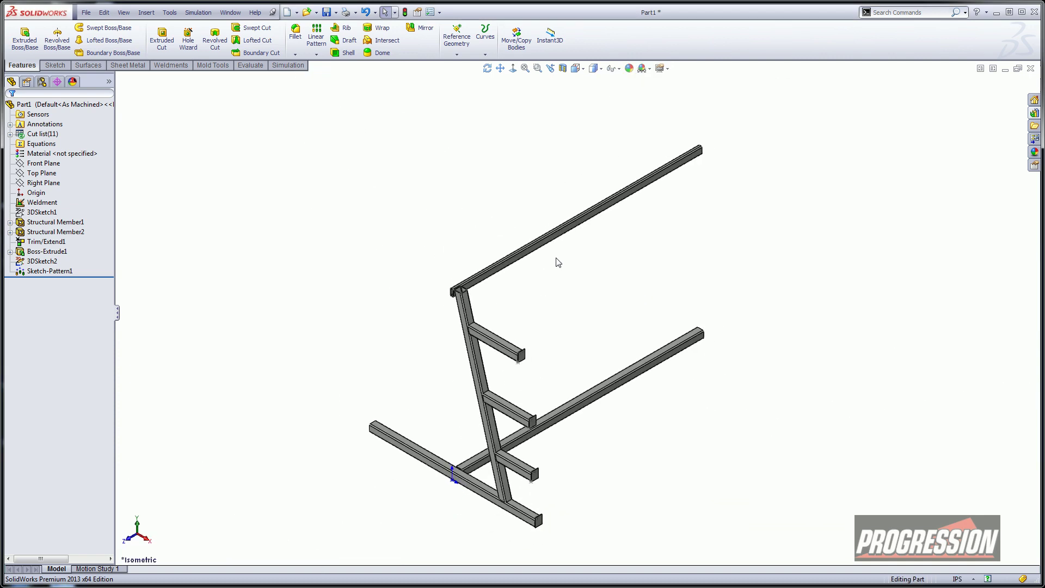
mouse_move(495, 239)
middle_down()
mouse_move(462, 187)
mouse_move(484, 233)
middle_up()
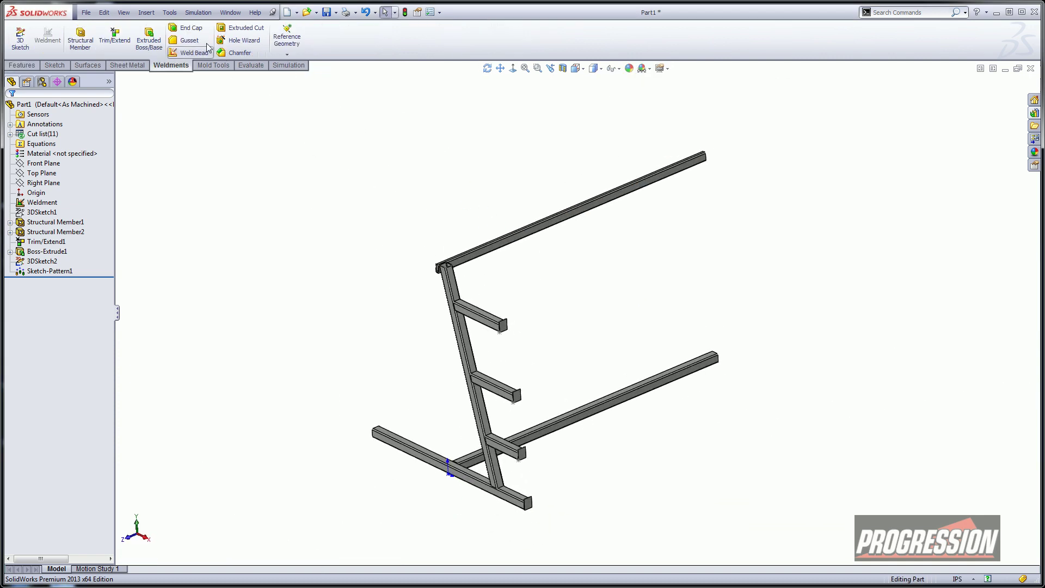
Set up a 0.250 in end cap on the slanted leg's open top, trying the outward thickness direction before returning to inward
click(188, 27)
scroll(492, 282, down, 10)
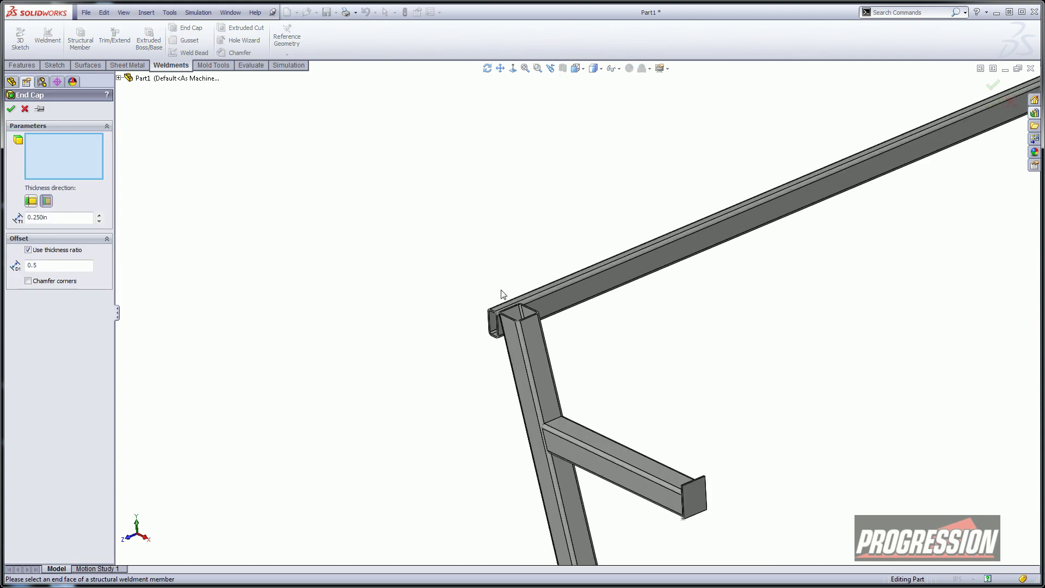
click(535, 327)
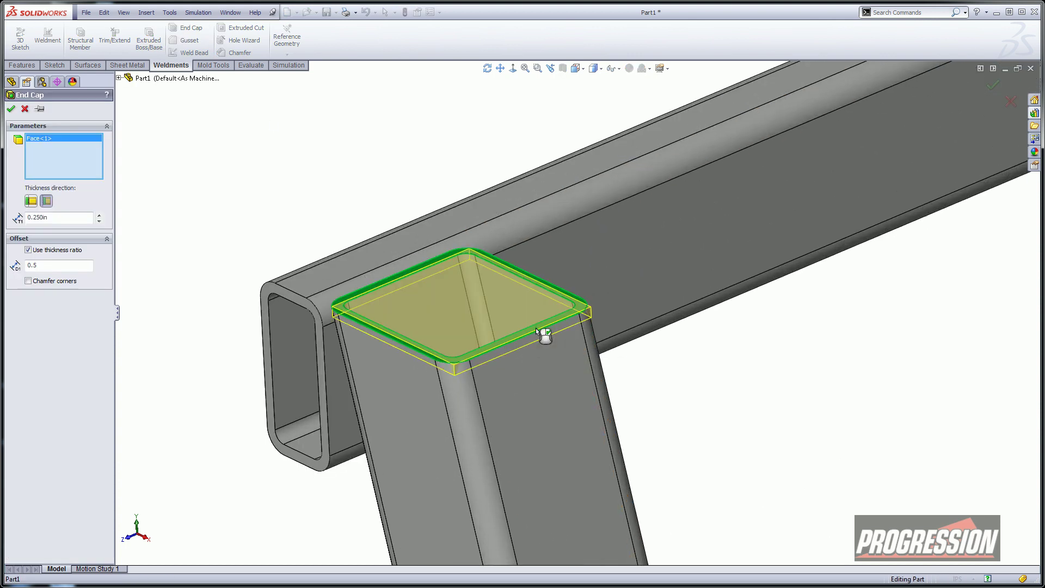
click(31, 202)
middle_drag(228, 203, 186, 186)
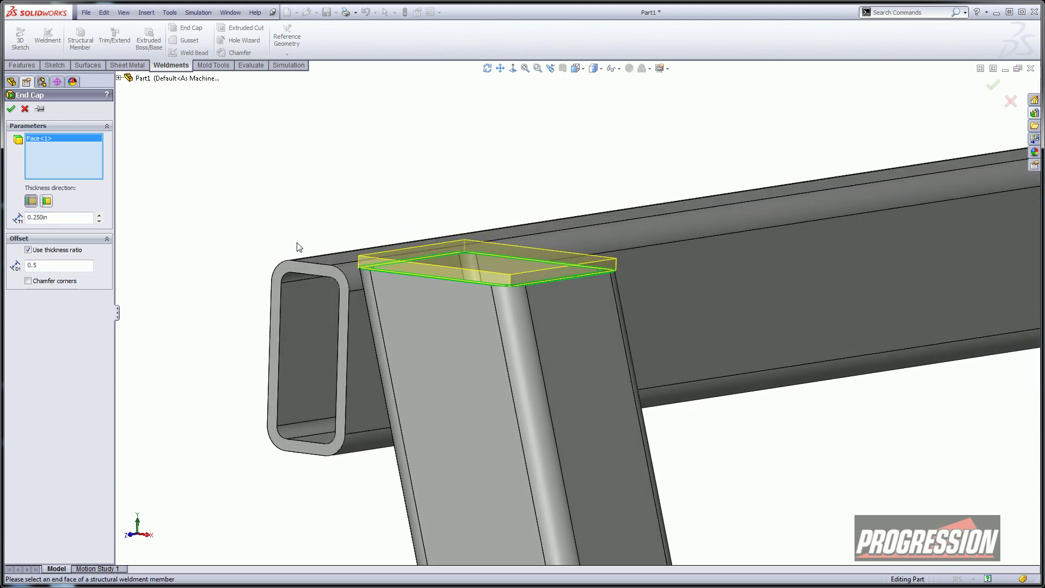
click(48, 202)
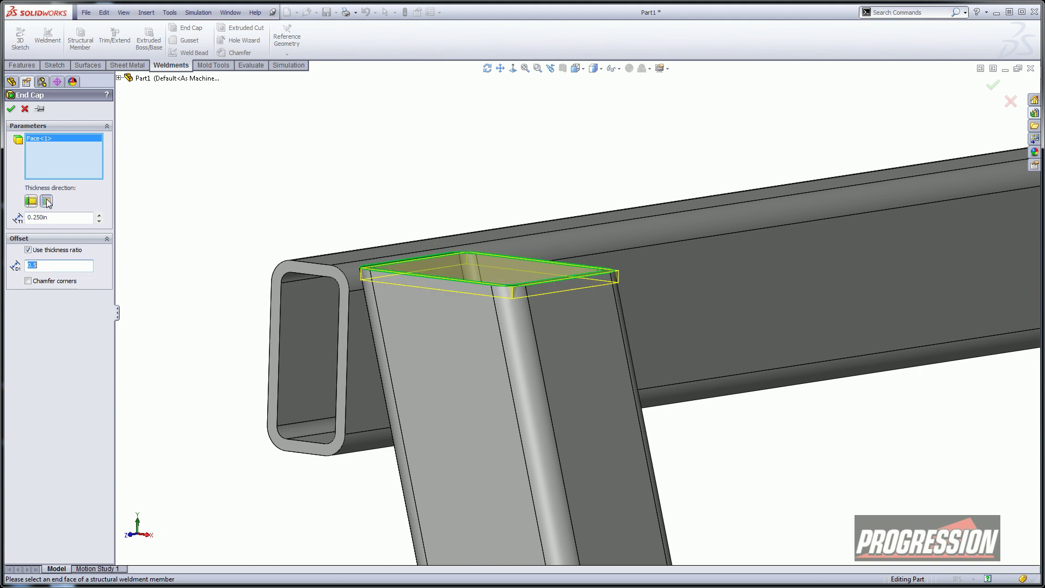
mouse_move(357, 184)
middle_down()
mouse_move(380, 161)
mouse_move(357, 182)
middle_up()
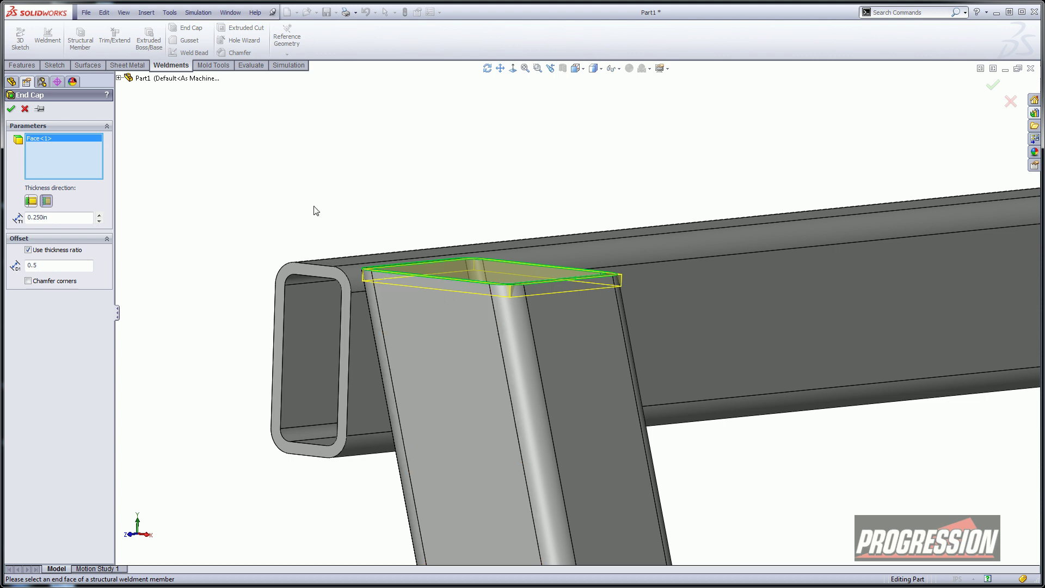
Include both open ends of the long upper tube in the End Cap selection and create the caps
click(322, 272)
key(z)
key(z)
middle_drag(443, 280, 518, 287)
scroll(739, 296, down, 5)
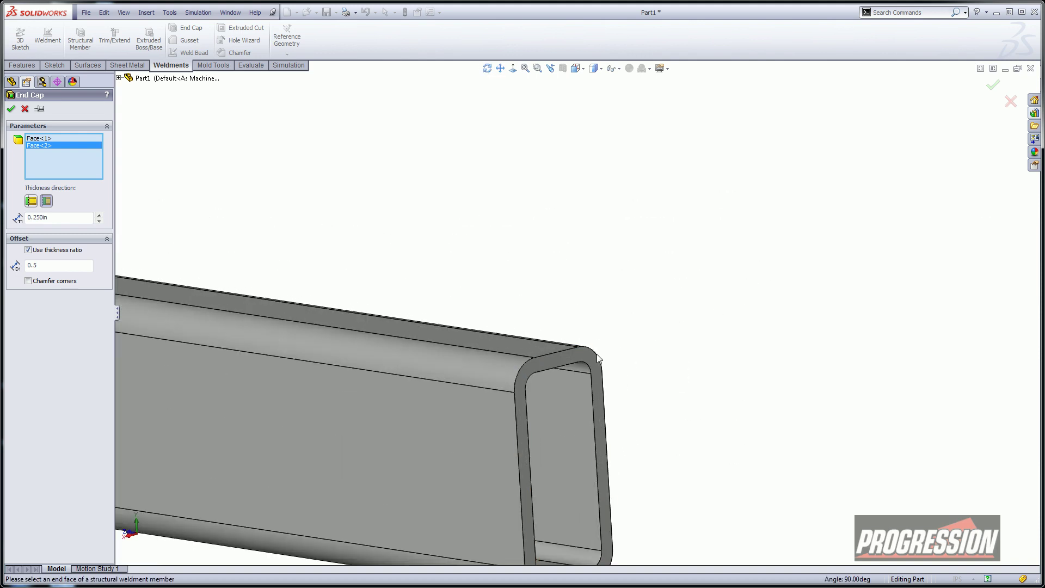
click(585, 357)
scroll(623, 308, up, 4)
middle_drag(544, 256, 599, 244)
middle_drag(268, 223, 305, 230)
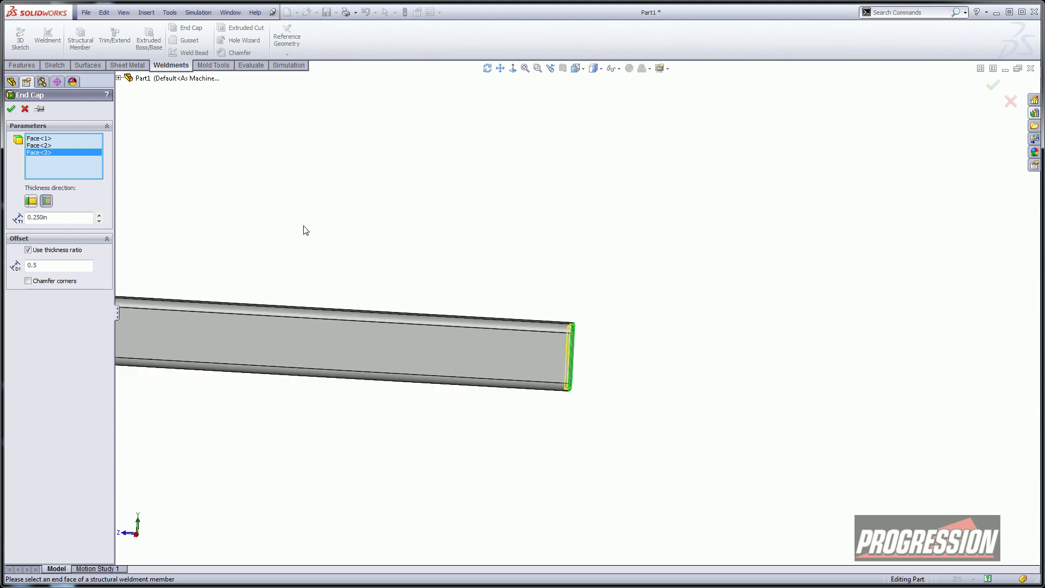
click(12, 111)
Hide 3DSketch2, the sketch holding the arm pattern points
scroll(436, 234, up, 6)
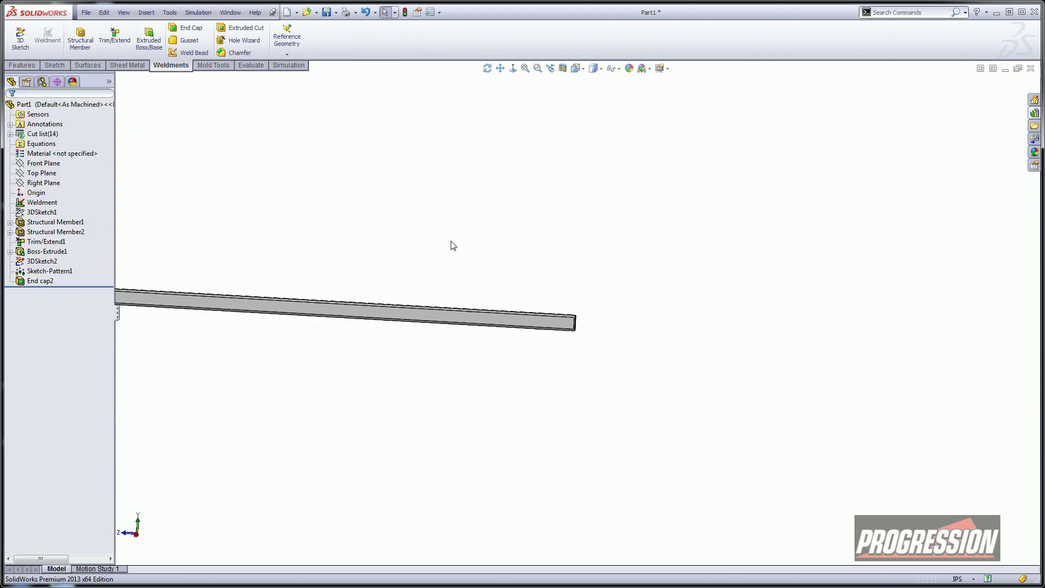
middle_drag(383, 247, 434, 288)
scroll(393, 369, down, 5)
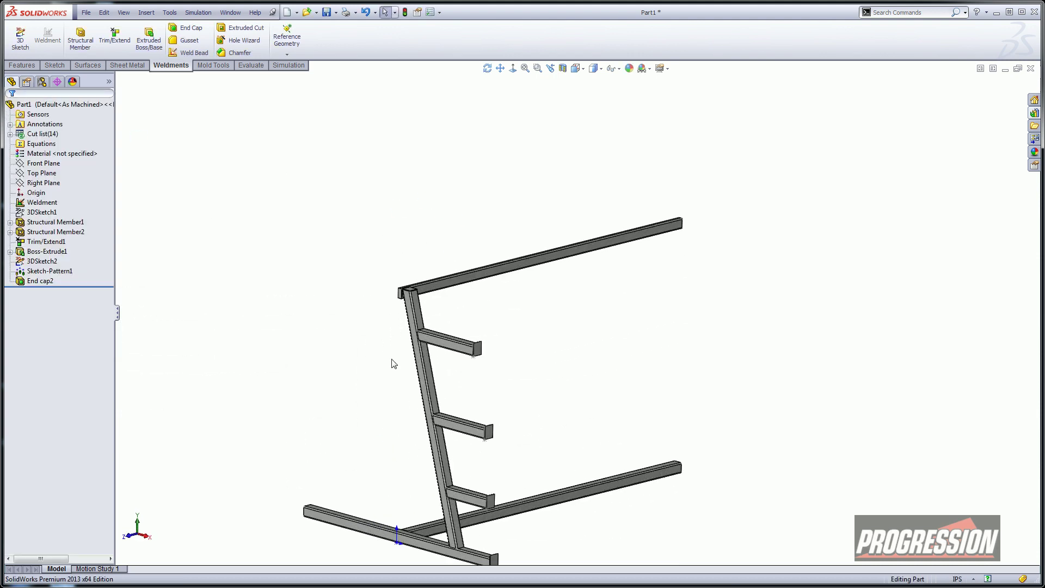
click(41, 262)
right_click(40, 262)
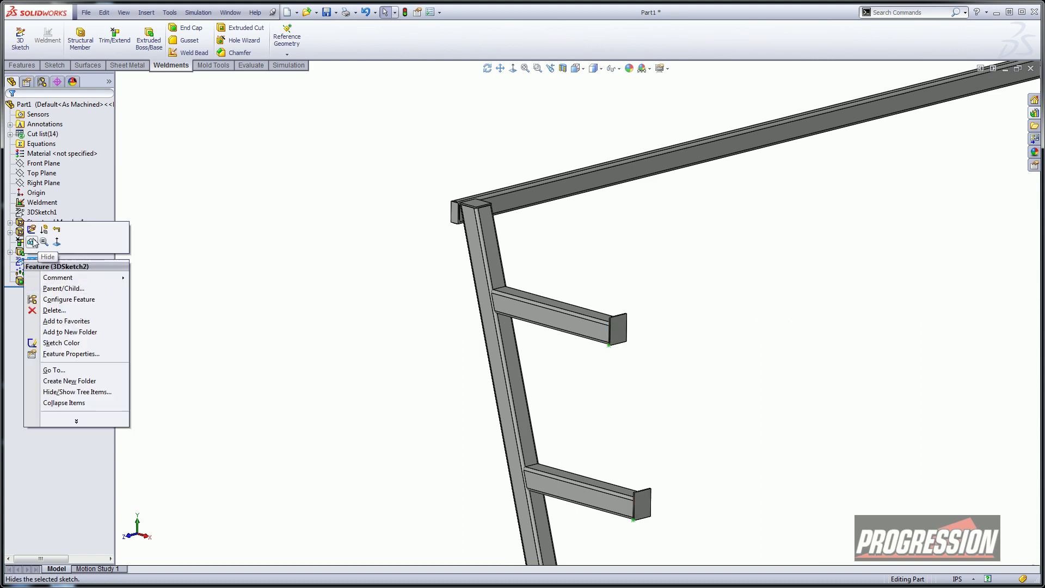
click(31, 242)
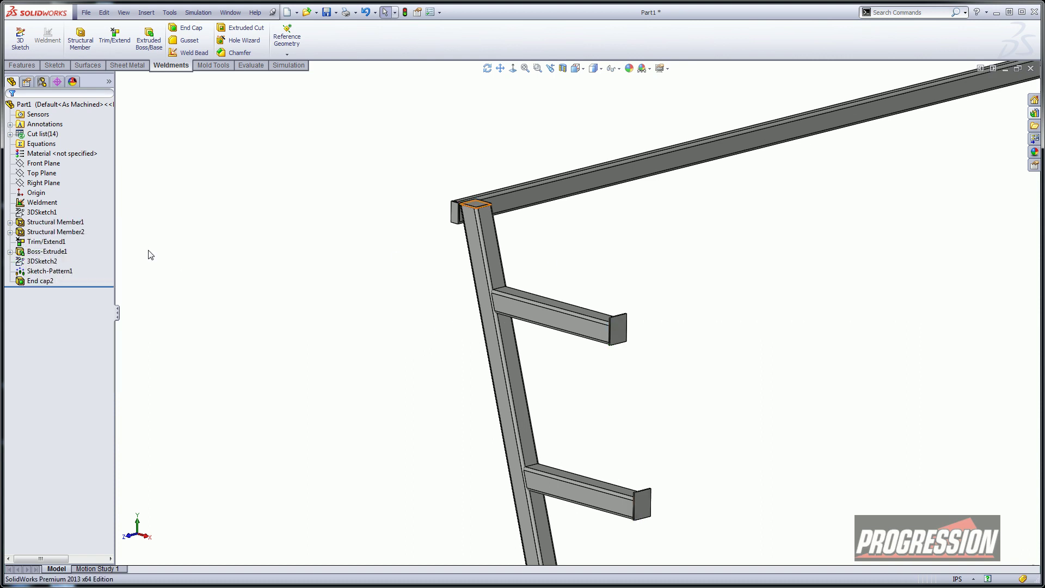
Set up a Mirror about the Right Plane that mirrors bodies instead of features
click(20, 65)
click(411, 30)
click(118, 78)
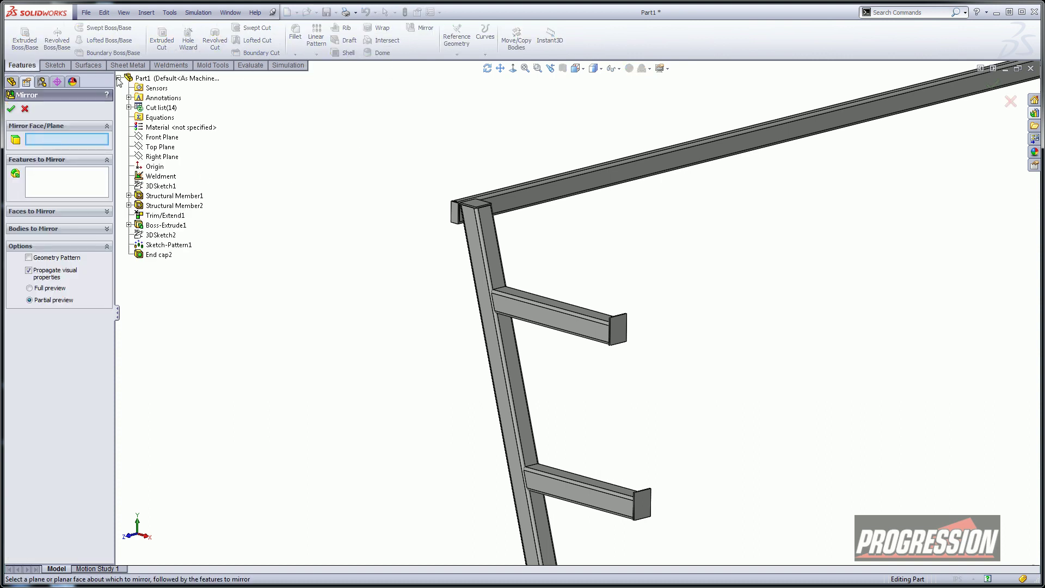
scroll(384, 225, up, 5)
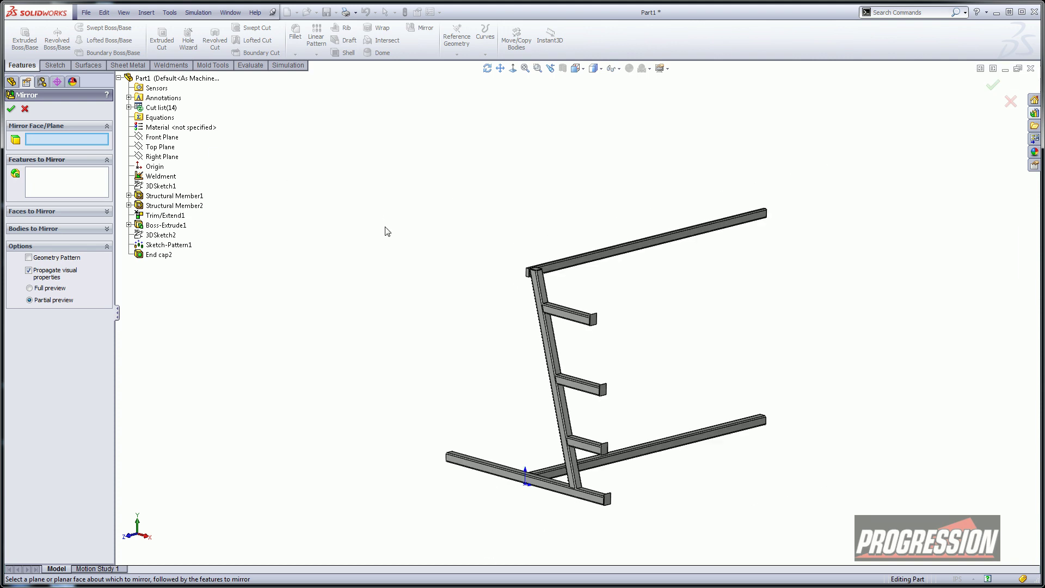
click(158, 156)
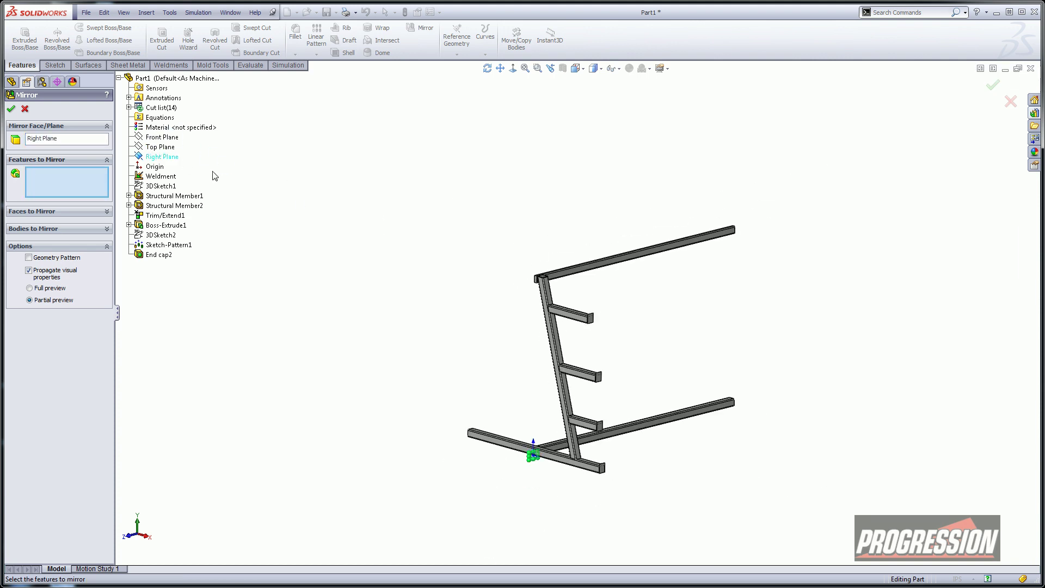
click(48, 228)
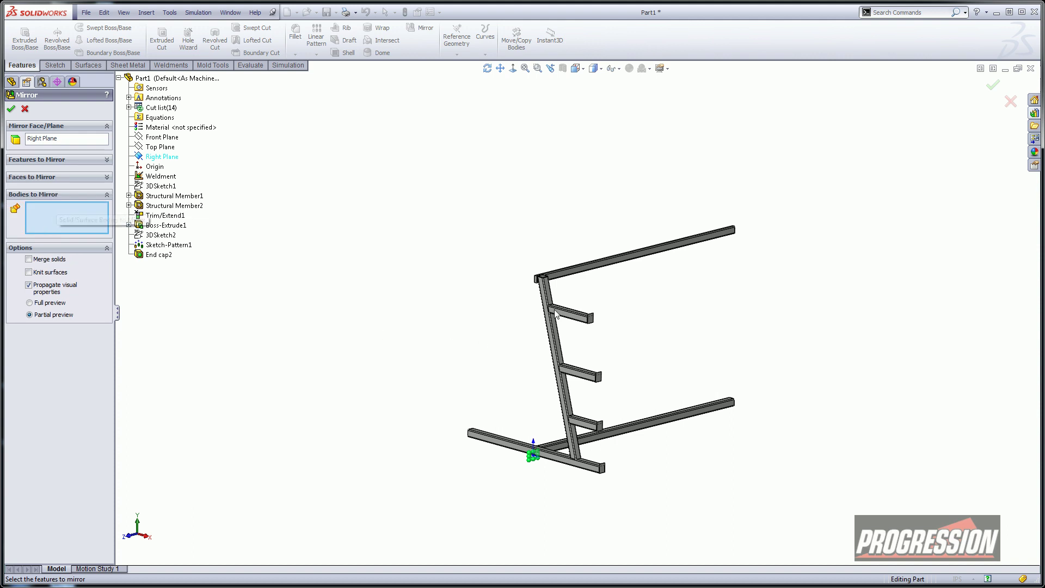
Select the leg's top cap, the slanted leg, and the upper and middle arms with their end plates as bodies to mirror
scroll(583, 301, down, 4)
scroll(505, 260, down, 3)
click(505, 246)
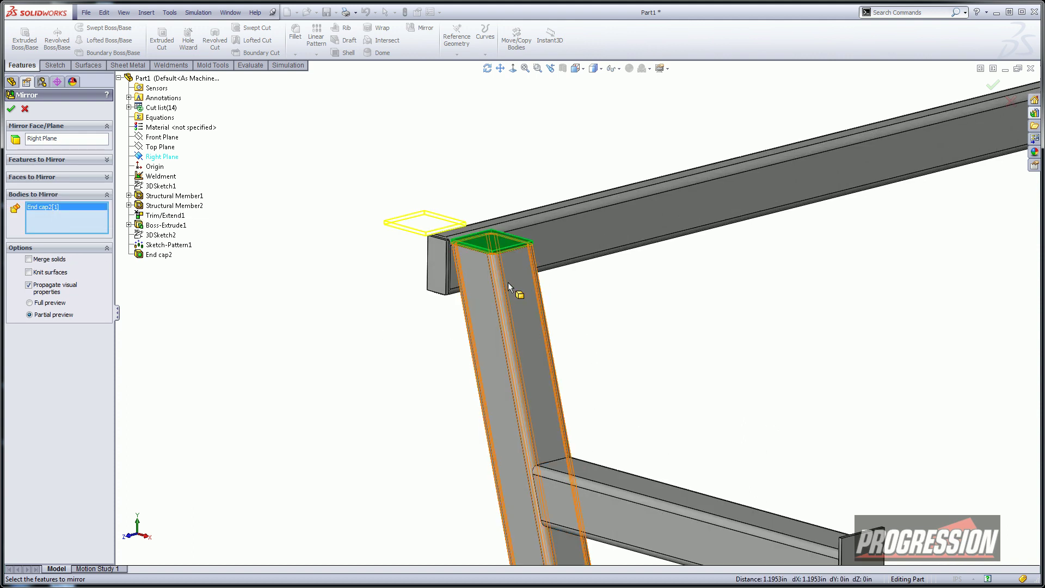
click(508, 282)
scroll(681, 299, up, 1)
ctrl+middle_drag(681, 298, 583, 268)
click(583, 268)
click(622, 285)
click(615, 476)
click(659, 493)
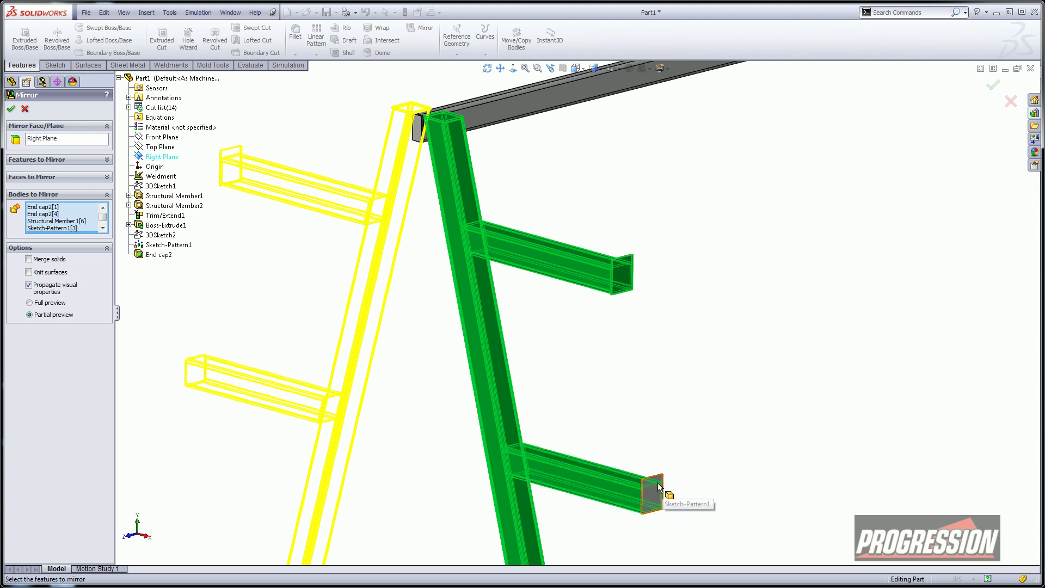
Add the lowest arm with its end plate and the base tube's end plate to the selection, and apply the mirror
scroll(693, 419, up, 3)
ctrl+middle_drag(693, 419, 614, 332)
scroll(599, 348, down, 3)
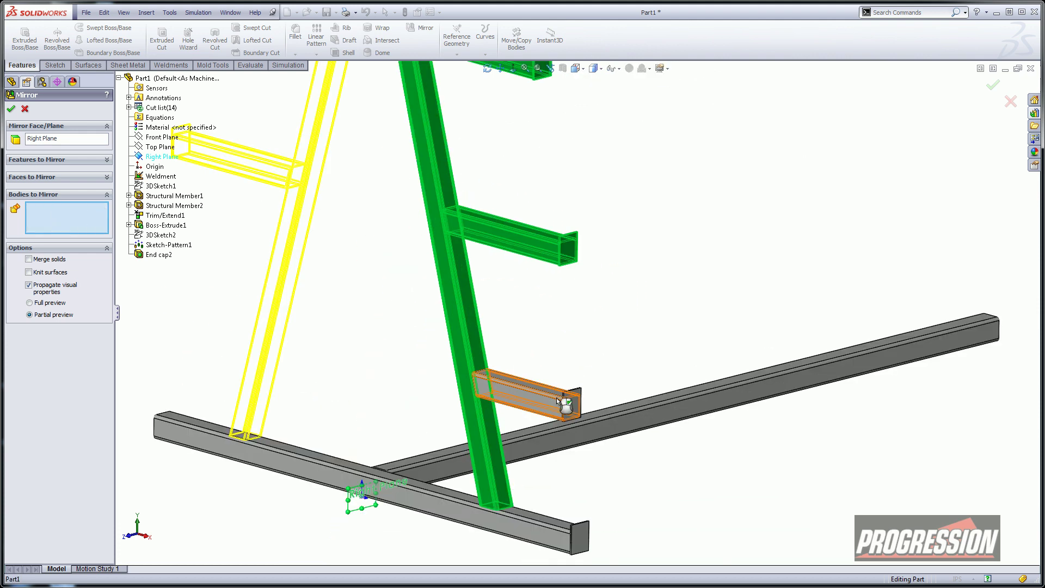
click(555, 397)
click(591, 525)
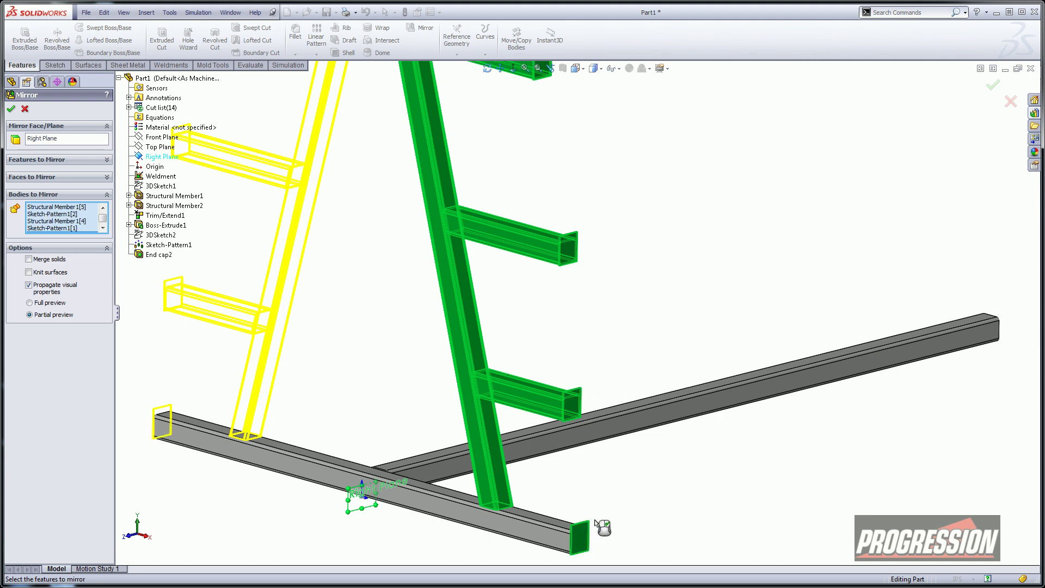
click(10, 111)
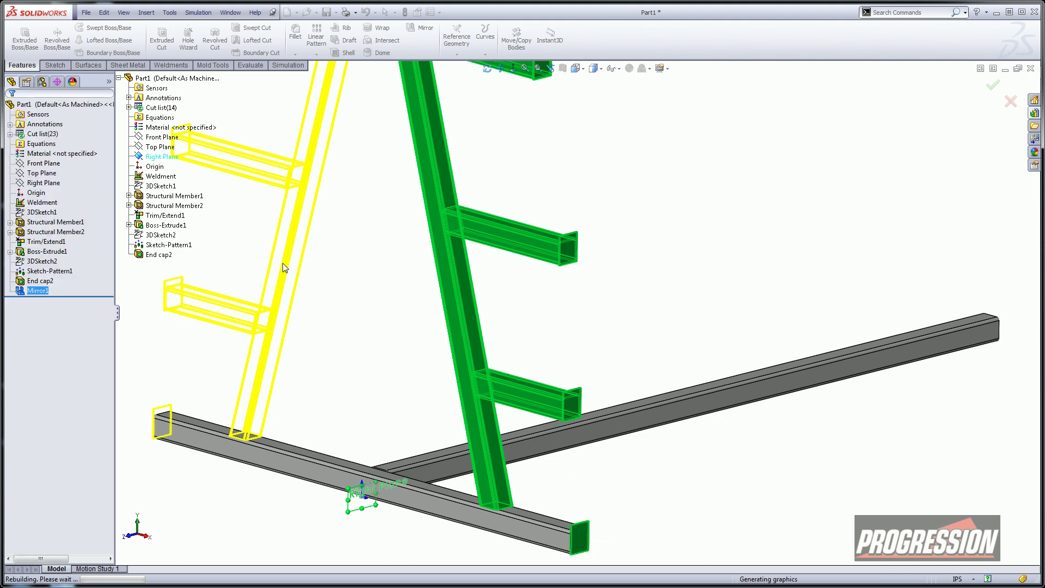
scroll(462, 233, up, 5)
key(Escape)
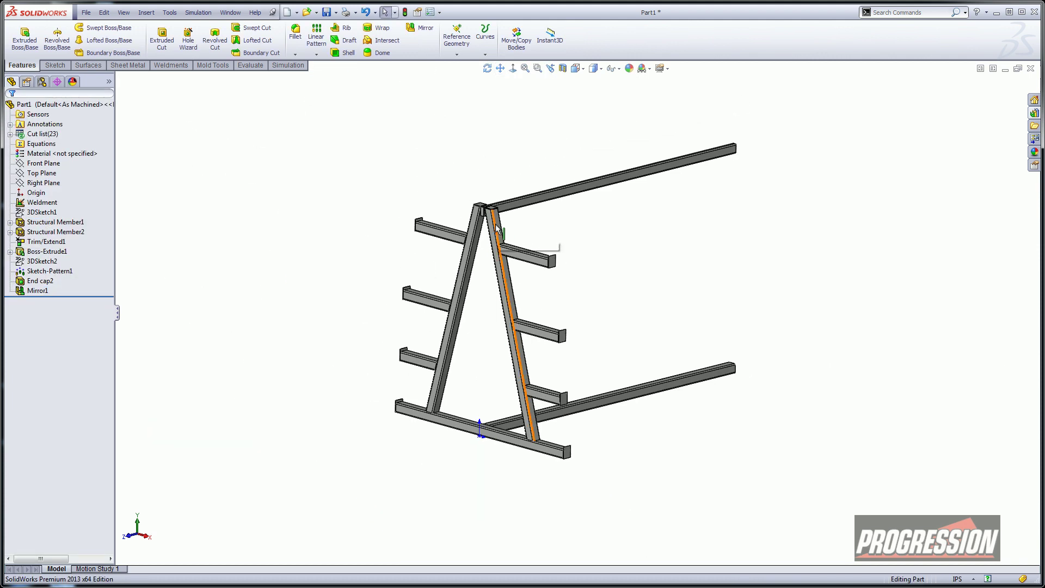
Examine the mirrored A-frame and its position along the two long horizontal tubes
scroll(462, 232, down, 3)
scroll(539, 290, up, 4)
middle_drag(539, 291, 517, 278)
scroll(561, 294, down, 3)
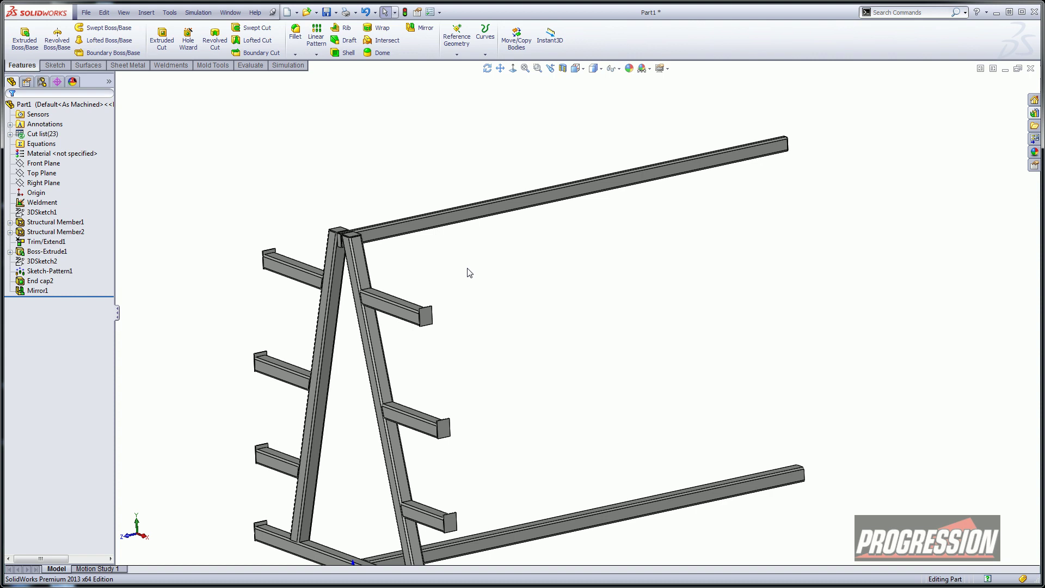
scroll(497, 251, up, 2)
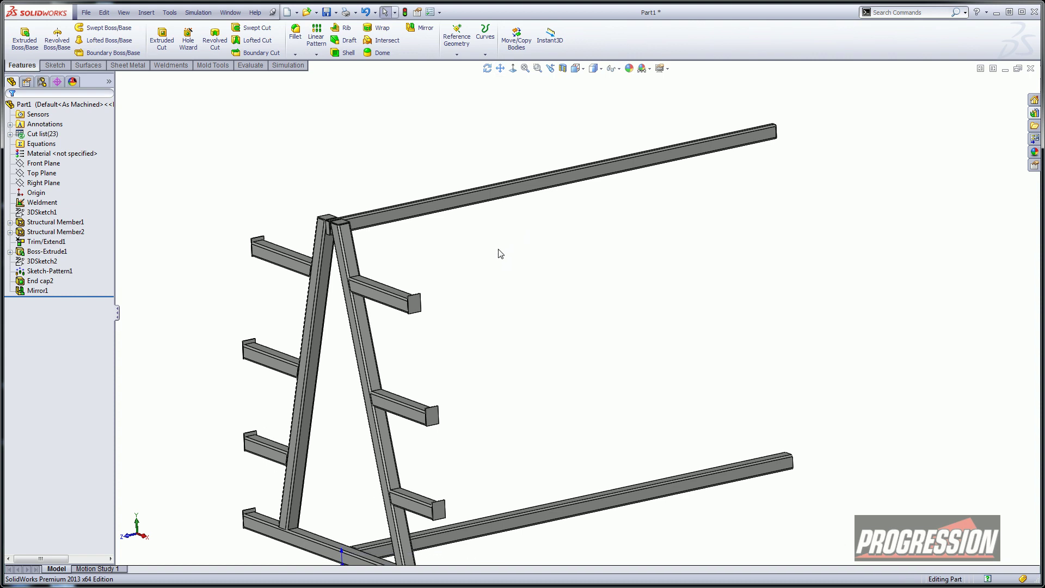
scroll(500, 255, down, 1)
ctrl+middle_drag(527, 268, 511, 266)
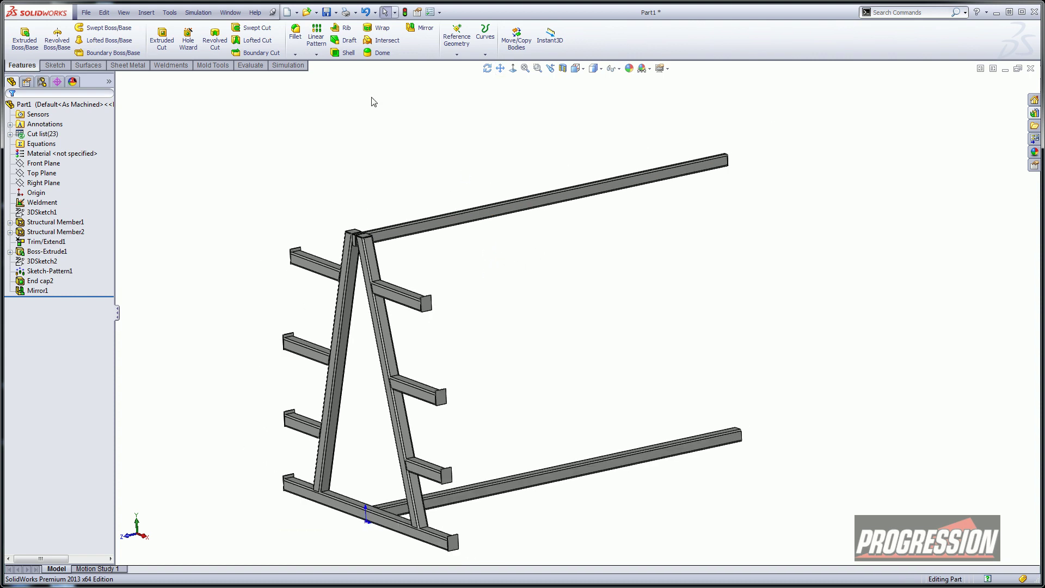
Set up a Linear Pattern of bodies along the long lower tube's edge with 30 in spacing and 2 instances
click(317, 41)
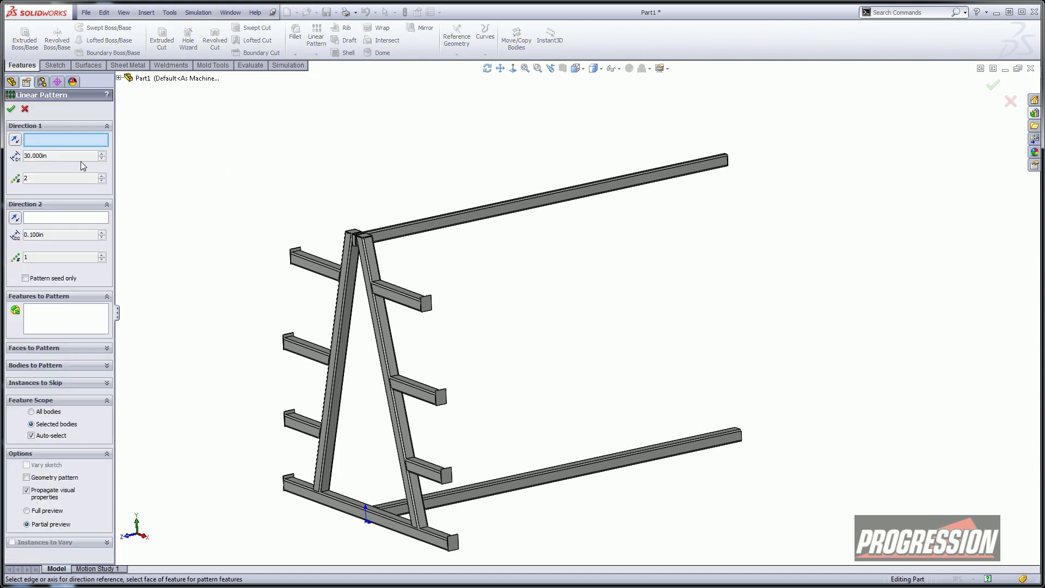
click(466, 501)
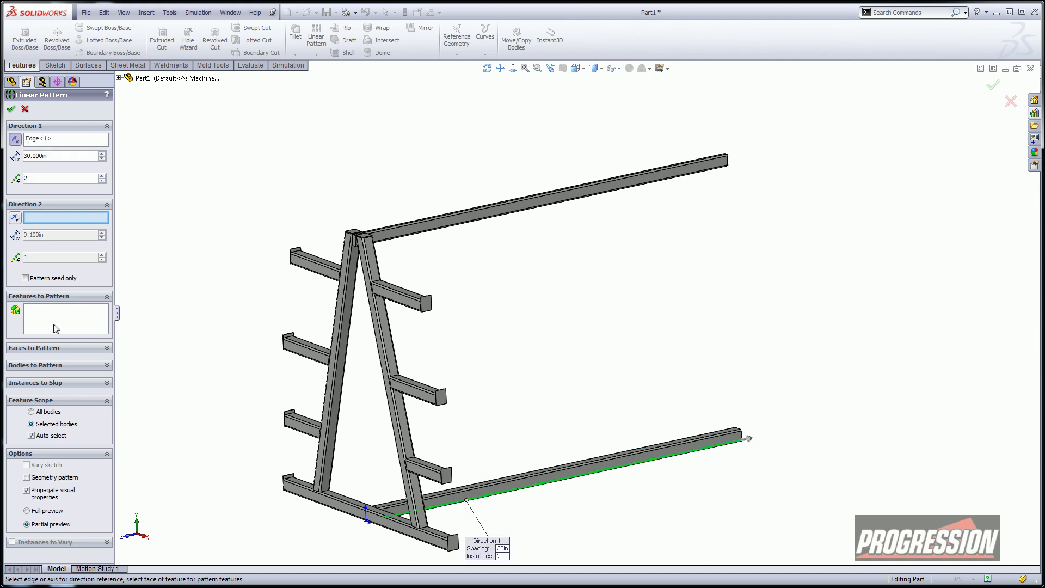
click(55, 366)
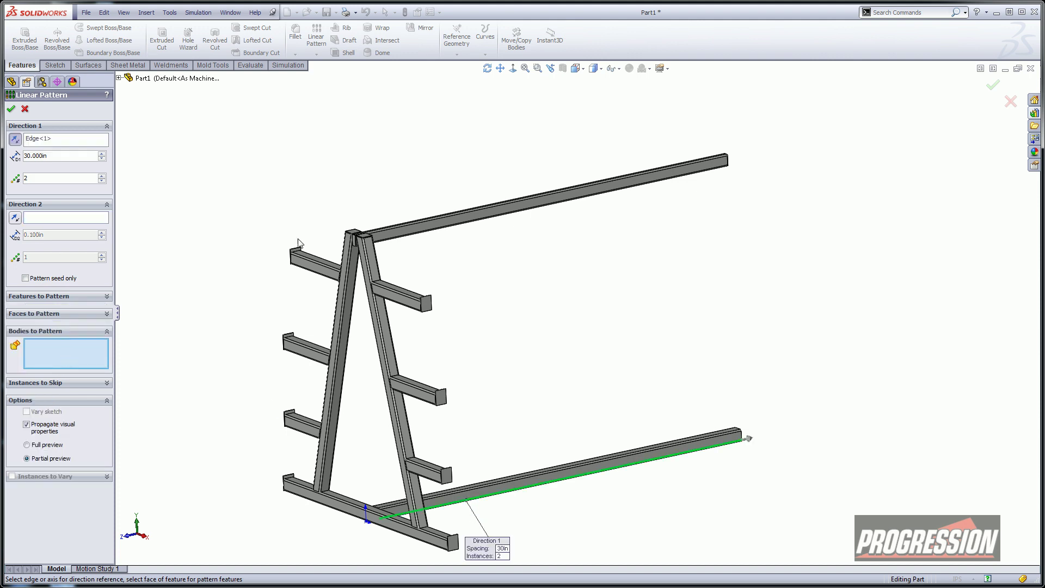
Select both slanted legs and the two upper arms with their end plates as bodies to pattern
click(427, 299)
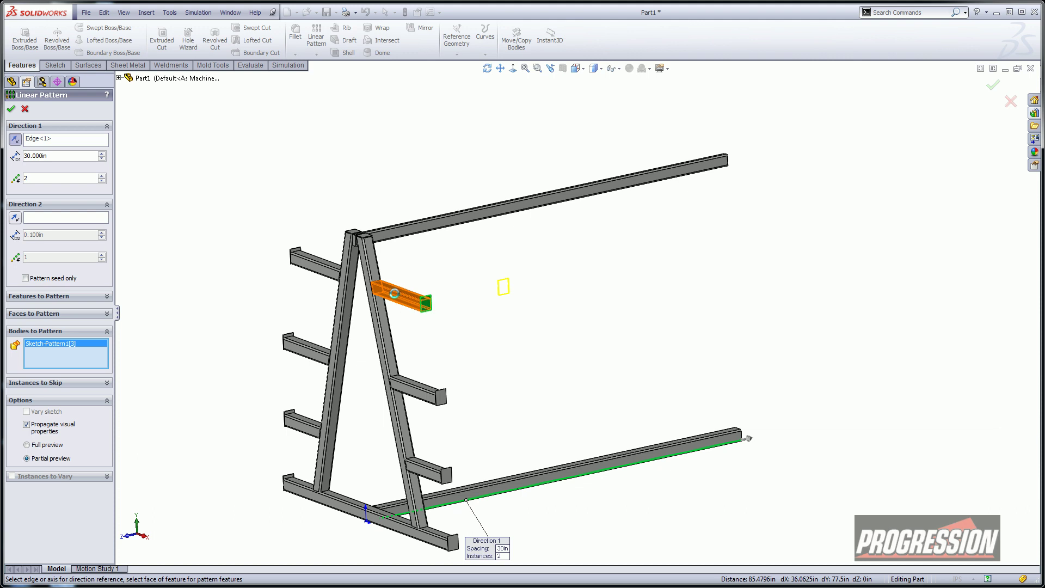
click(372, 274)
click(372, 274)
click(346, 262)
click(307, 261)
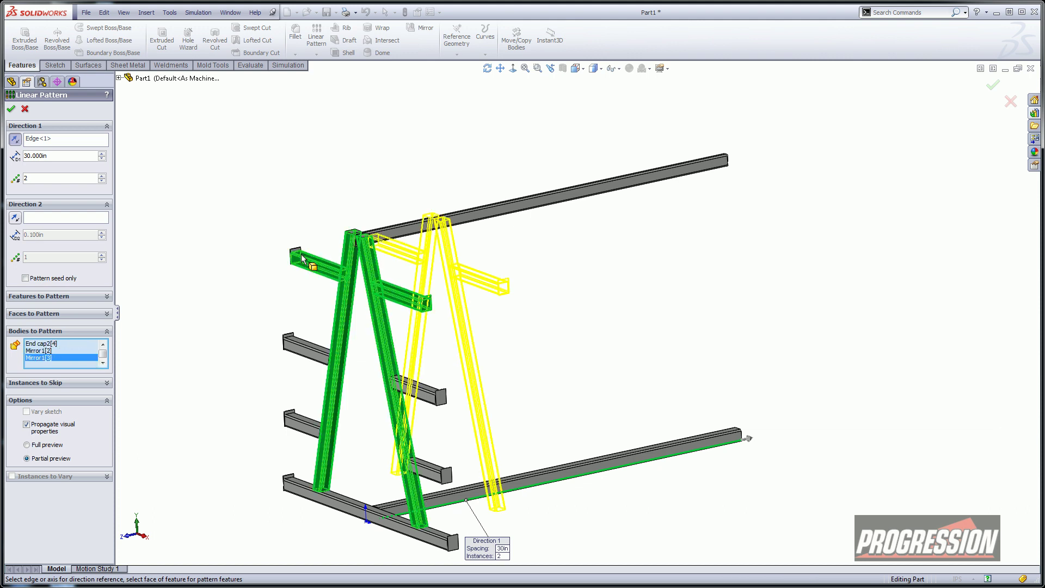
click(297, 255)
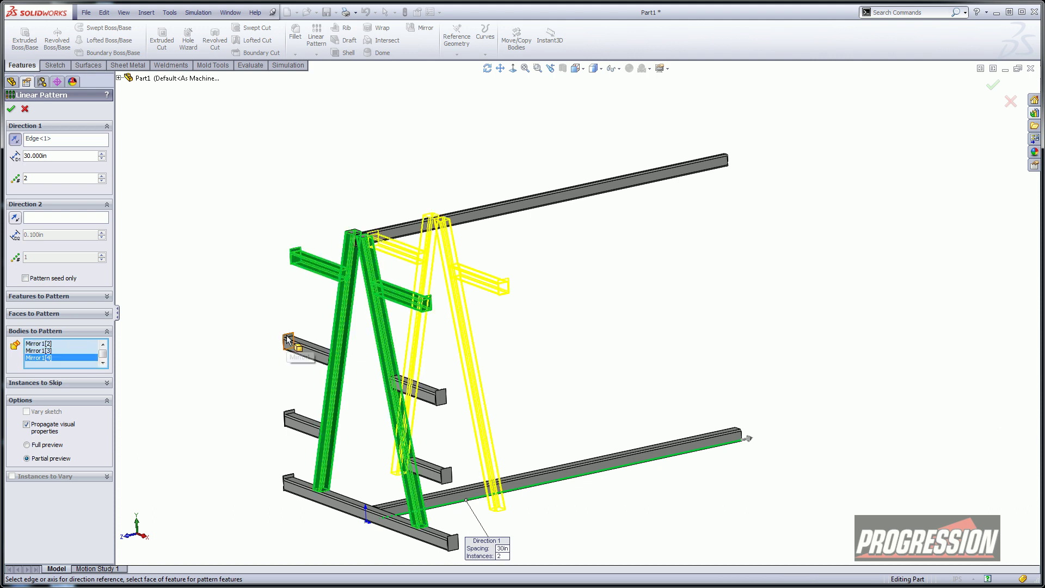
Add the middle and lower arms with their end plates, plus the base cross tube and its end plates, to the patterned bodies
click(289, 342)
click(435, 392)
click(438, 393)
click(436, 468)
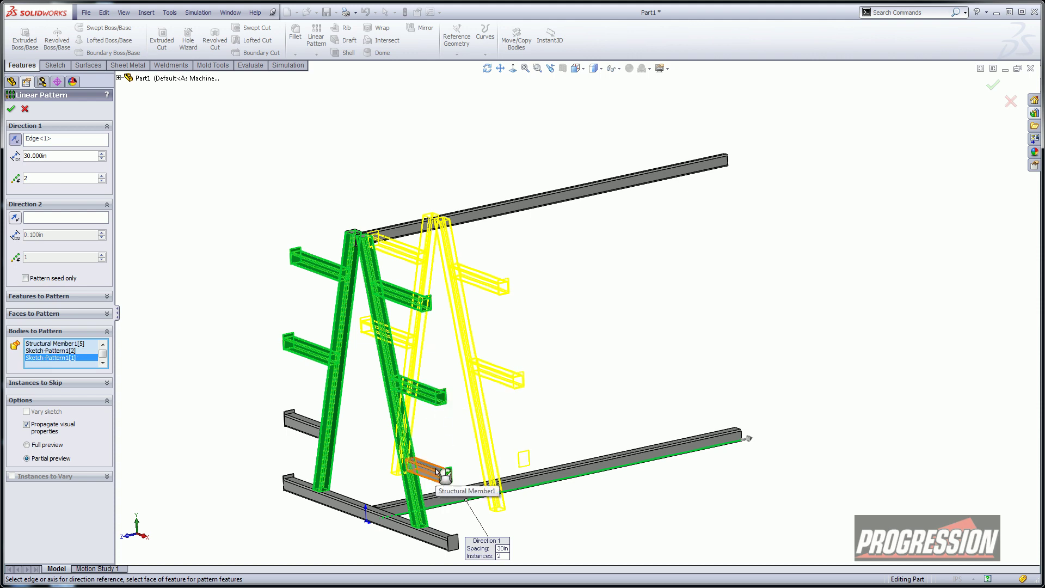
click(308, 427)
click(289, 416)
click(305, 488)
click(454, 540)
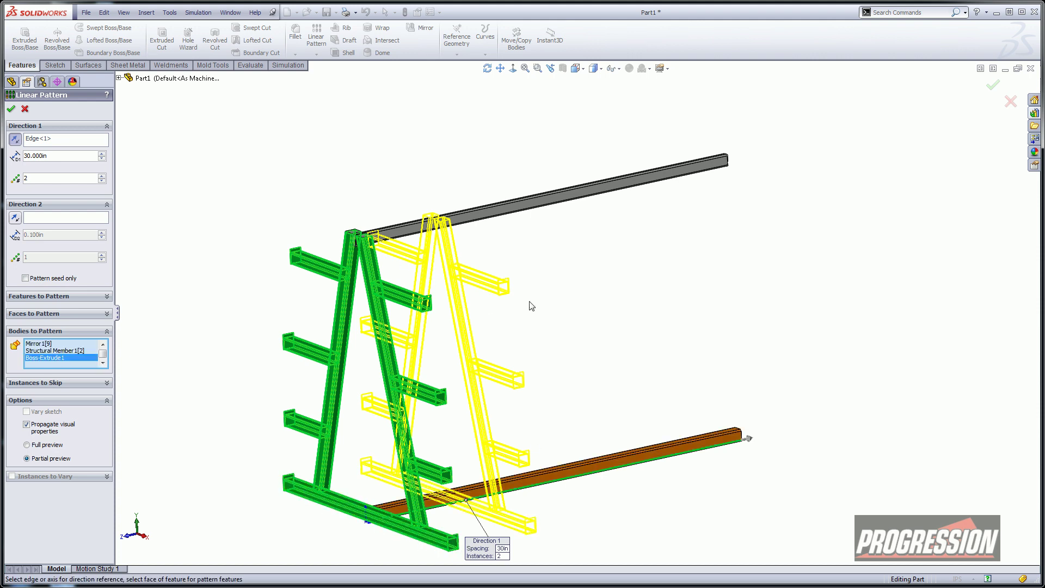
Add the end caps on top of both slanted legs to the patterned bodies
scroll(393, 263, down, 5)
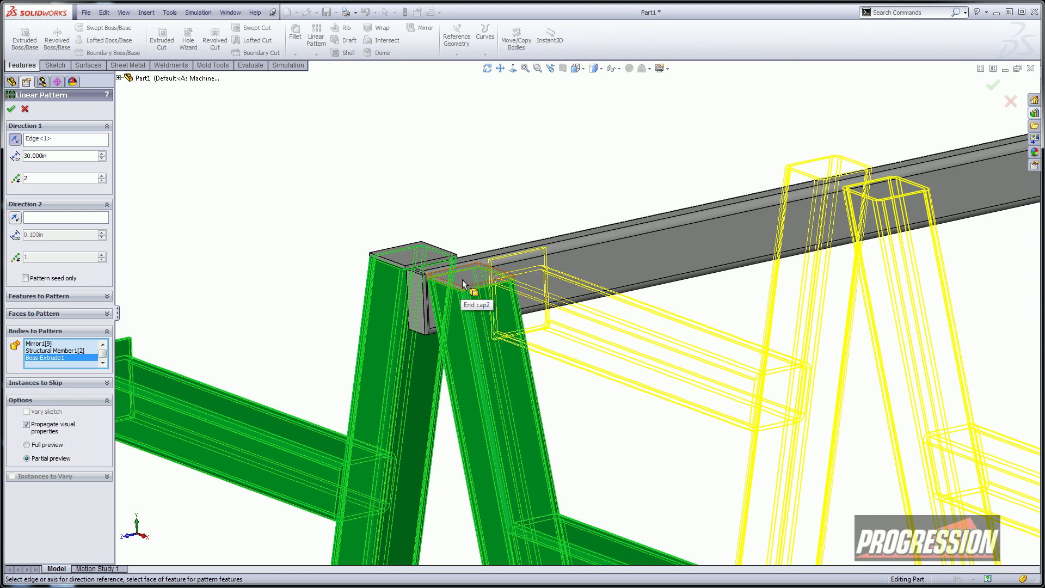
click(392, 266)
click(392, 260)
scroll(388, 252, up, 8)
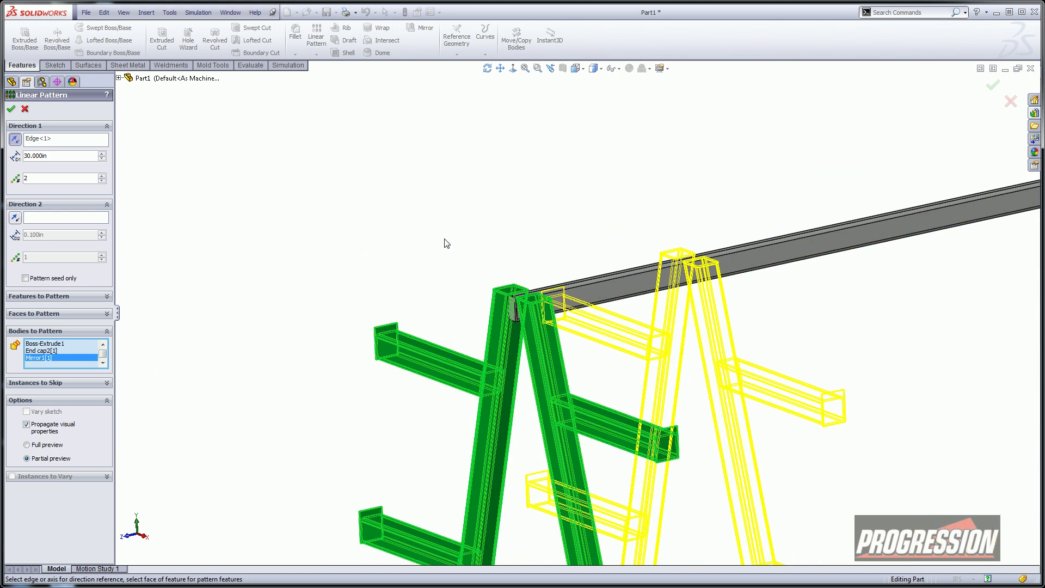
ctrl+middle_drag(534, 252, 385, 164)
scroll(418, 203, up, 2)
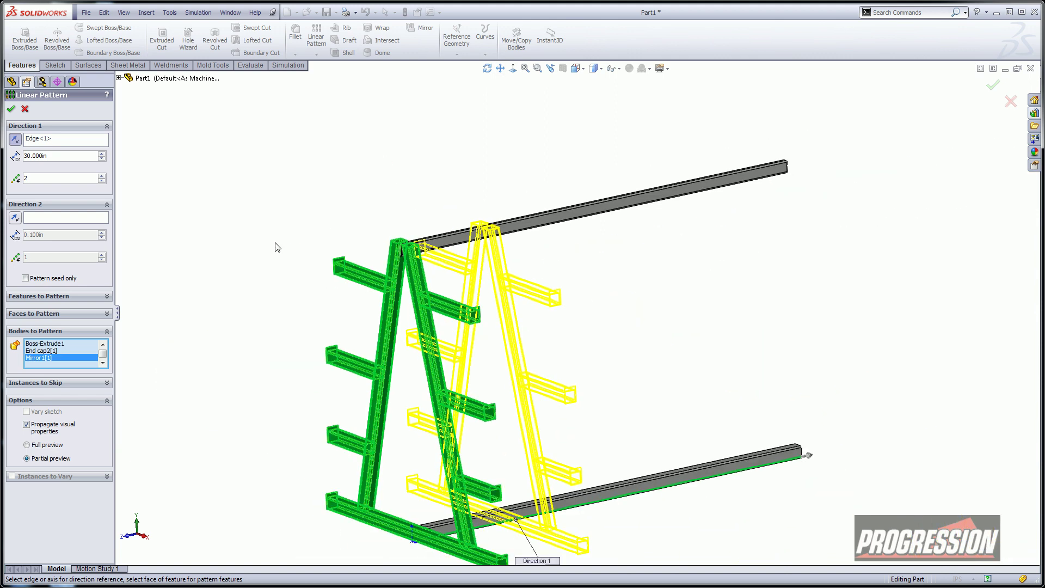
Set the pattern spacing to 36 in with 3 instances and finish the Linear Pattern of the A-frame
text(36)
key(Return)
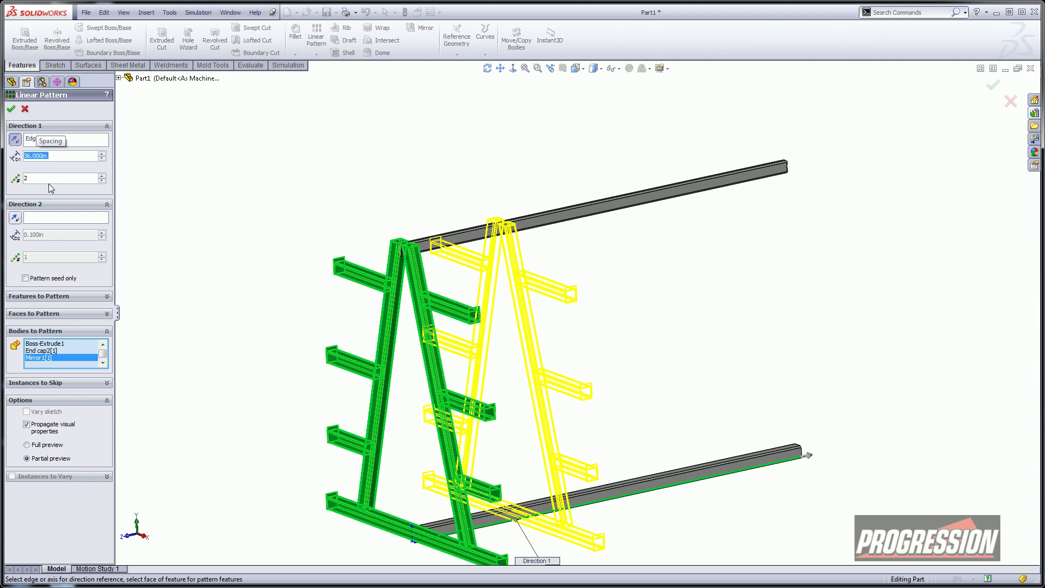
click(102, 177)
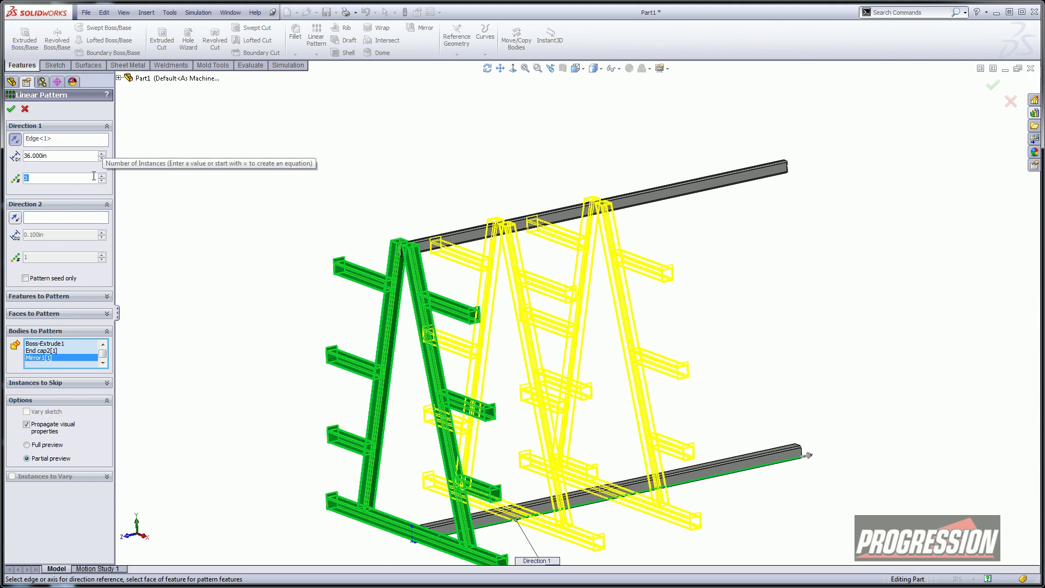
click(11, 109)
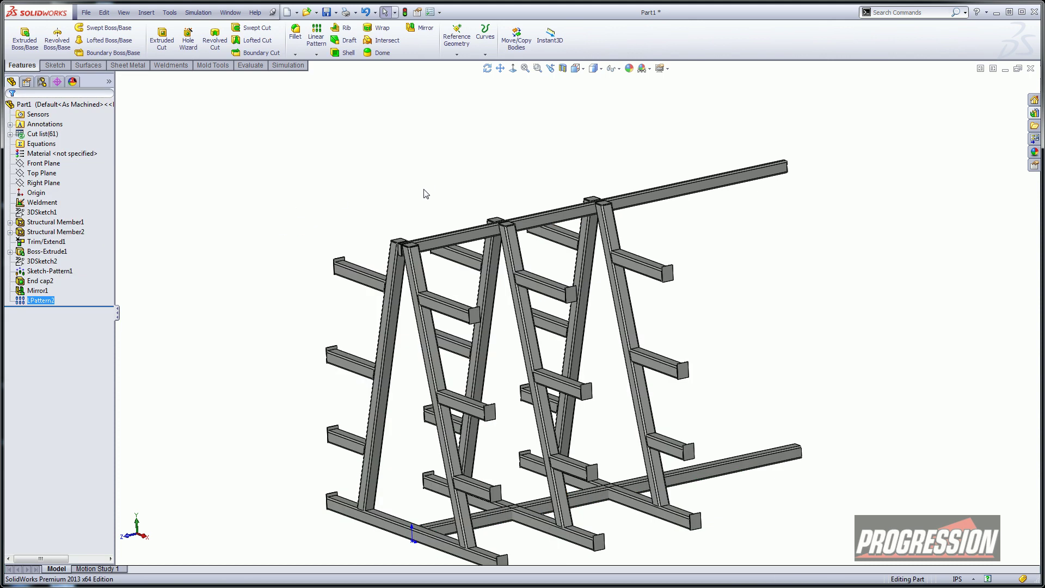
ctrl+middle_drag(483, 190, 452, 200)
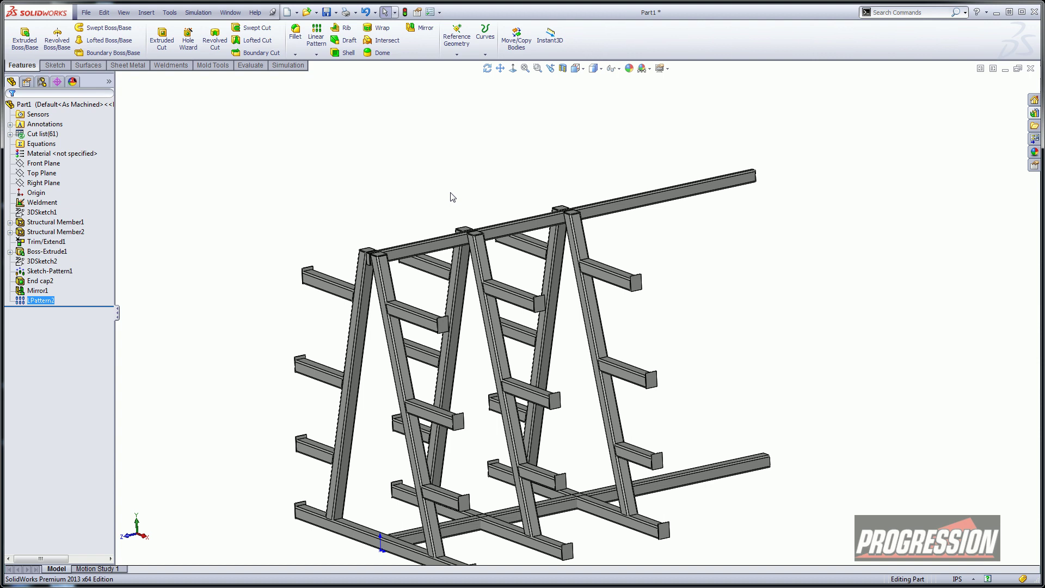
Show the feature dimensions and move the pattern spacing and long lower tube length dimensions clear of the model
right_click(43, 124)
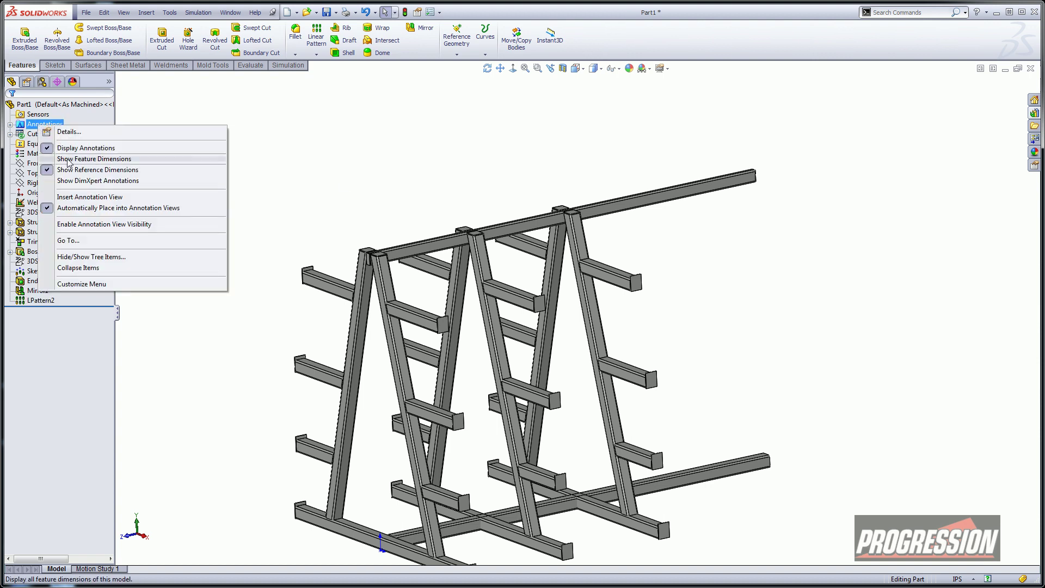
click(70, 160)
ctrl+middle_drag(496, 203, 478, 168)
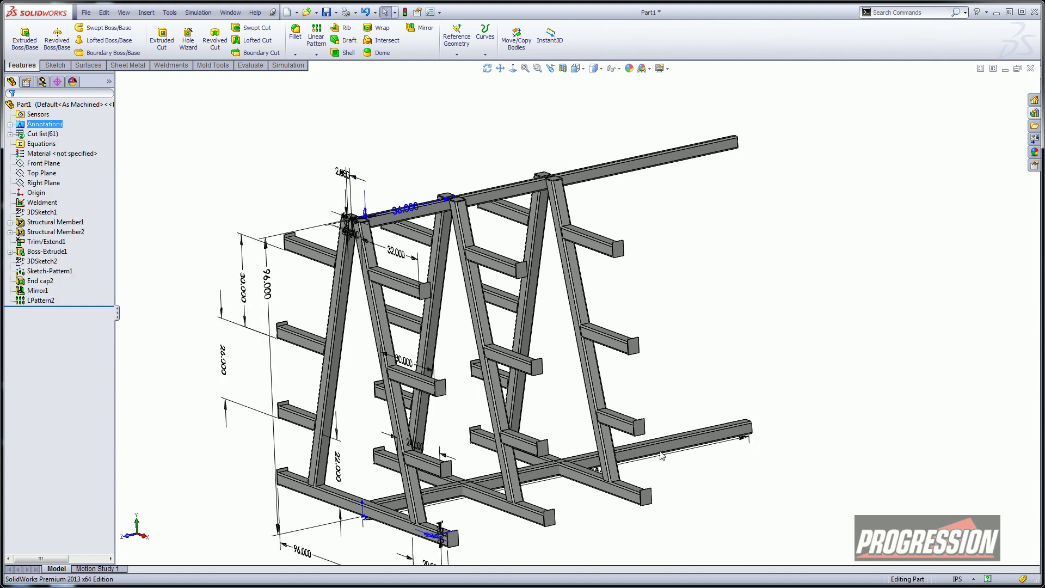
click(603, 497)
drag(603, 496, 591, 519)
click(413, 174)
key(Escape)
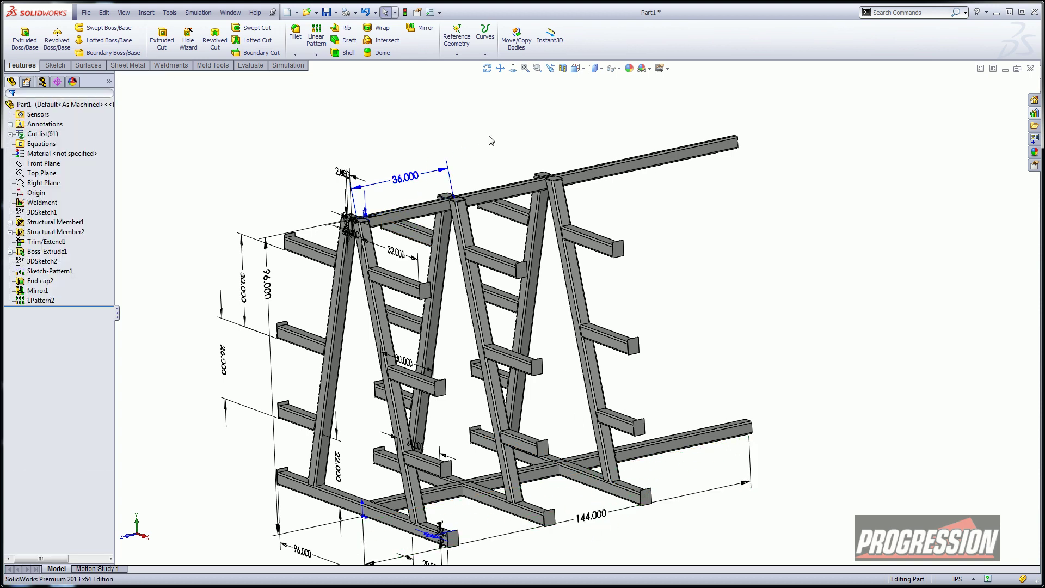
Drive the pattern spacing with the equation =("D2@3DSketch1"/2)-2, referencing the lower tube's length dimension, and rebuild the model
double_click(403, 178)
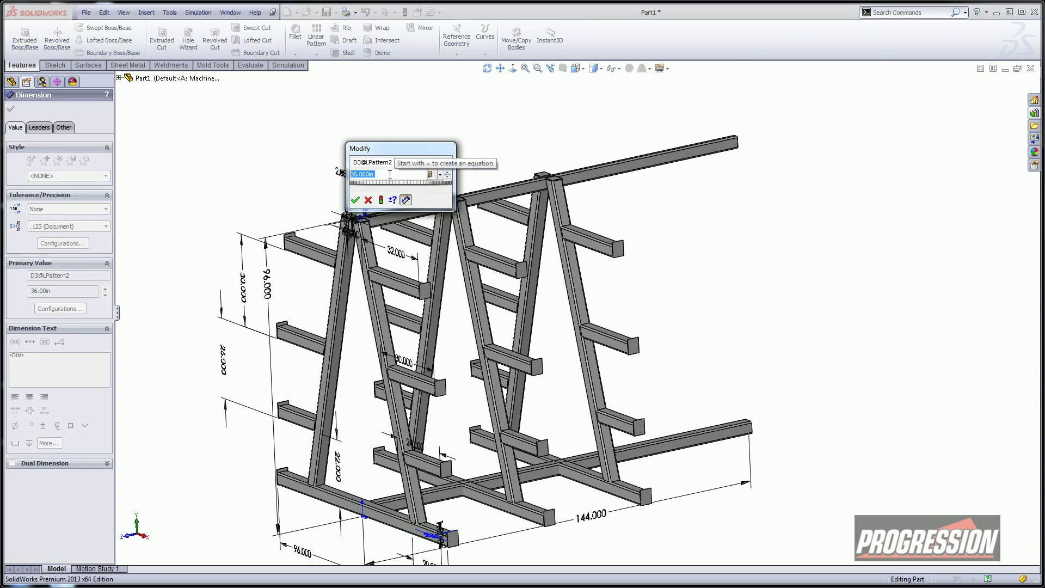
text(=)
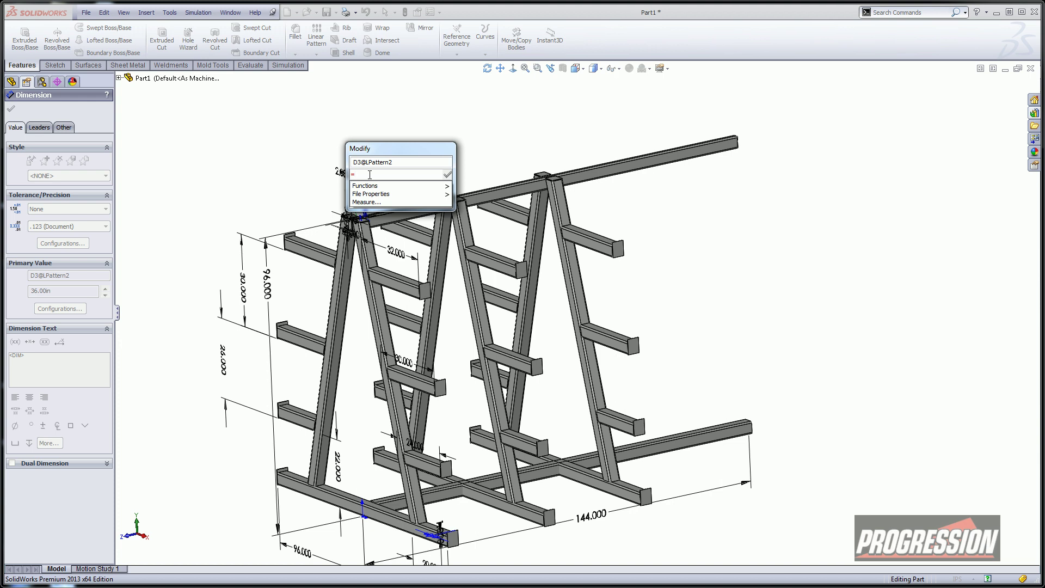
click(595, 520)
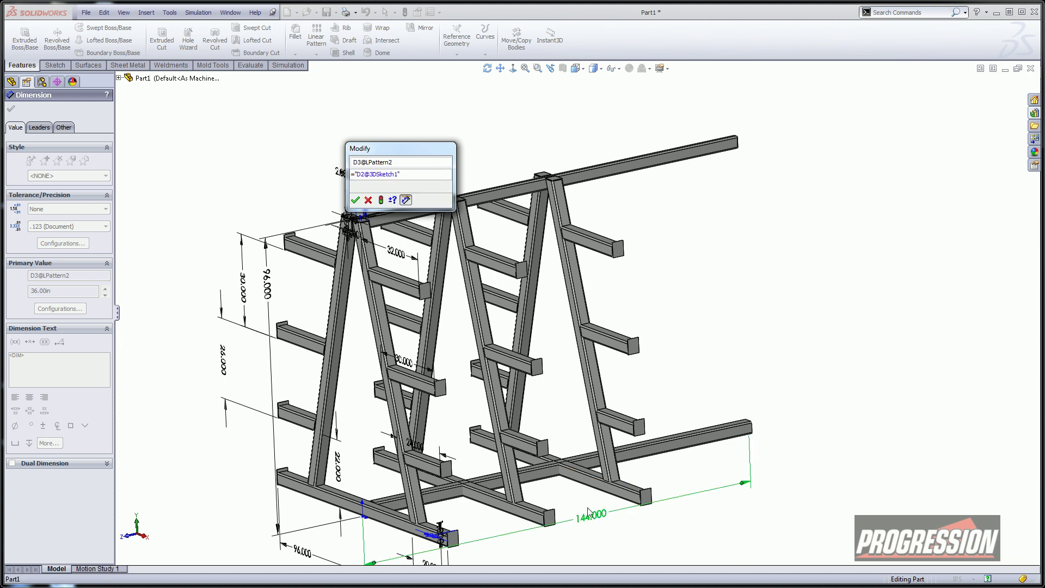
text(/2)
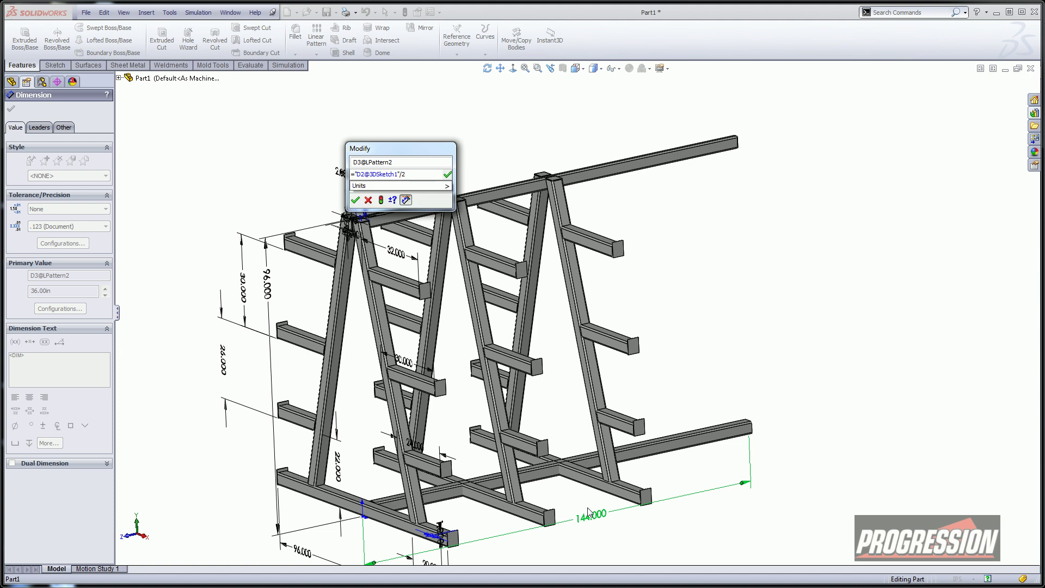
text())
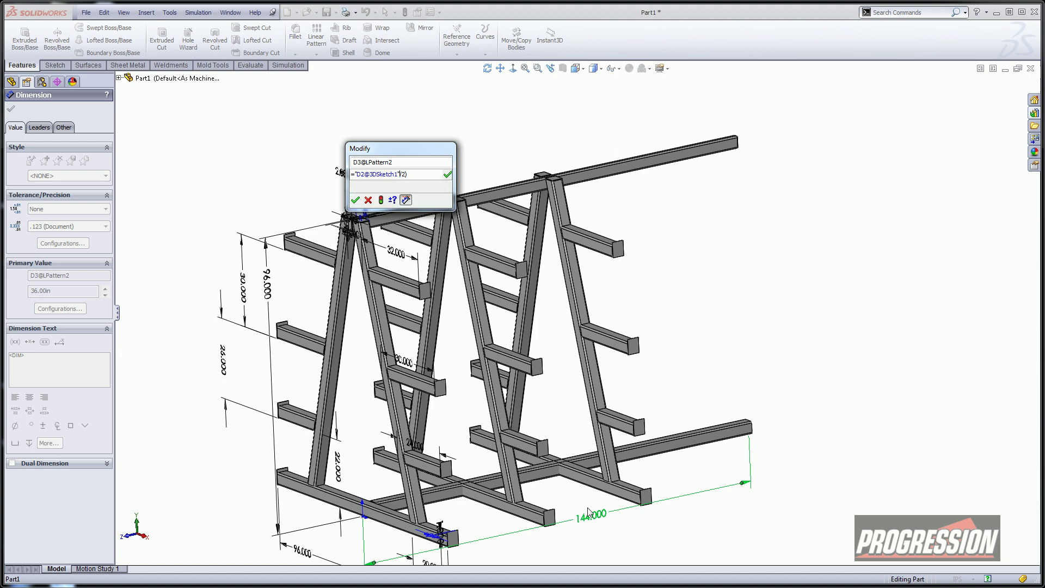
text(()
key(End)
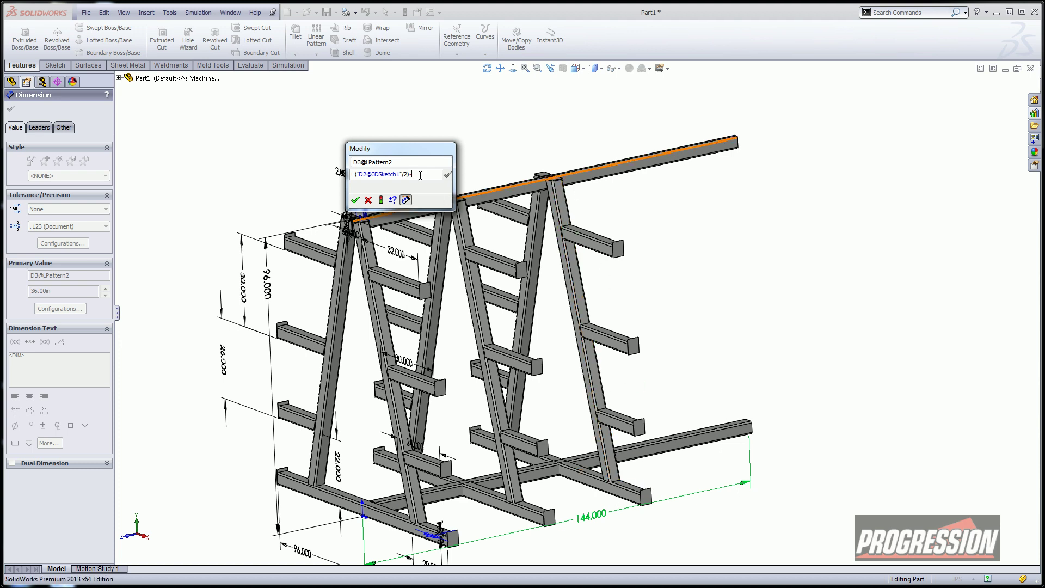
text(-2)
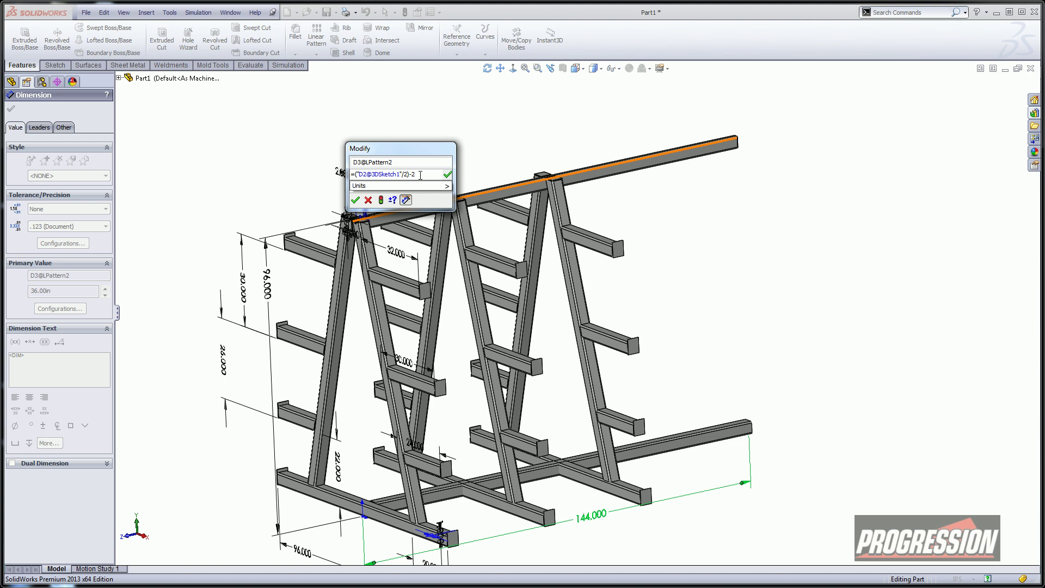
click(448, 175)
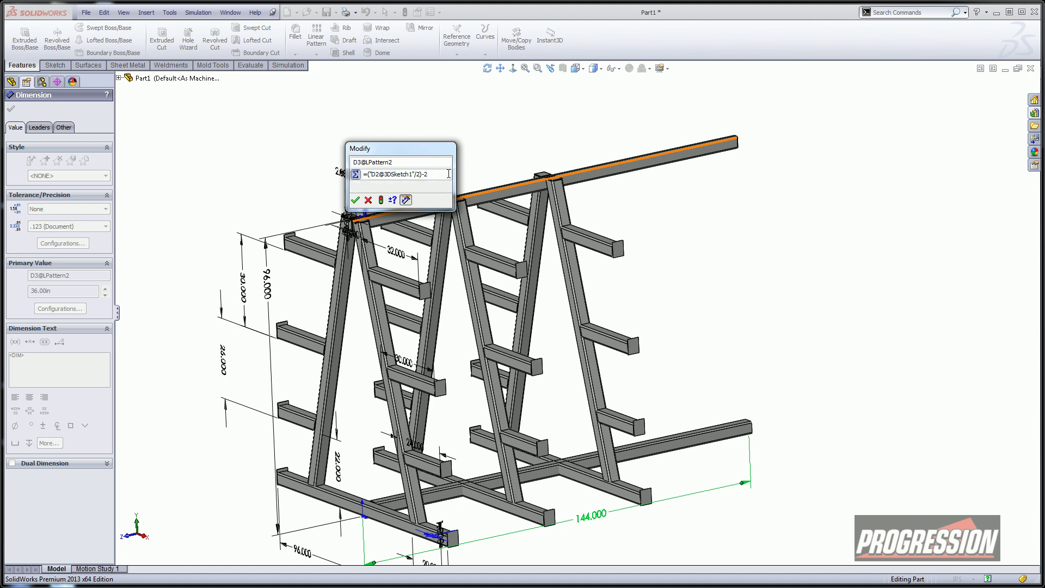
click(356, 200)
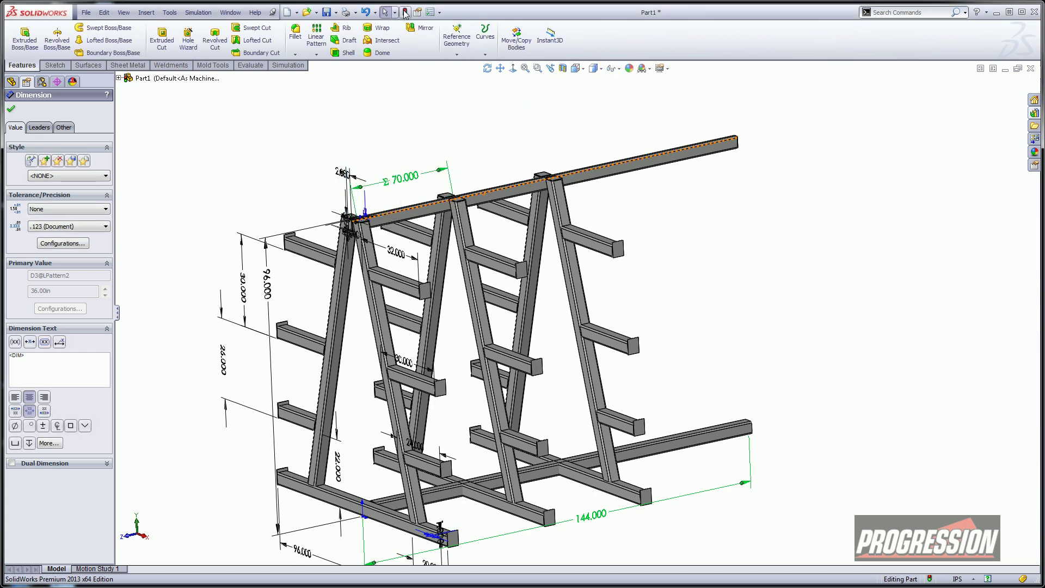
click(405, 12)
Examine how the last patterned A-frame lines up with the end of the long upper tube
middle_drag(728, 140, 745, 152)
scroll(746, 152, down, 8)
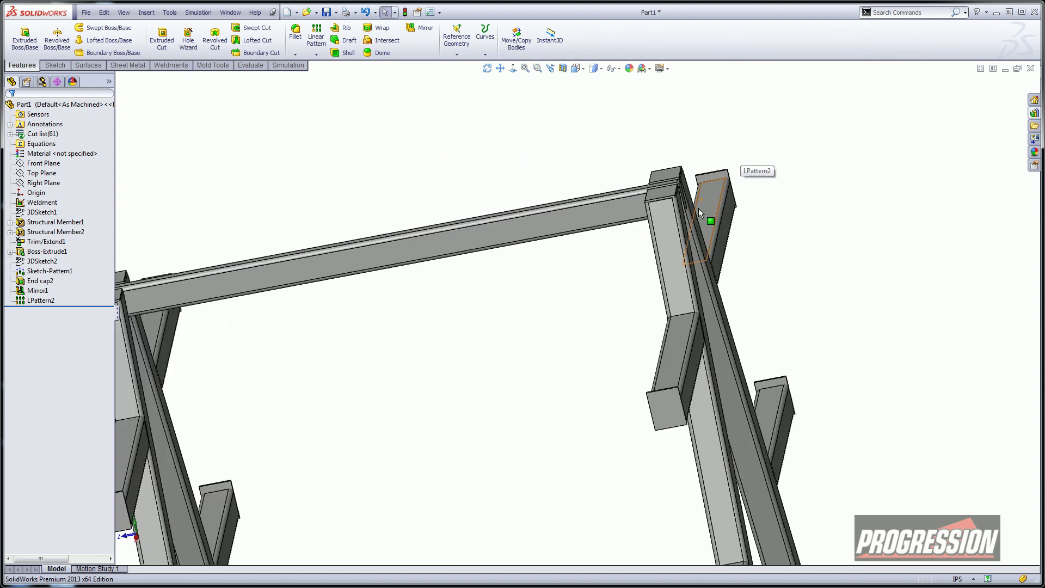
middle_drag(616, 201, 626, 184)
scroll(595, 215, up, 10)
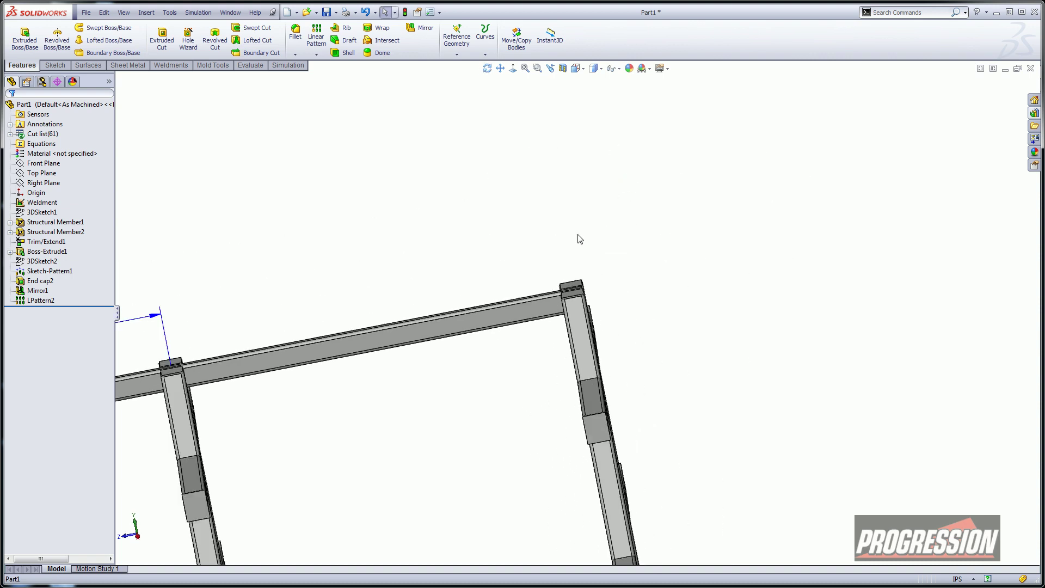
ctrl+middle_drag(520, 272, 557, 222)
key(Escape)
key(ctrl+7)
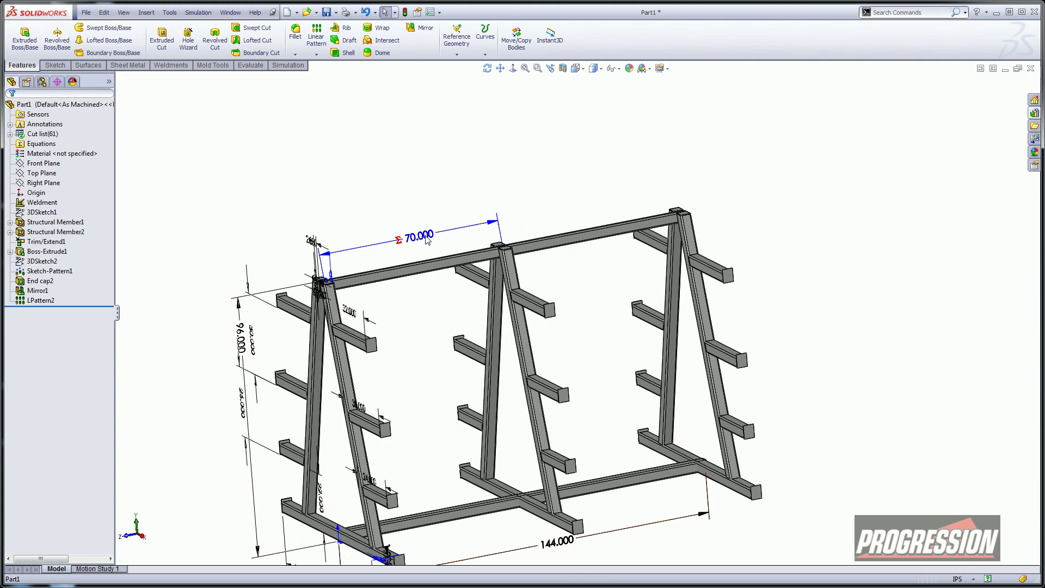
ctrl+middle_drag(543, 201, 567, 167)
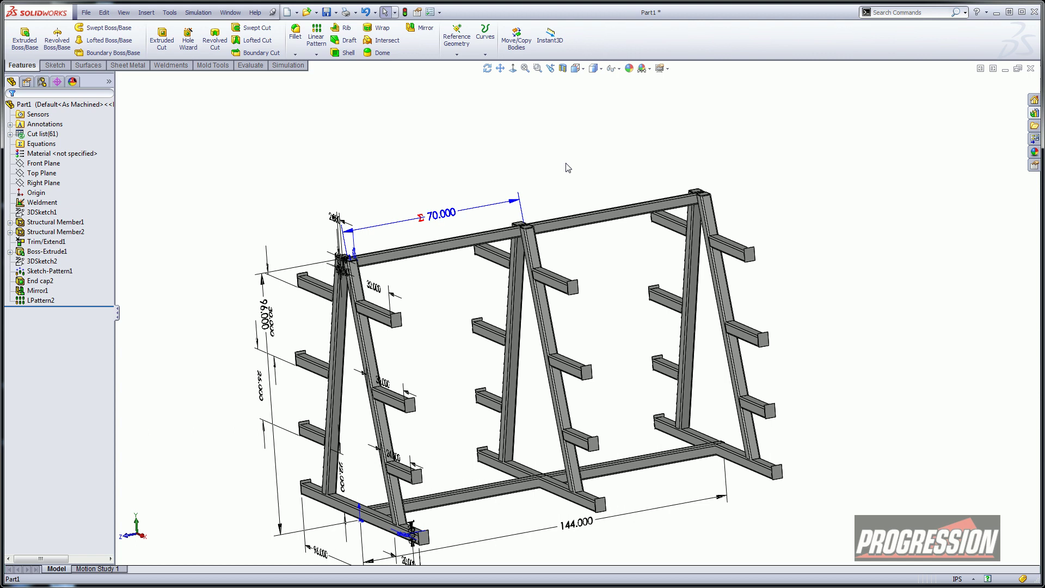
Set up a Trim/Extend with the long lower tube as the body to be trimmed and face/plane trimming boundaries
middle_drag(592, 313, 587, 229)
scroll(530, 397, down, 5)
scroll(547, 374, down, 3)
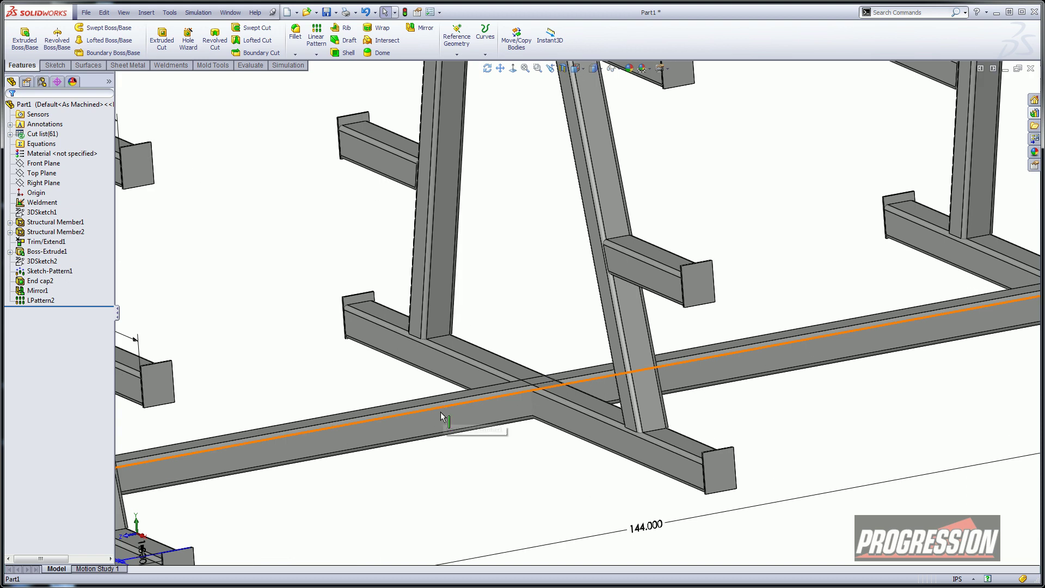
scroll(768, 358, up, 4)
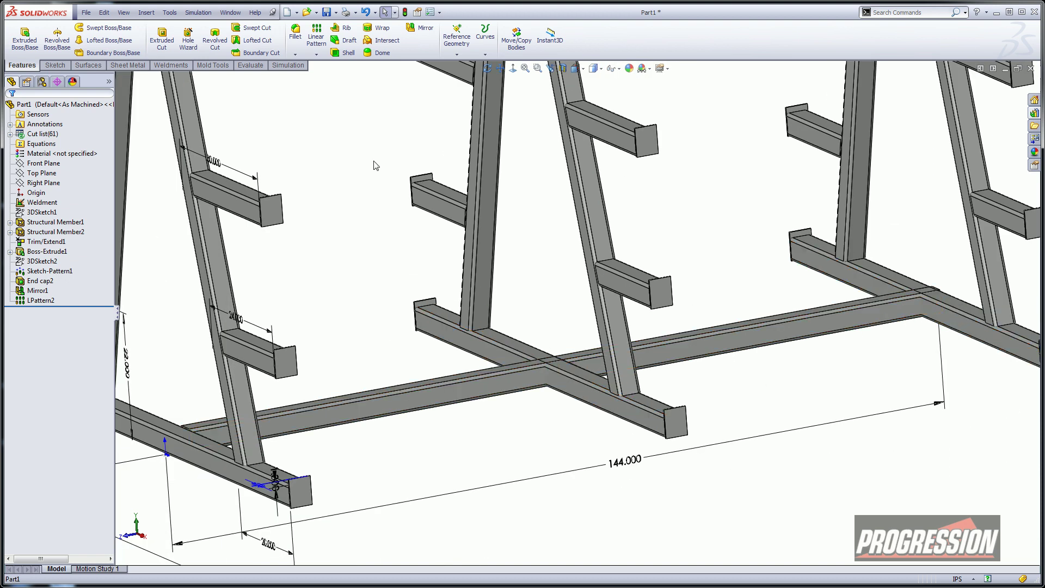
click(171, 65)
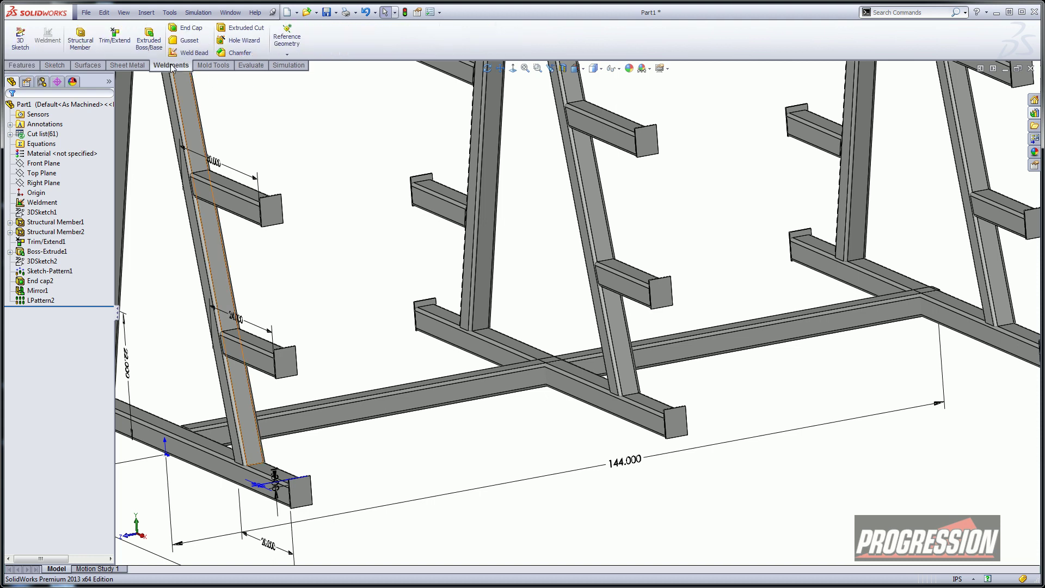
click(117, 33)
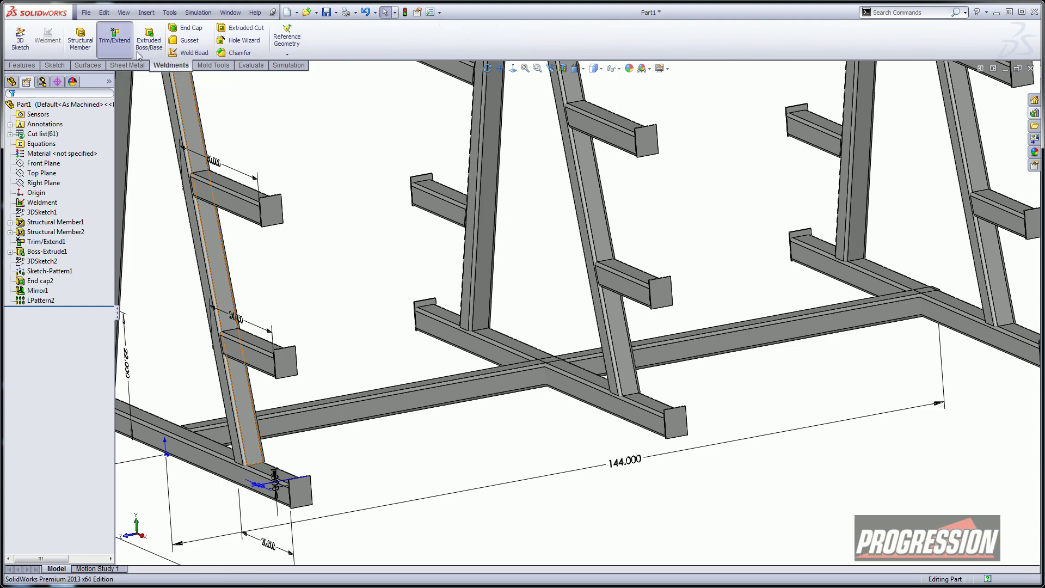
click(419, 396)
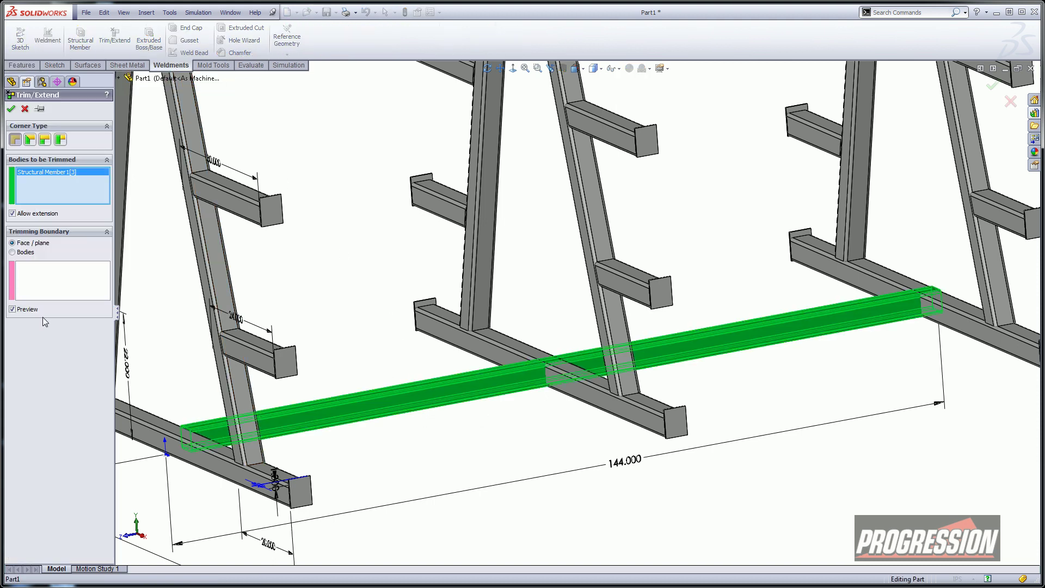
click(39, 280)
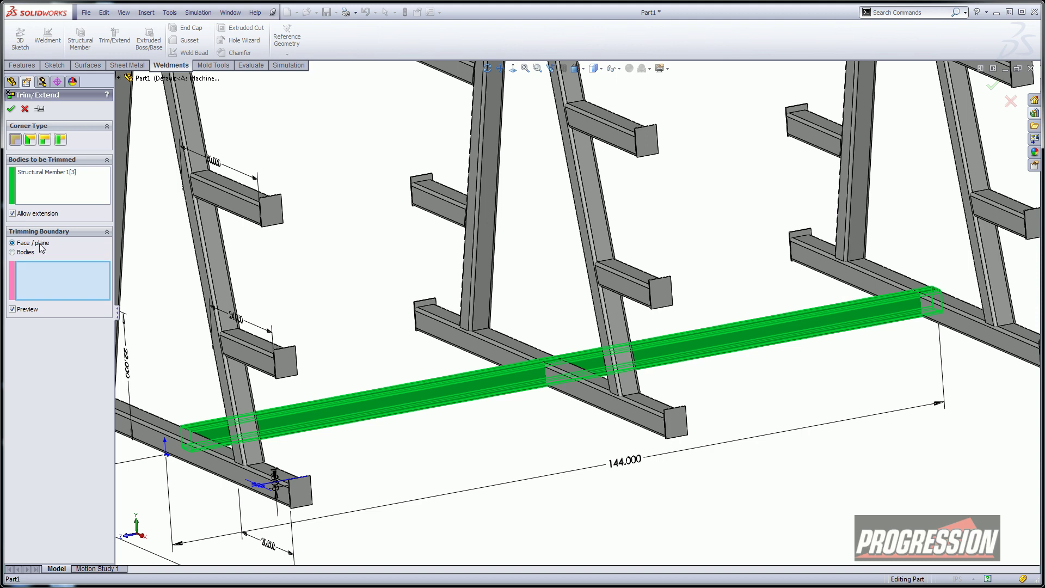
Trim the long lower tube at both sides of the middle base cross tube and the far one's inner face, keeping the two spans between frames
click(599, 405)
middle_drag(642, 388, 676, 387)
click(537, 397)
click(897, 354)
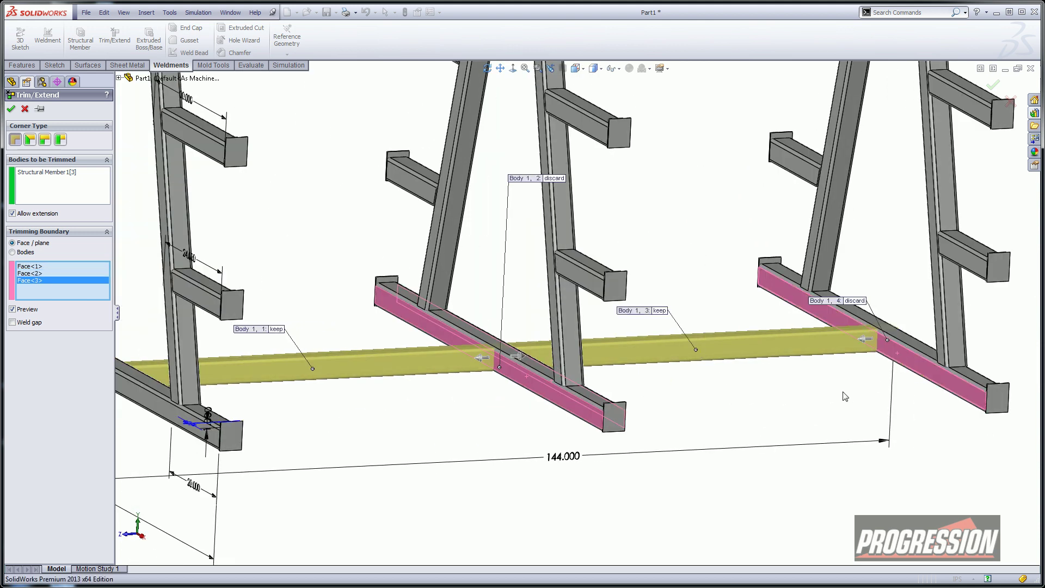
drag(826, 299, 861, 285)
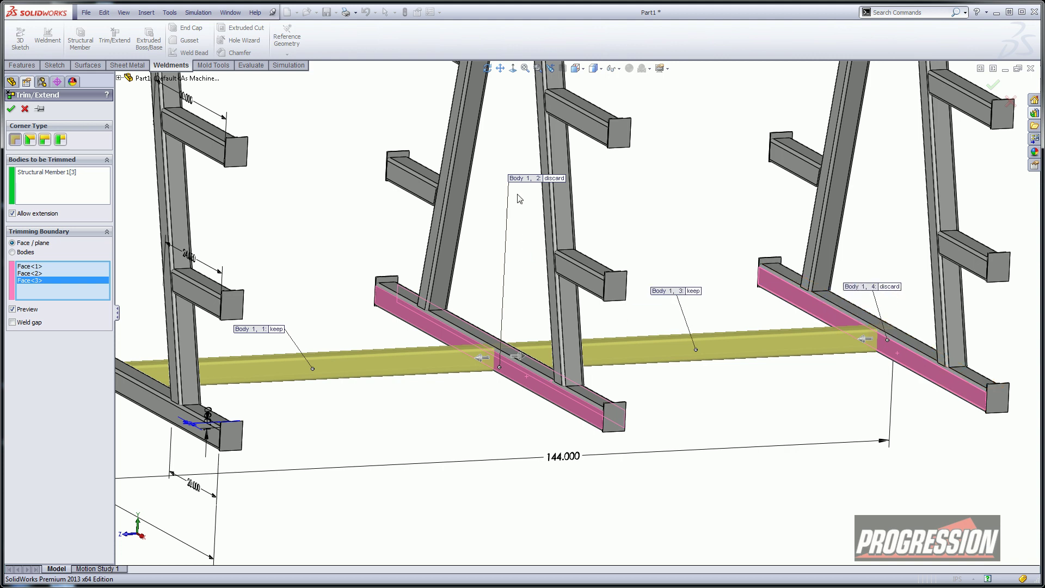
drag(518, 182, 473, 397)
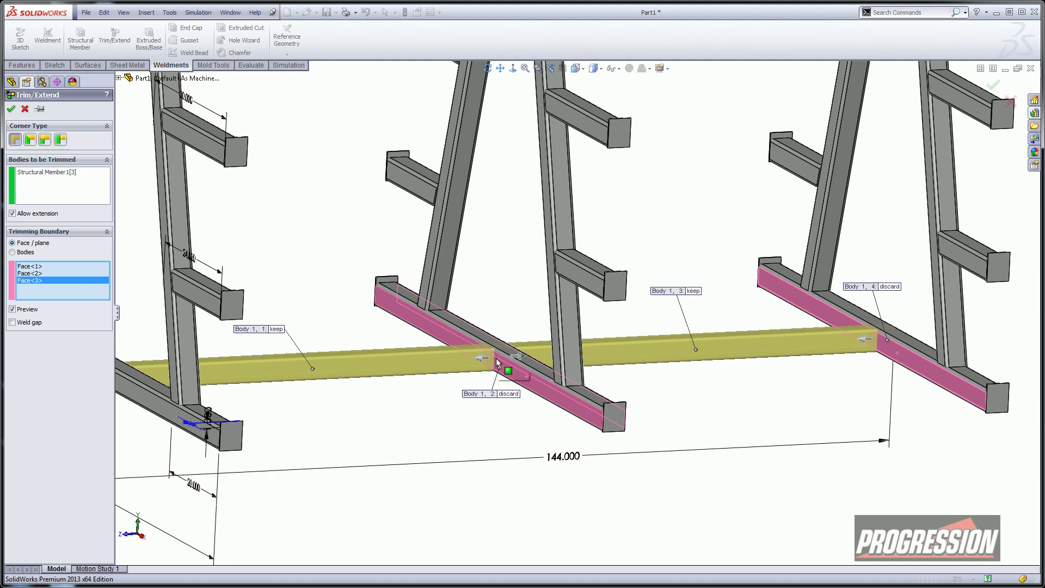
drag(256, 328, 277, 323)
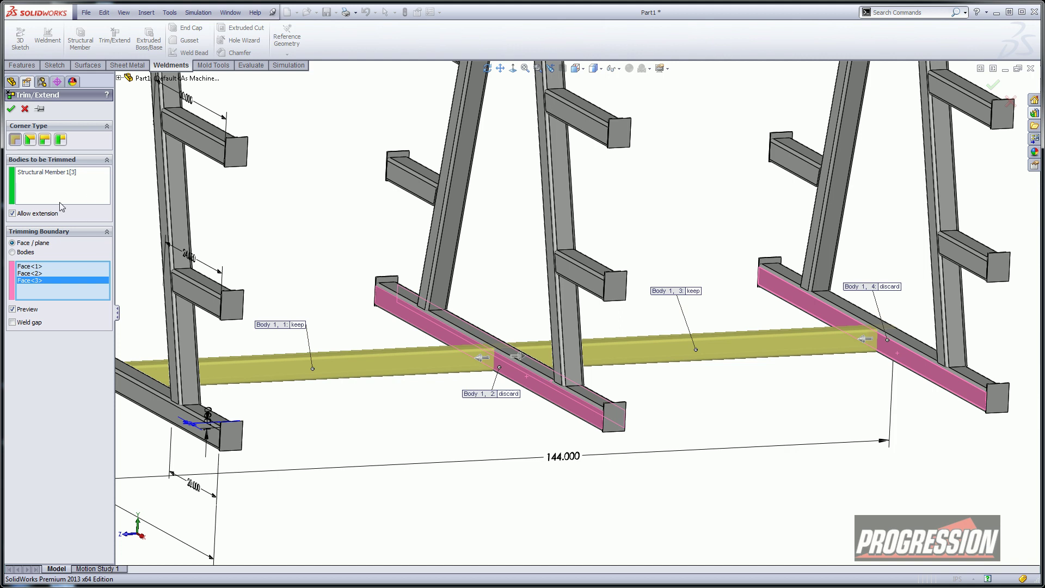
click(11, 109)
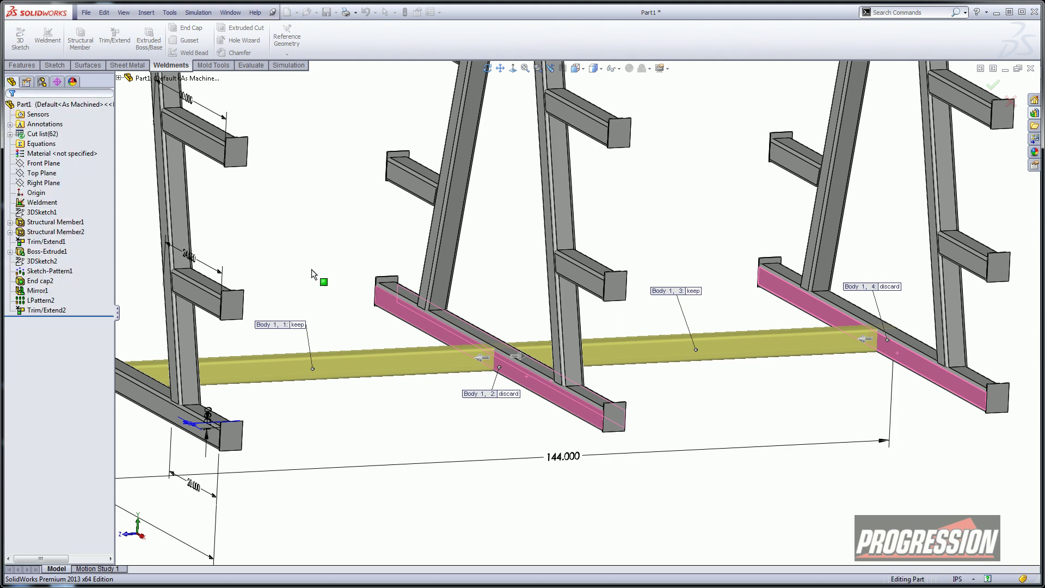
Hide the feature dimensions and fit the whole rack in view
key(f)
mouse_move(544, 335)
middle_down()
mouse_move(545, 376)
mouse_move(541, 331)
mouse_move(550, 333)
middle_up()
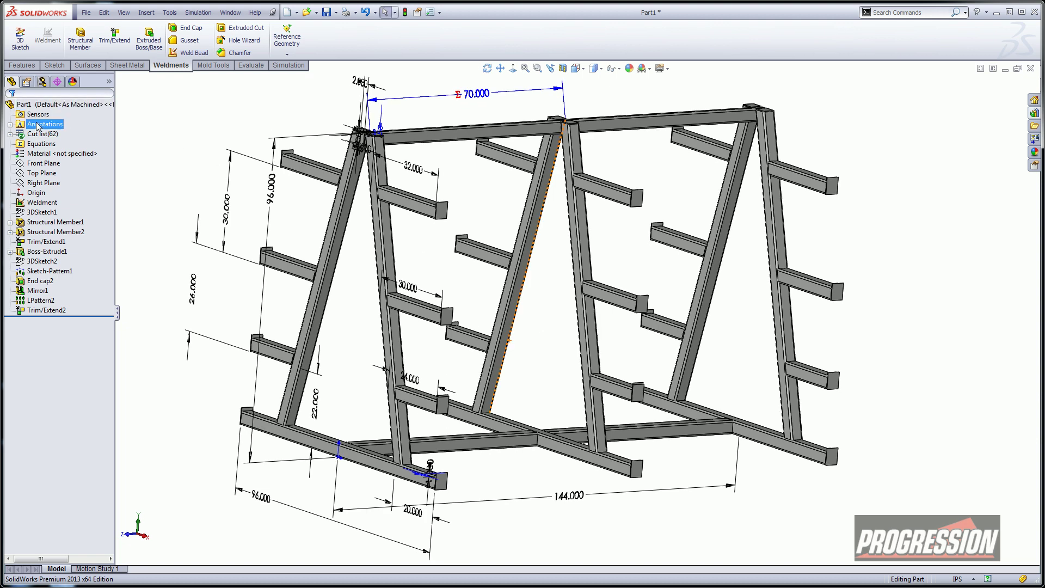
right_click(34, 124)
click(81, 156)
mouse_move(408, 272)
middle_down()
mouse_move(416, 275)
mouse_move(403, 278)
middle_up()
key(Escape)
Expand the weldment cut list and highlight the bodies of Cut-List-Item1 and Cut-List-Item2 in the model
right_click(43, 133)
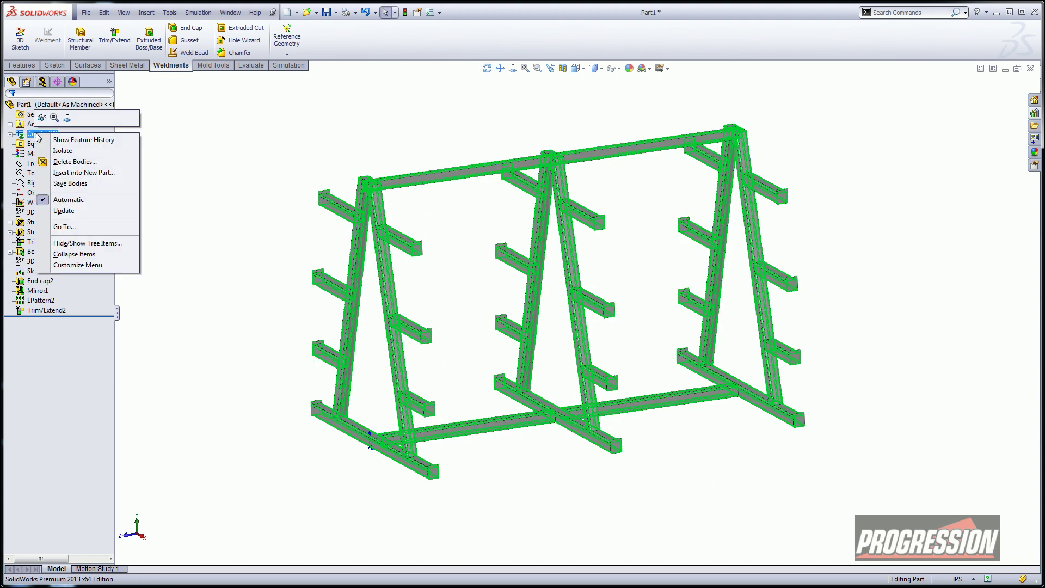
key(Escape)
click(51, 163)
click(10, 133)
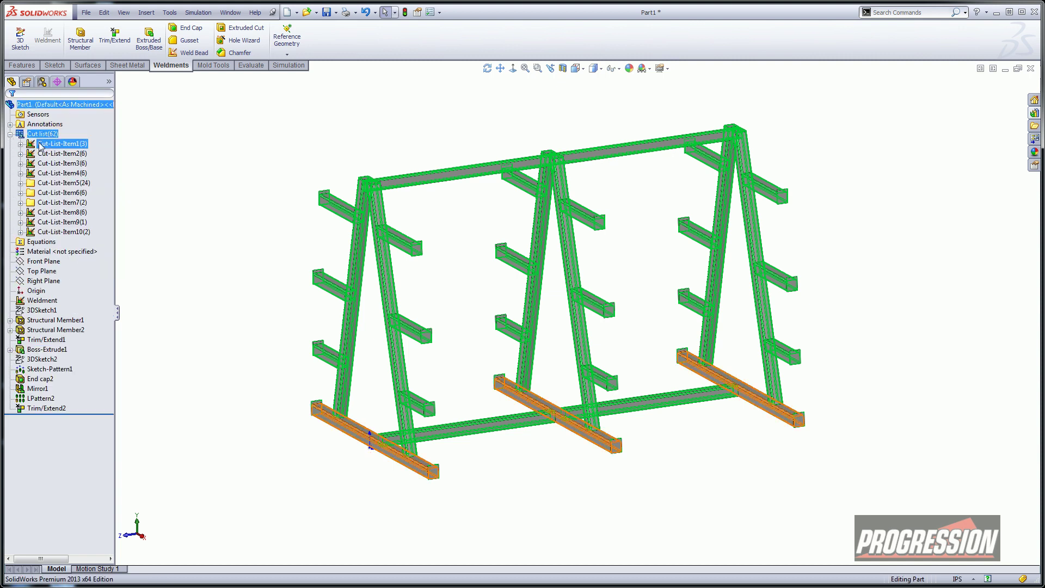
click(41, 144)
click(43, 154)
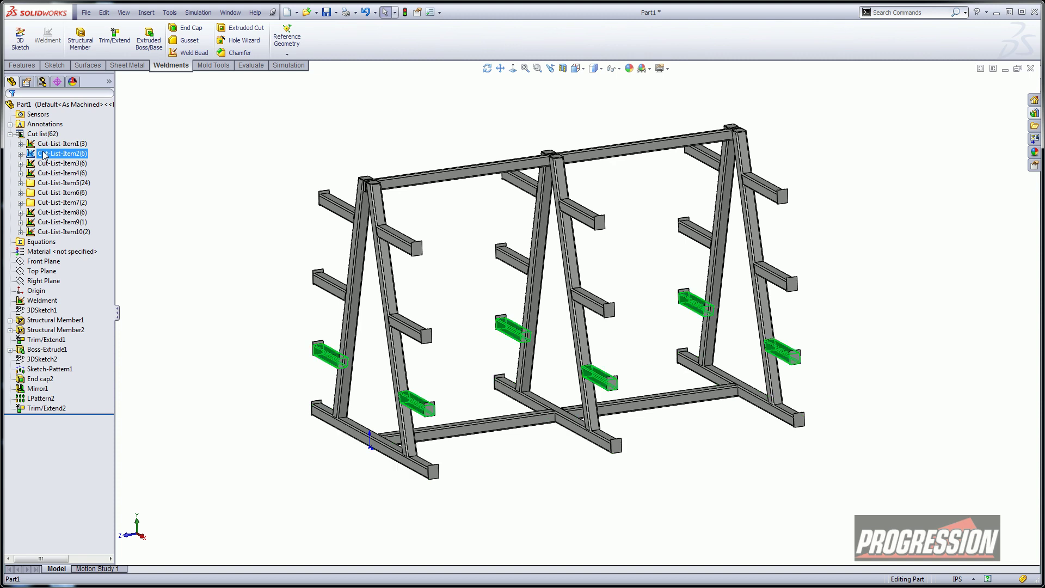
Highlight the bodies of Cut-List-Item3 through Cut-List-Item10 in the model to examine which members each item groups
click(48, 163)
click(49, 173)
click(52, 183)
click(57, 192)
click(54, 183)
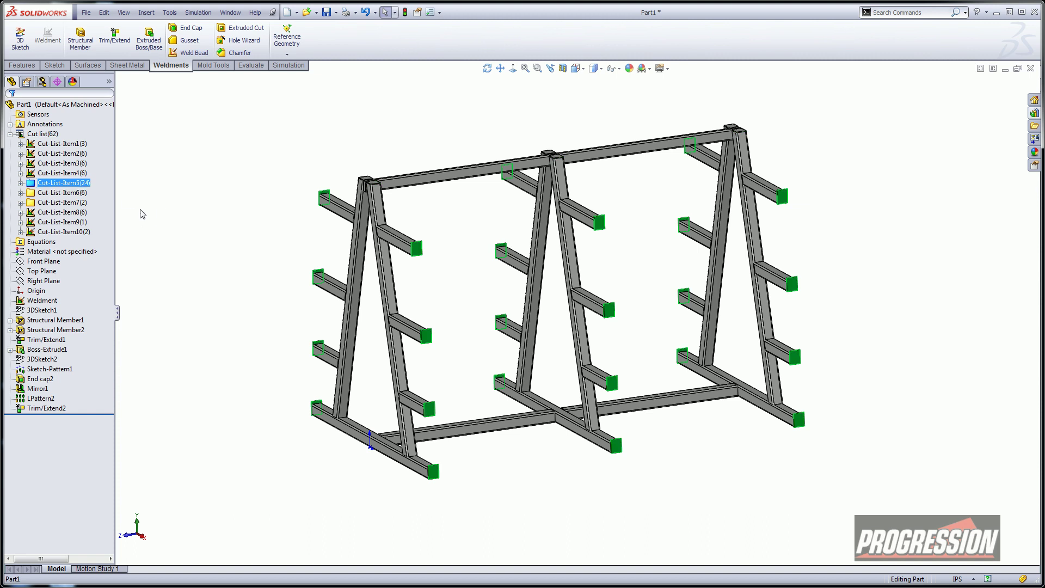
ctrl+click(61, 194)
click(59, 193)
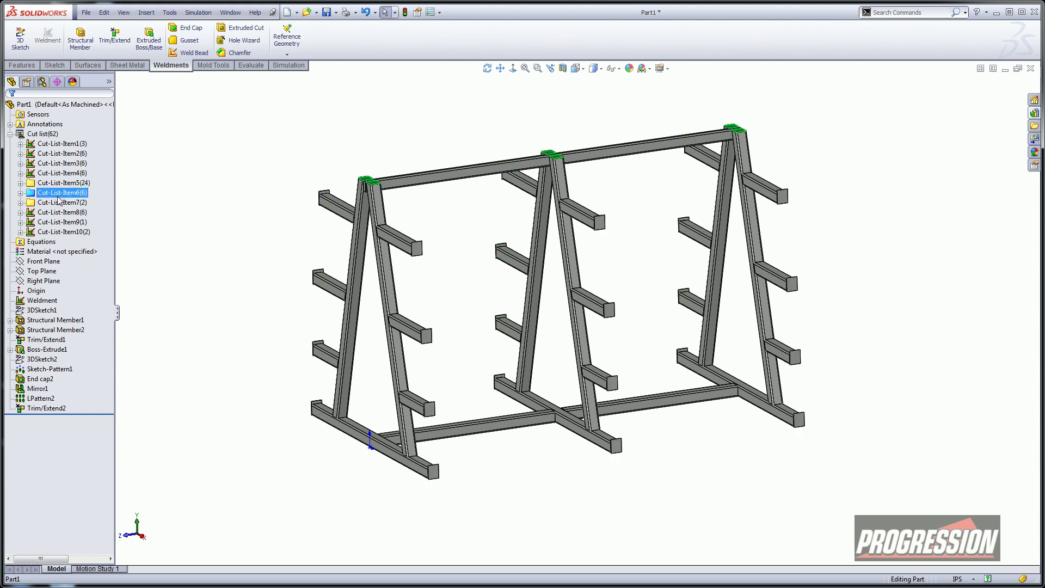
click(59, 212)
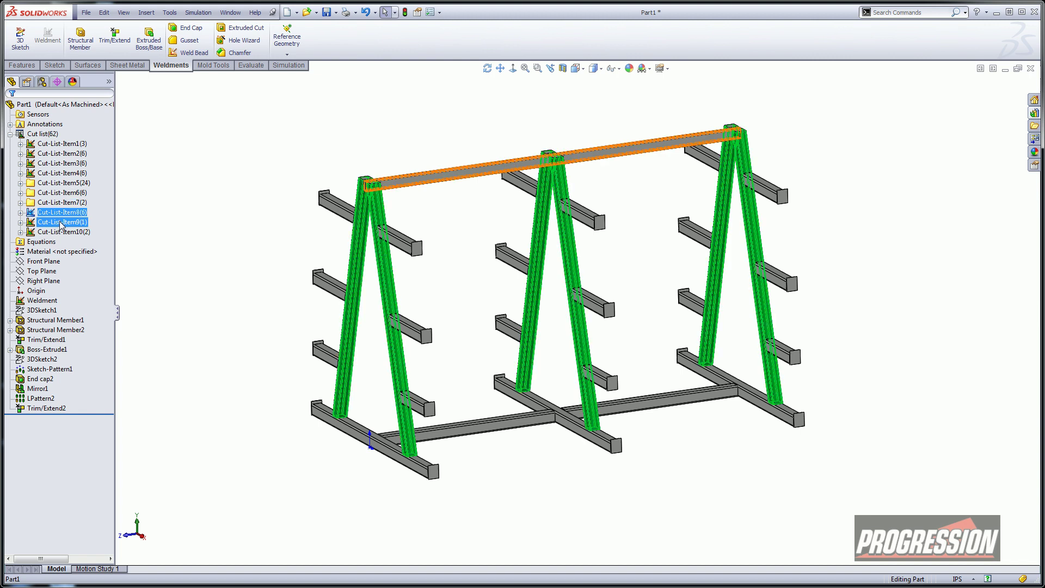
click(60, 222)
click(61, 232)
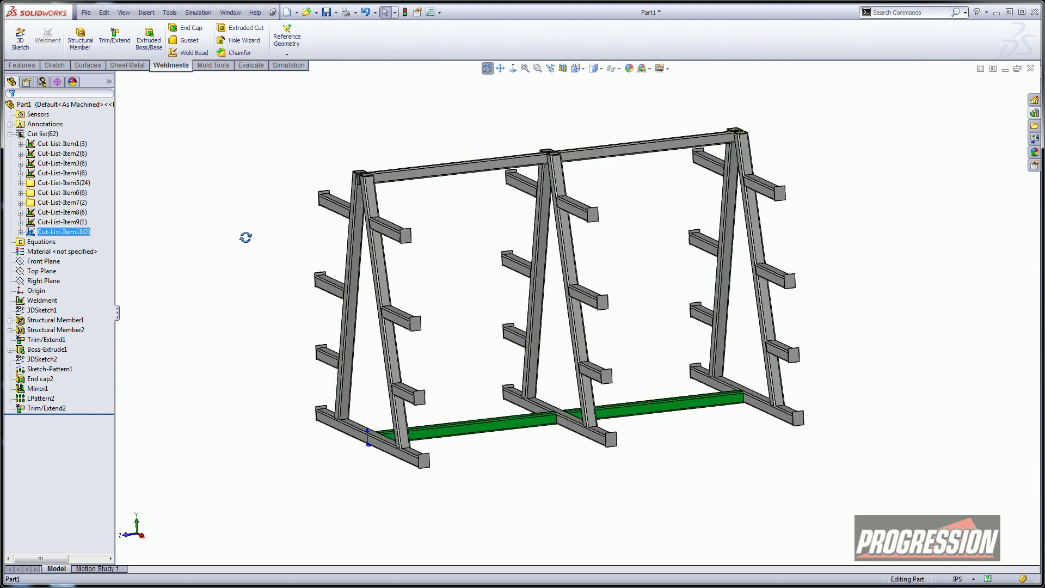
scroll(601, 240, down, 2)
click(340, 129)
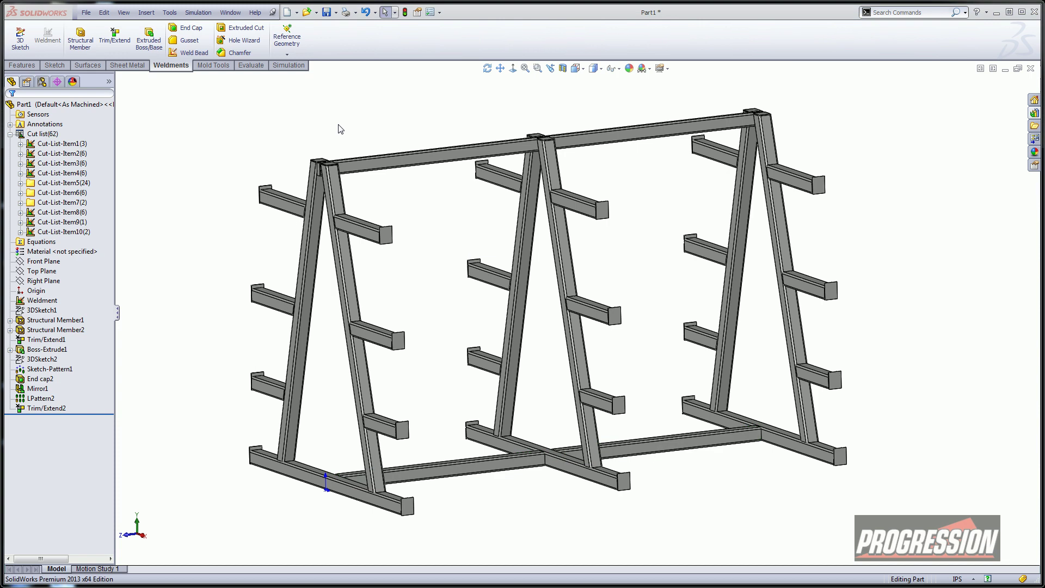
Save the rack part under the file name 96204 - Angled Rack
click(296, 12)
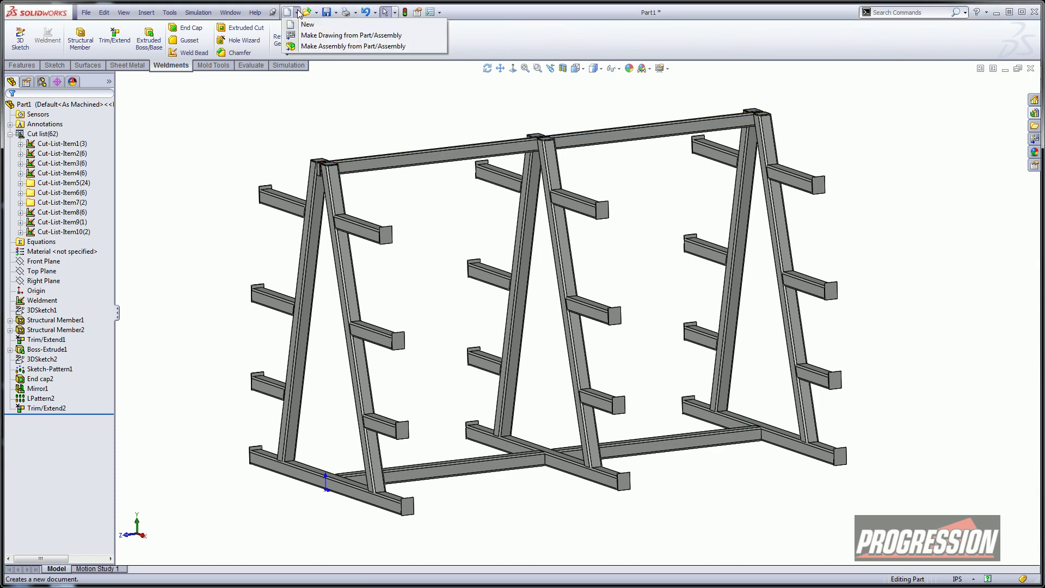
mouse_move(326, 13)
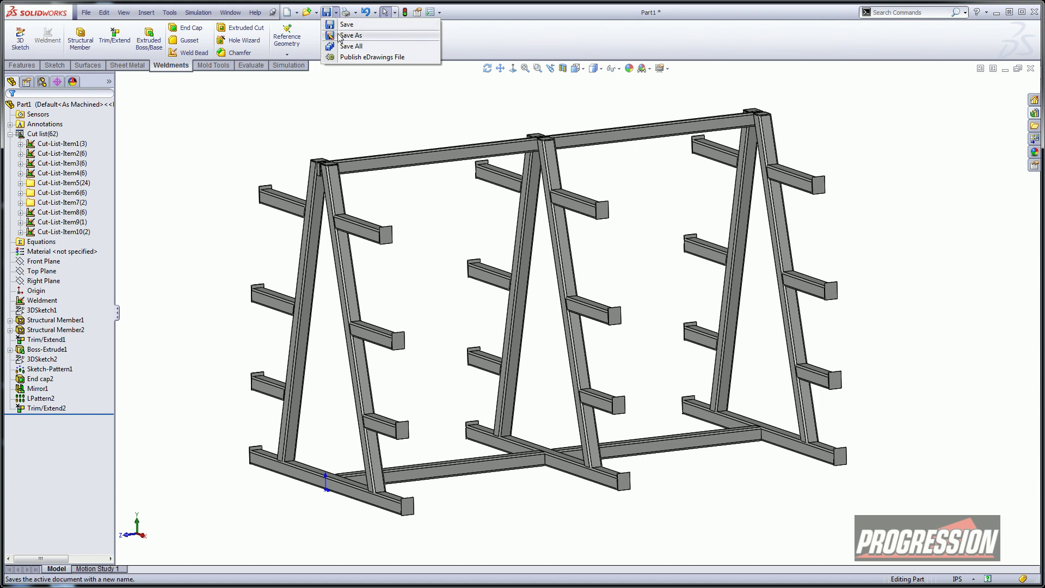
click(348, 35)
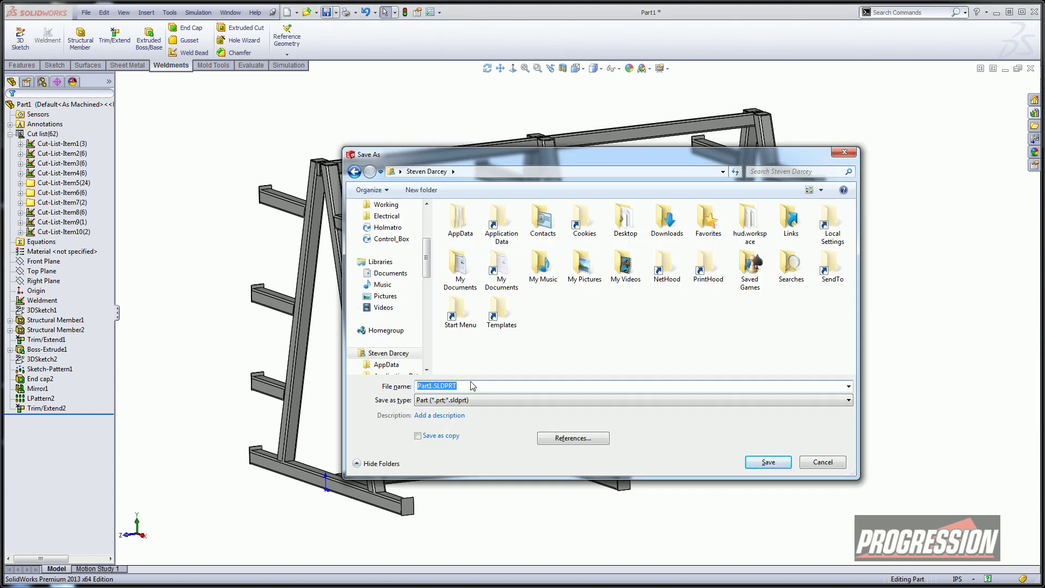
text(96204 - Angled Rack)
click(768, 461)
Create a new drawing from the rack part on a B (ANSI) Landscape sheet
click(296, 12)
click(327, 31)
click(219, 196)
click(345, 331)
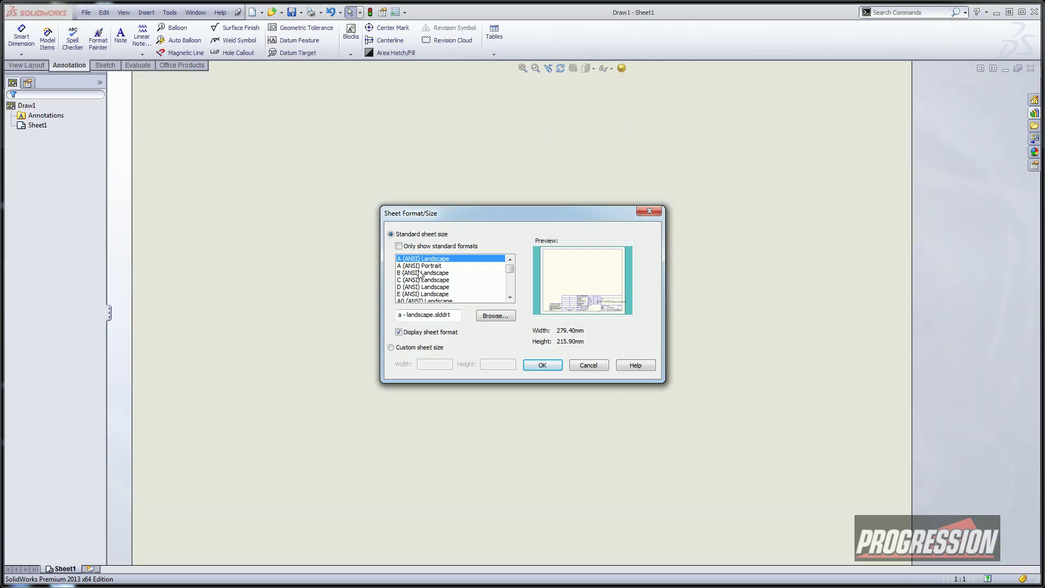
click(413, 273)
click(542, 365)
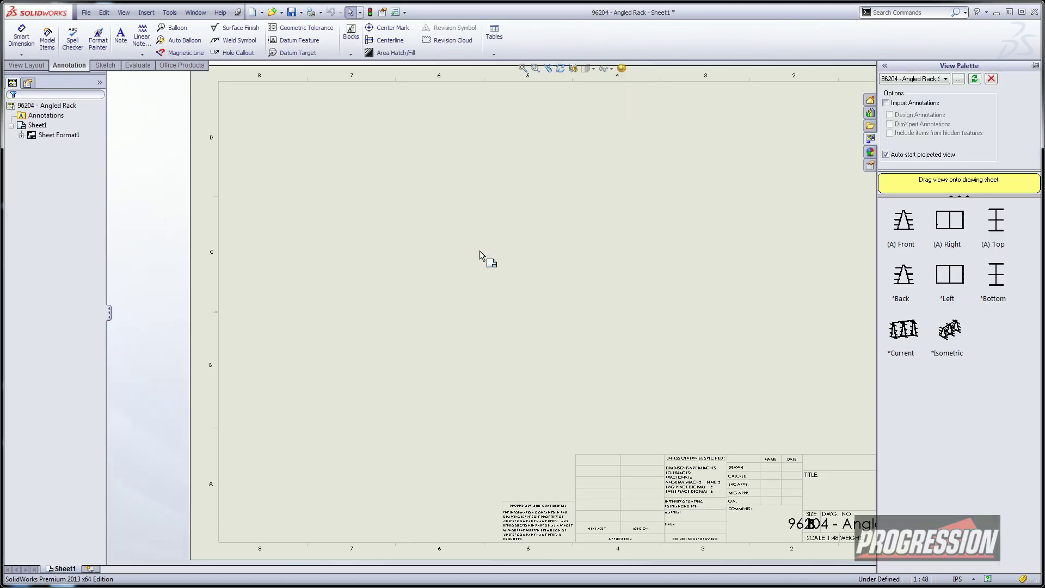
Place an isometric view of the rack on the sheet and display it shaded with edges
click(951, 337)
mouse_move(951, 338)
mouse_down()
mouse_move(419, 274)
mouse_move(467, 287)
mouse_up()
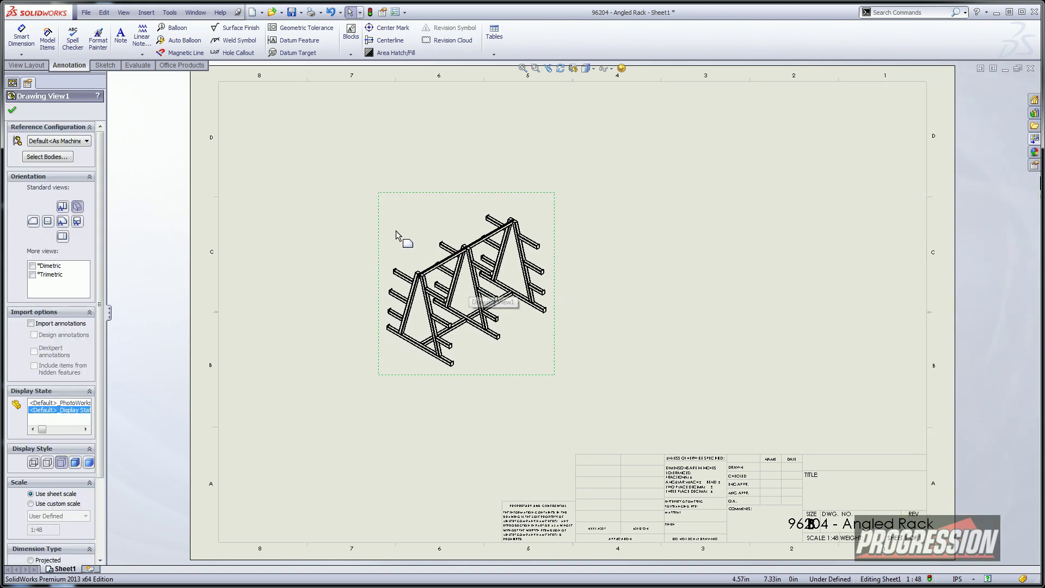
click(78, 462)
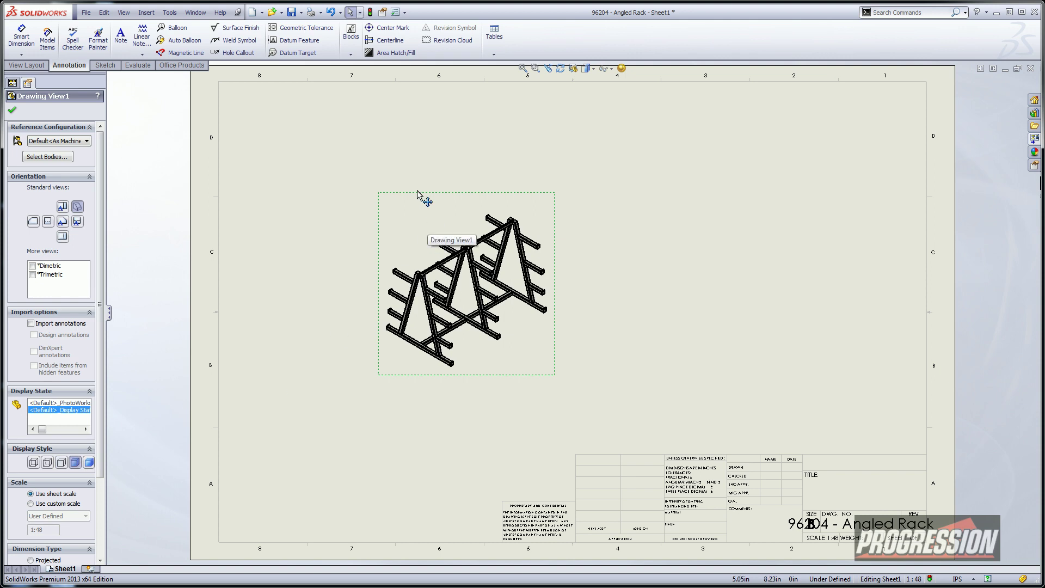
Give the isometric view a custom scale of 1:20
scroll(95, 417, down, 3)
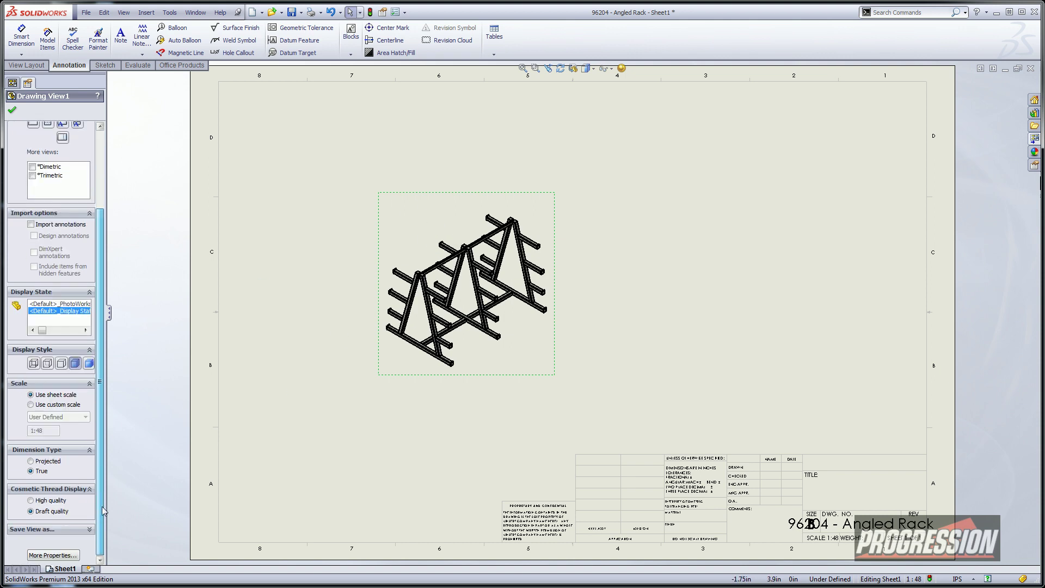
click(31, 405)
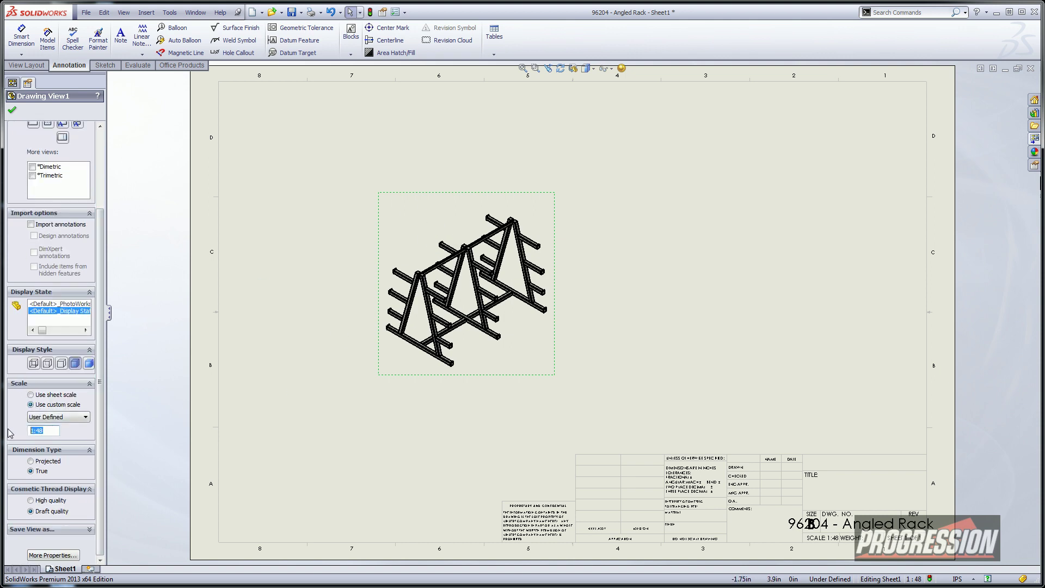
text(1)
key(Return)
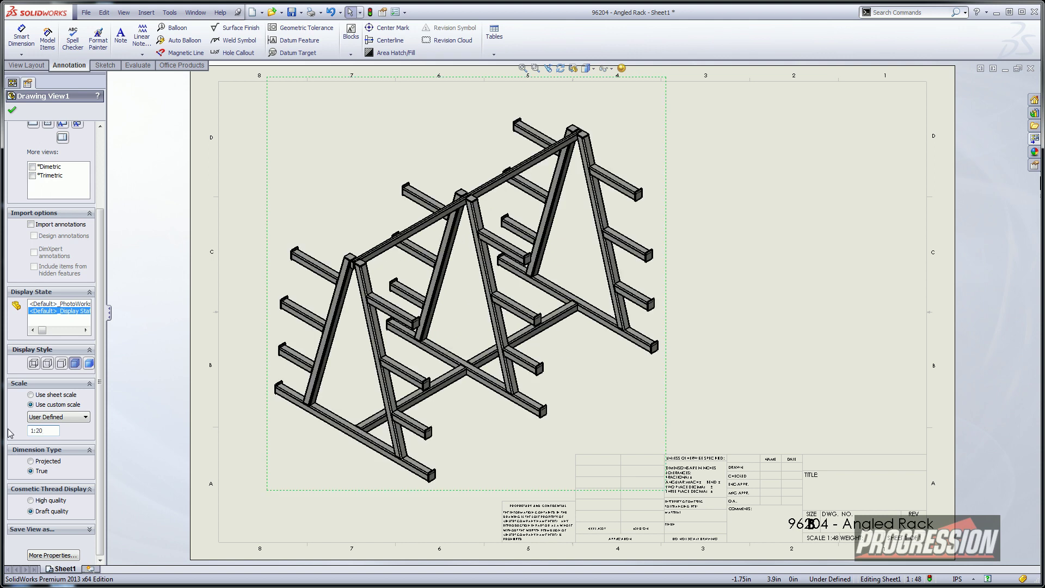
click(237, 162)
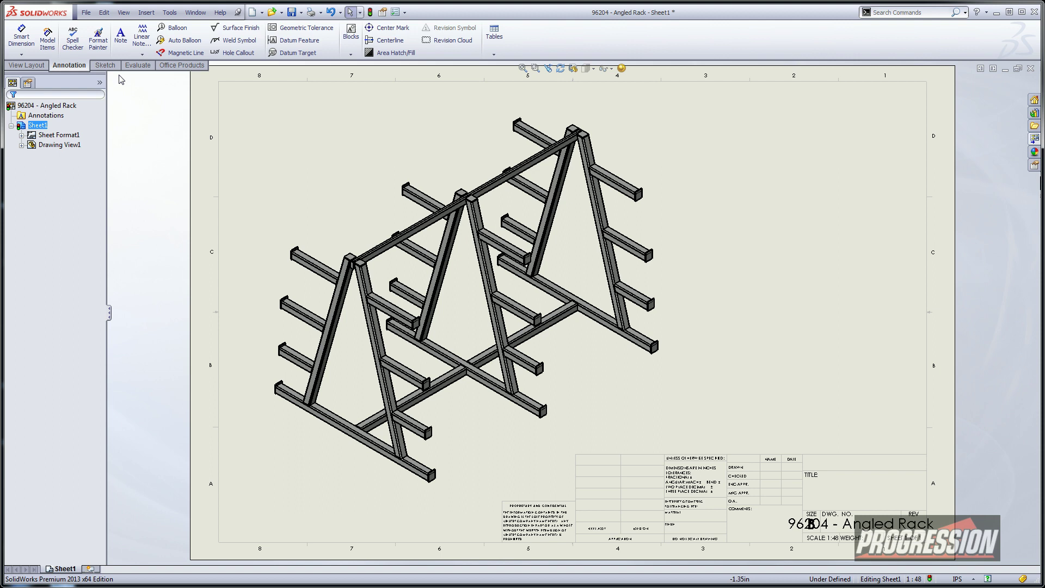
Insert a weldment cut list table for the isometric view using the cut list template and place it in the sheet's upper right area
click(494, 54)
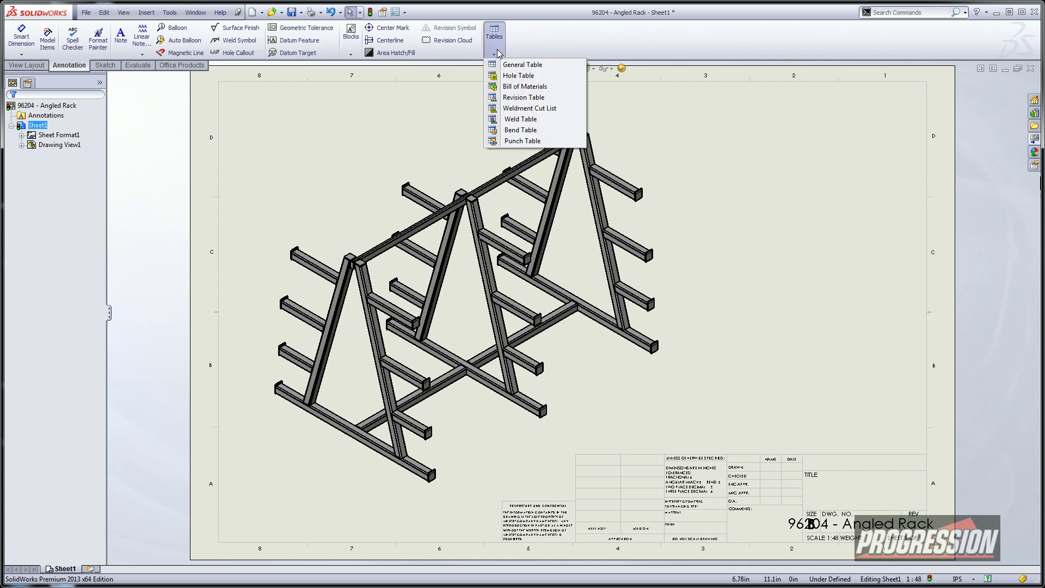
click(510, 108)
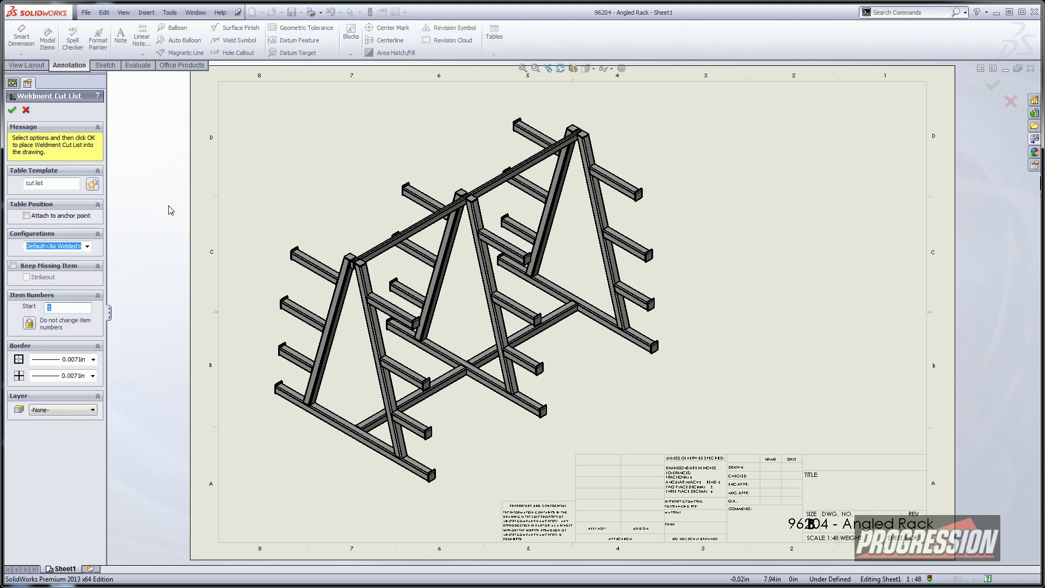
click(12, 109)
scroll(605, 106, up, 2)
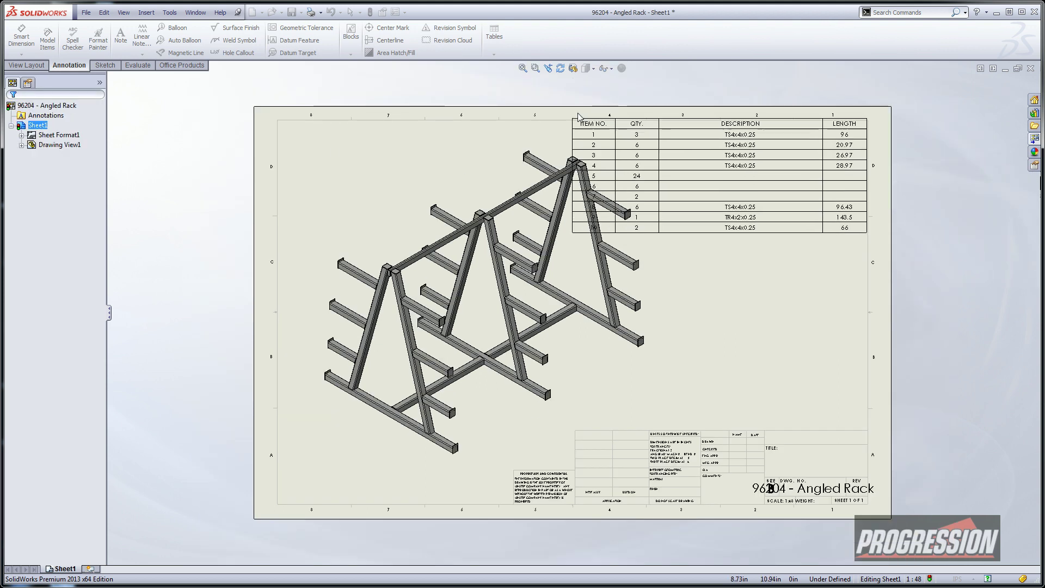
click(581, 135)
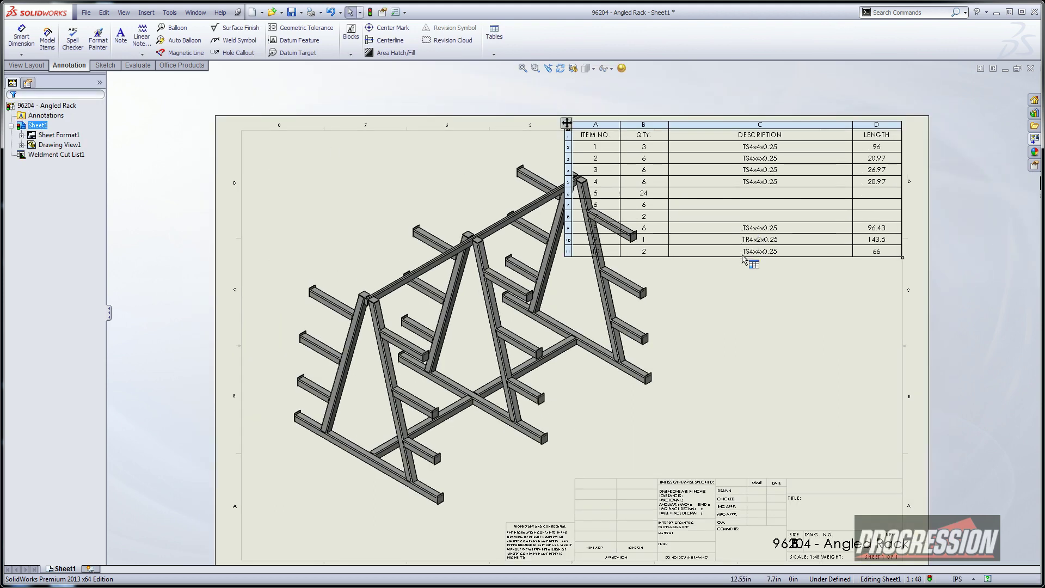
Narrow the cut list's DESCRIPTION column and move the table clear of the rack view, against the sheet's right border
scroll(751, 256, down, 2)
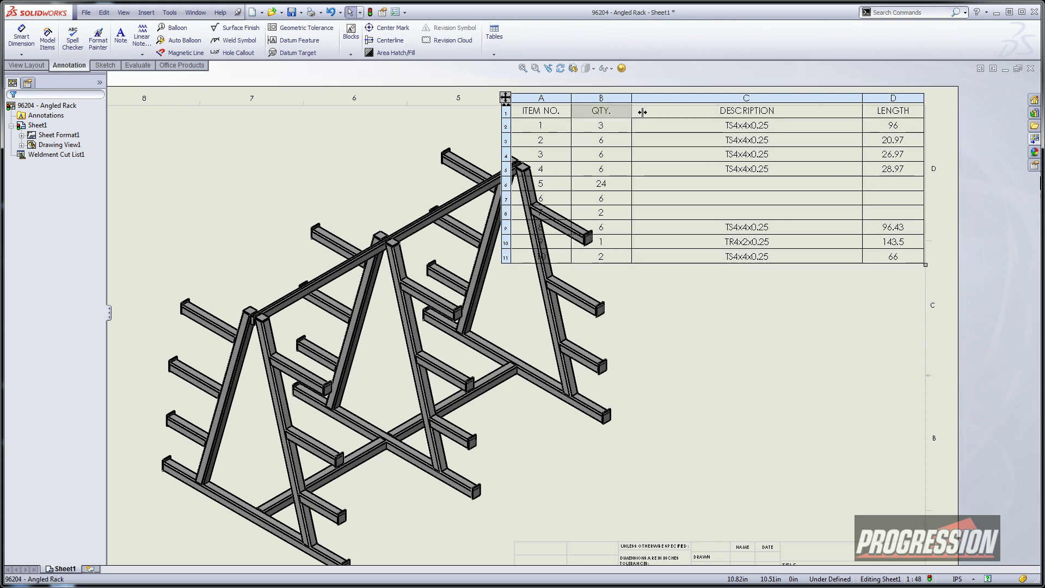
click(853, 109)
drag(863, 101, 739, 101)
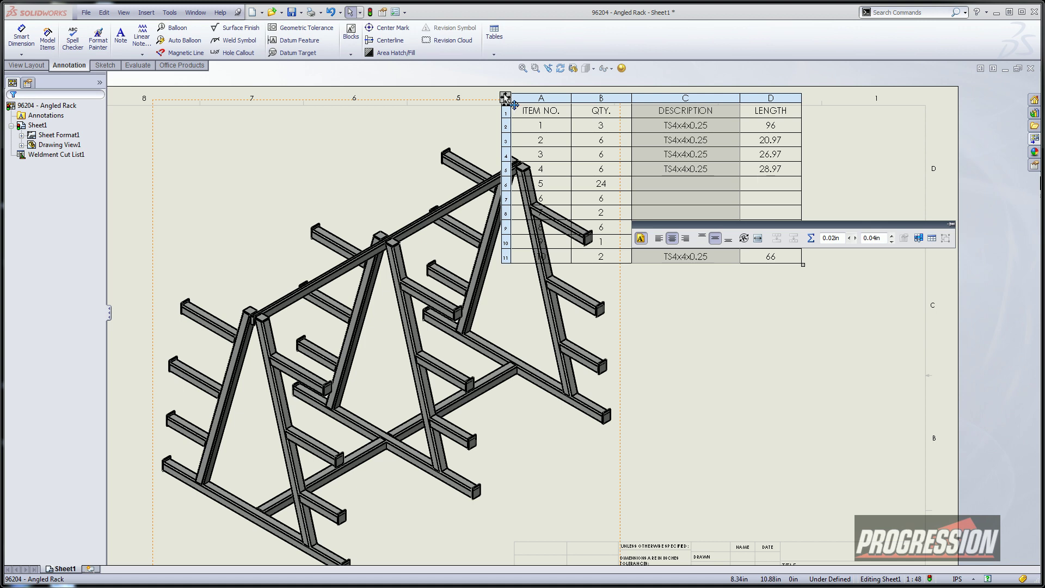
drag(505, 98, 629, 100)
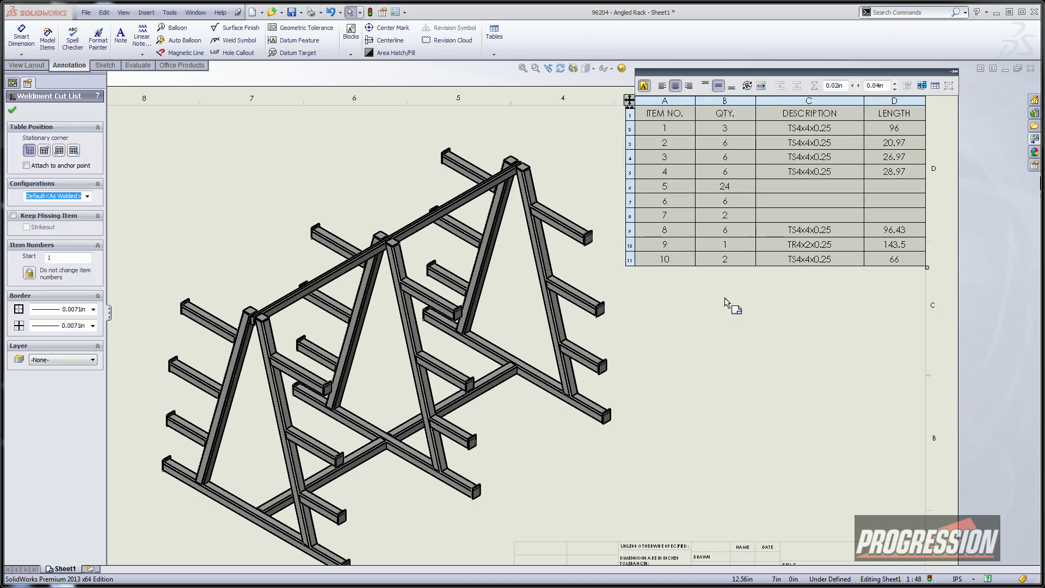
click(724, 298)
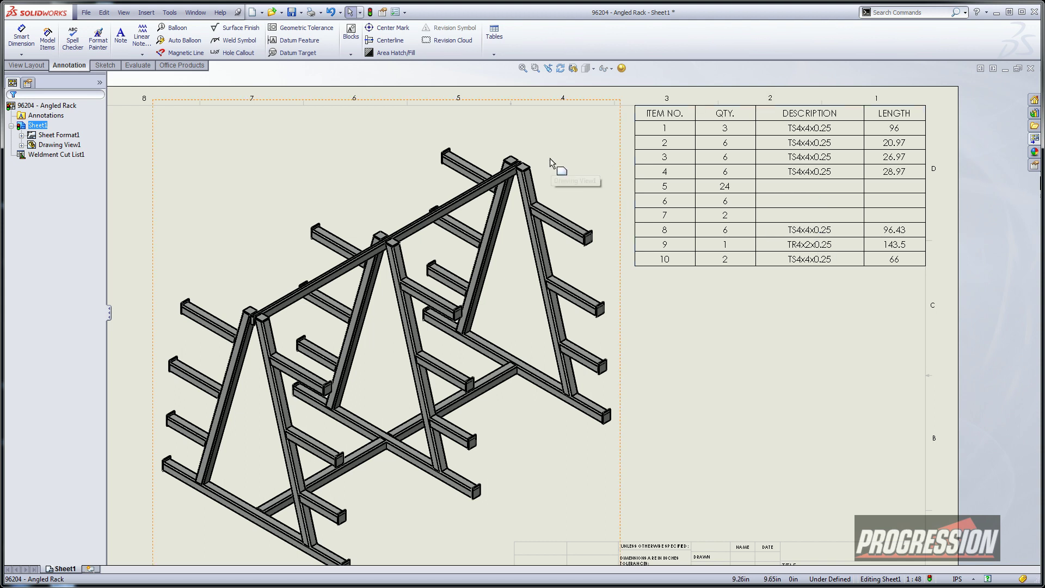
Open the rack part from the drawing view and create bounding boxes for the whole cut list
click(592, 157)
click(610, 120)
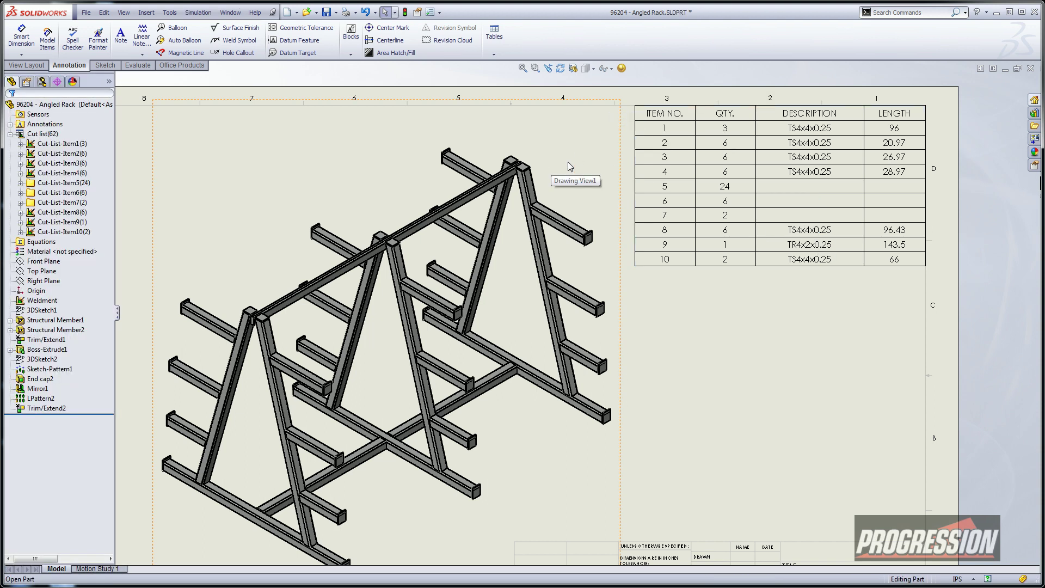
right_click(36, 136)
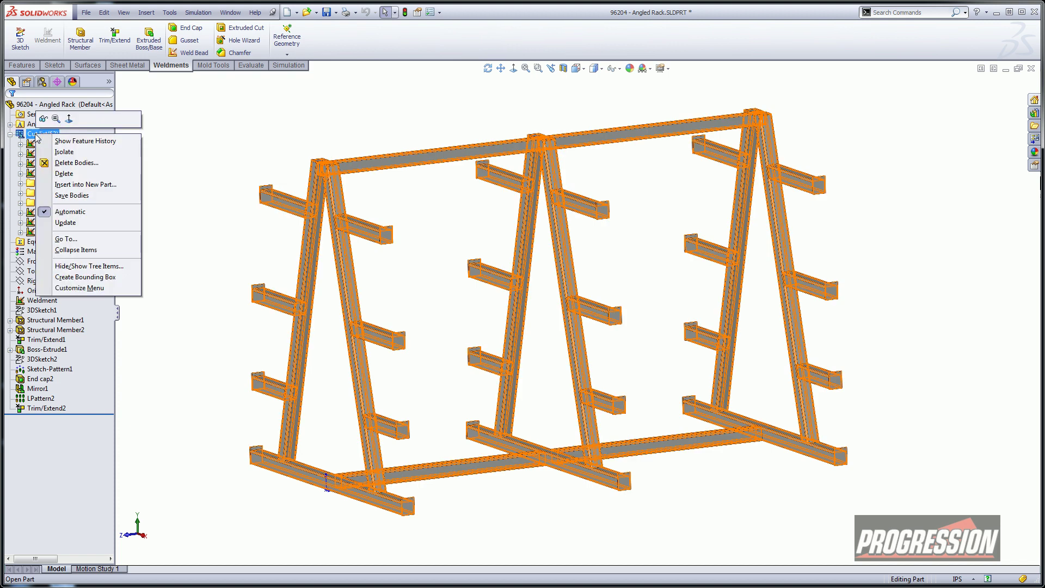
click(74, 277)
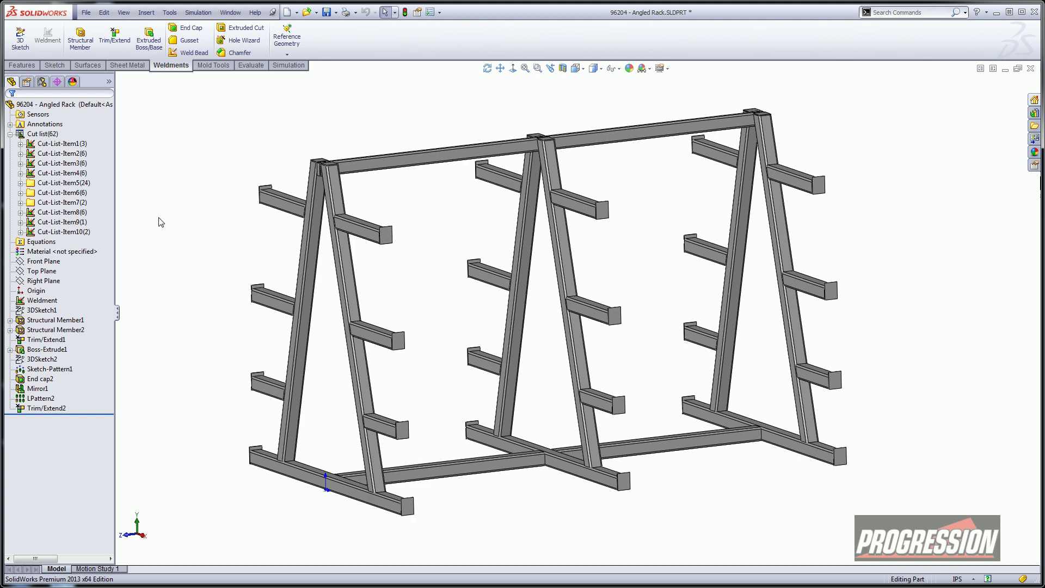
Return to the rack drawing and examine the plate descriptions in the cut list table
click(230, 12)
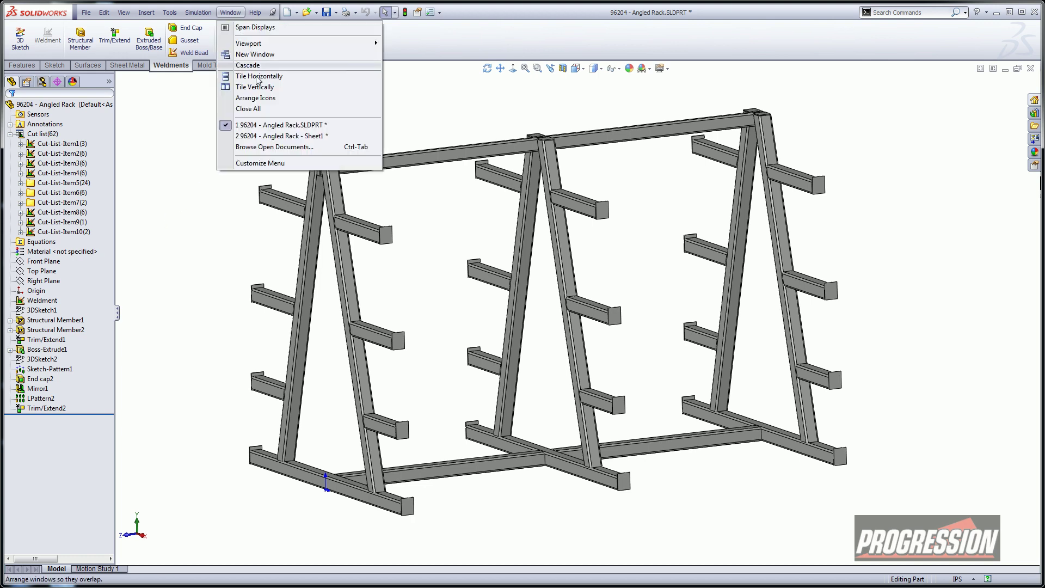
click(266, 138)
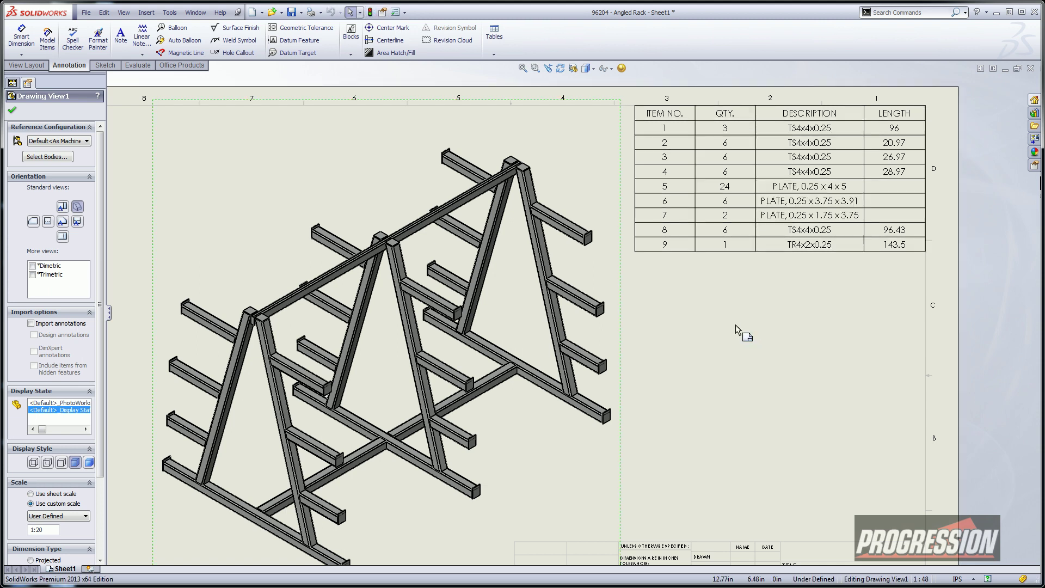
click(783, 230)
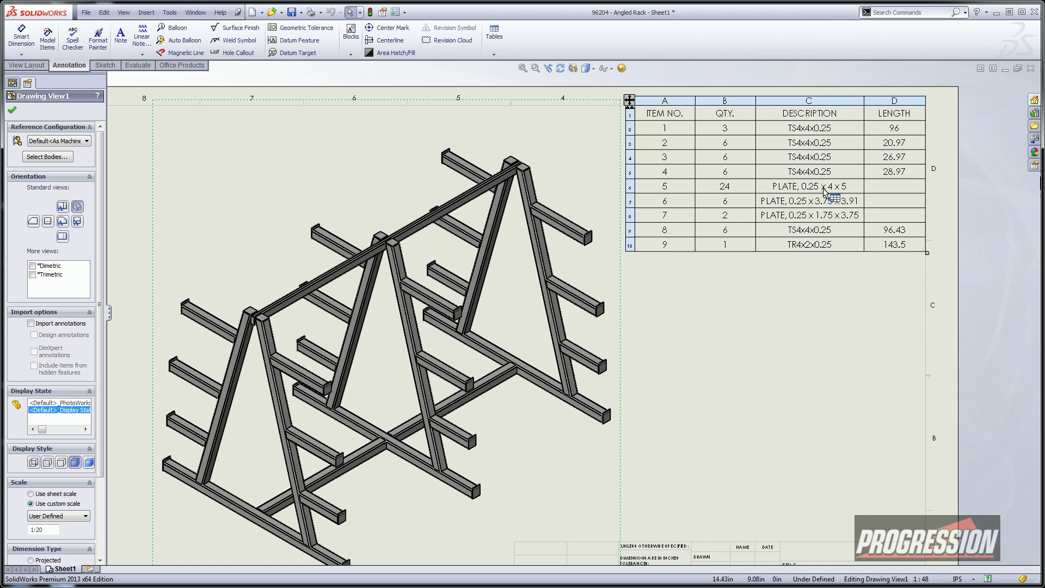
click(799, 328)
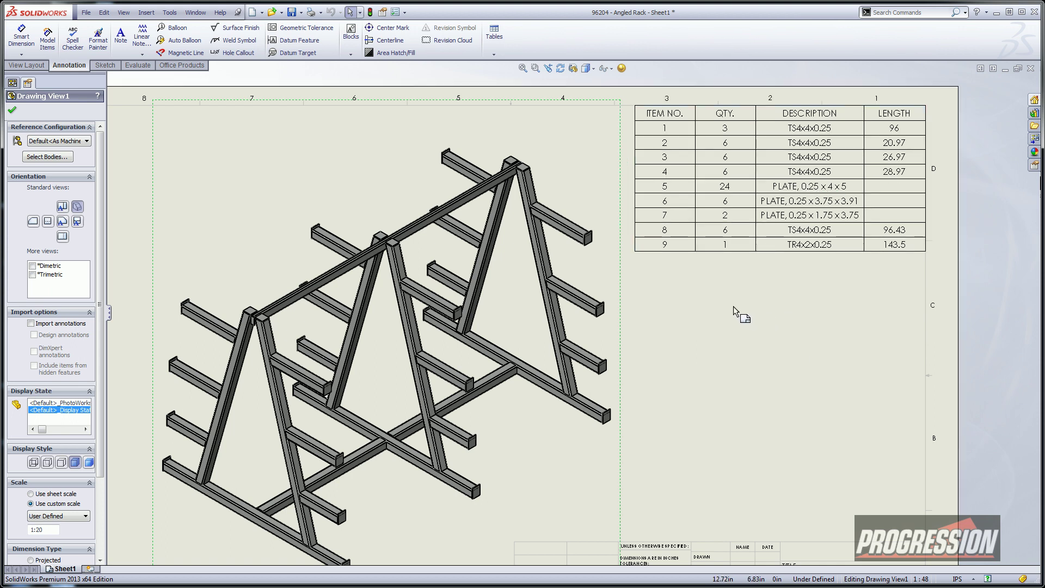
Create a circular detail view of the nearest A-frame's apex joint and place it below the cut list table
middle_drag(736, 305, 807, 280)
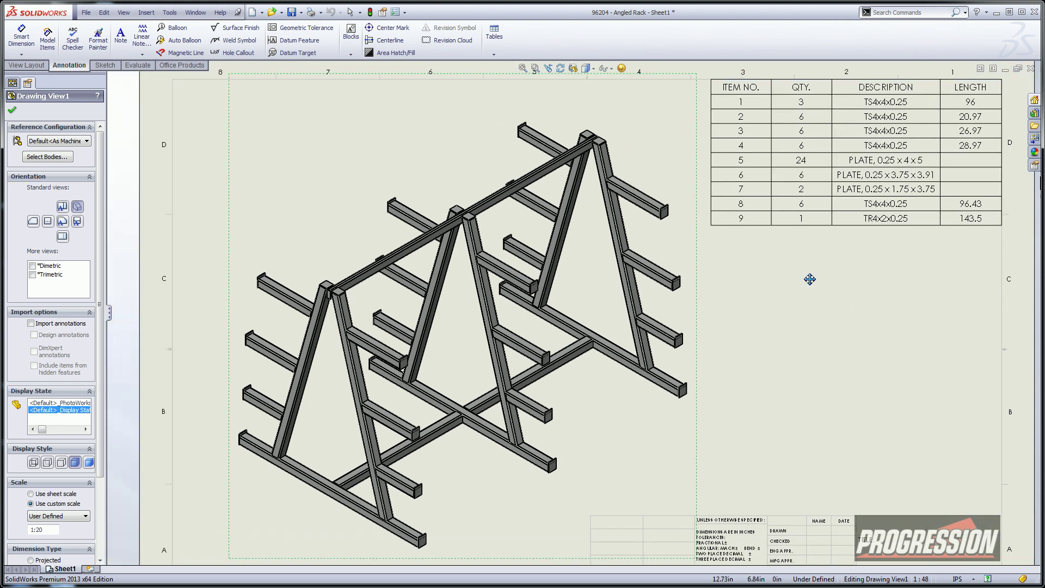
click(28, 65)
click(149, 36)
click(331, 294)
click(355, 282)
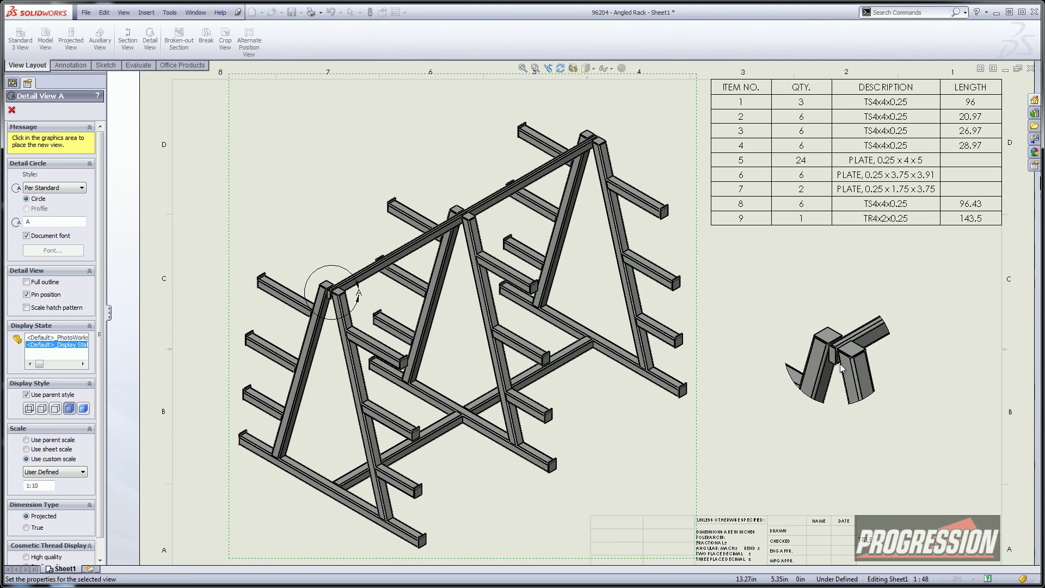
click(840, 362)
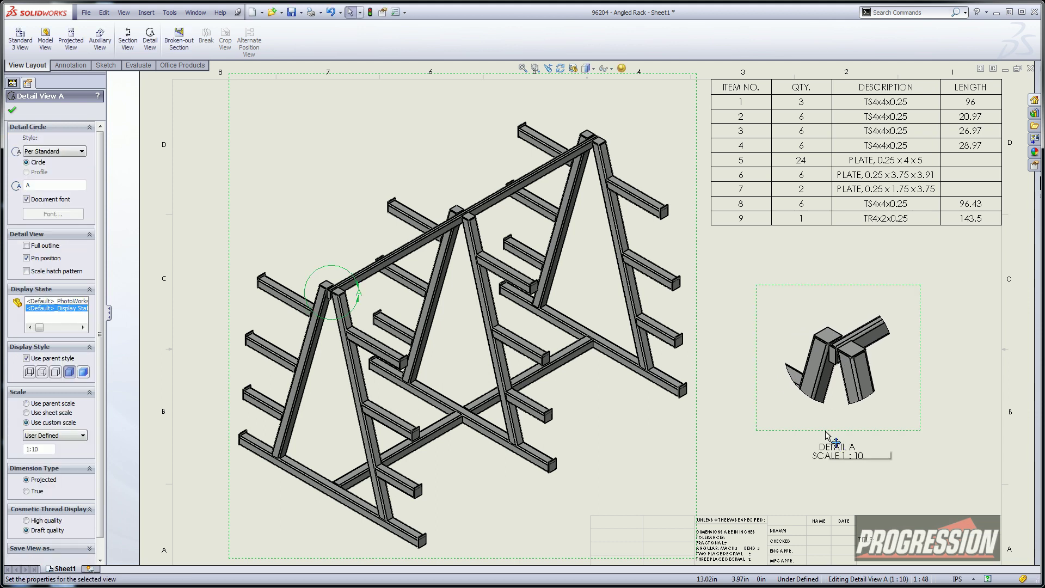
Add item-number balloons to the leg's top cap plate and the crossbeam's end plate, placing both above the joint in Detail A
click(70, 65)
click(174, 28)
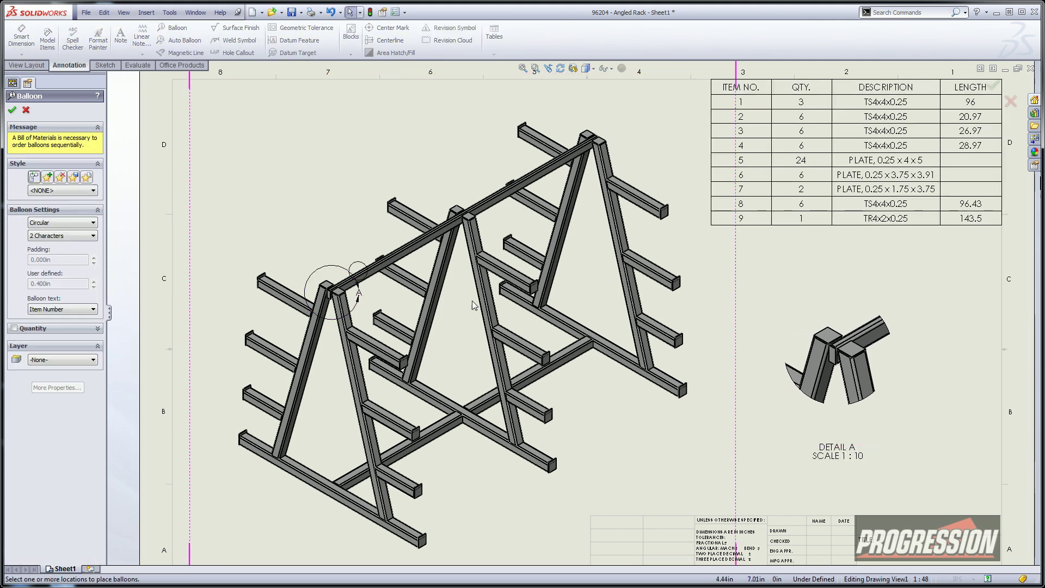
scroll(925, 345, down, 3)
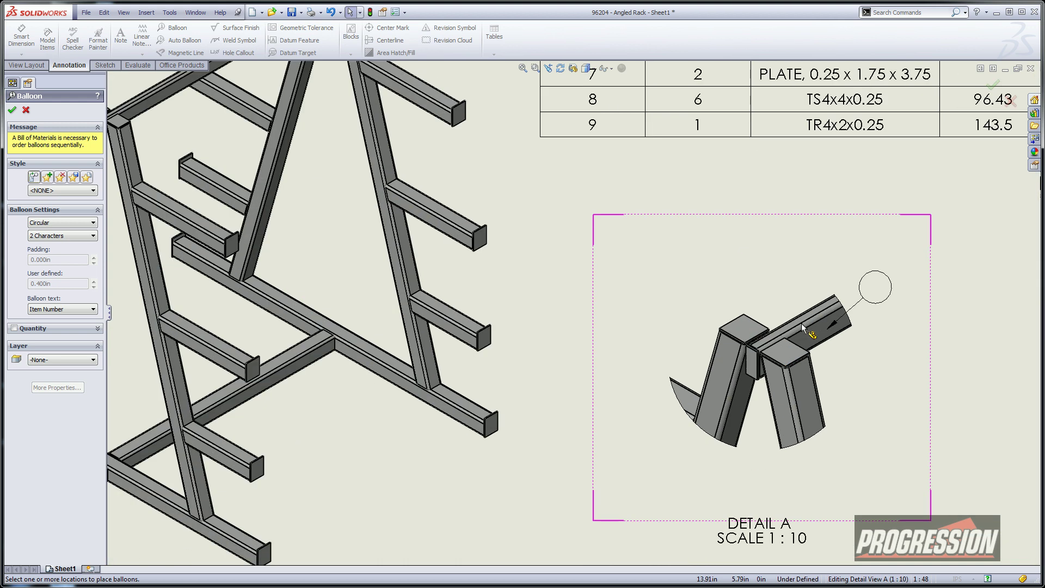
click(739, 321)
click(682, 268)
scroll(817, 353, down, 2)
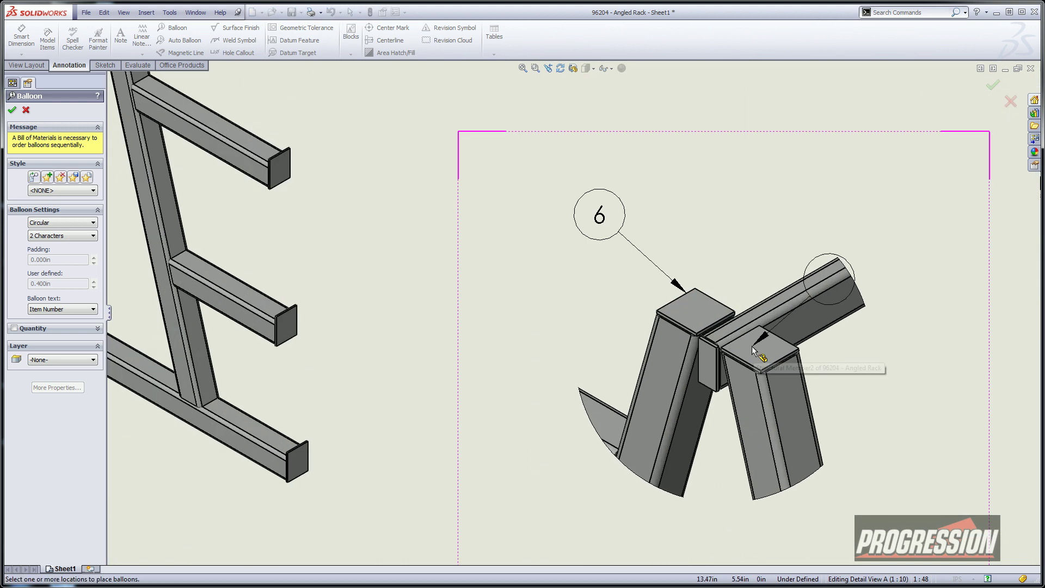
click(702, 331)
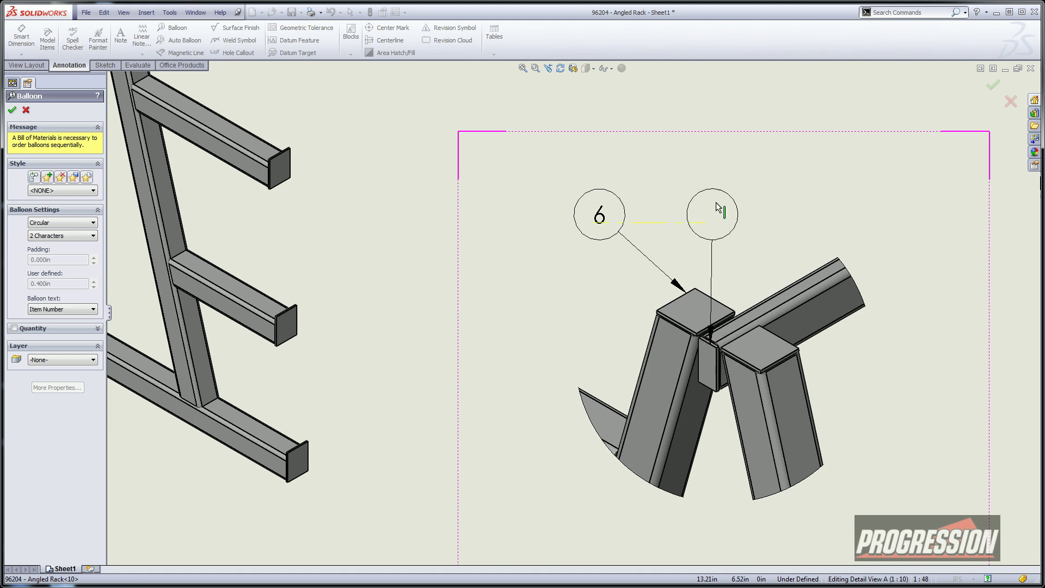
click(709, 195)
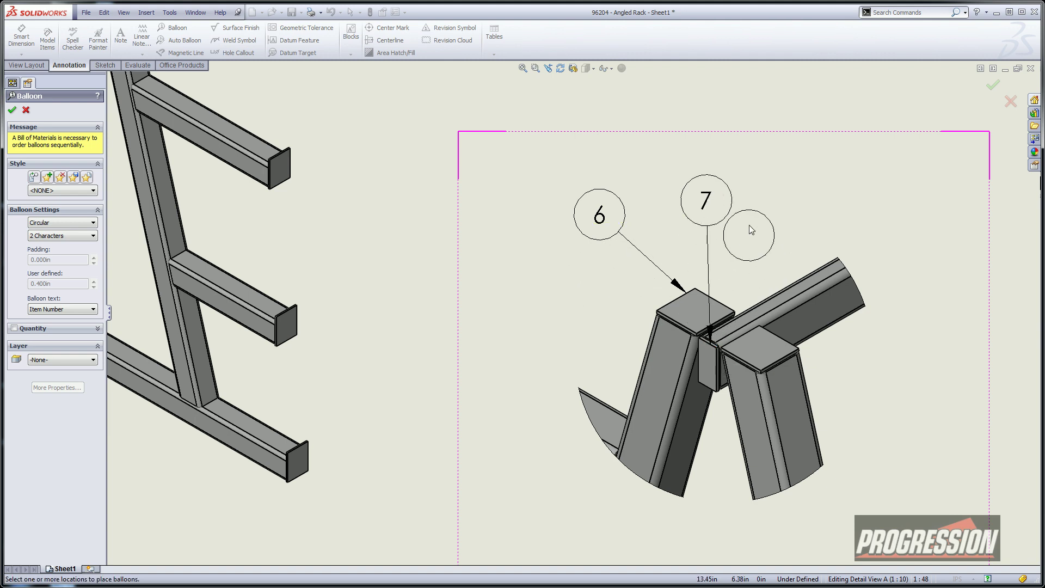
Add item-number balloons in the rack view for the nearest A-frame's uppermost outer arm, its end plate and the top crossbeam
scroll(749, 227, up, 2)
scroll(547, 244, up, 3)
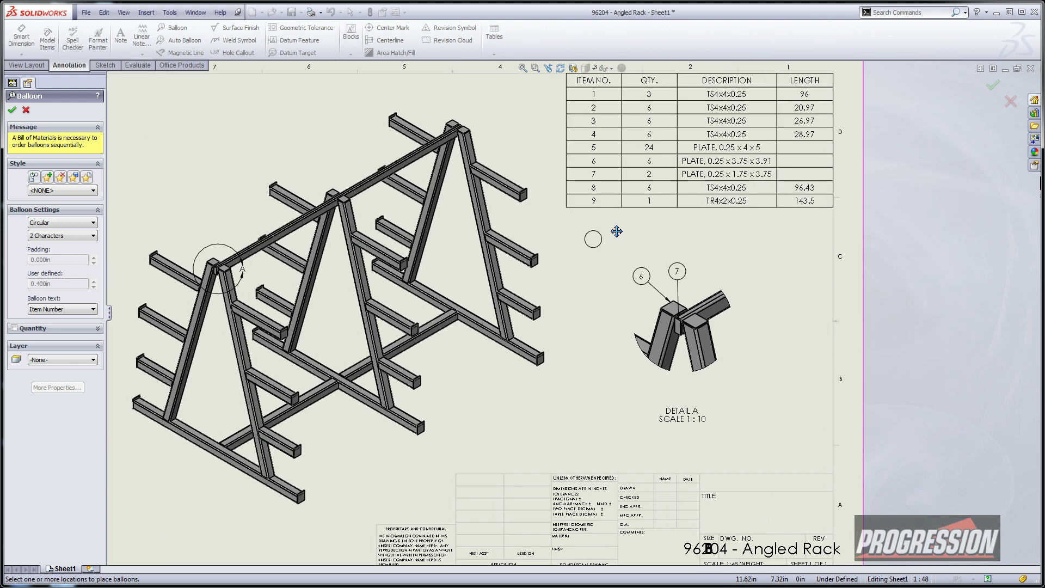
scroll(373, 233, down, 2)
scroll(332, 237, down, 2)
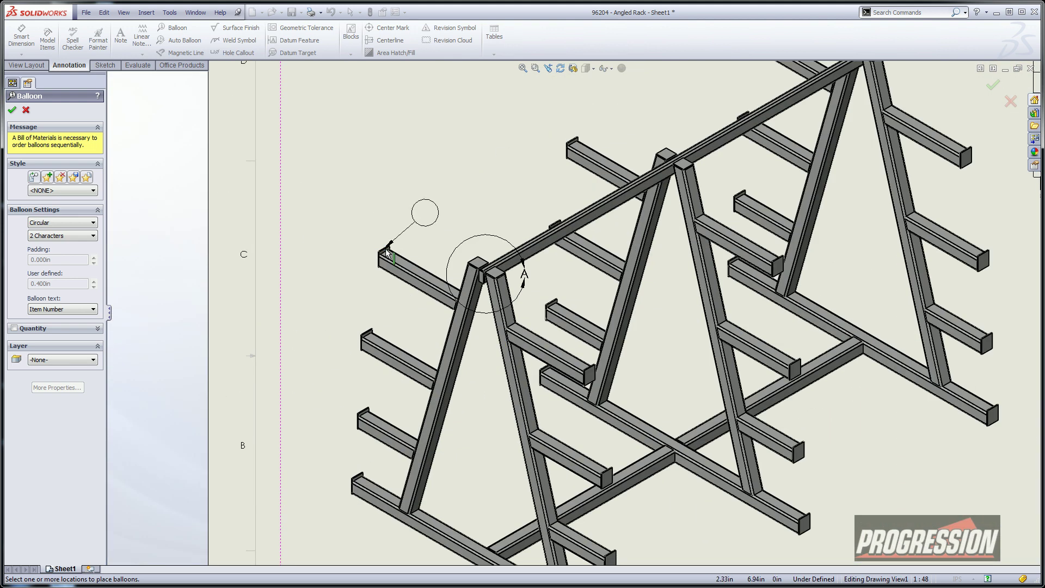
click(384, 253)
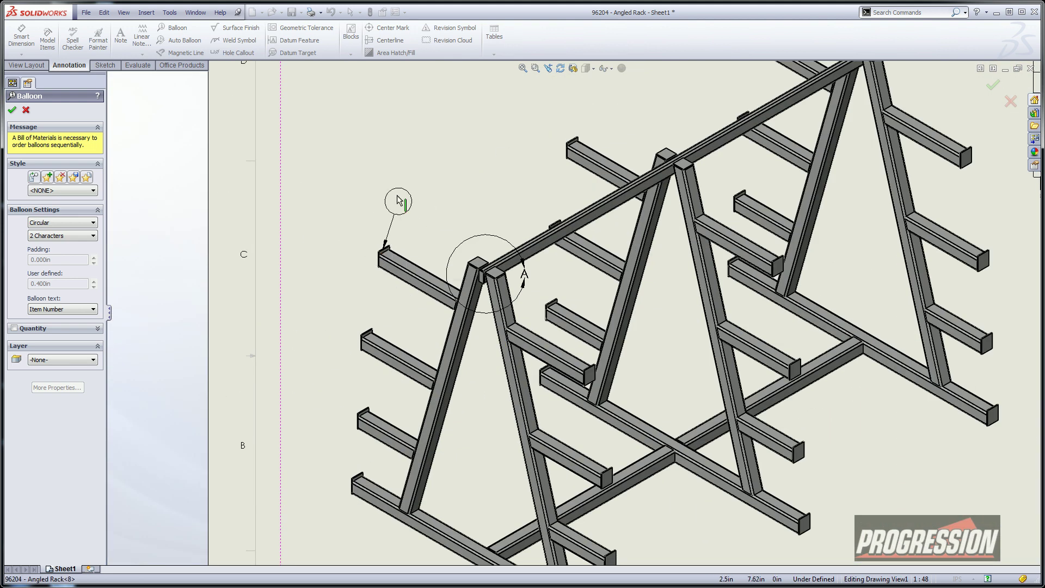
click(348, 211)
click(404, 256)
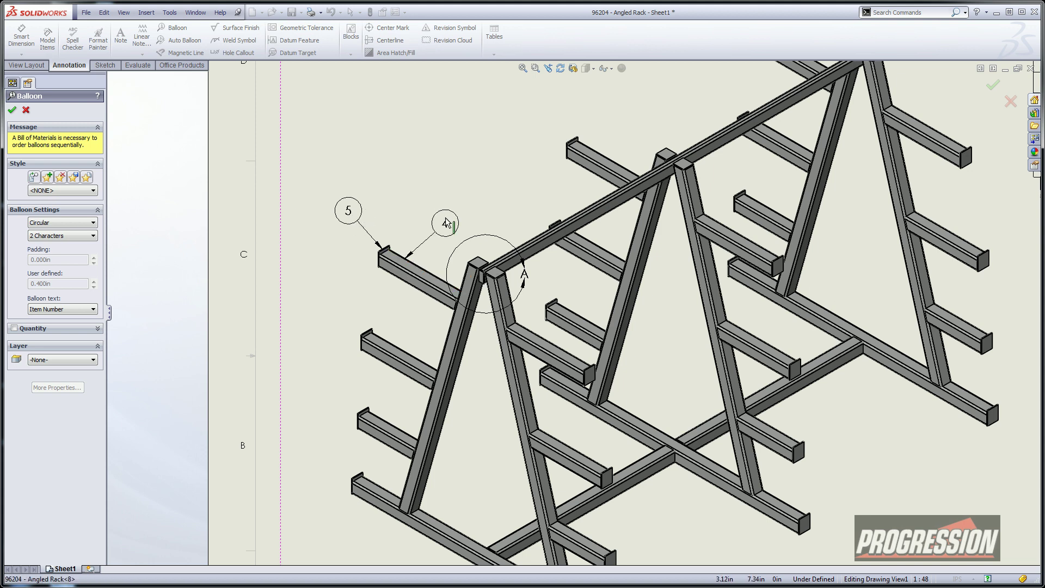
click(399, 175)
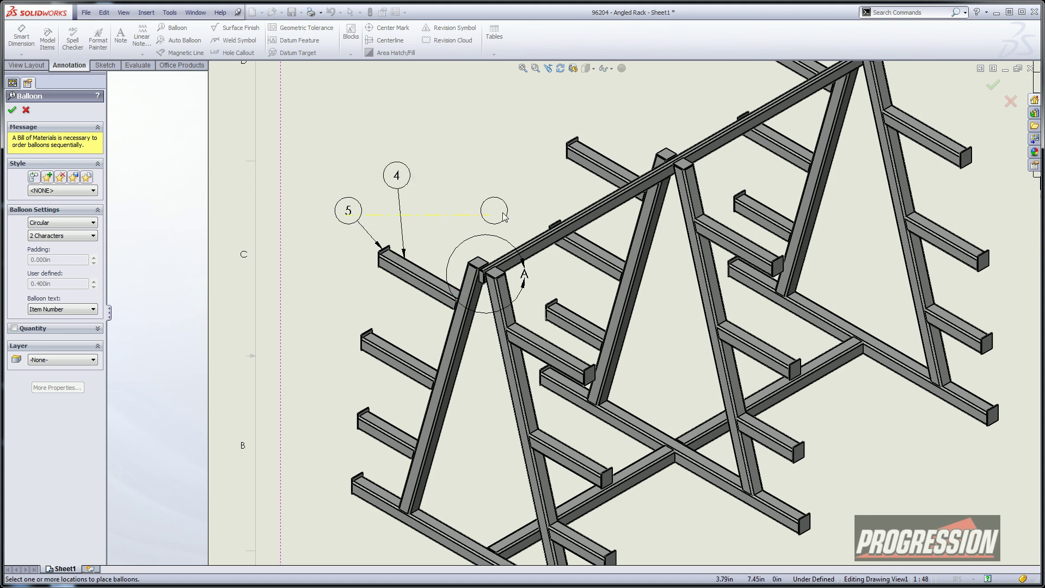
click(531, 239)
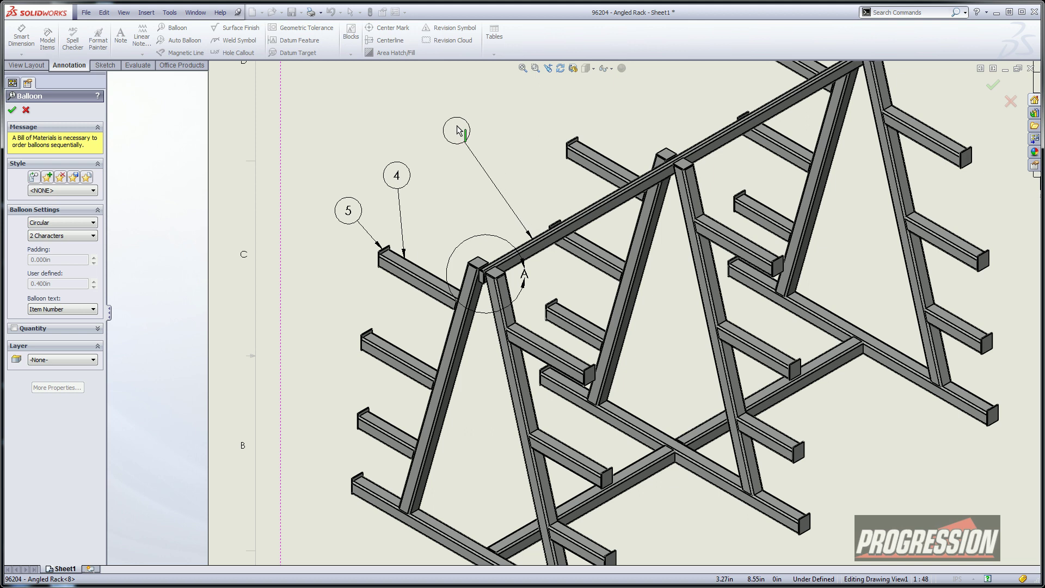
click(458, 132)
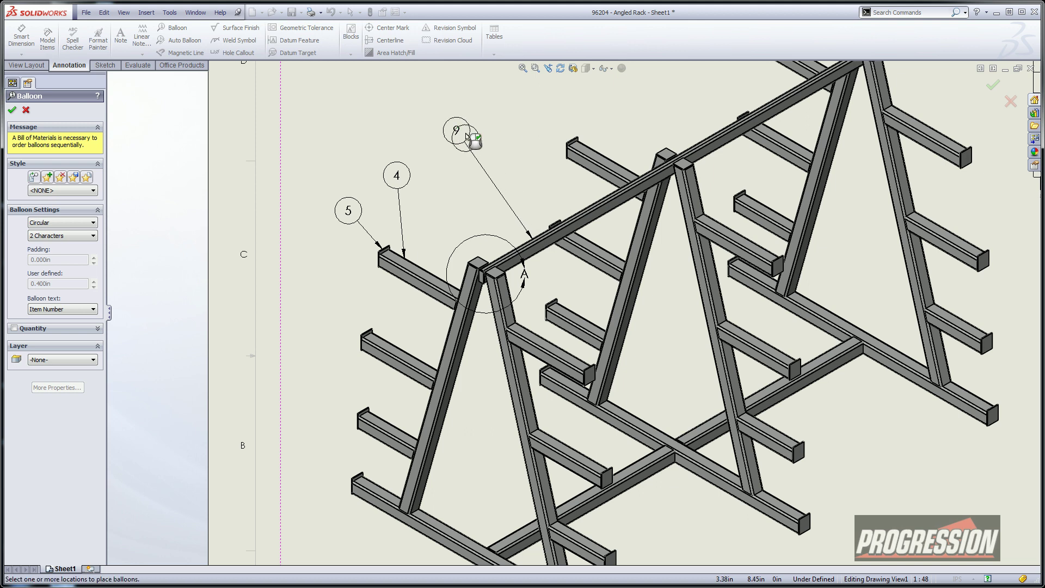
Add item-number balloons to the nearest A-frame's second and third outer arms and its base tube, placing them outside the rack
click(383, 337)
click(331, 260)
click(384, 418)
click(322, 355)
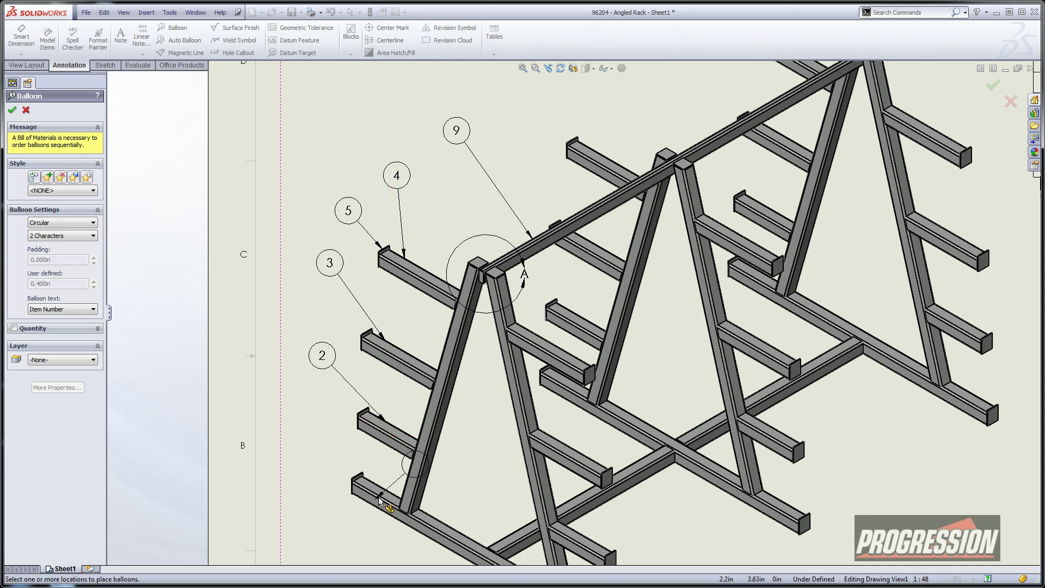
click(379, 485)
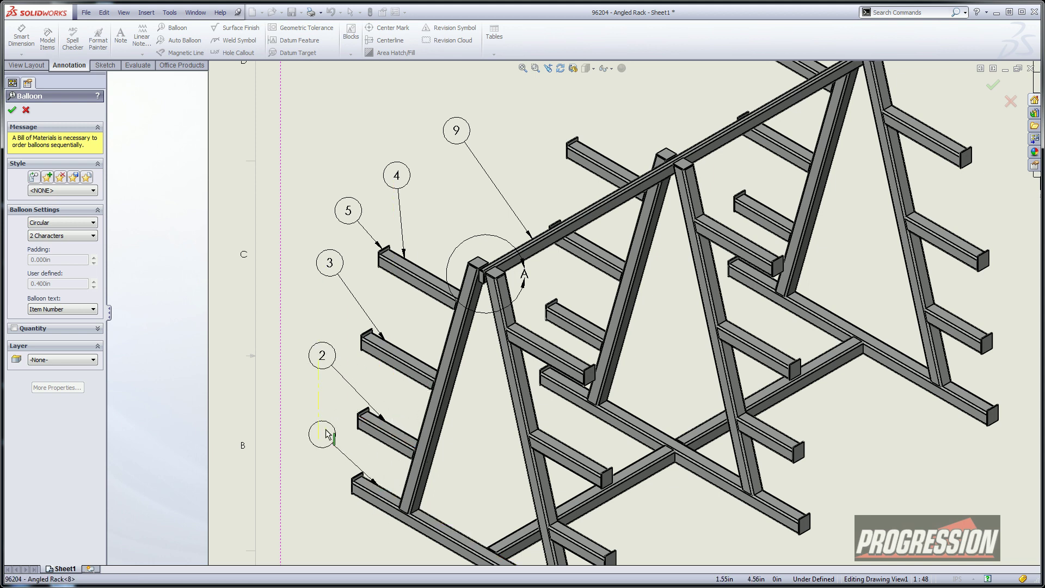
click(325, 432)
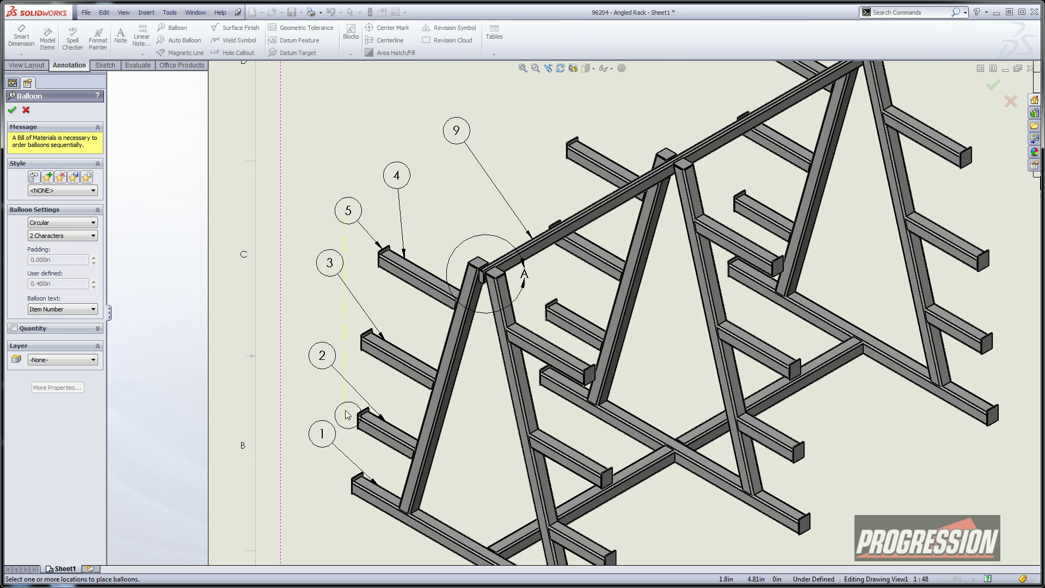
key(Escape)
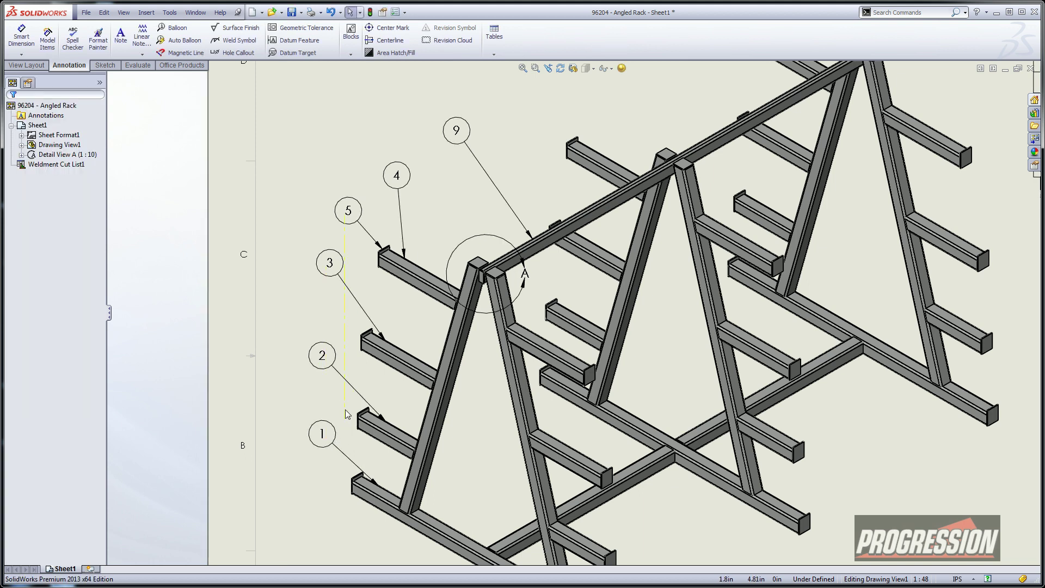
Check the cut list for the missing item and add a balloon to the nearest A-frame's slanted leg, above the base tube's balloon
scroll(535, 361, up, 5)
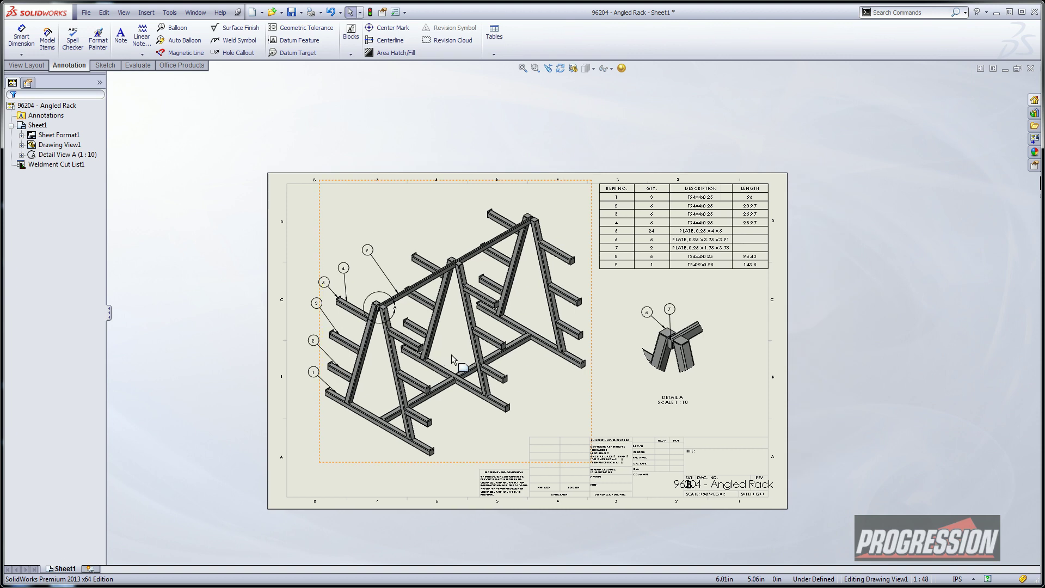
scroll(451, 354, down, 2)
click(673, 238)
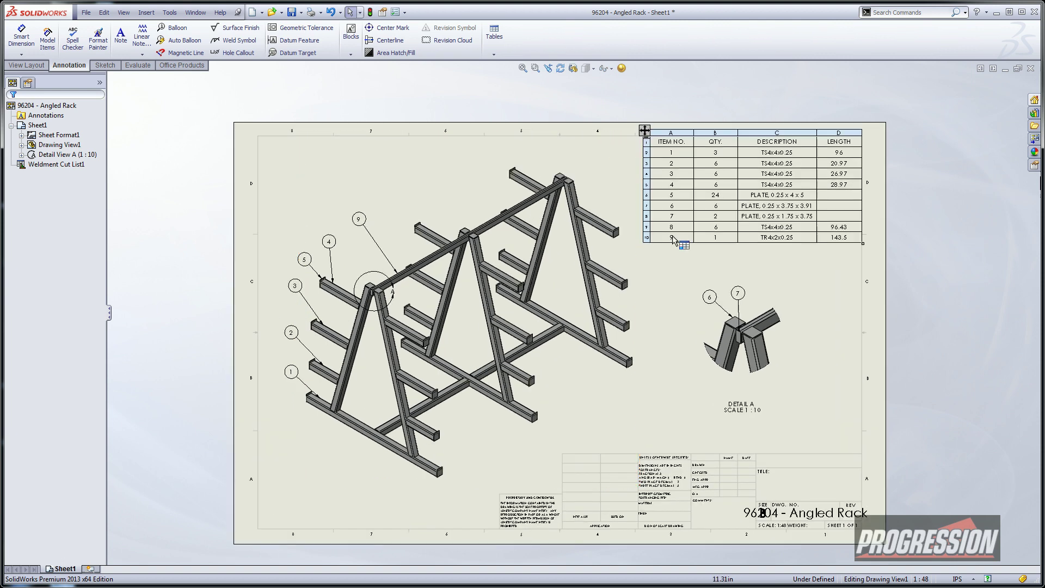
key(Escape)
scroll(256, 396, down, 2)
scroll(390, 387, down, 2)
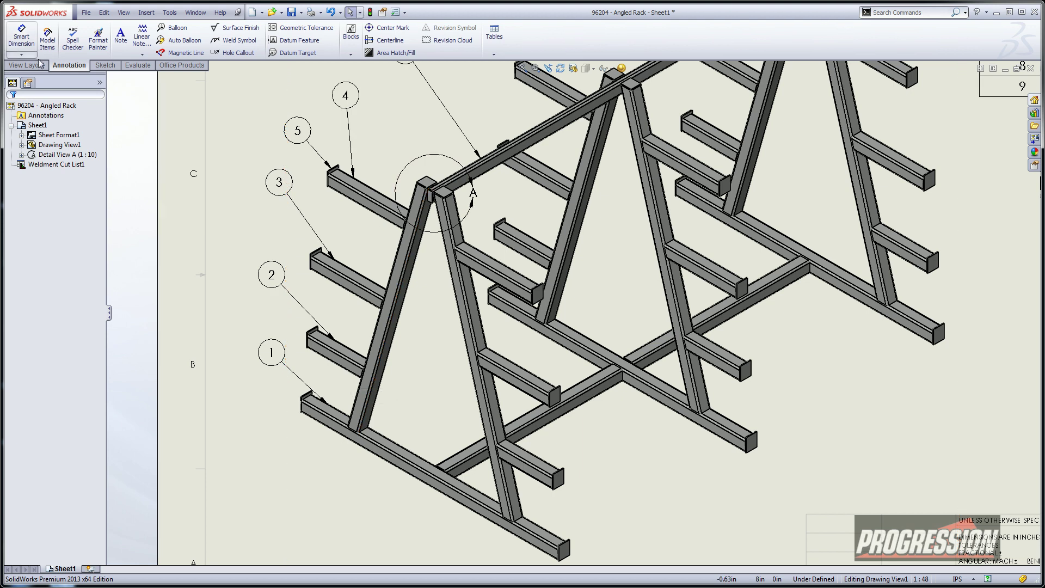
click(173, 28)
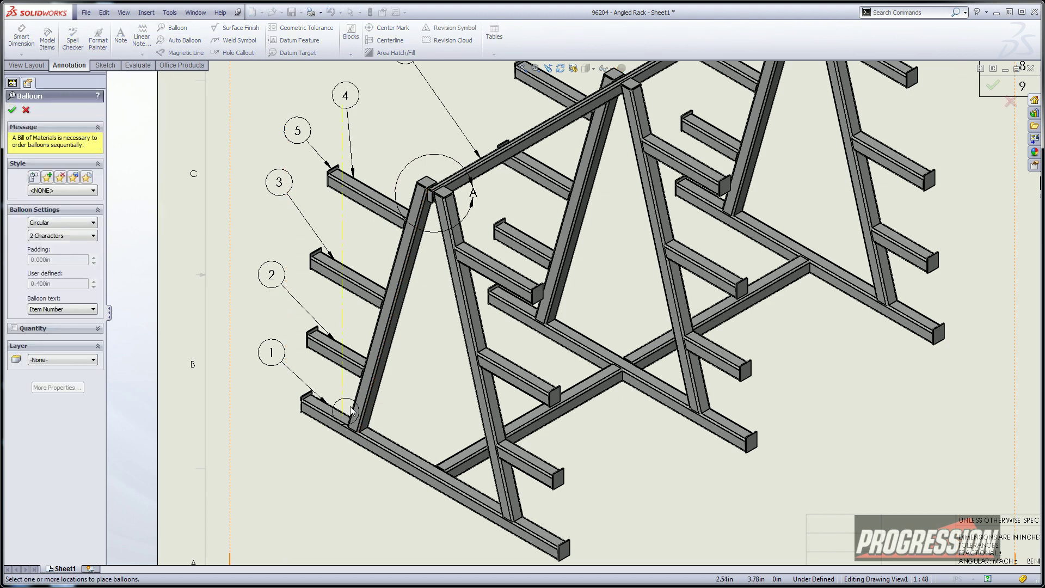
click(358, 396)
click(271, 320)
key(Escape)
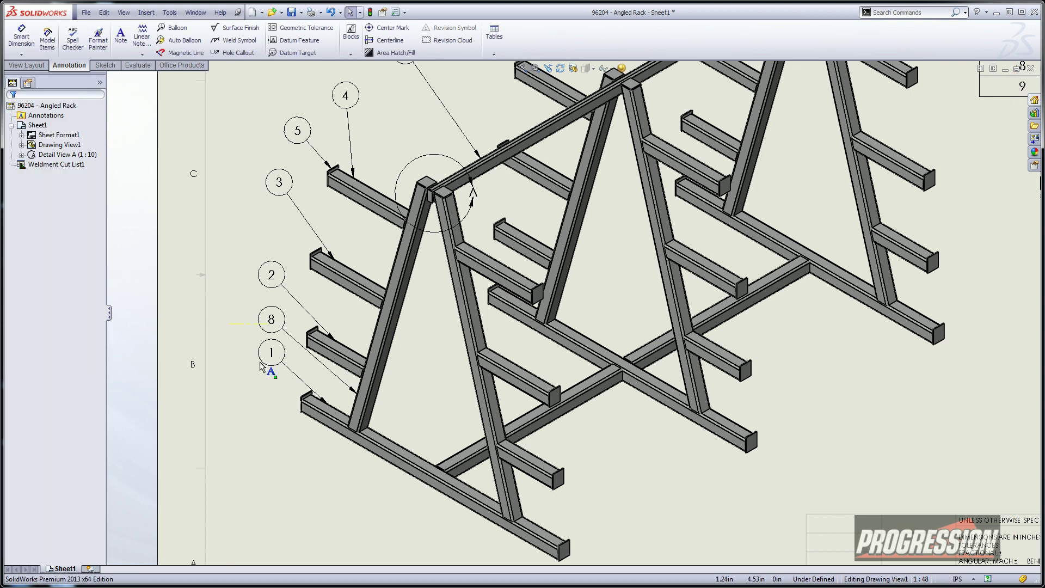
Lower the base tube's balloon clear of the leg's balloon and reattach its leader to the tube's lower edge
drag(271, 361, 264, 414)
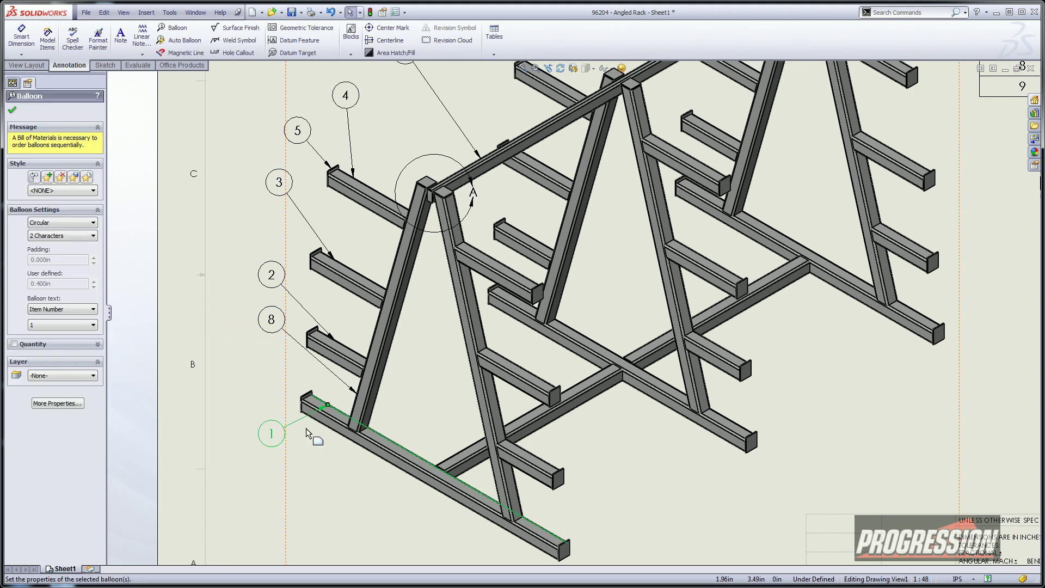
scroll(196, 473, up, 2)
drag(360, 389, 344, 420)
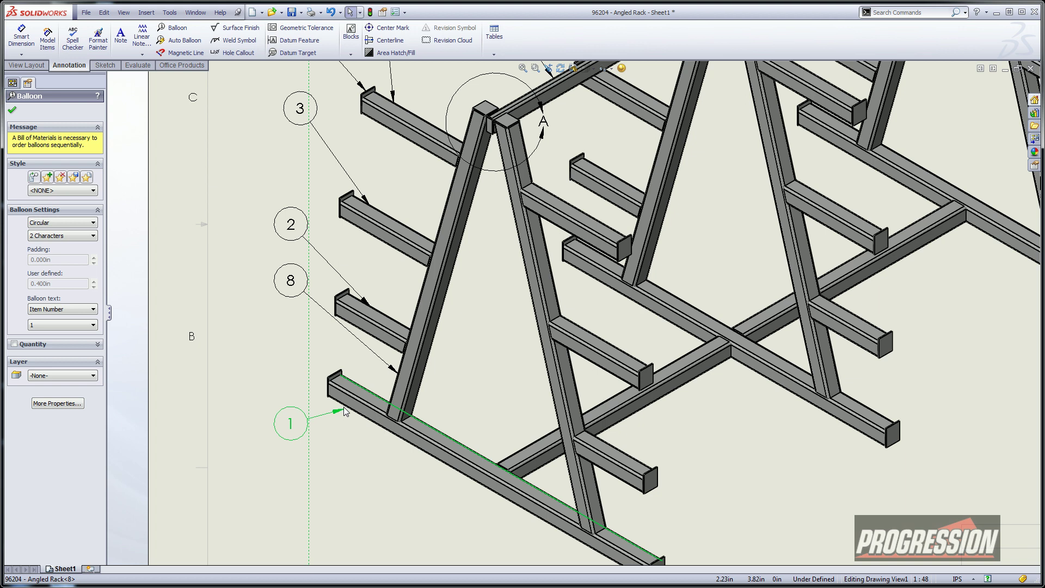
click(275, 355)
scroll(276, 354, down, 2)
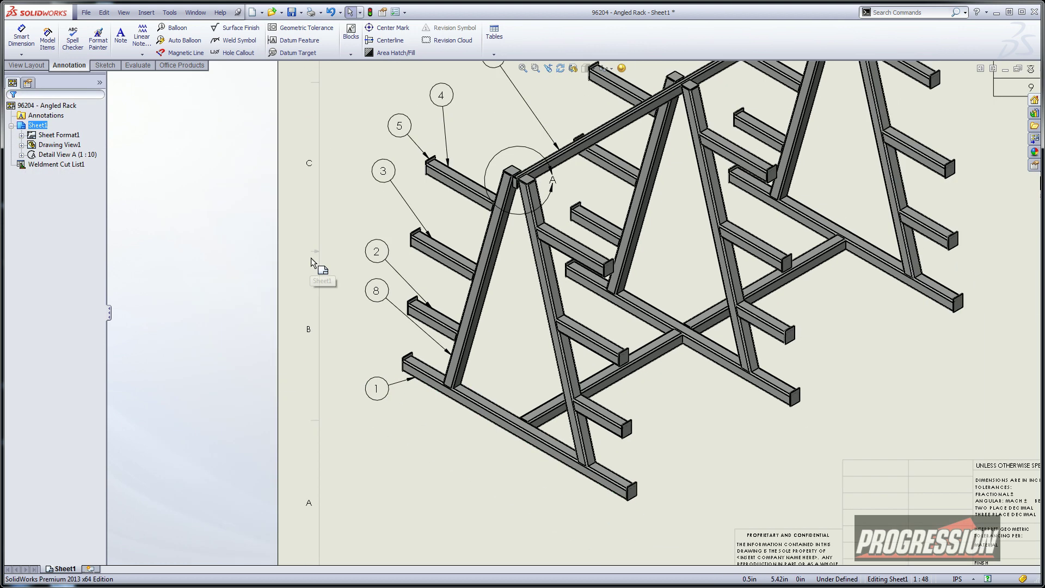
middle_drag(299, 268, 223, 352)
Draw a vertical magnetic line about 5 in long with equal spacing through the balloons of the base tube, leg and two lower arms
click(180, 53)
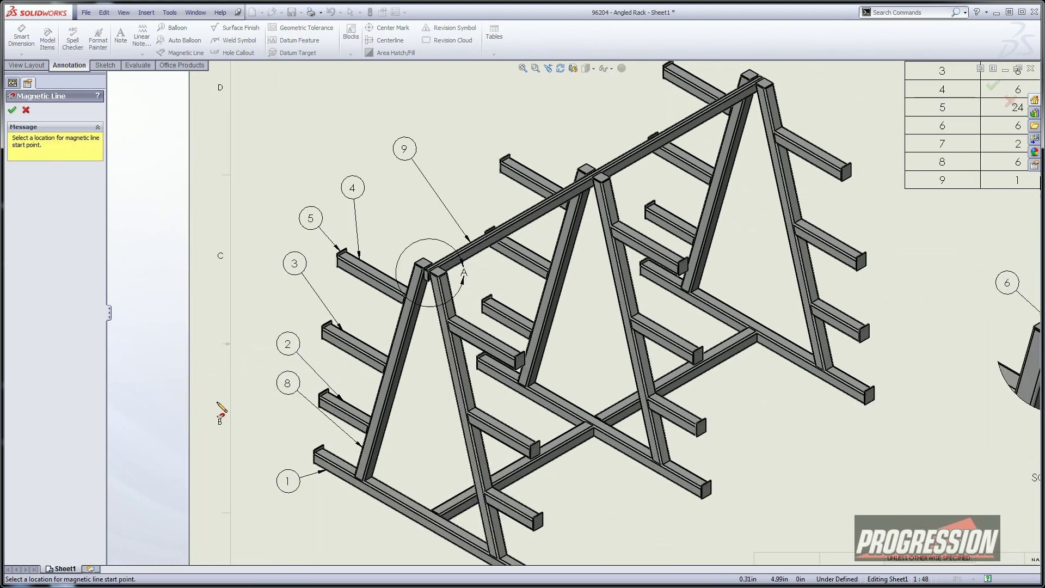
scroll(294, 500, down, 1)
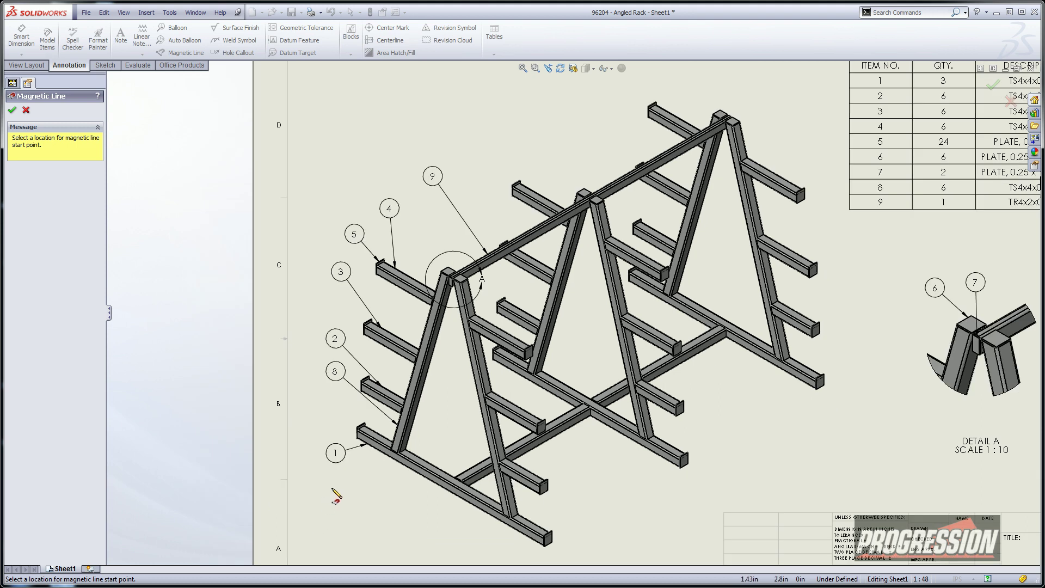
click(329, 484)
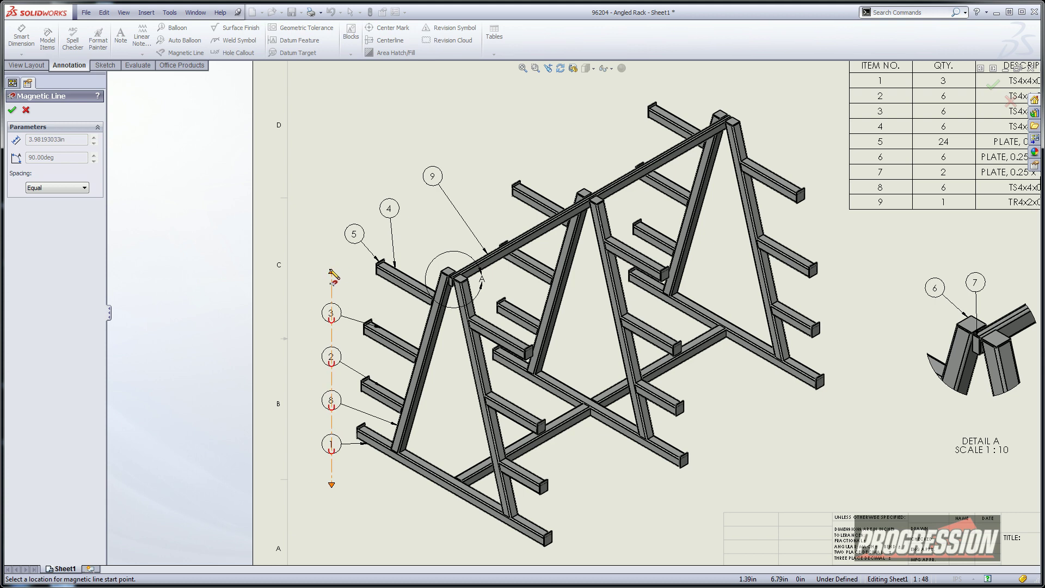
click(331, 217)
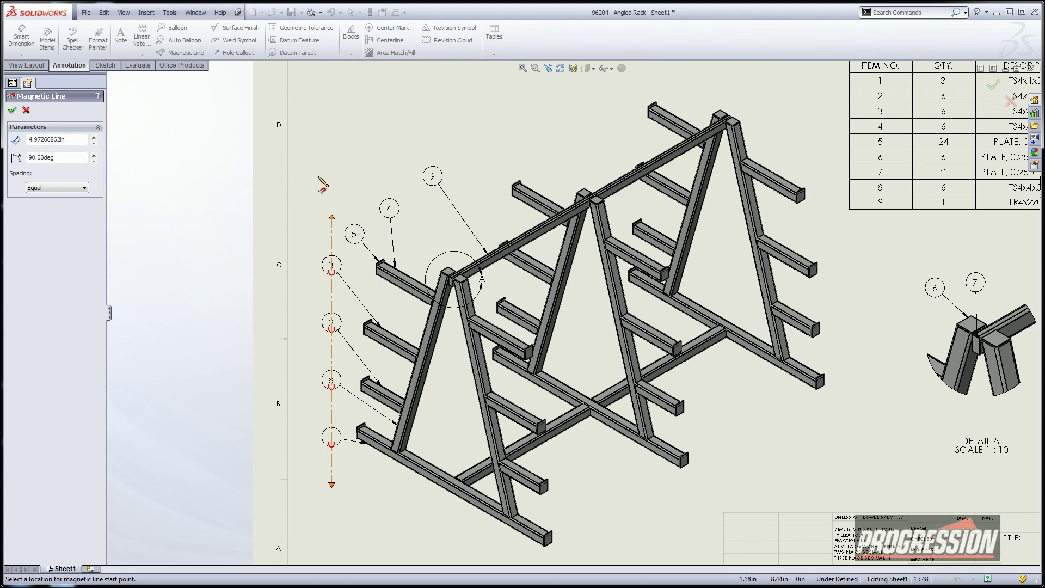
Draw a magnetic line about 4 in long at about 29° through the balloons of the upper end plate, upper arm and crossbeam
click(298, 234)
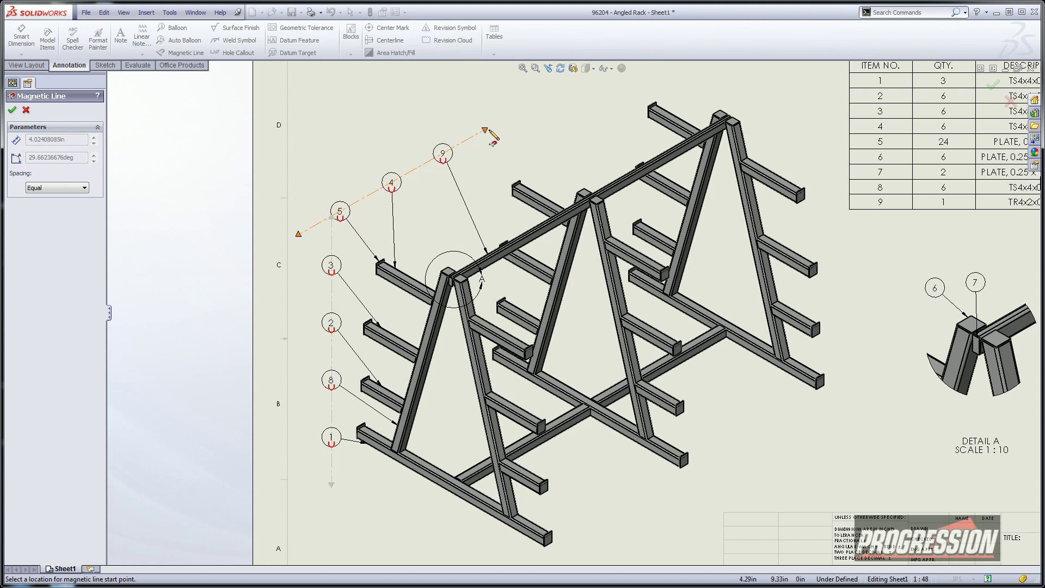
right_click(412, 132)
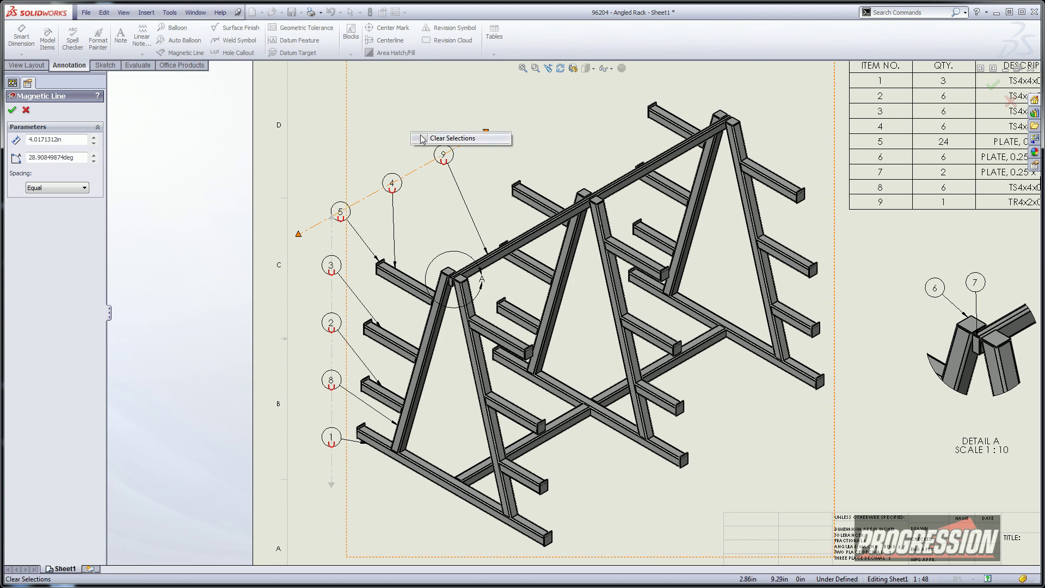
click(433, 140)
Draw a horizontal magnetic line about 2.36 in long with equal spacing through Detail A's two balloons and finish the magnetic lines
scroll(746, 315, up, 1)
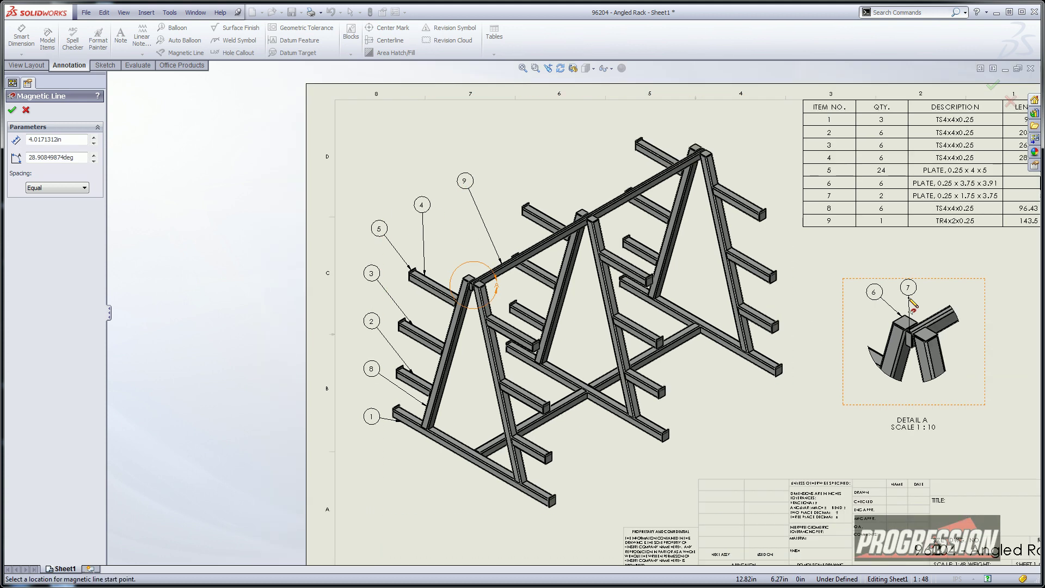
scroll(907, 280, down, 2)
click(912, 284)
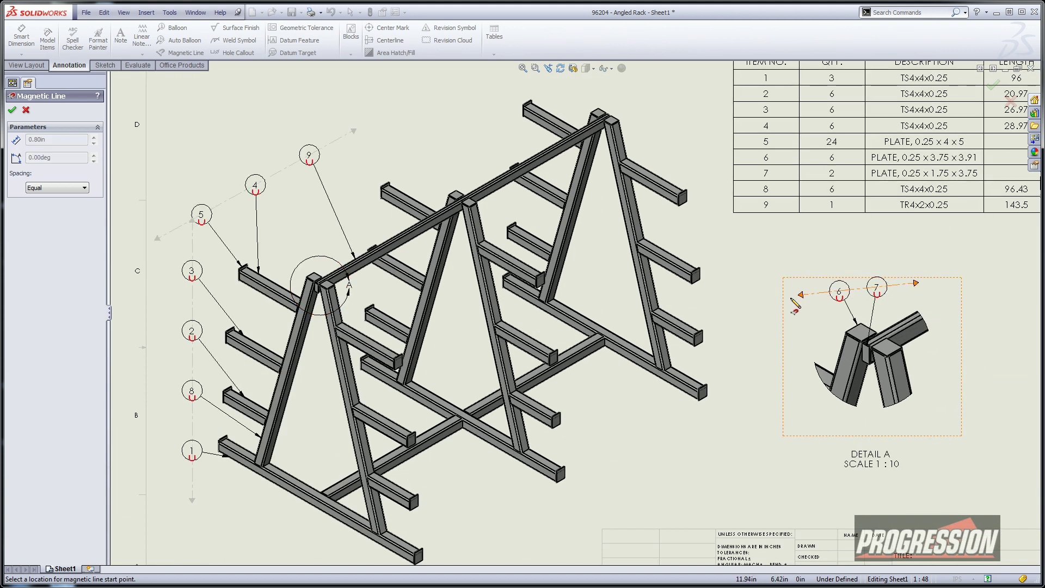
click(782, 282)
right_click(798, 254)
click(807, 259)
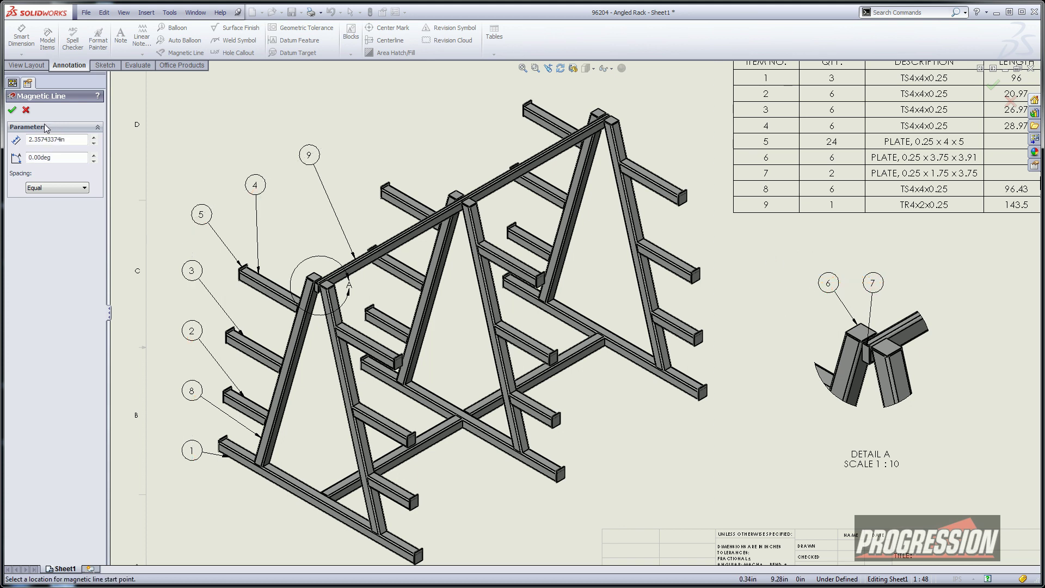
click(11, 109)
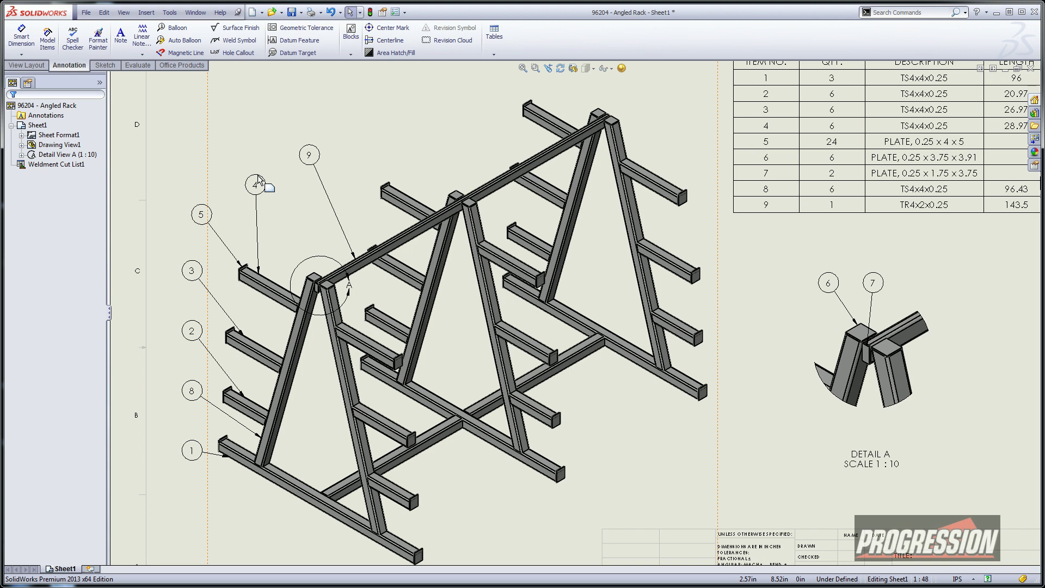
scroll(364, 203, up, 5)
middle_drag(573, 250, 556, 243)
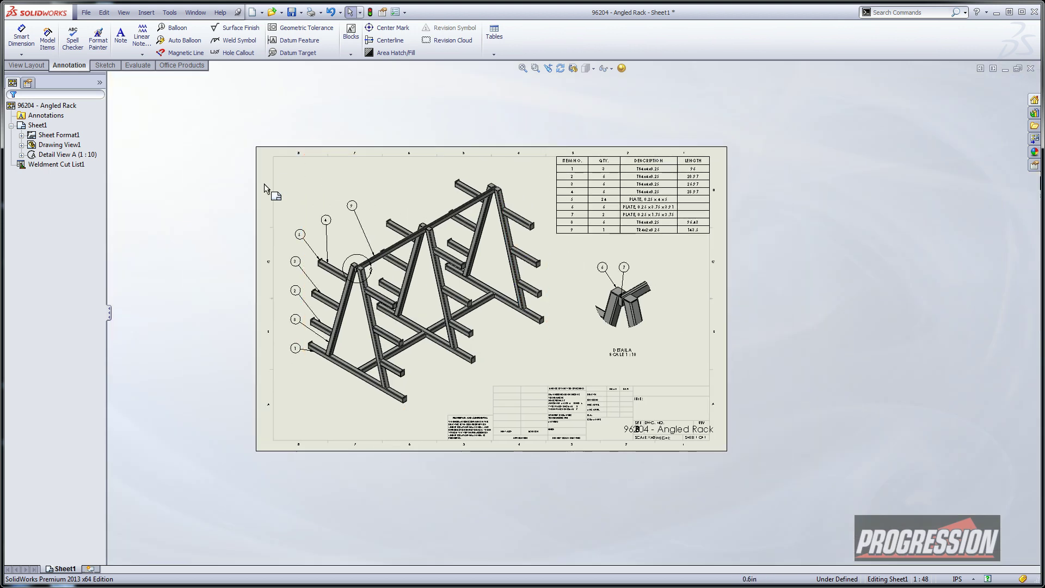
Add a second sheet to the drawing and place the rack's A-frame end view in its lower-left area
right_click(32, 129)
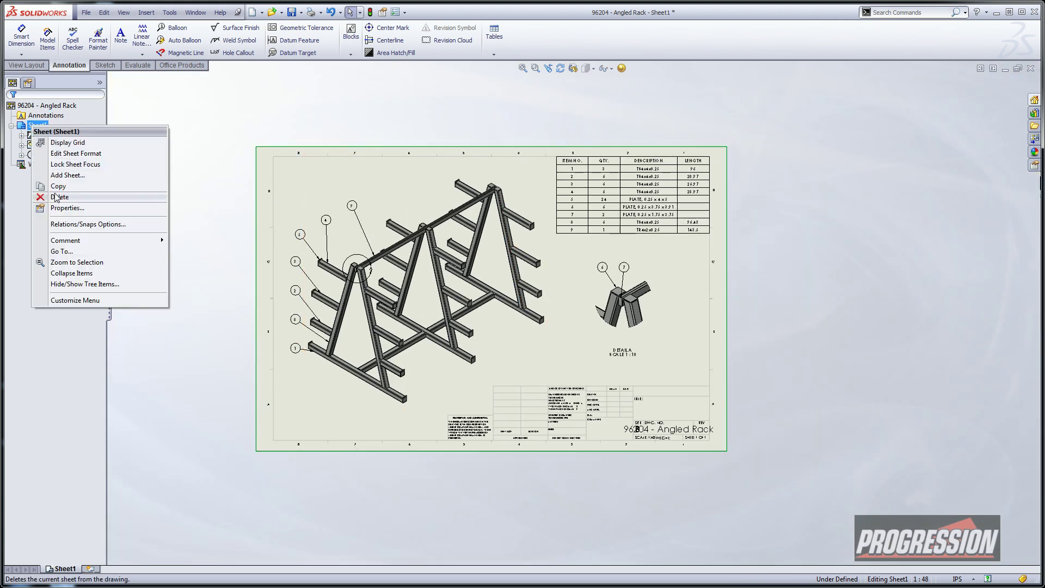
click(54, 181)
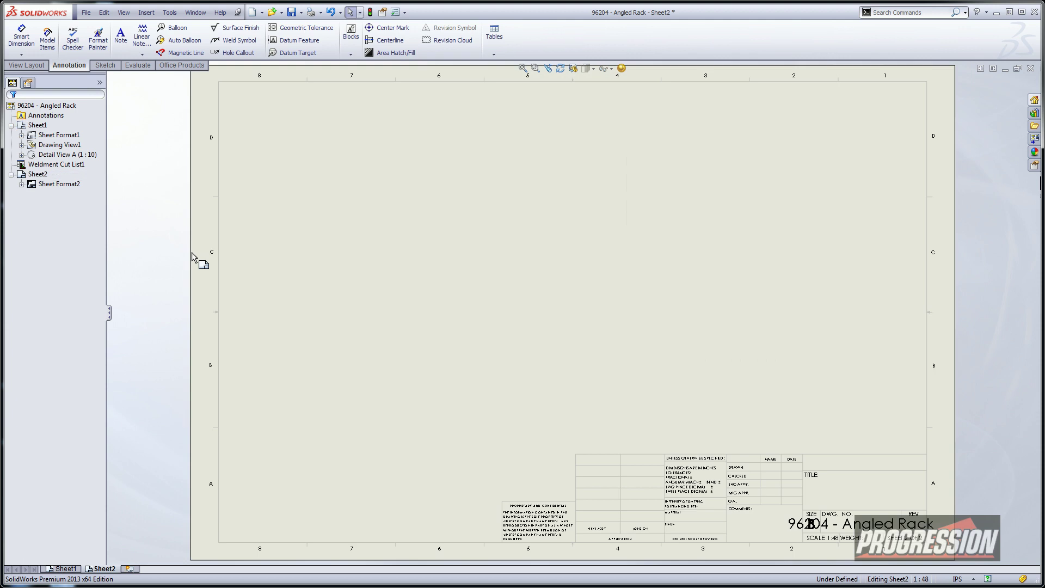
click(1035, 140)
click(974, 81)
click(905, 226)
drag(907, 226, 364, 348)
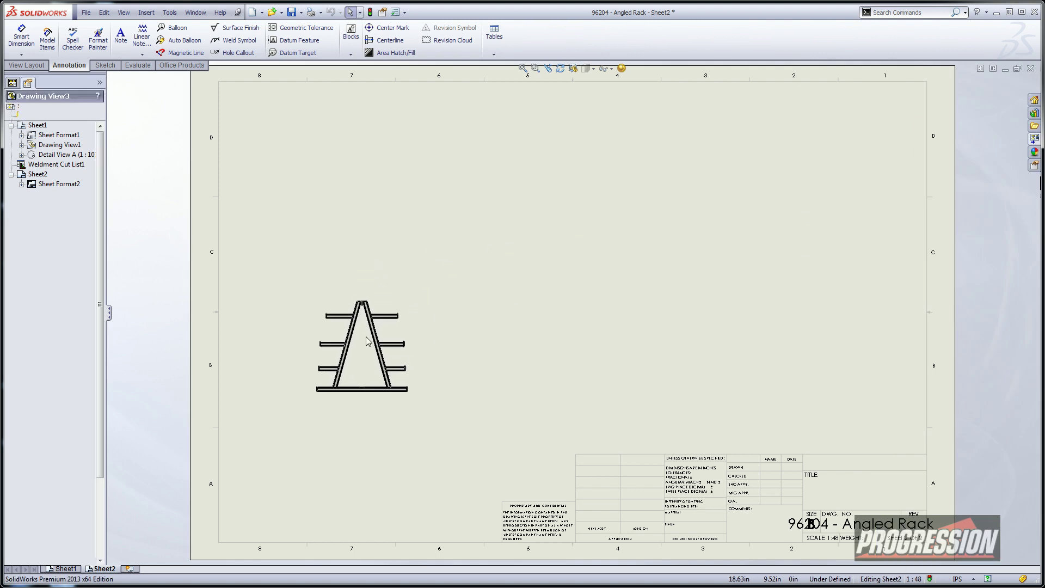
Project a top view above the end view, a side view to its right and an isometric view diagonally up
click(372, 201)
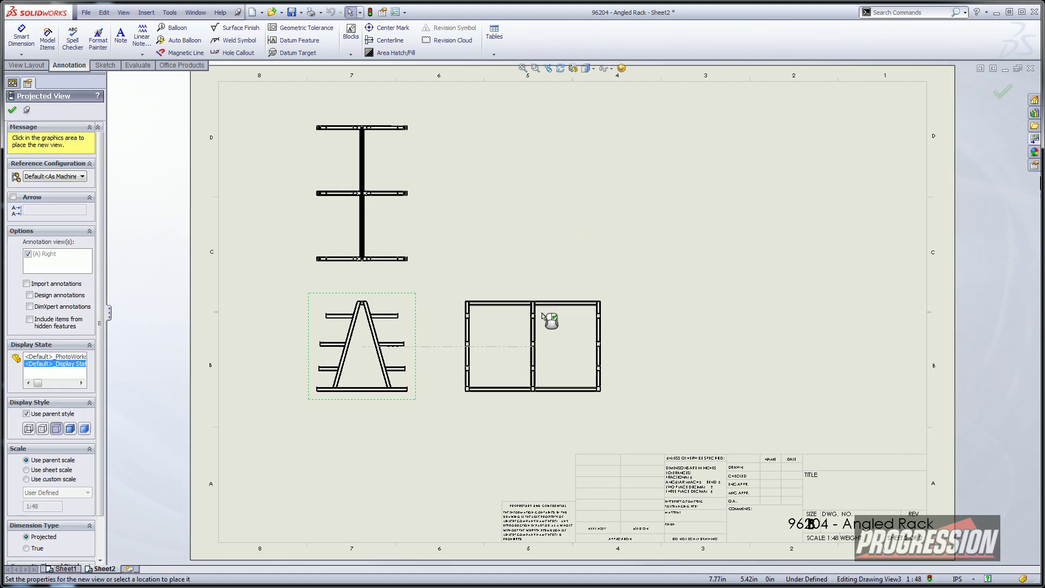
click(588, 320)
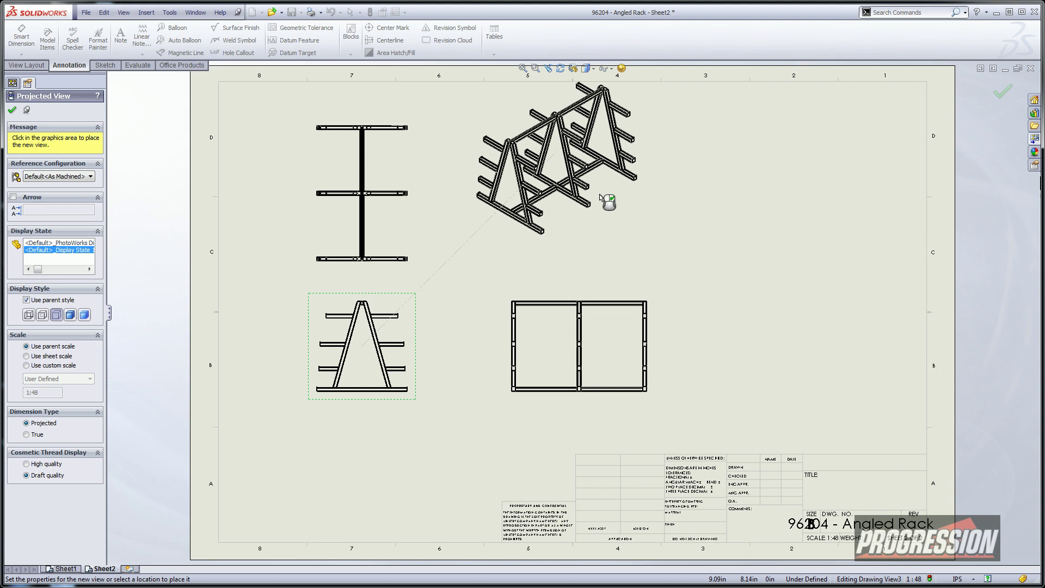
click(600, 199)
Move the isometric view to the sheet's upper-right corner and shift the end view down and to the left
mouse_move(610, 245)
mouse_down()
mouse_move(663, 263)
mouse_move(800, 277)
mouse_up()
drag(414, 299, 383, 327)
click(467, 281)
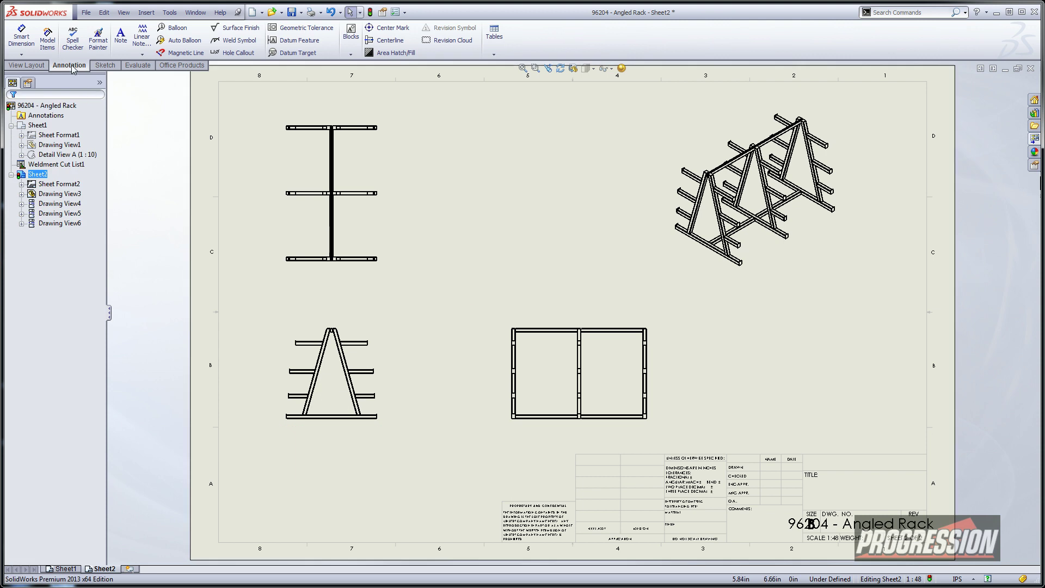
Insert the model dimensions from the entire model into all views of the second sheet, eliminating duplicates
click(47, 38)
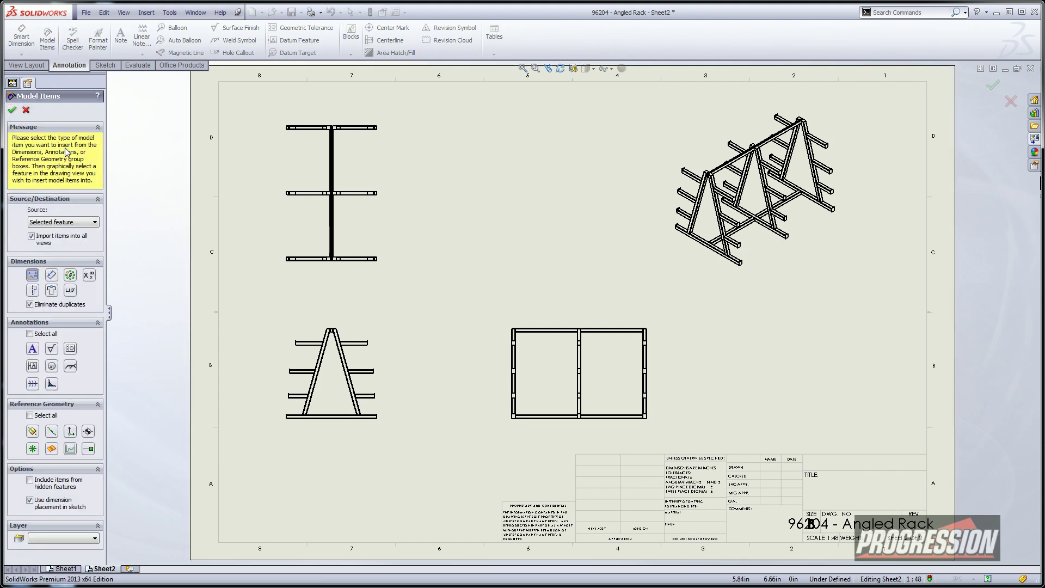
click(60, 222)
click(54, 230)
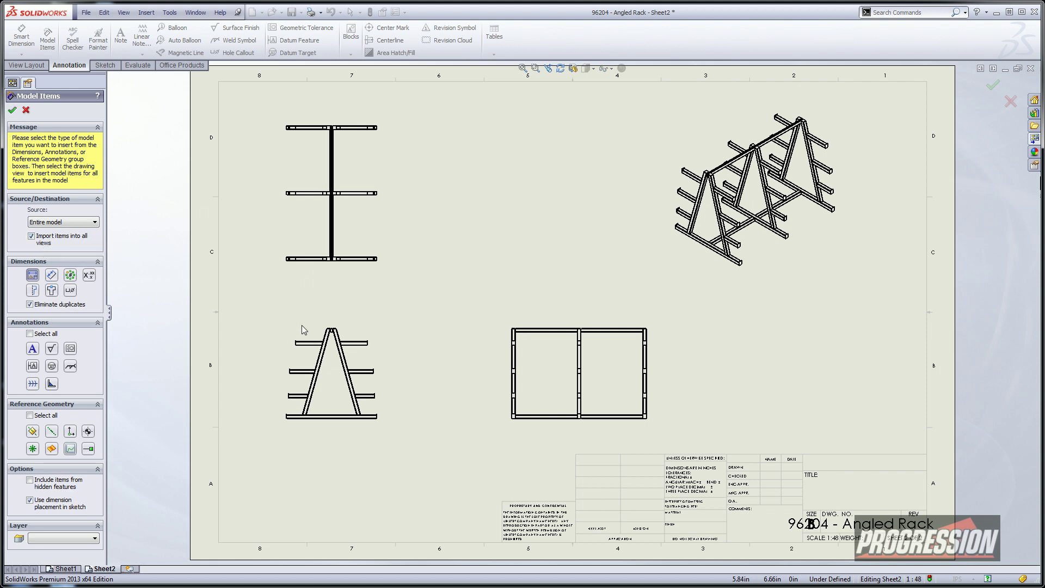
key(Return)
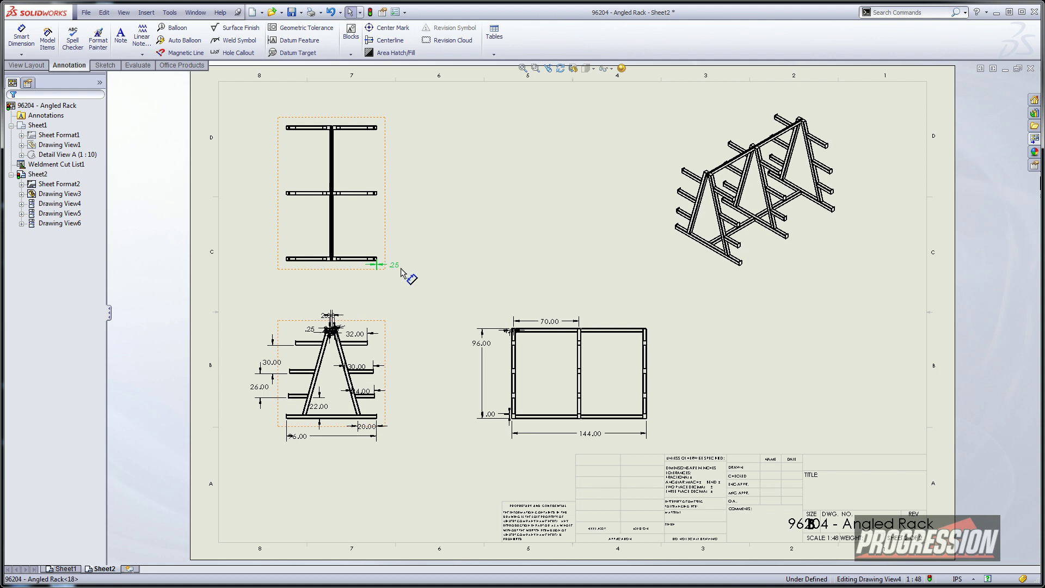
Move the side view's 96.00 height dimension farther out from the frame and centre its text along the height
click(378, 264)
scroll(424, 360, down, 3)
click(541, 423)
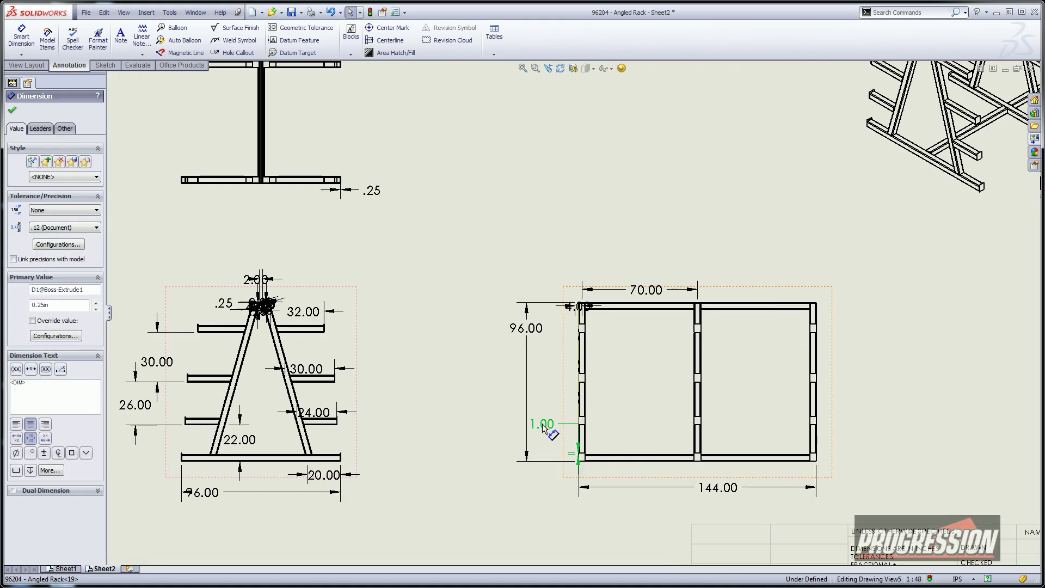
drag(522, 330, 495, 384)
key(Escape)
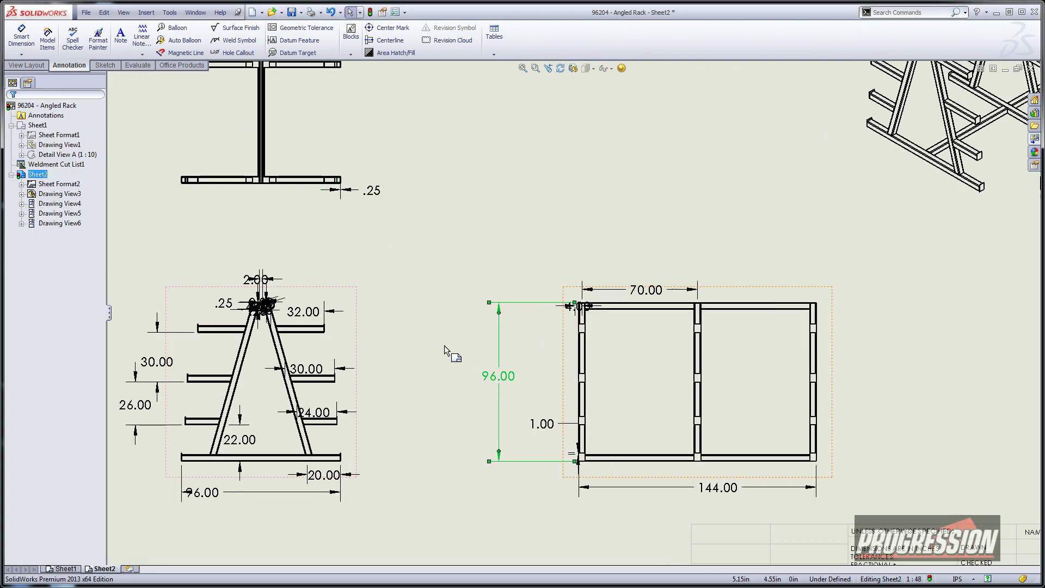
Set the display style of the second sheet's isometric view to Shaded With Edges
key(f)
middle_drag(520, 269, 457, 289)
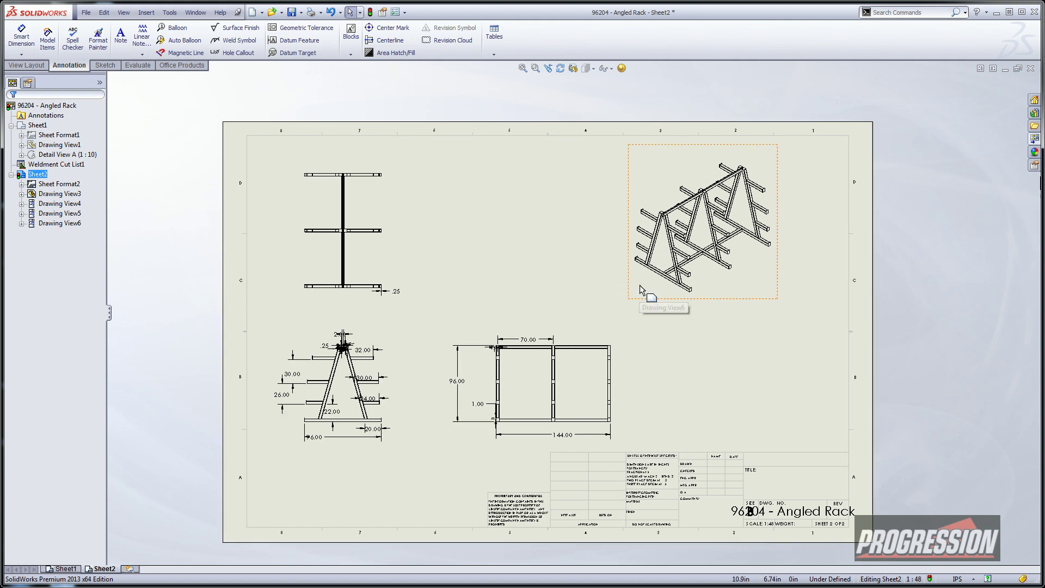
click(59, 224)
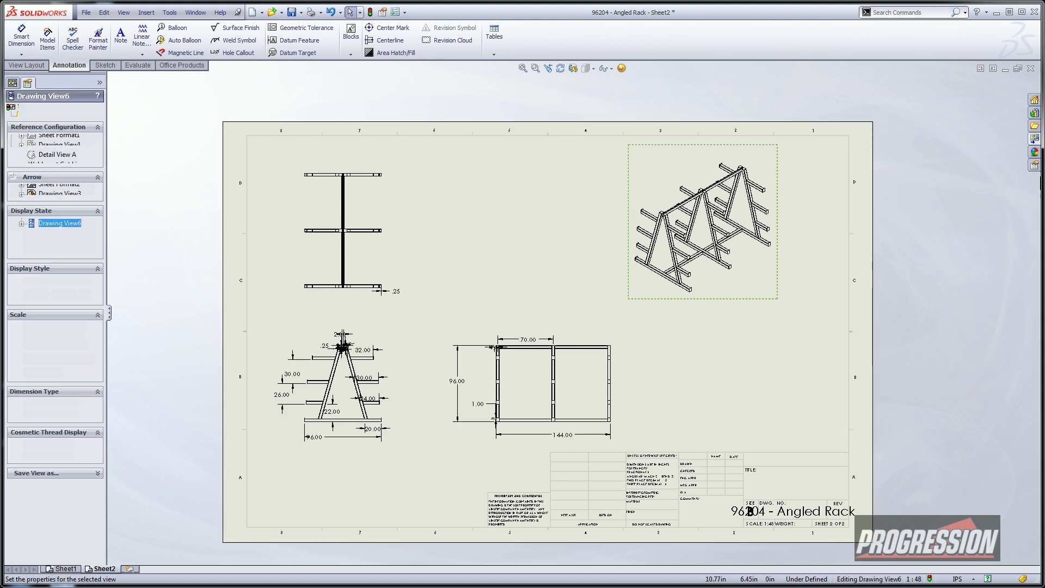
click(70, 294)
click(587, 289)
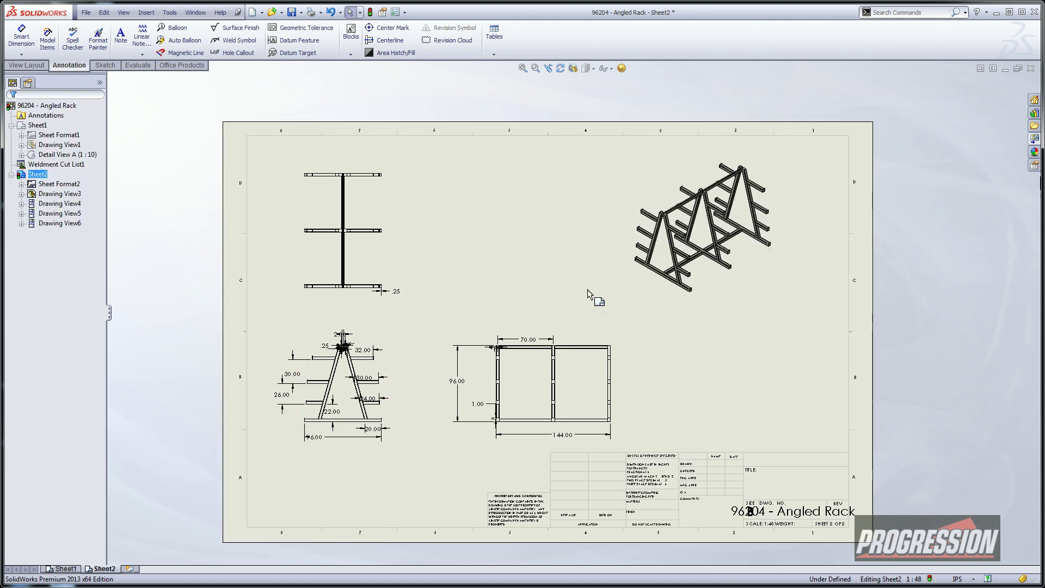
Return to Sheet1 and review its ballooned isometric view, cut list and Detail A
scroll(533, 289, down, 3)
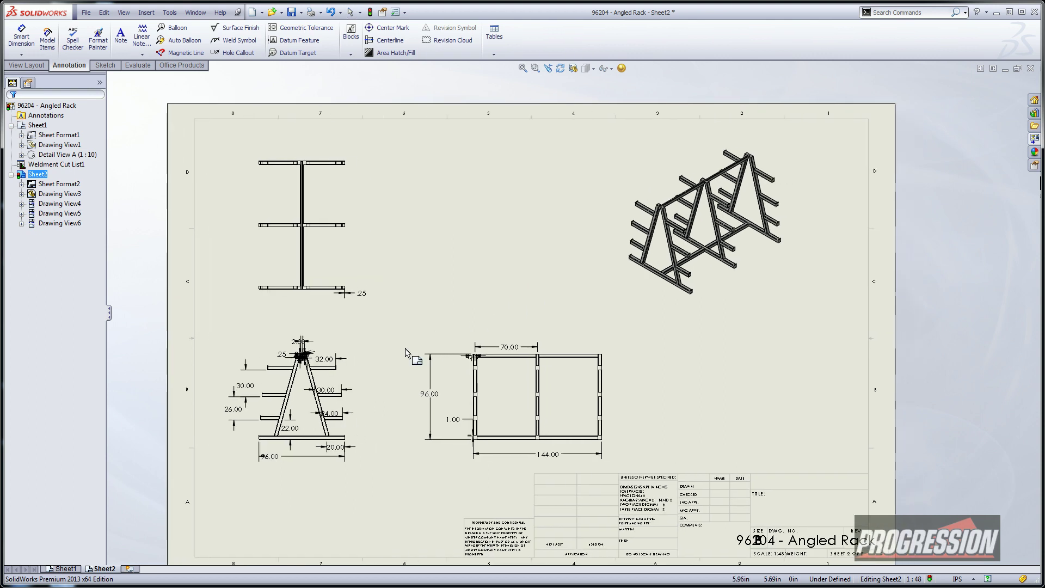
click(66, 569)
scroll(506, 241, down, 2)
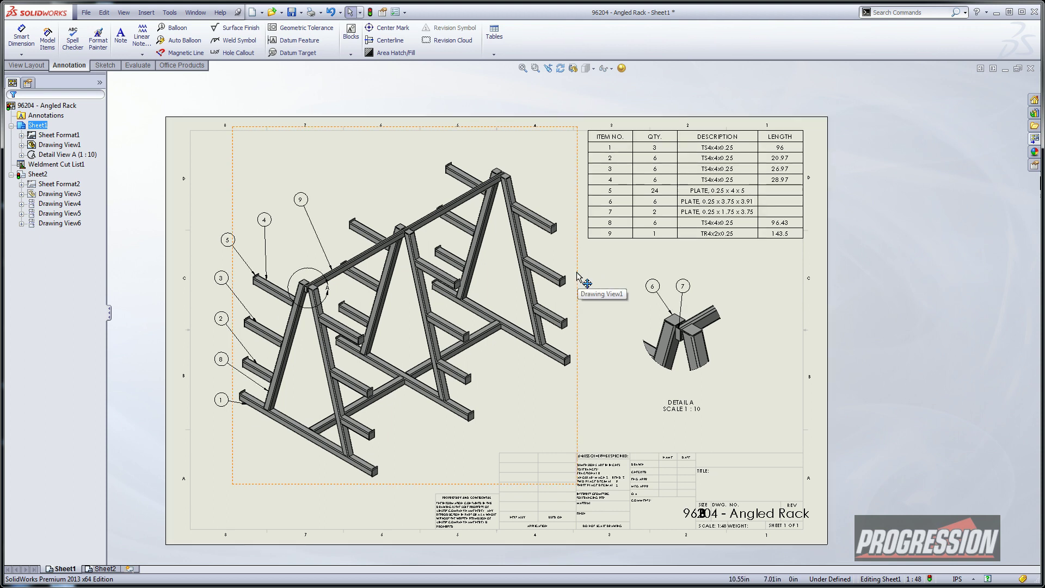
scroll(595, 268, down, 2)
middle_drag(658, 231, 658, 236)
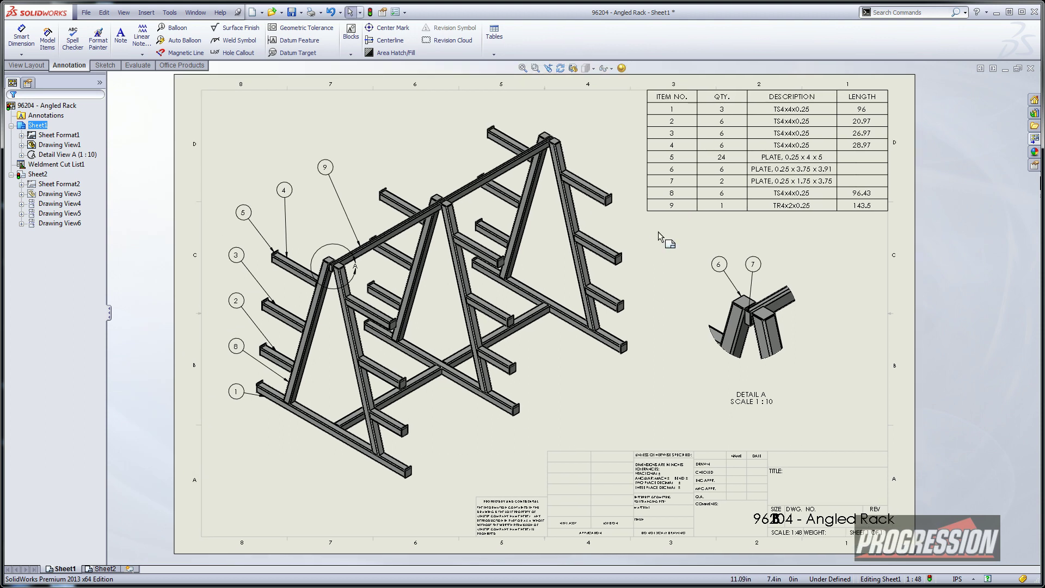